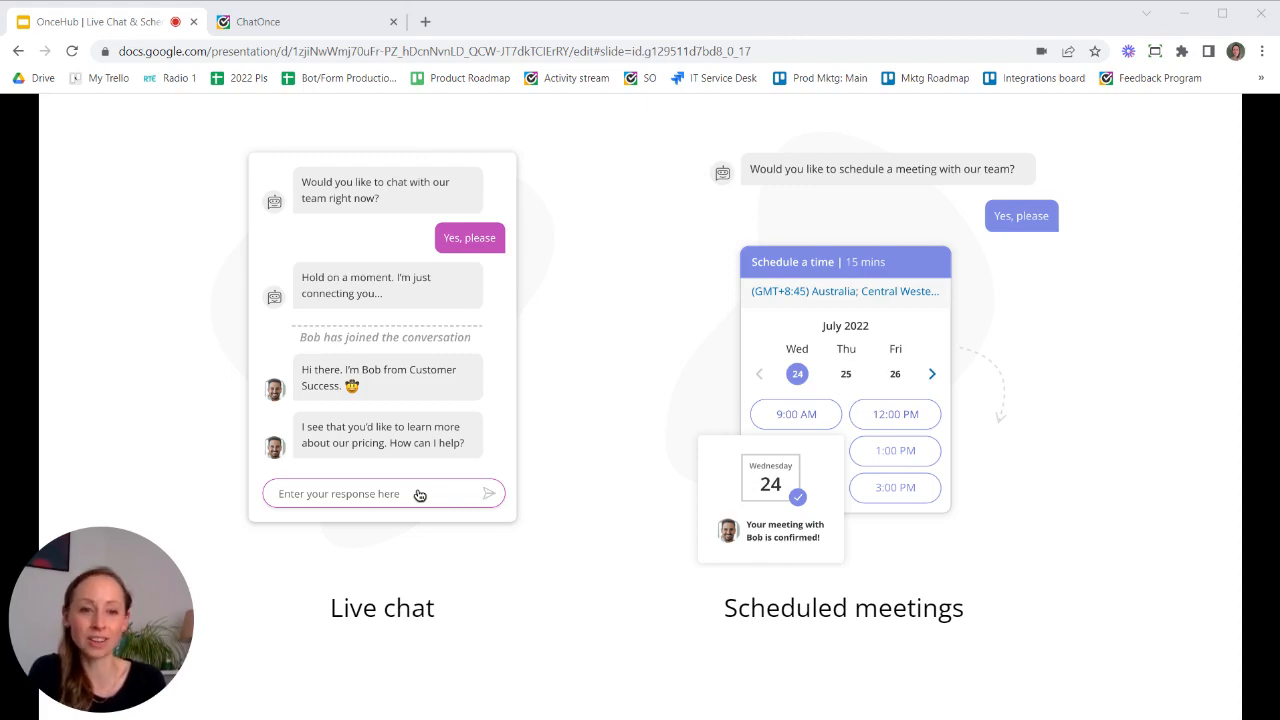
- Advance the slideshow past the Live chat and Scheduled meetings slide
{"action": "key", "text": "Right"}
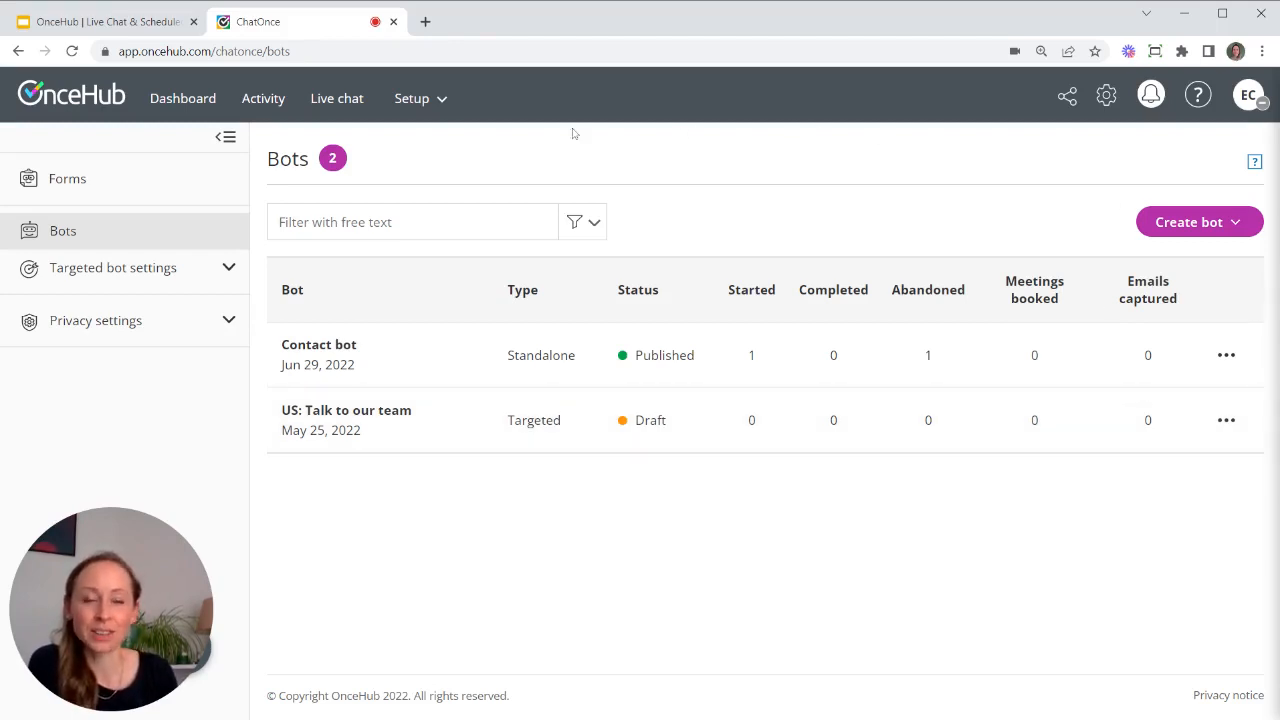
- Start a new live chat team named 'Sales team' from the Live chat teams settings
{"action": "left_click", "coordinate": [1107, 103]}
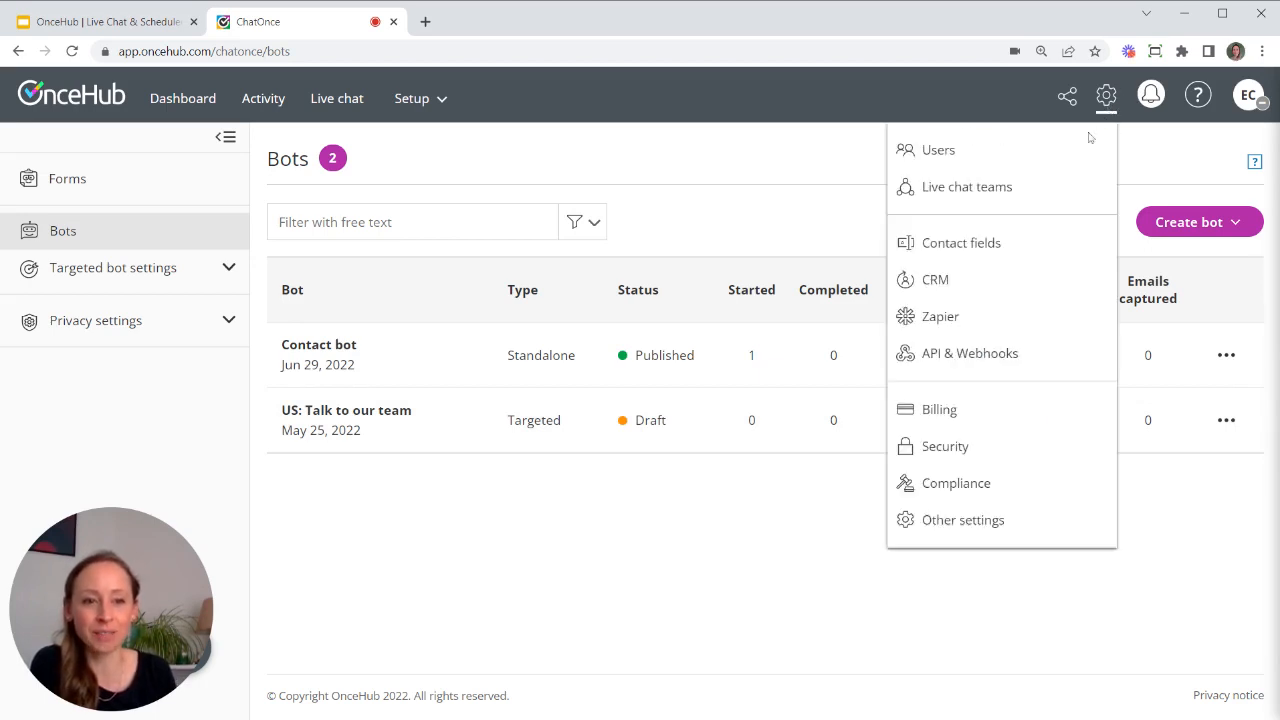
{"action": "left_click", "coordinate": [987, 190]}
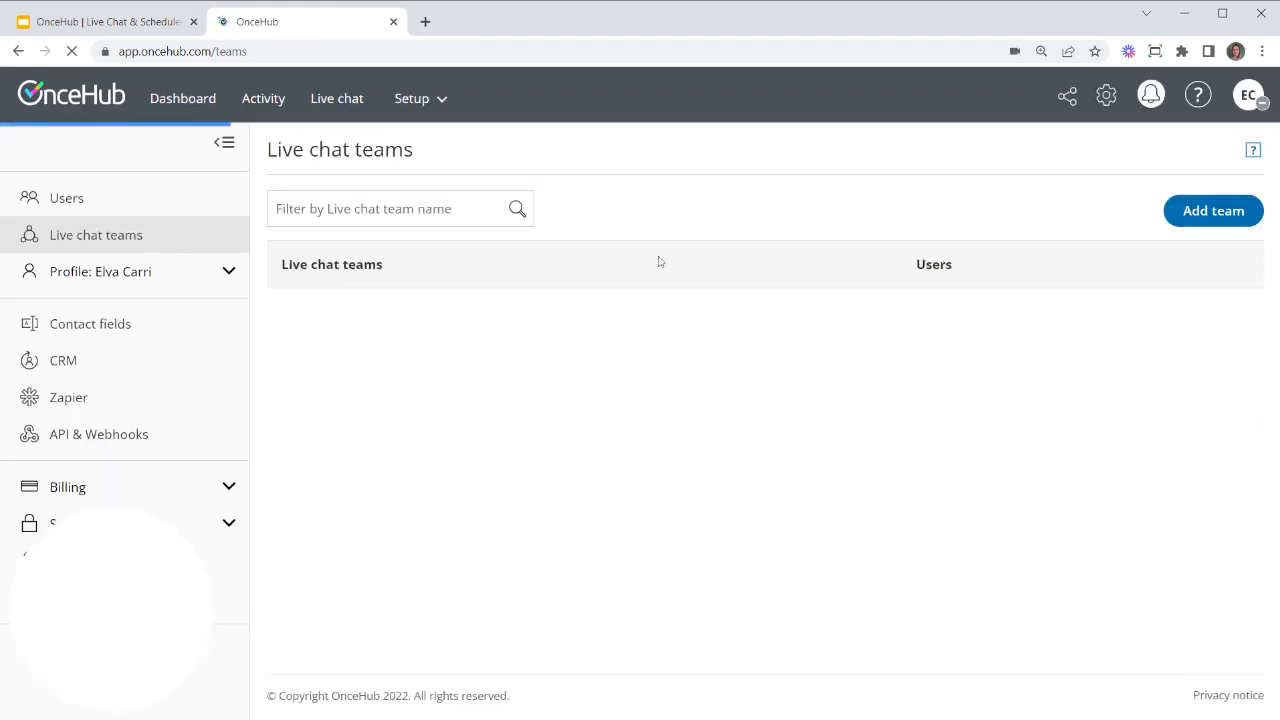
{"action": "left_click", "coordinate": [1218, 220]}
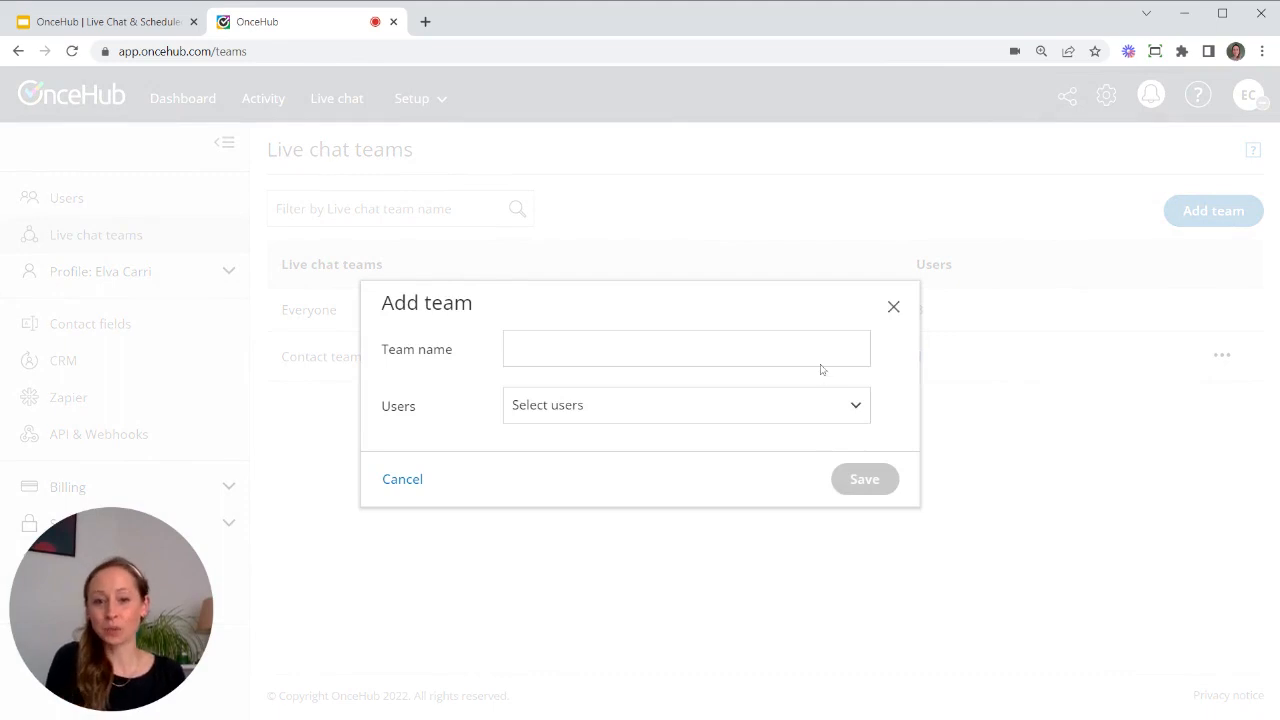
{"action": "left_click", "coordinate": [728, 418]}
{"action": "left_click", "coordinate": [728, 418]}
{"action": "left_click", "coordinate": [729, 366]}
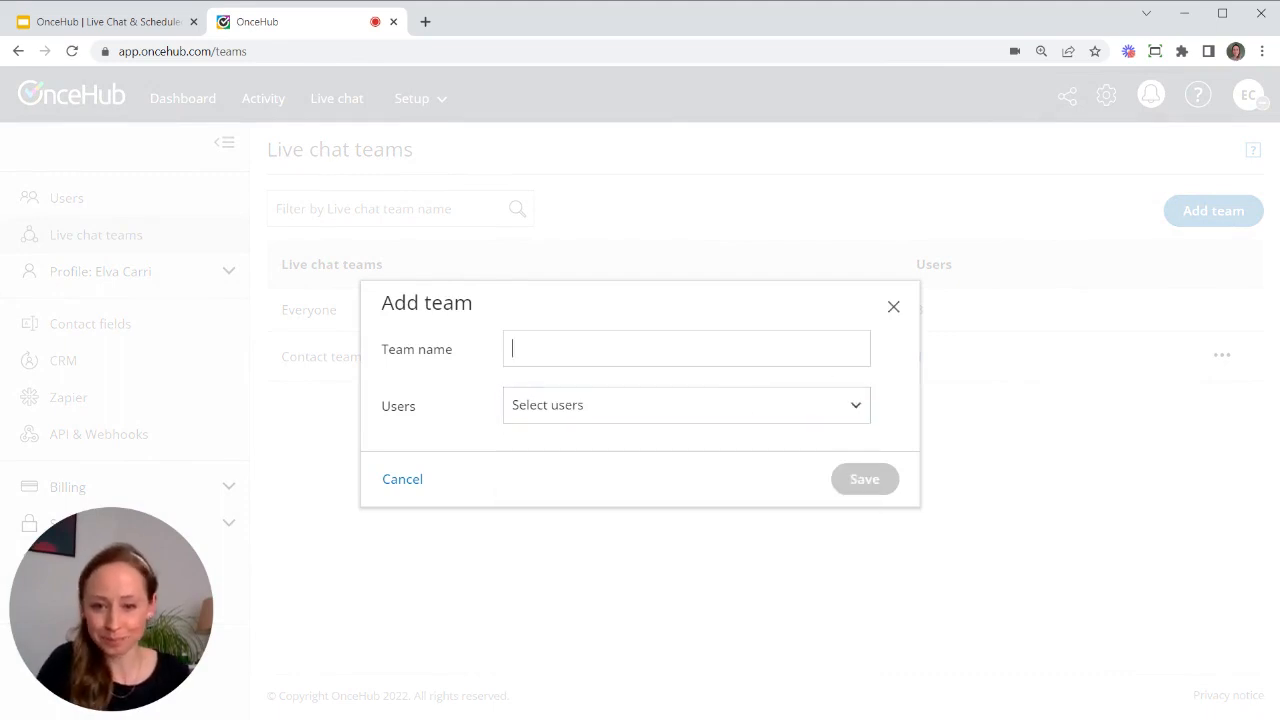
{"action": "type", "text": "Sa"}
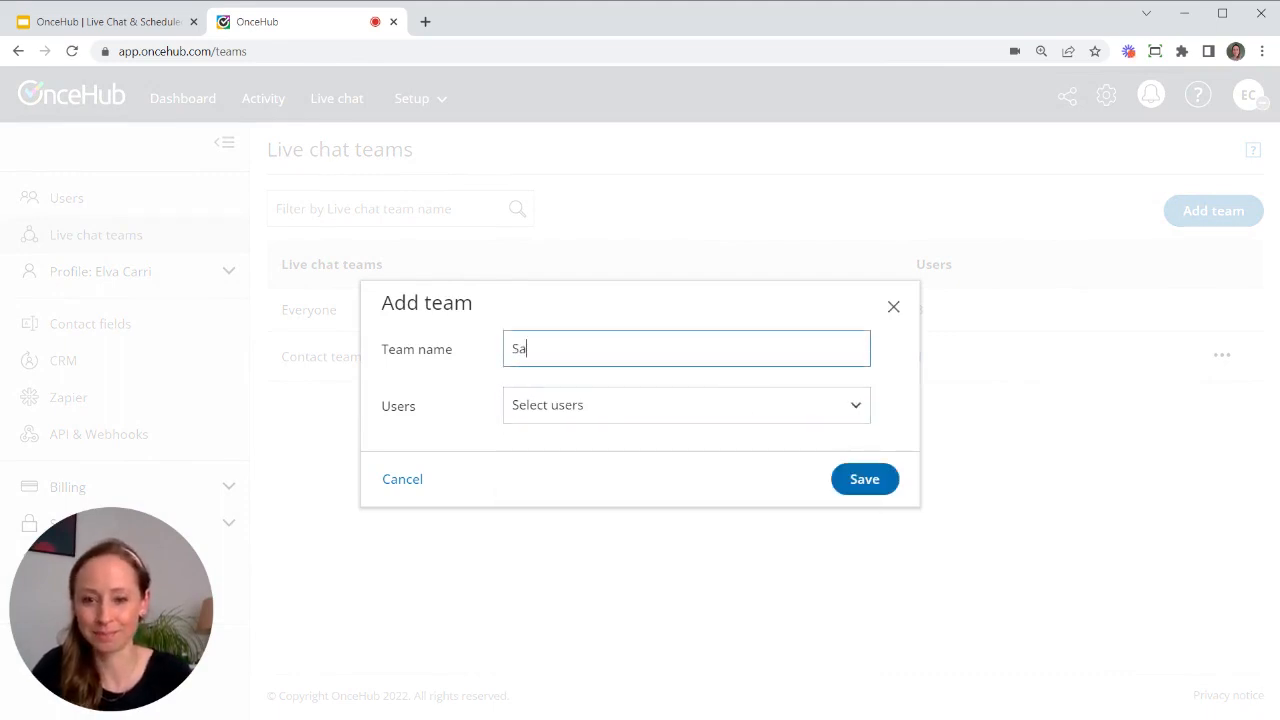
{"action": "type", "text": "les team"}
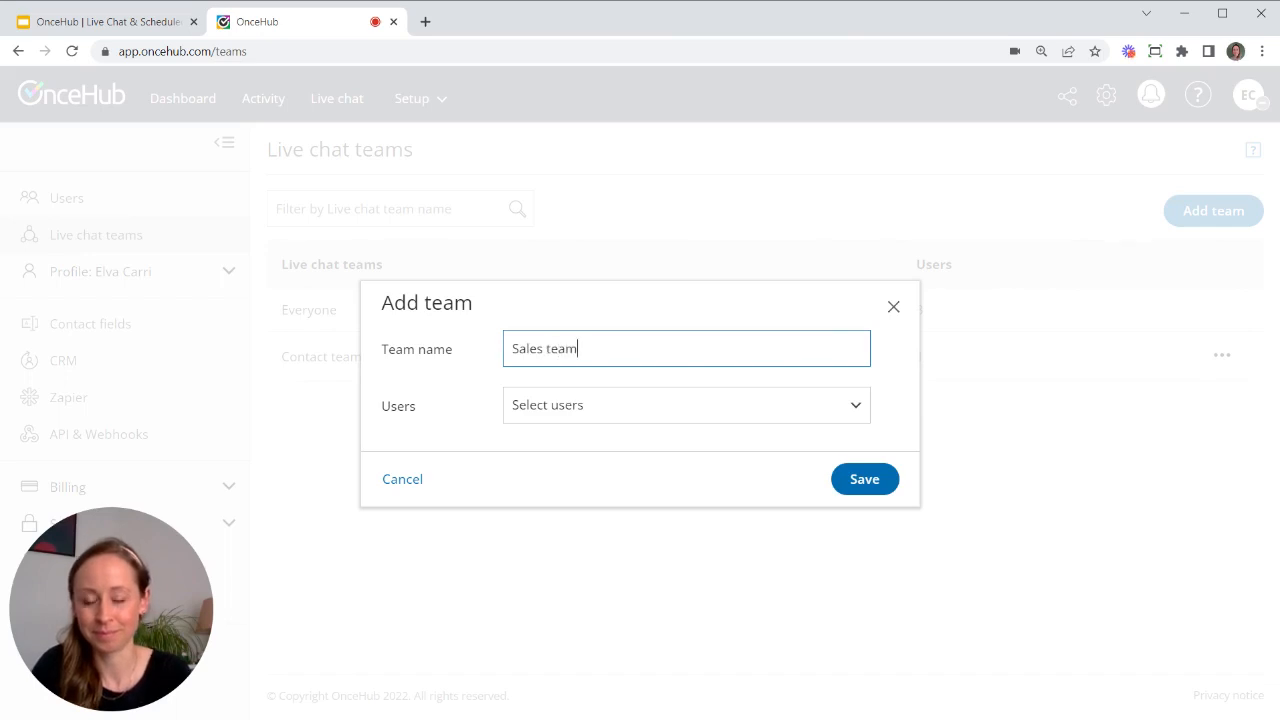
- Add three users to the Sales team, remove one, and save it with two members
{"action": "left_click", "coordinate": [748, 400]}
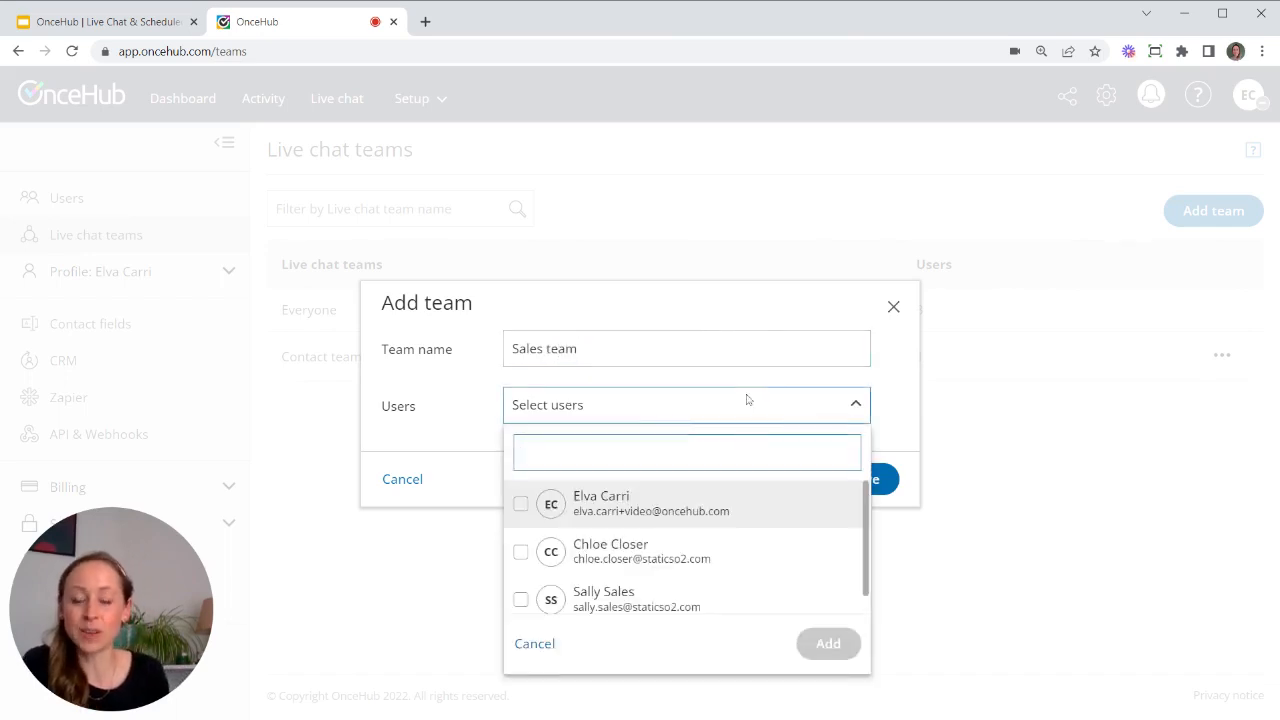
{"action": "left_click", "coordinate": [520, 504]}
{"action": "scroll", "coordinate": [520, 530], "scroll_direction": "down", "scroll_amount": 1}
{"action": "left_click", "coordinate": [520, 532]}
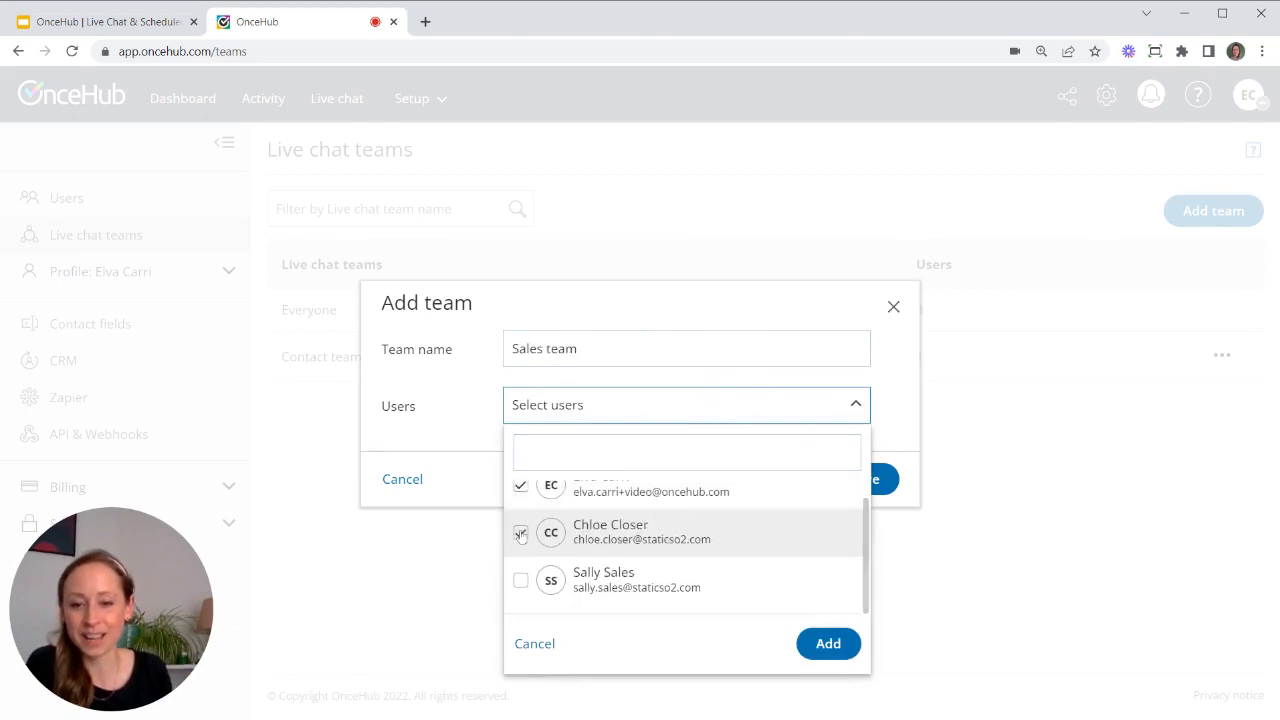
{"action": "left_click", "coordinate": [520, 582]}
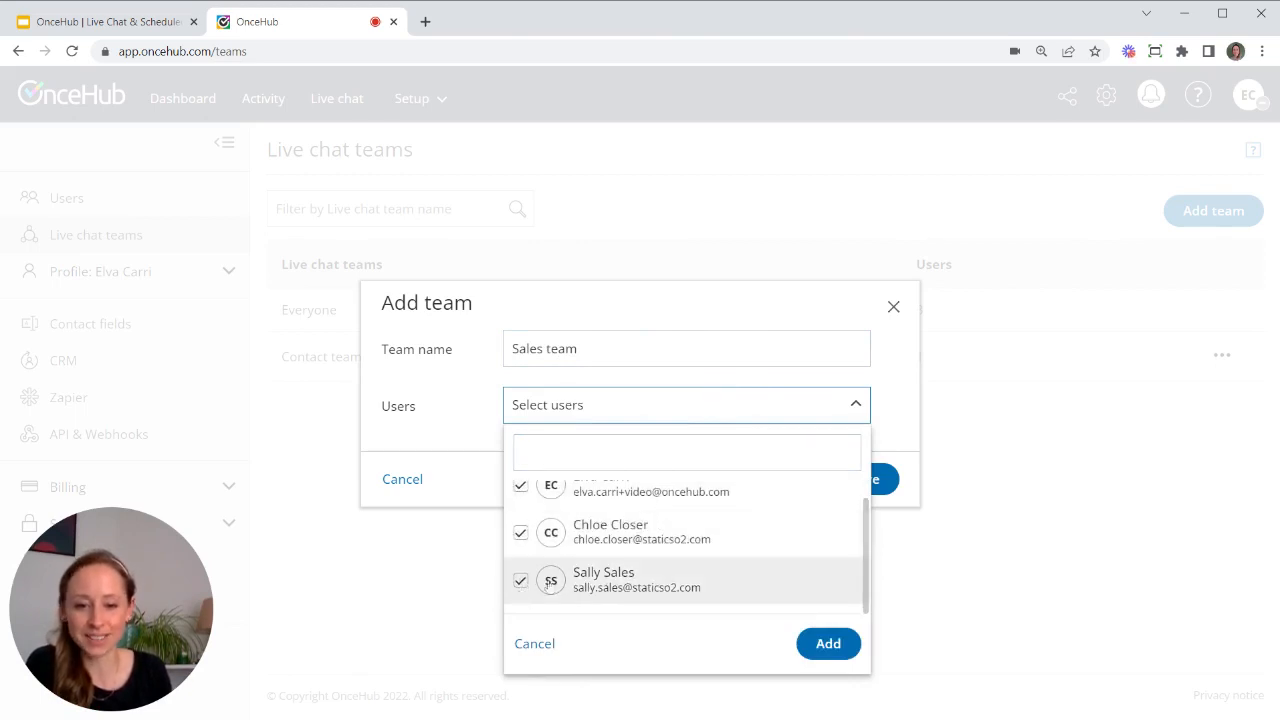
{"action": "left_click", "coordinate": [826, 643]}
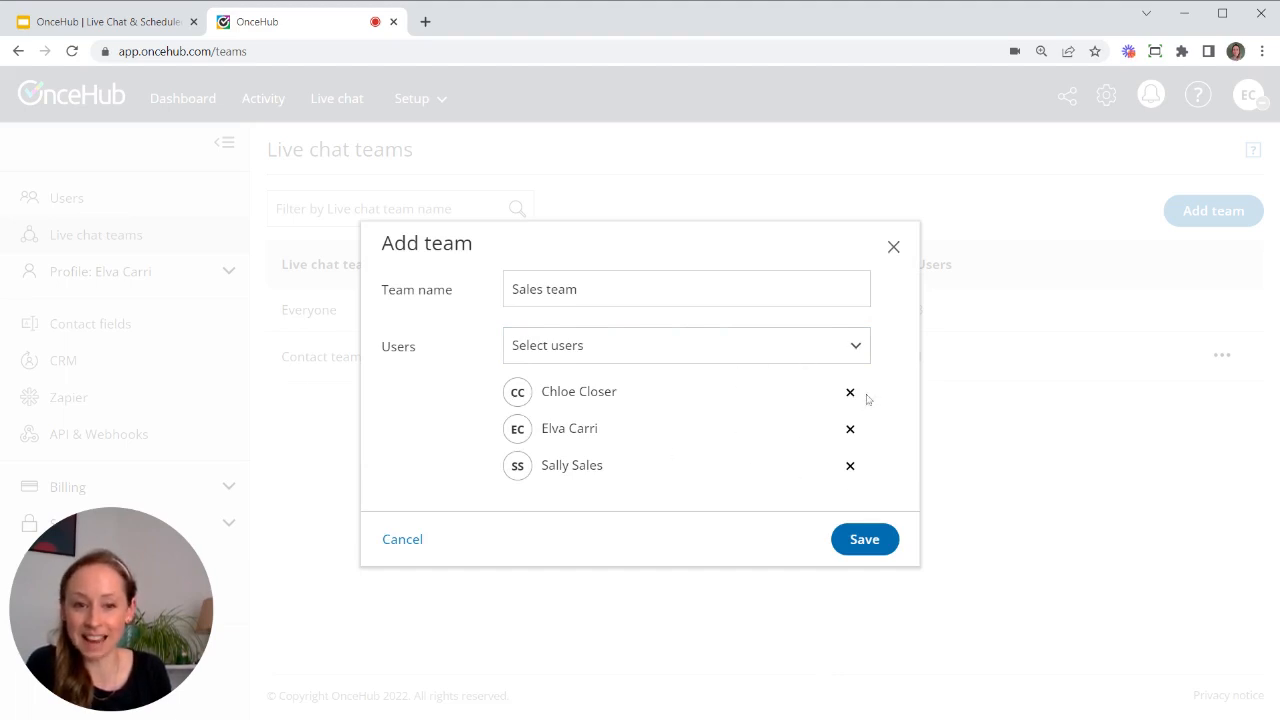
{"action": "left_click", "coordinate": [849, 428]}
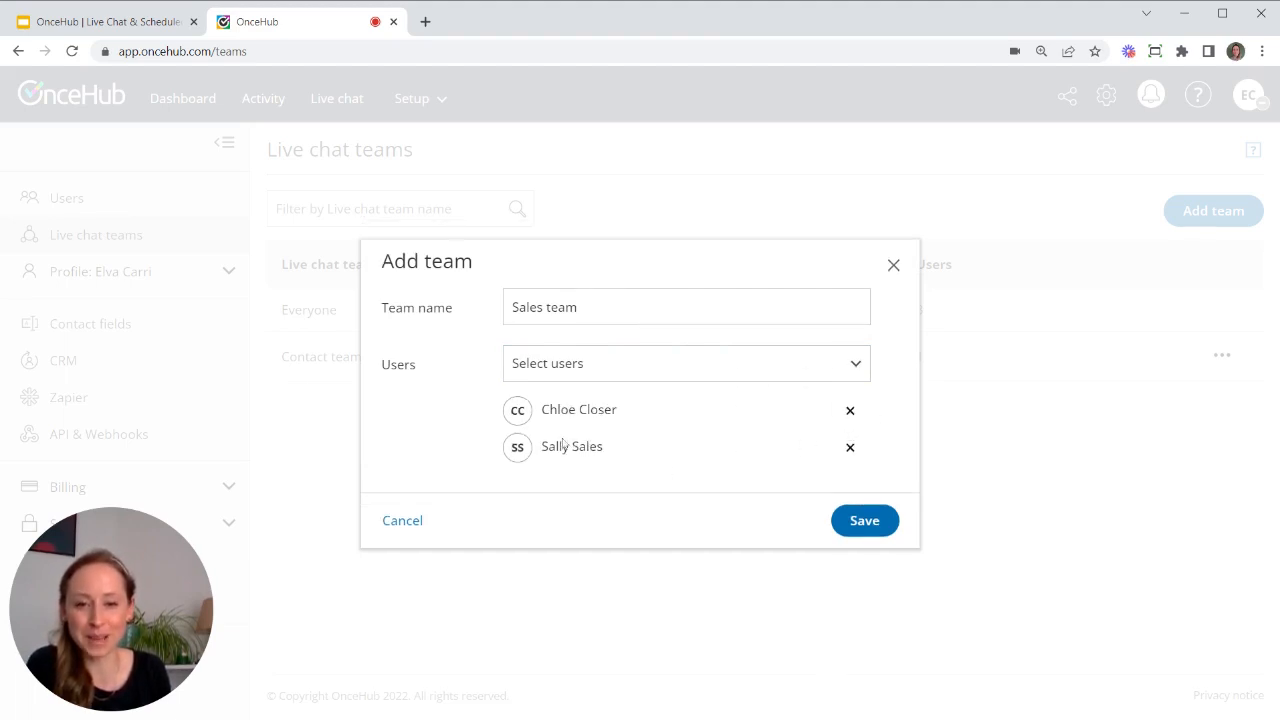
{"action": "left_click", "coordinate": [862, 521]}
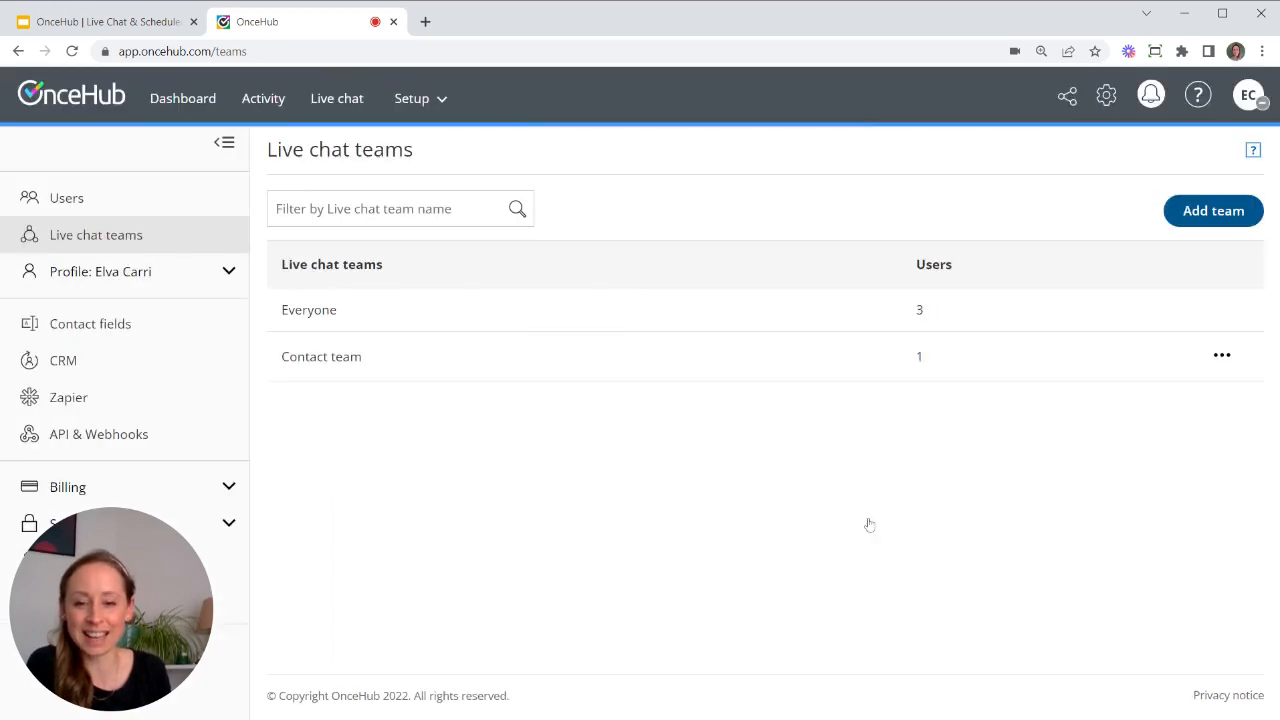
- Check the Sales team's options menu, then return to the ChatOnce bots list
{"action": "left_click", "coordinate": [1222, 405]}
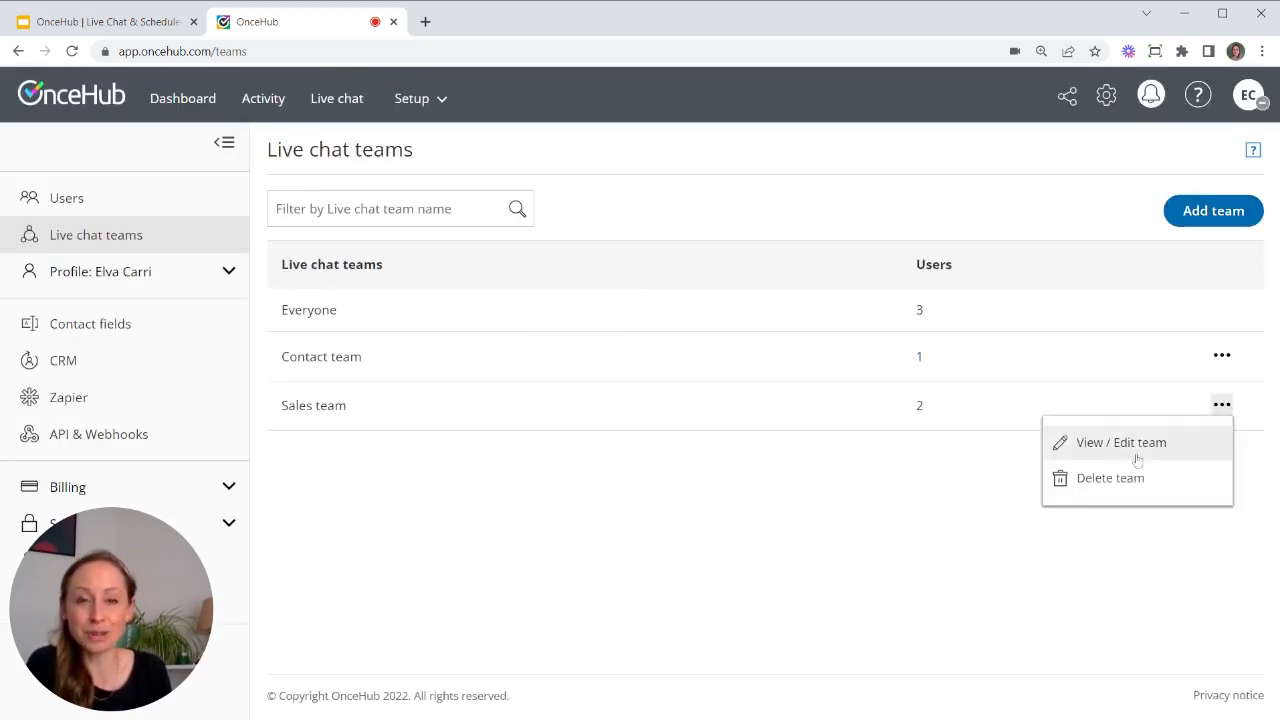
{"action": "left_click", "coordinate": [1066, 202]}
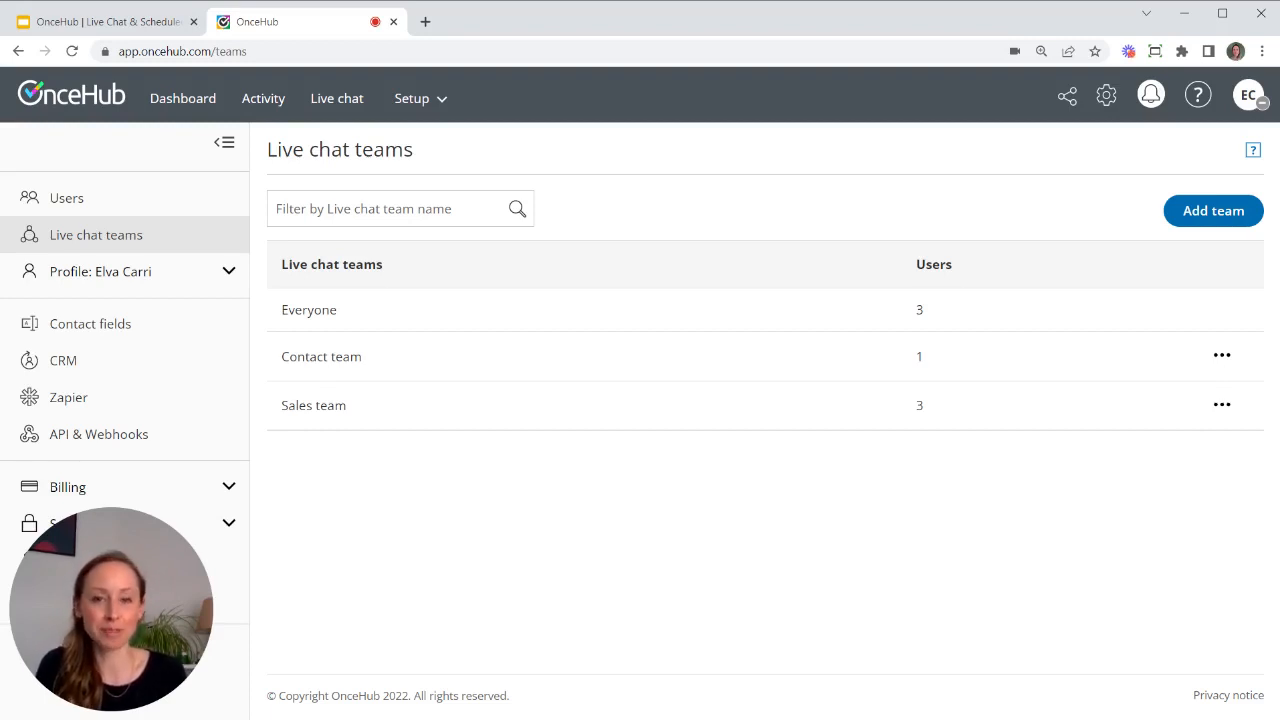
{"action": "left_click", "coordinate": [431, 100]}
{"action": "left_click", "coordinate": [511, 189]}
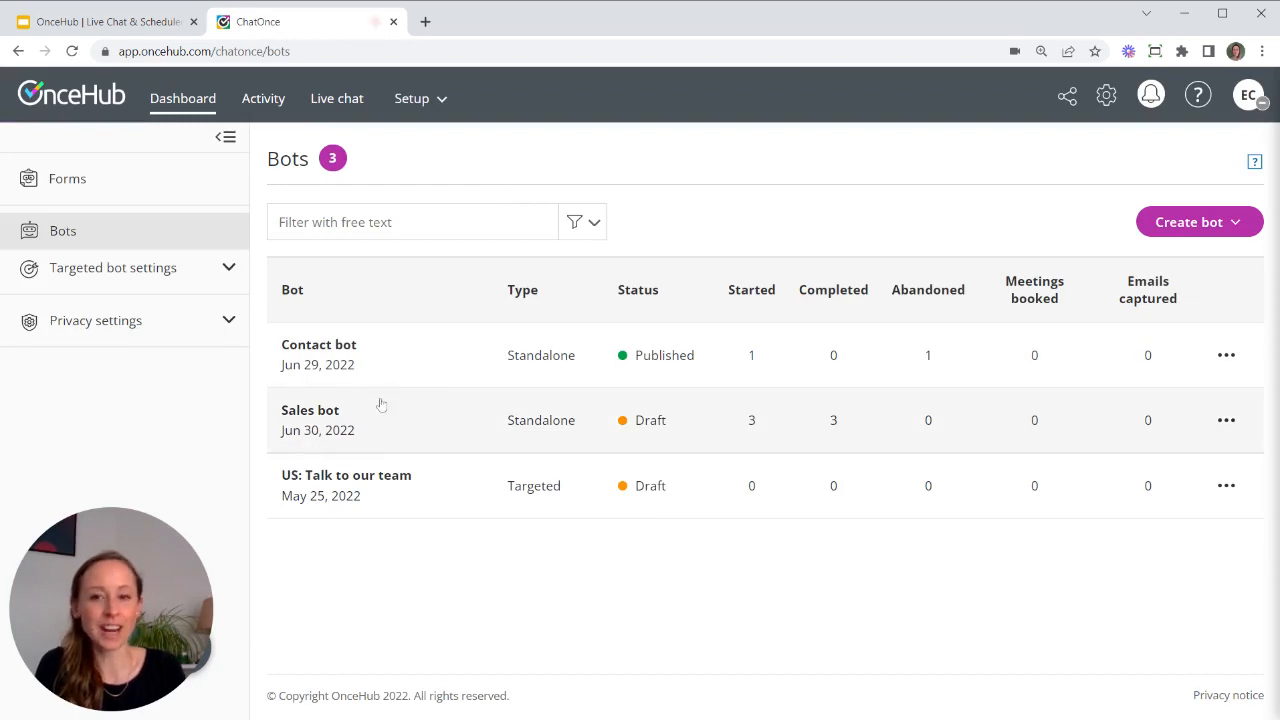
- Open the Sales bot, view its Company size and Email questions, and show the Actions list
{"action": "left_click", "coordinate": [403, 413]}
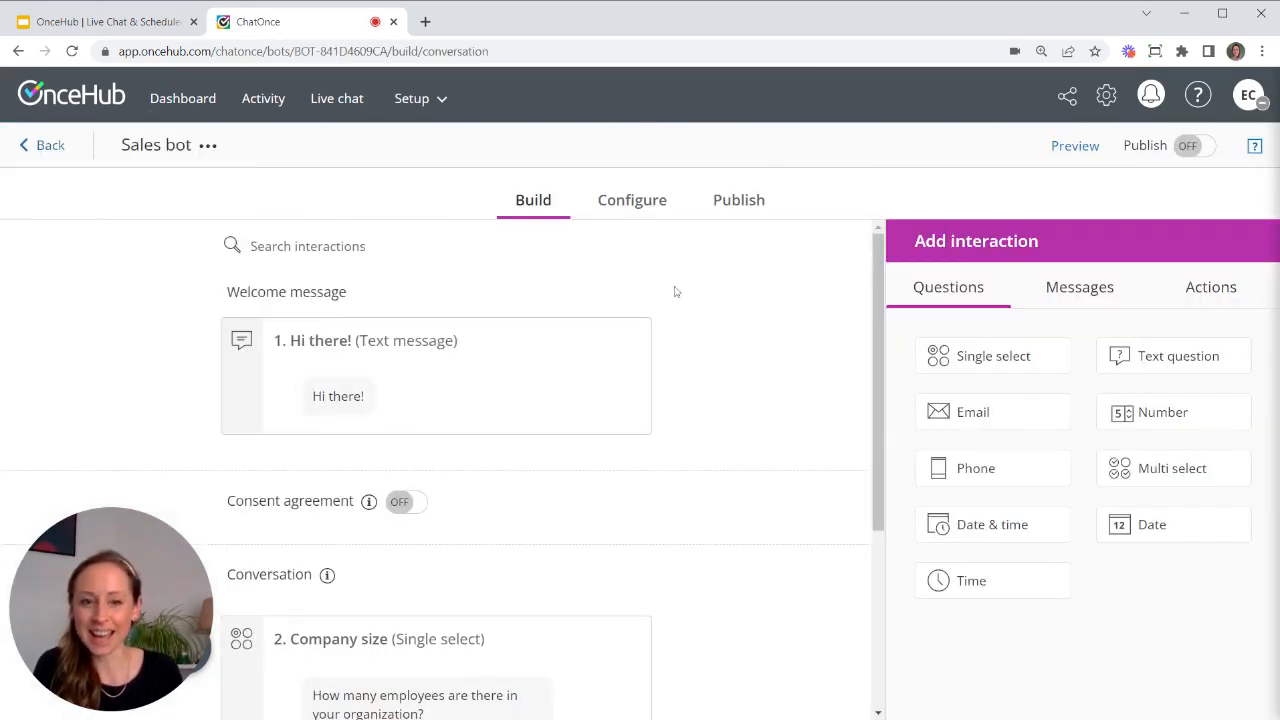
{"action": "left_click_drag", "start_coordinate": [879, 249], "coordinate": [878, 268]}
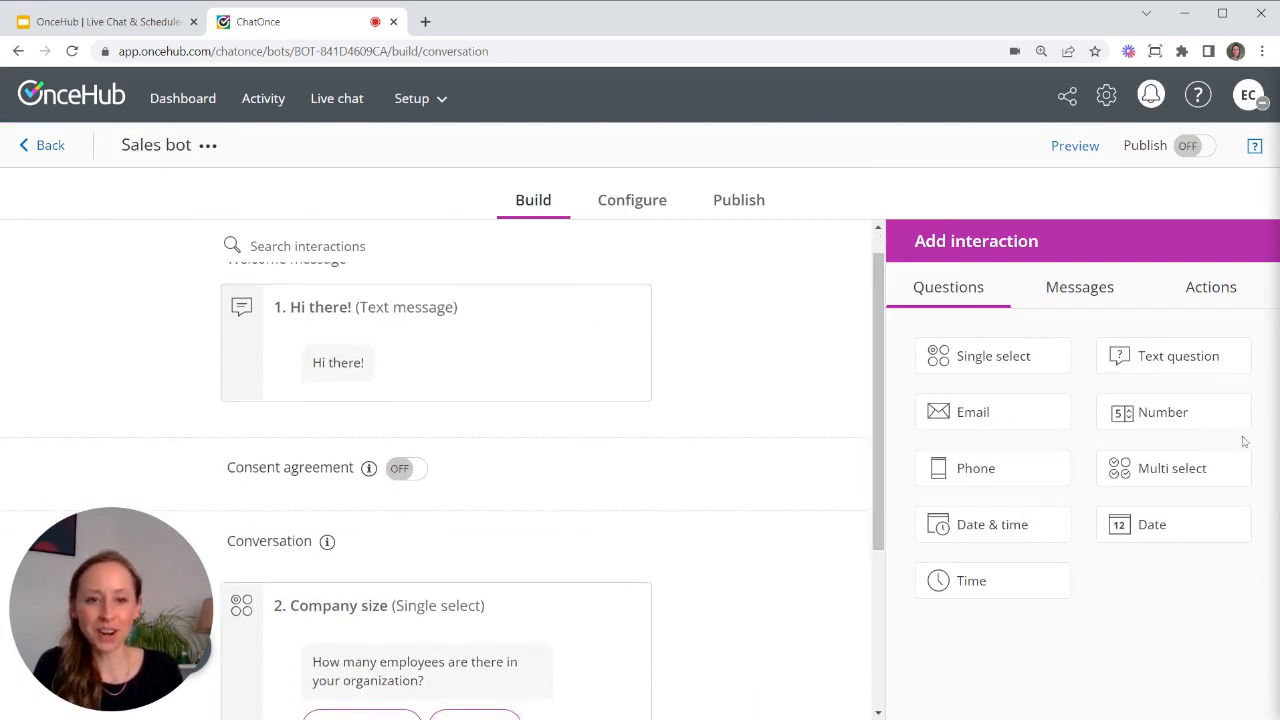
{"action": "left_click_drag", "start_coordinate": [874, 312], "coordinate": [877, 287]}
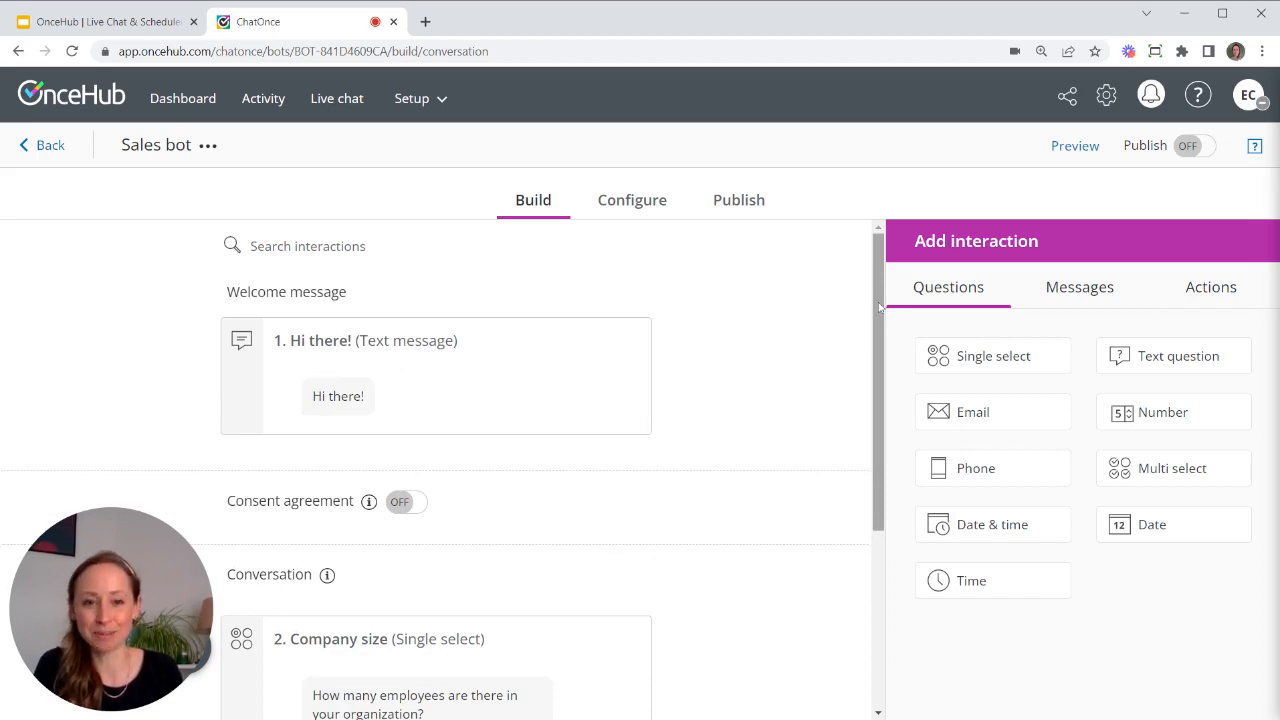
{"action": "left_click_drag", "start_coordinate": [880, 308], "coordinate": [882, 465]}
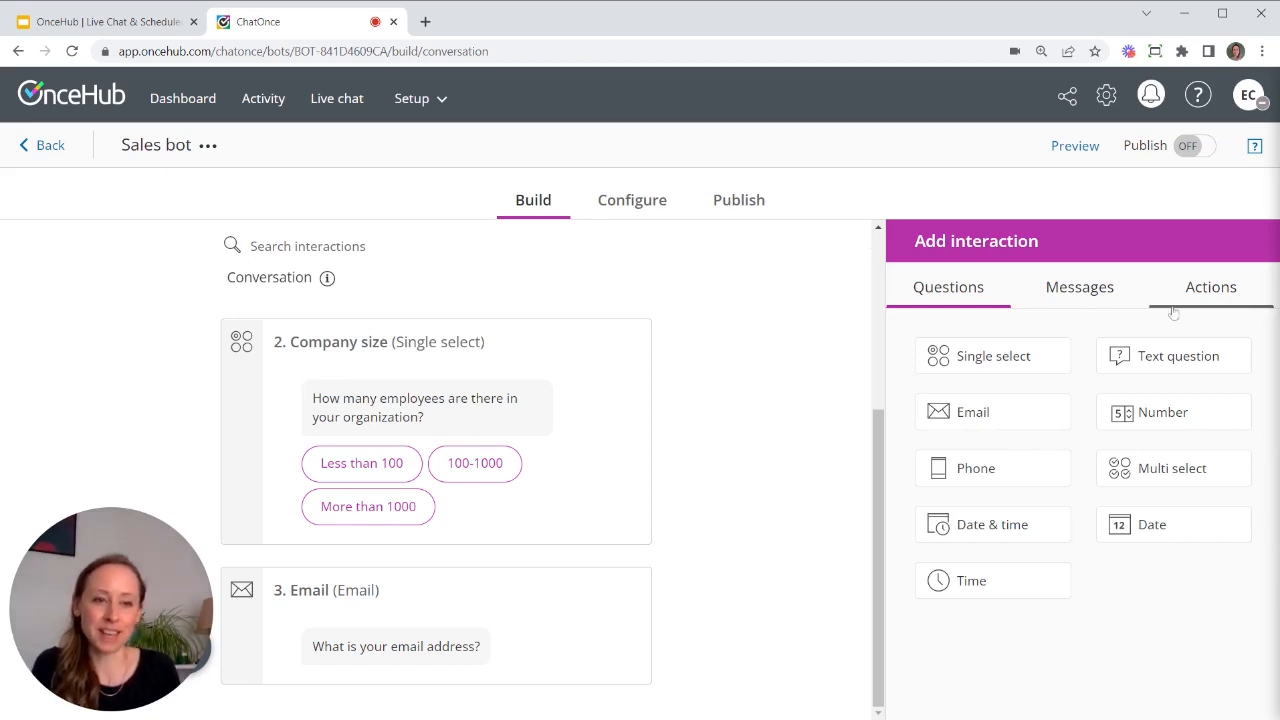
{"action": "left_click", "coordinate": [1209, 289]}
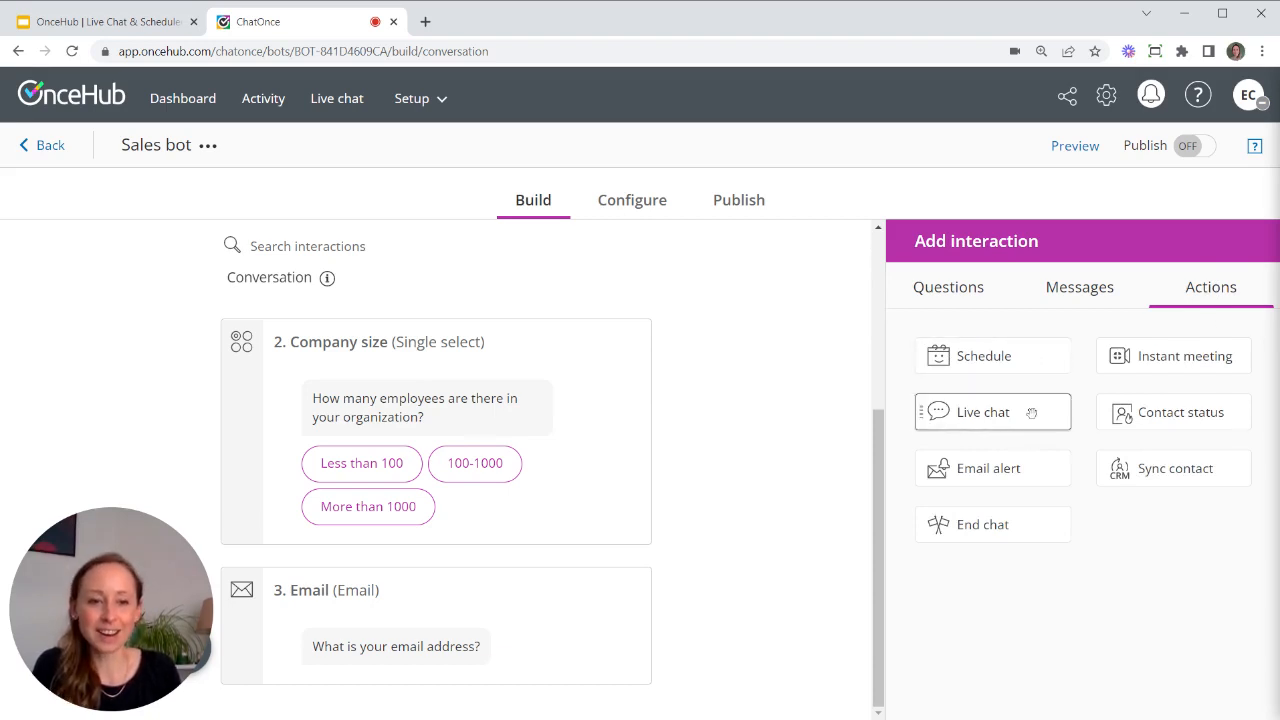
- Insert a live chat step named 'Sales chat' above Email, broadcasting to the Sales team
{"action": "left_click_drag", "start_coordinate": [1032, 412], "coordinate": [466, 618]}
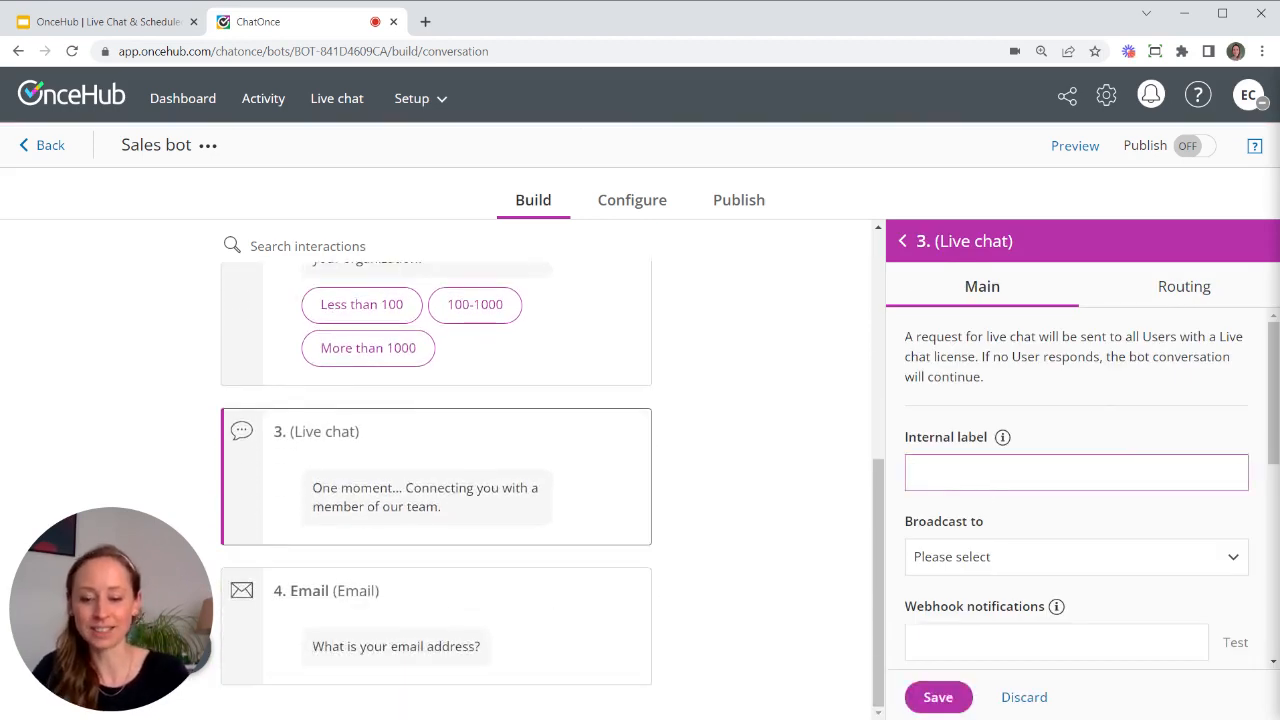
{"action": "type", "text": "Sales chat"}
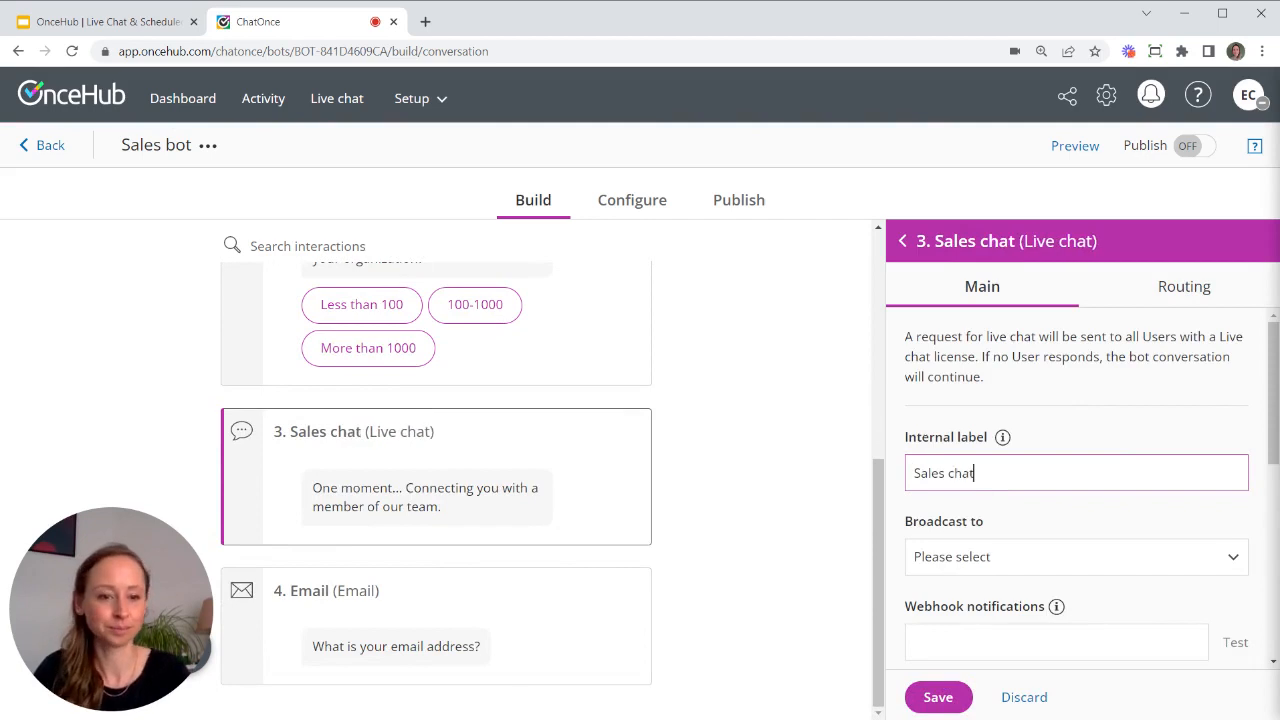
{"action": "scroll", "coordinate": [1076, 500], "scroll_direction": "down", "scroll_amount": 1}
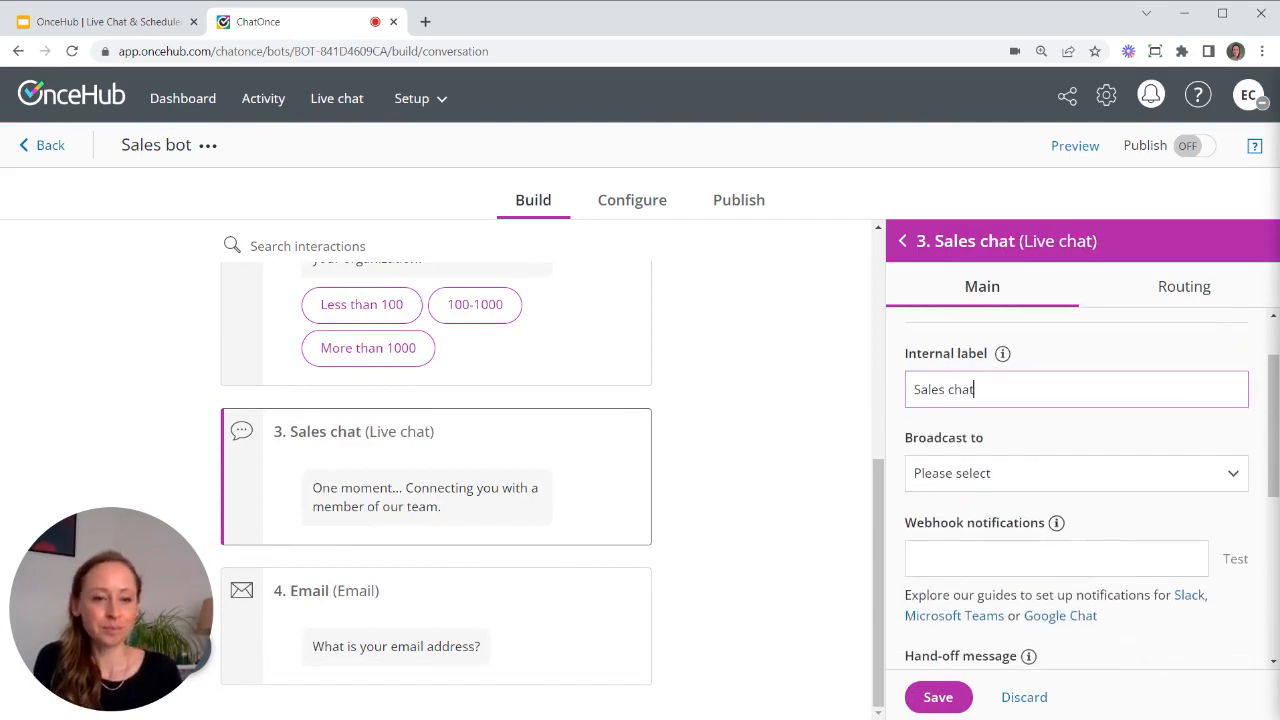
{"action": "left_click", "coordinate": [1011, 477]}
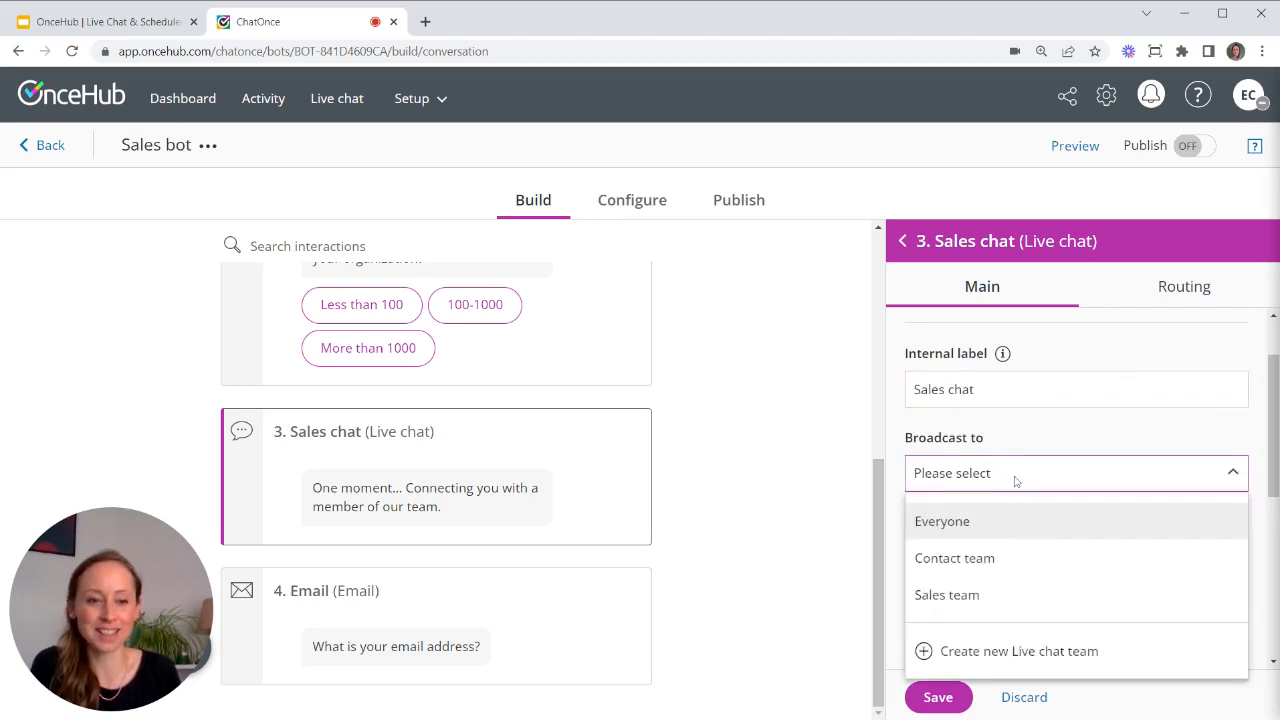
{"action": "left_click", "coordinate": [966, 597]}
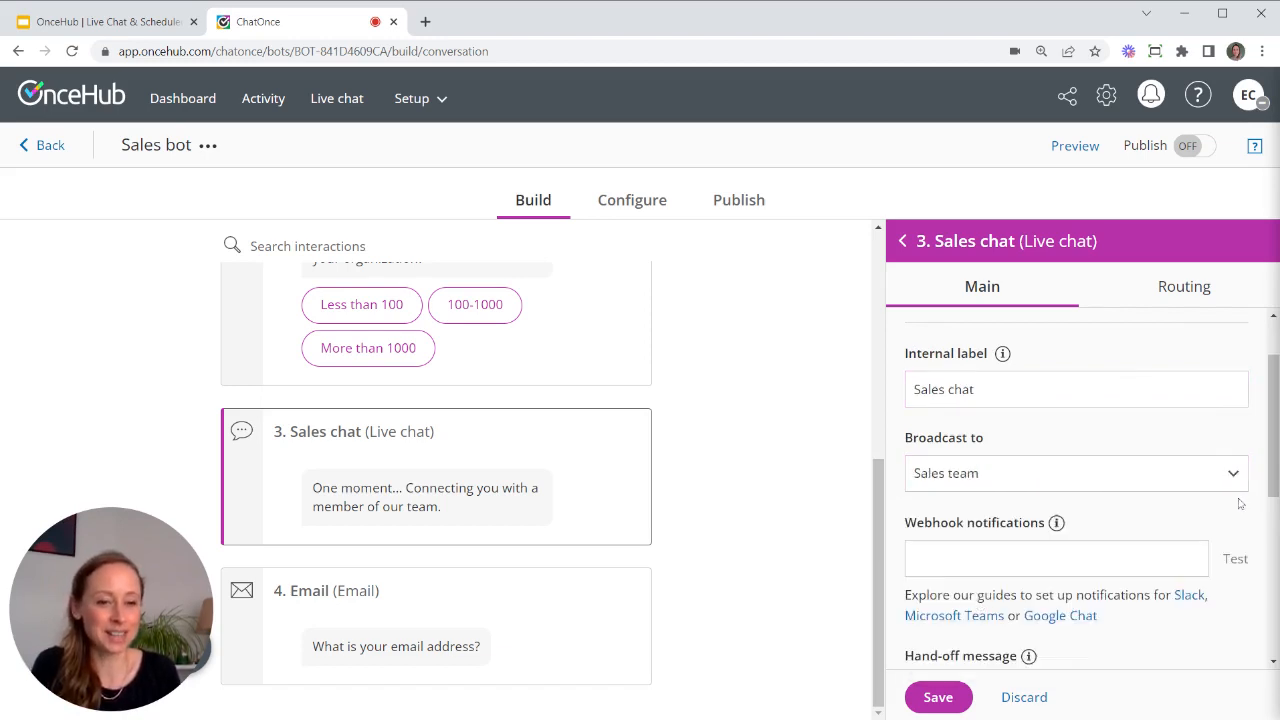
- Keep the 60-second timeout with the 'no one seems to be available' message and save
{"action": "scroll", "coordinate": [1242, 503], "scroll_direction": "down", "scroll_amount": 1}
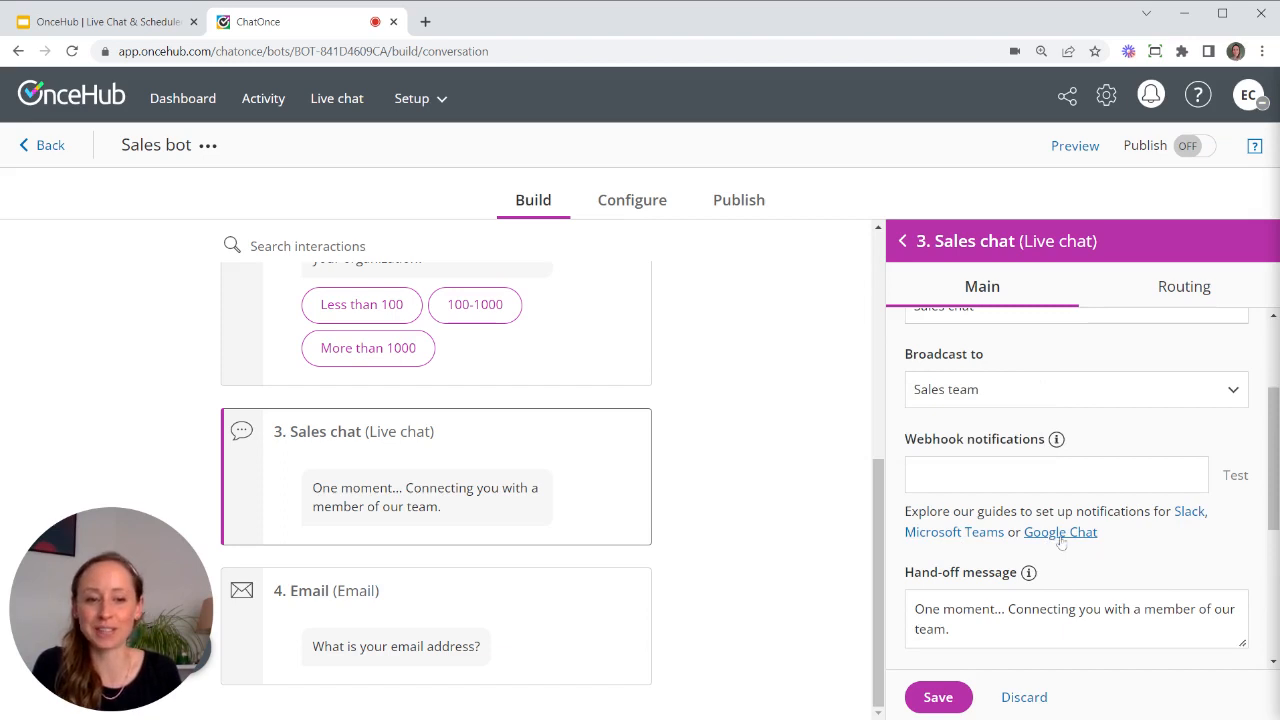
{"action": "scroll", "coordinate": [1109, 549], "scroll_direction": "down", "scroll_amount": 1}
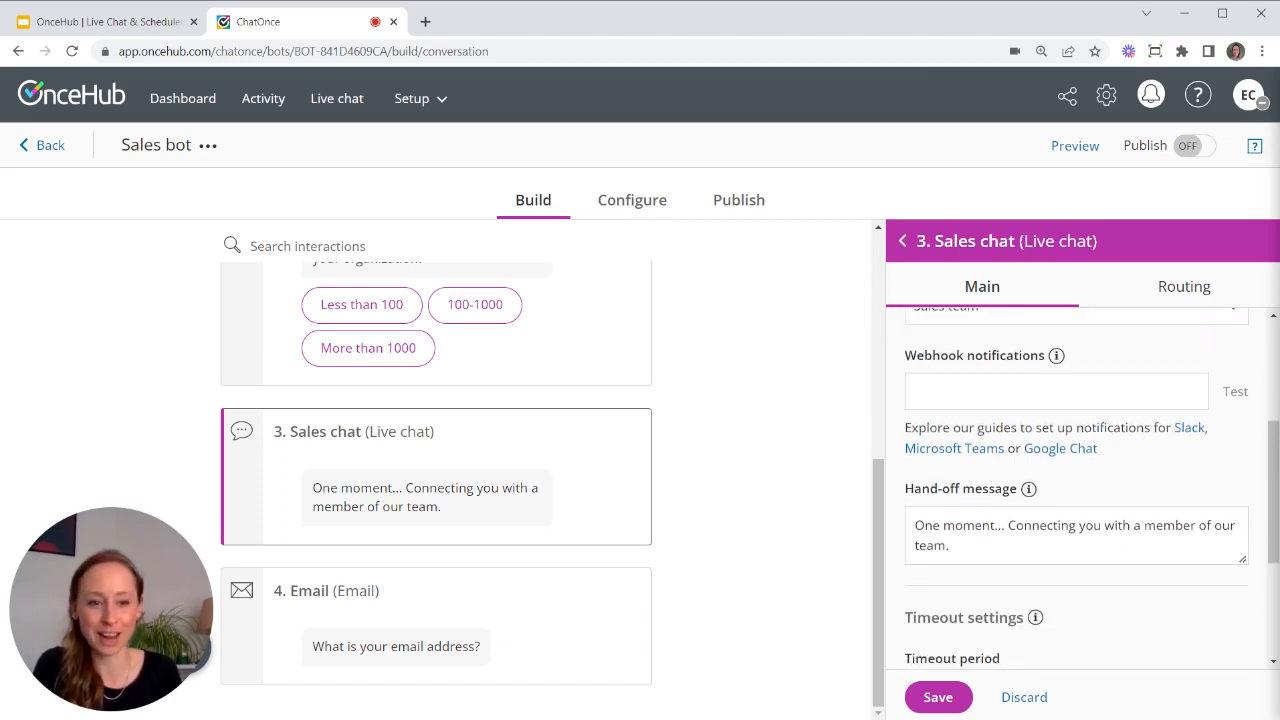
{"action": "scroll", "coordinate": [1113, 497], "scroll_direction": "down", "scroll_amount": 1}
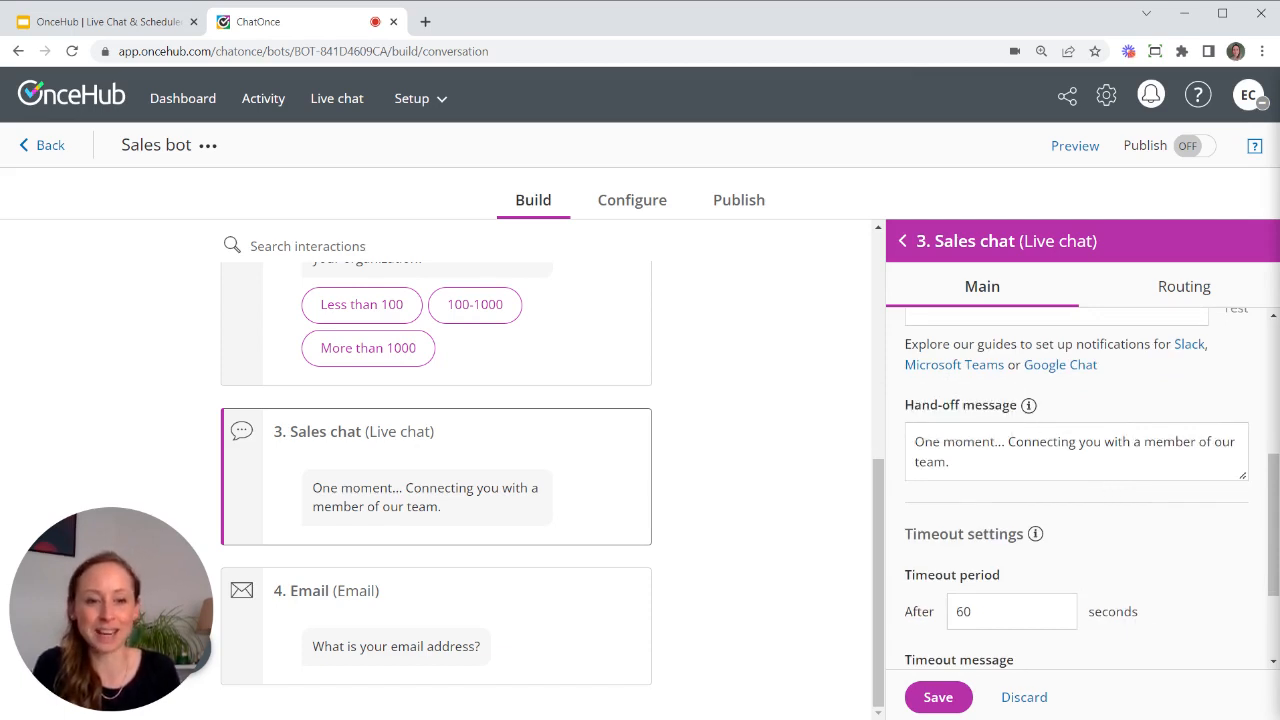
{"action": "scroll", "coordinate": [1010, 480], "scroll_direction": "down", "scroll_amount": 2}
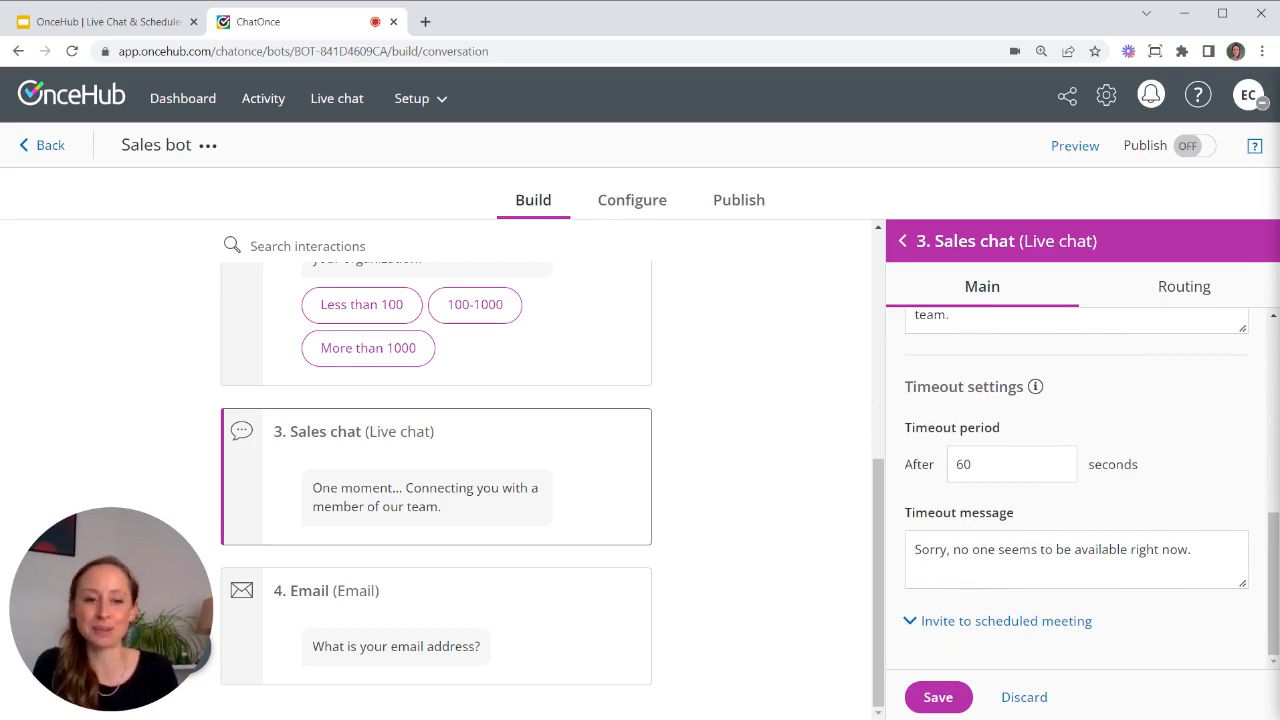
{"action": "left_click", "coordinate": [946, 705]}
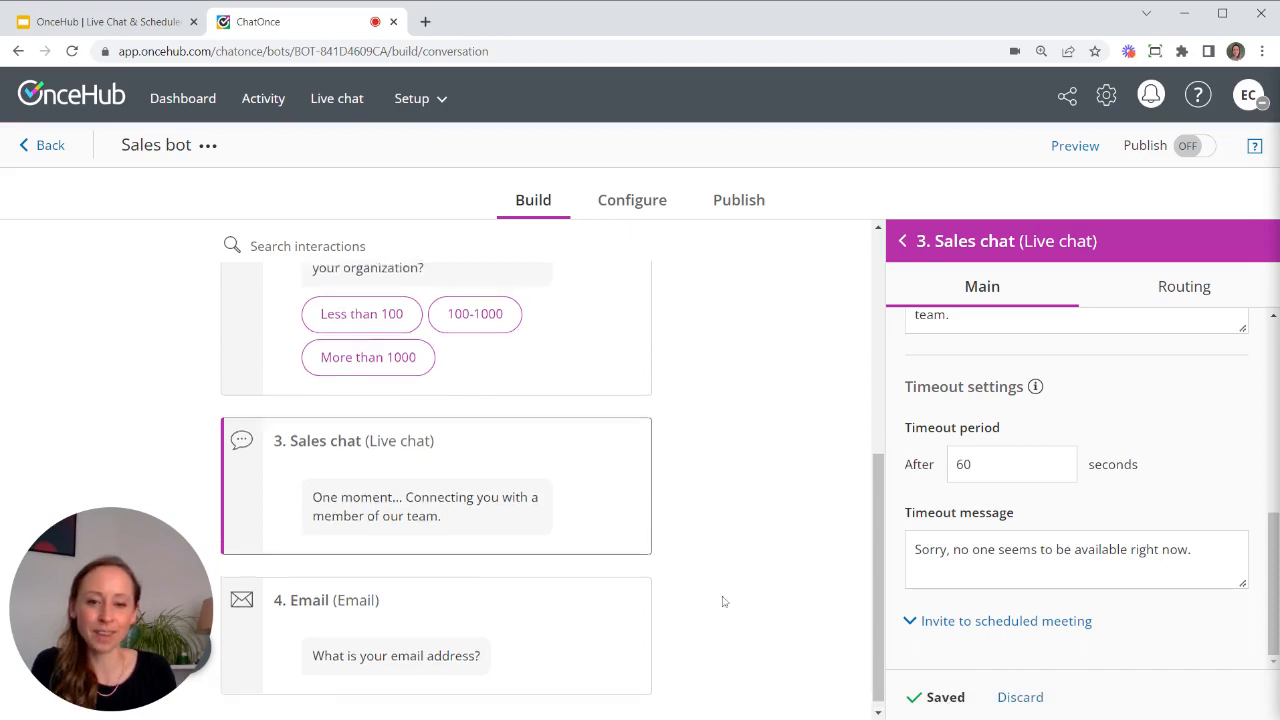
{"action": "scroll", "coordinate": [724, 601], "scroll_direction": "up", "scroll_amount": 1}
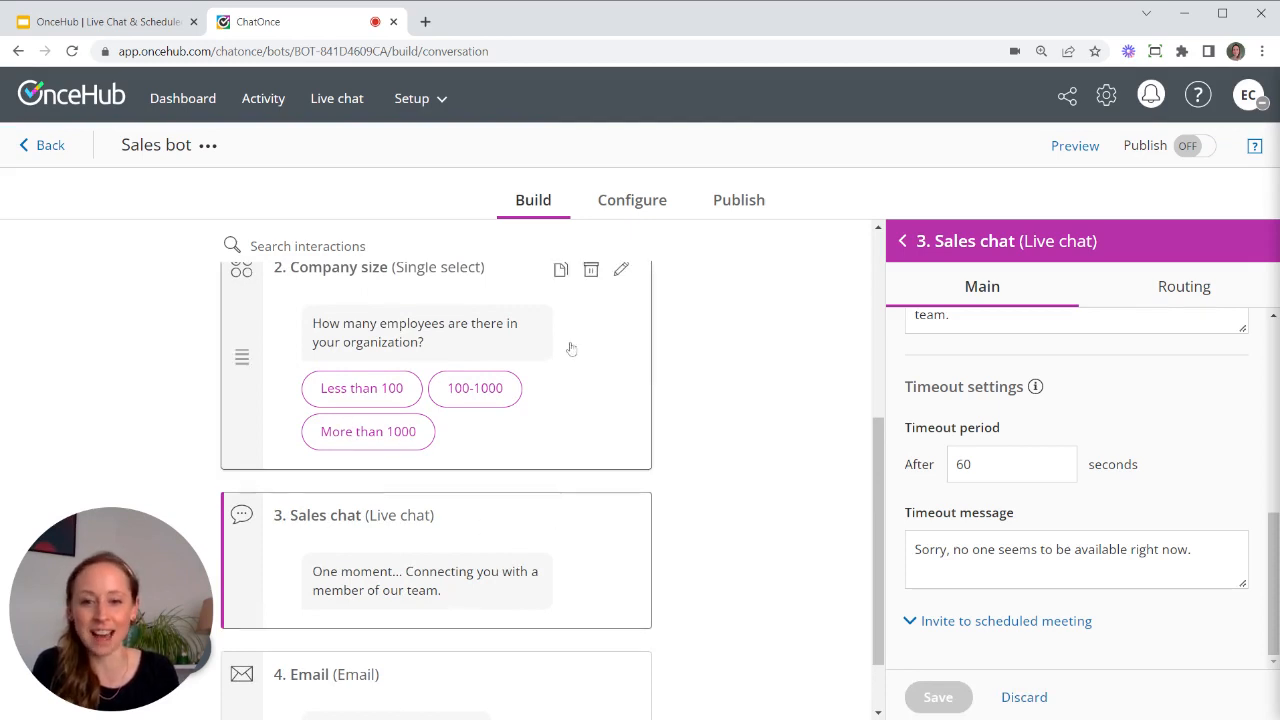
- Route Company size 'More than 1000' to 3. Sales chat, all others to 4. Email, and save
{"action": "scroll", "coordinate": [575, 400], "scroll_direction": "up", "scroll_amount": 2}
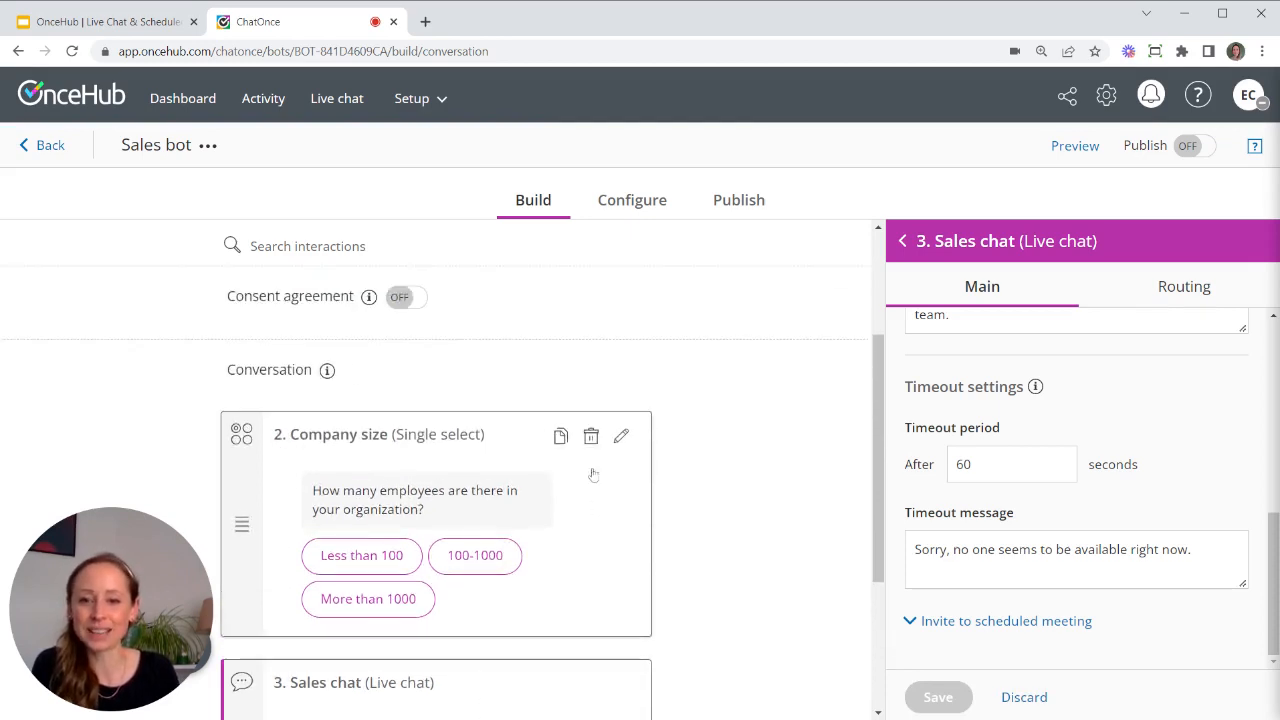
{"action": "left_click", "coordinate": [593, 535]}
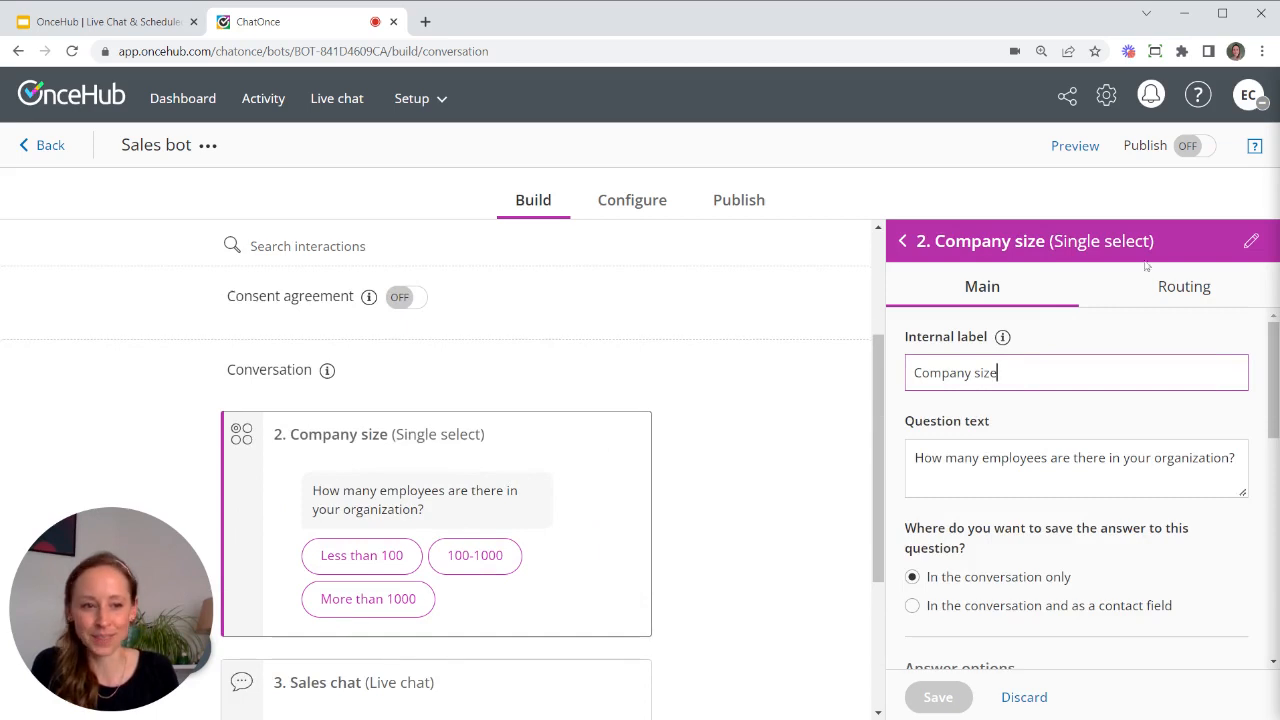
{"action": "left_click", "coordinate": [1196, 288]}
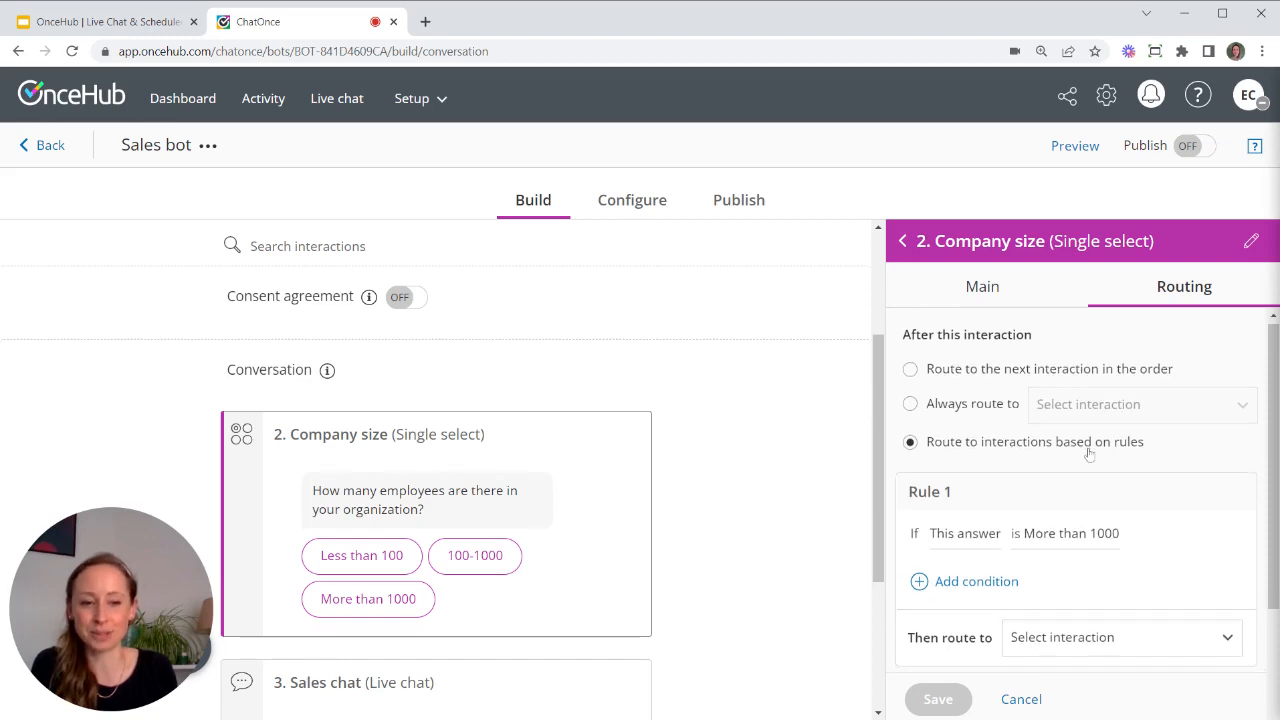
{"action": "scroll", "coordinate": [1092, 455], "scroll_direction": "down", "scroll_amount": 1}
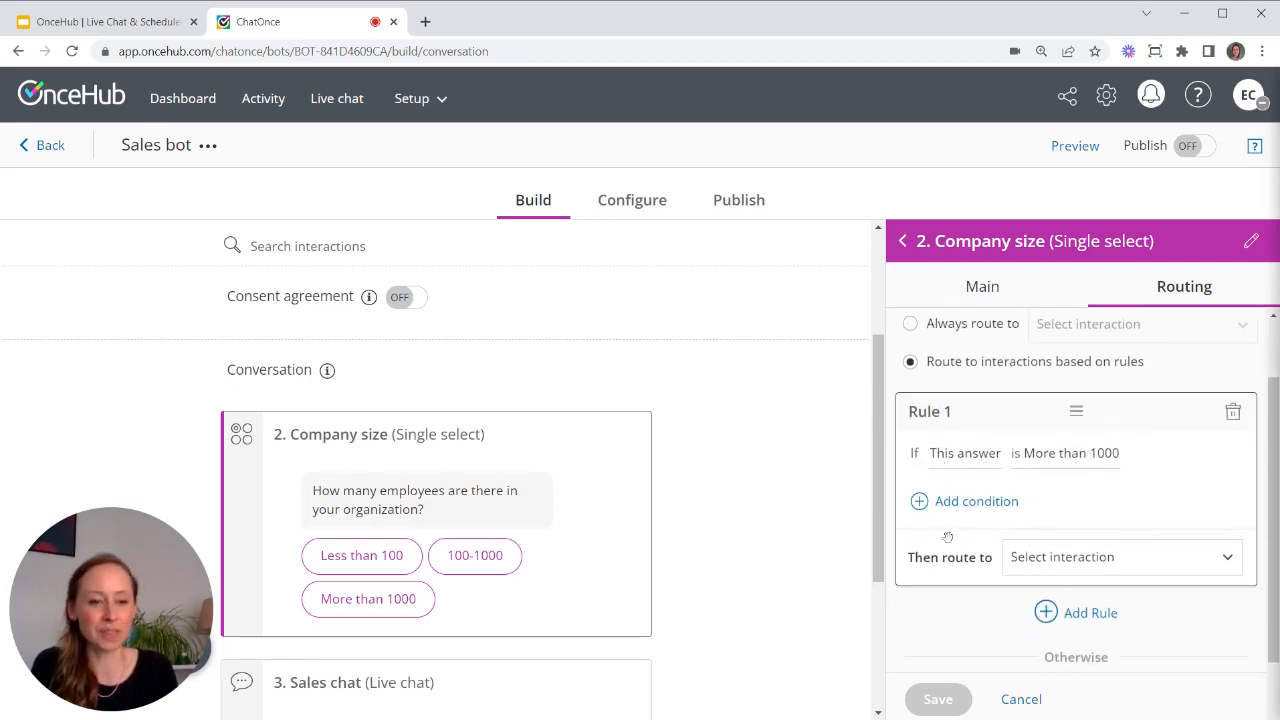
{"action": "left_click", "coordinate": [1086, 563]}
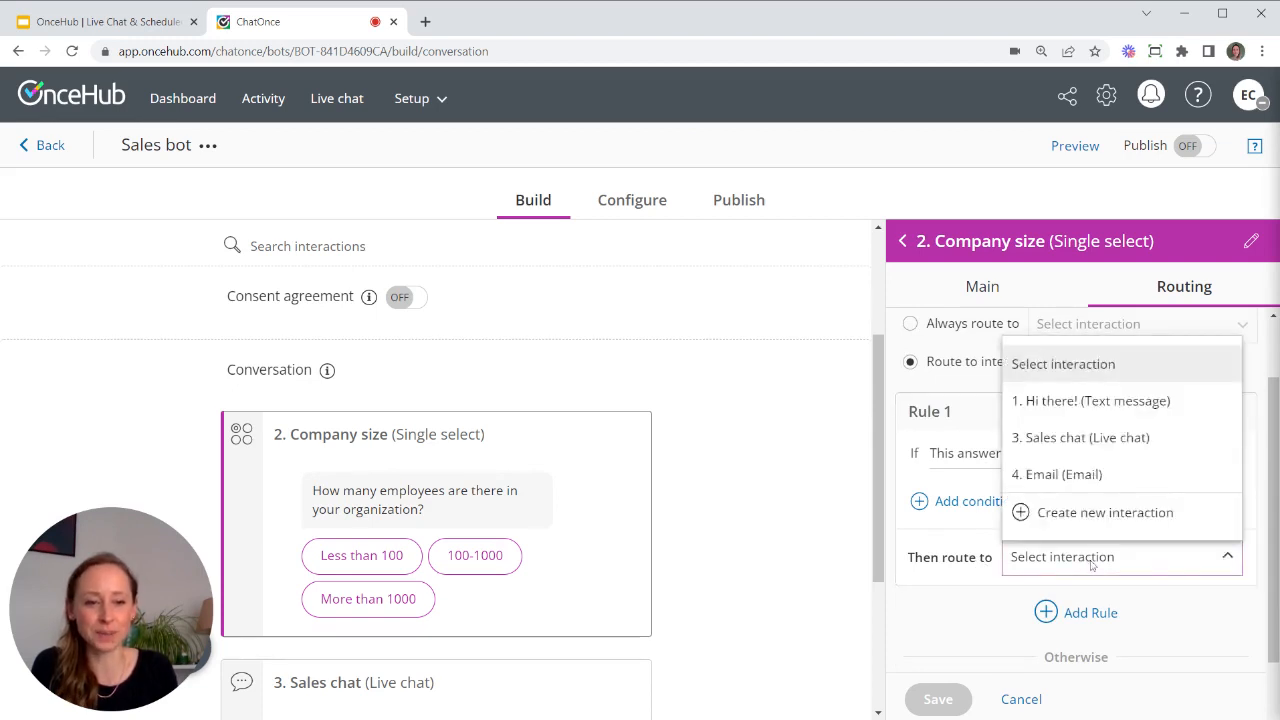
{"action": "left_click", "coordinate": [1069, 441]}
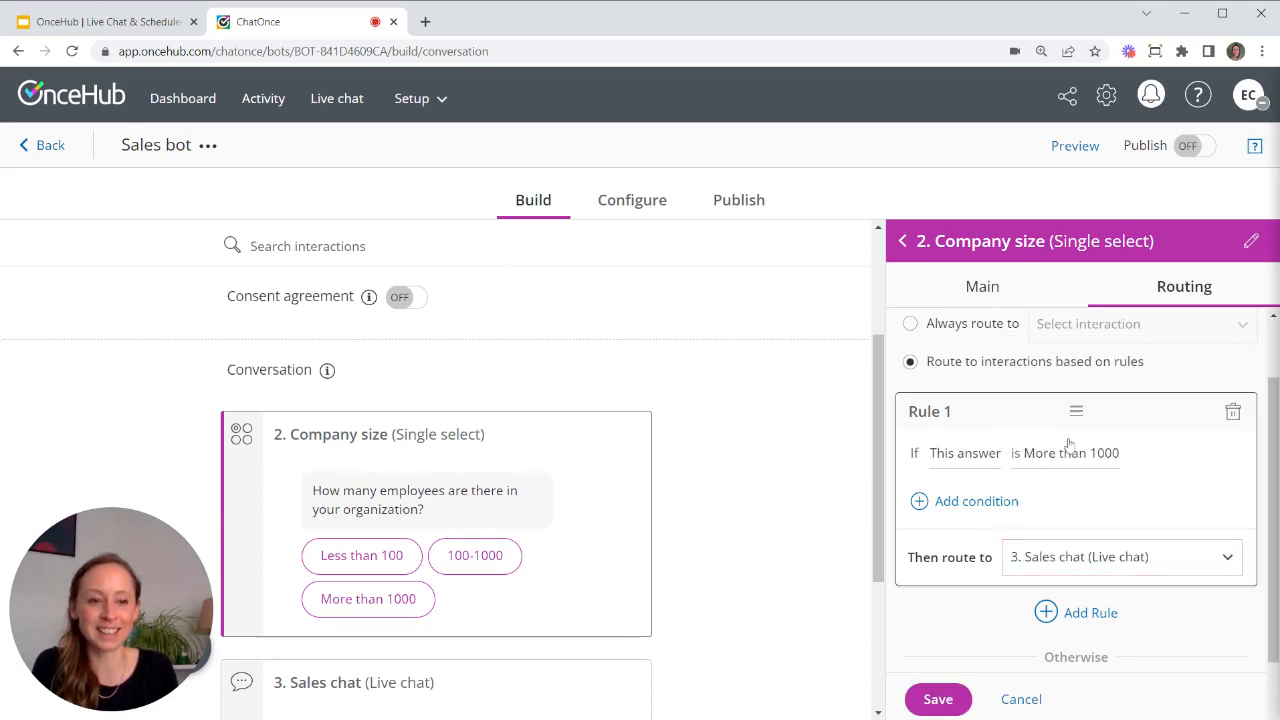
{"action": "scroll", "coordinate": [1065, 550], "scroll_direction": "down", "scroll_amount": 1}
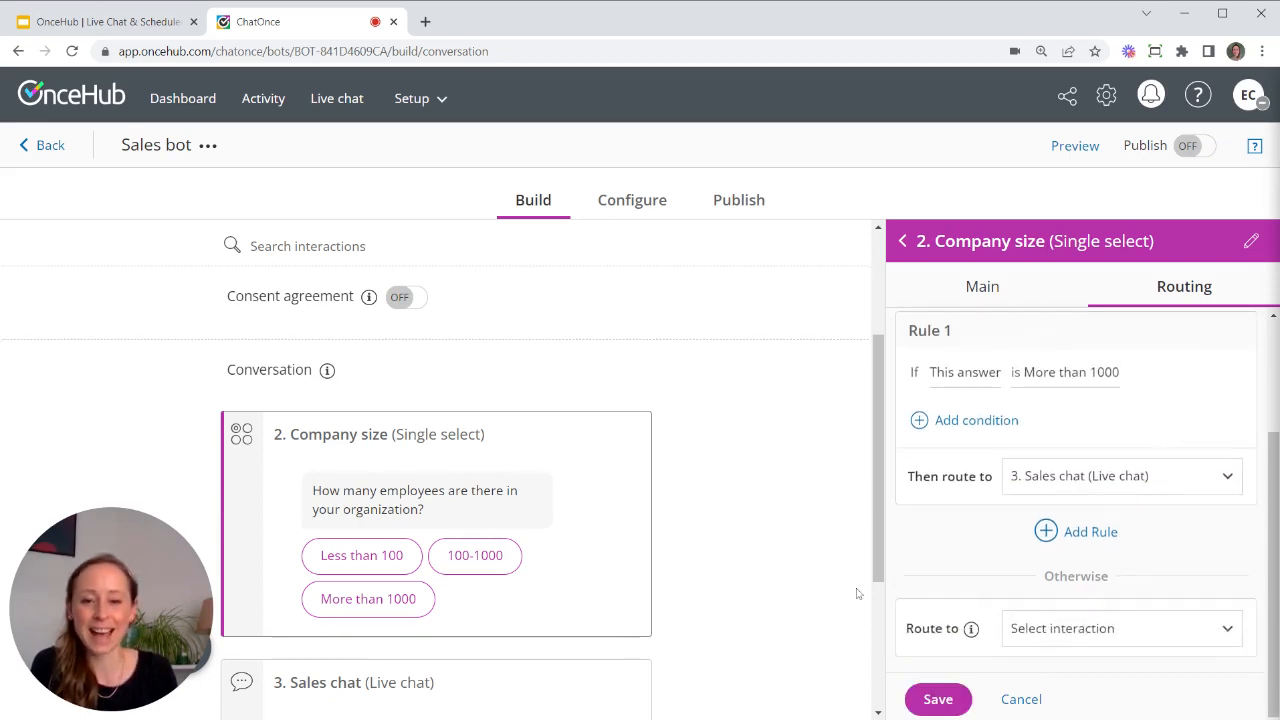
{"action": "left_click", "coordinate": [1085, 636]}
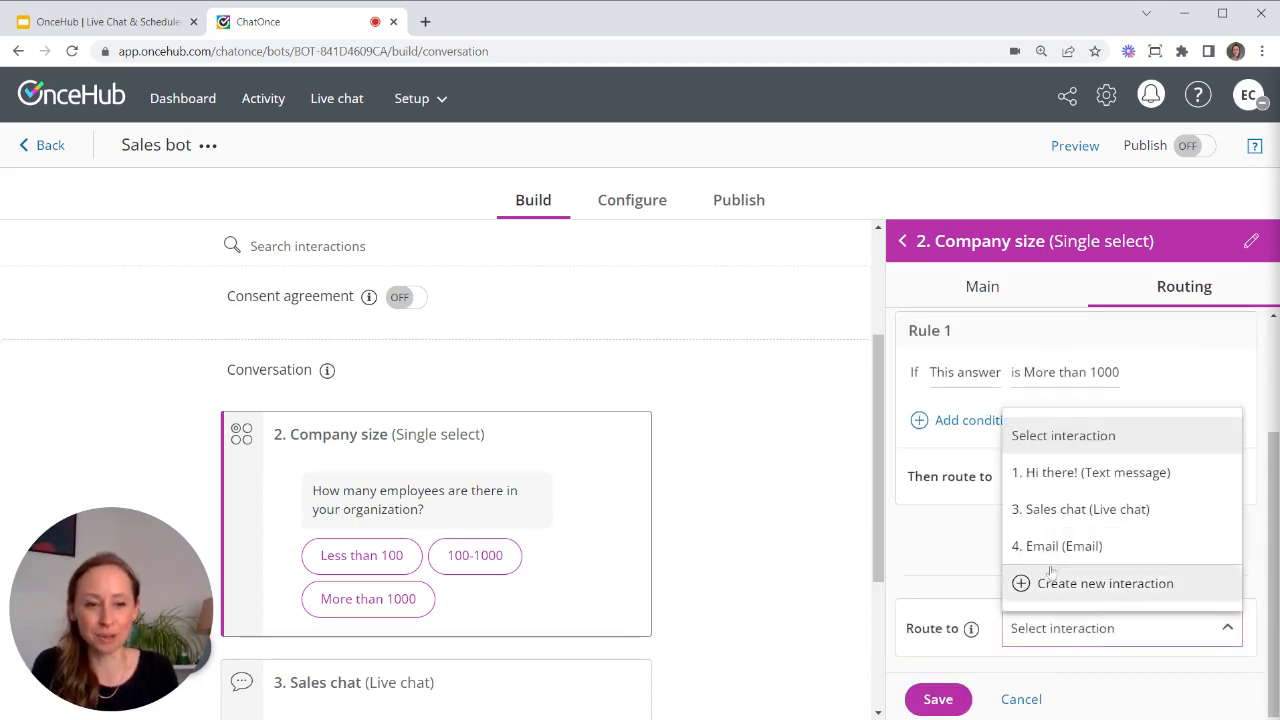
{"action": "left_click", "coordinate": [1095, 548]}
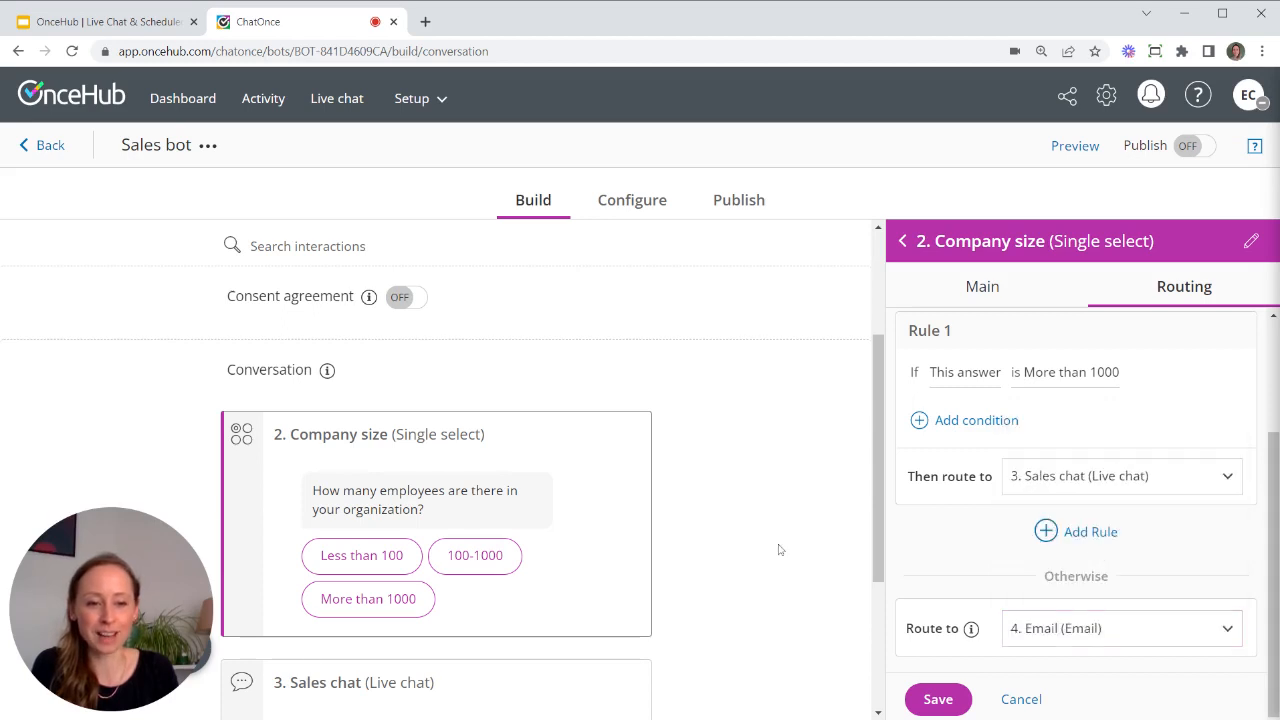
{"action": "scroll", "coordinate": [775, 549], "scroll_direction": "down", "scroll_amount": 3}
{"action": "scroll", "coordinate": [660, 485], "scroll_direction": "up", "scroll_amount": 1}
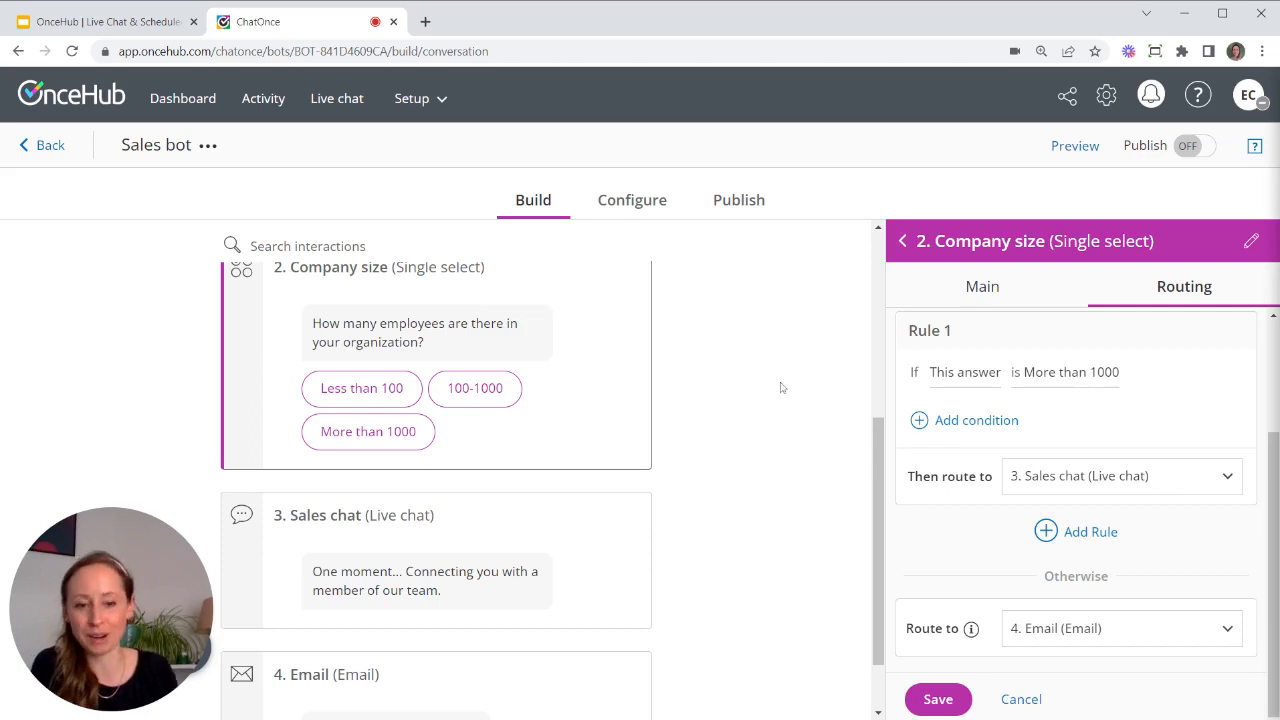
{"action": "left_click", "coordinate": [938, 698]}
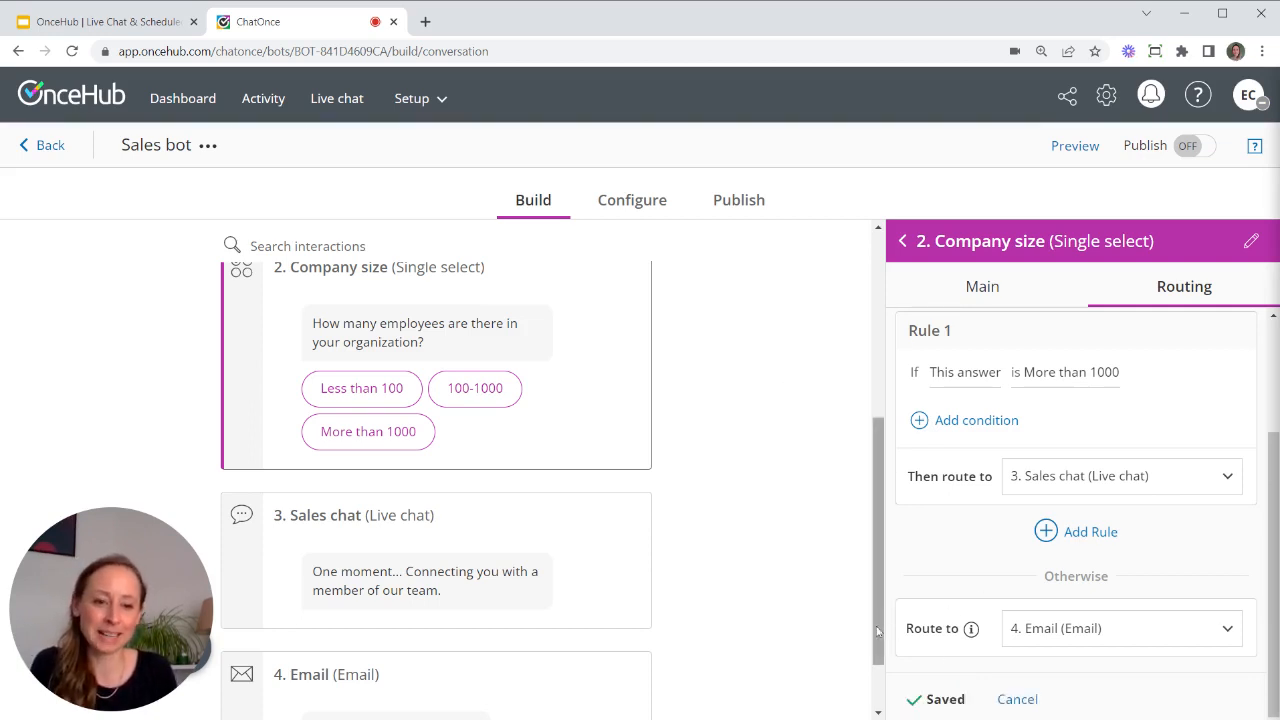
- Publish the Sales bot and go to its Publish page
{"action": "scroll", "coordinate": [855, 396], "scroll_direction": "up", "scroll_amount": 4}
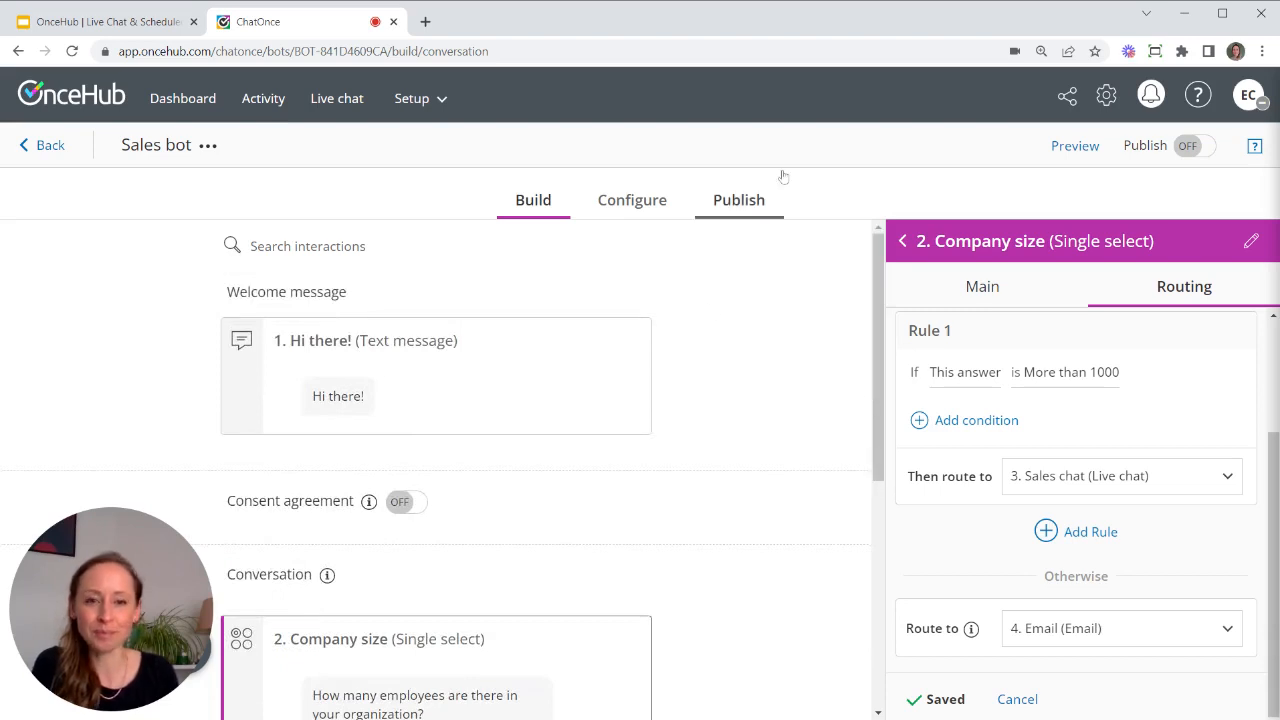
{"action": "left_click", "coordinate": [1200, 148]}
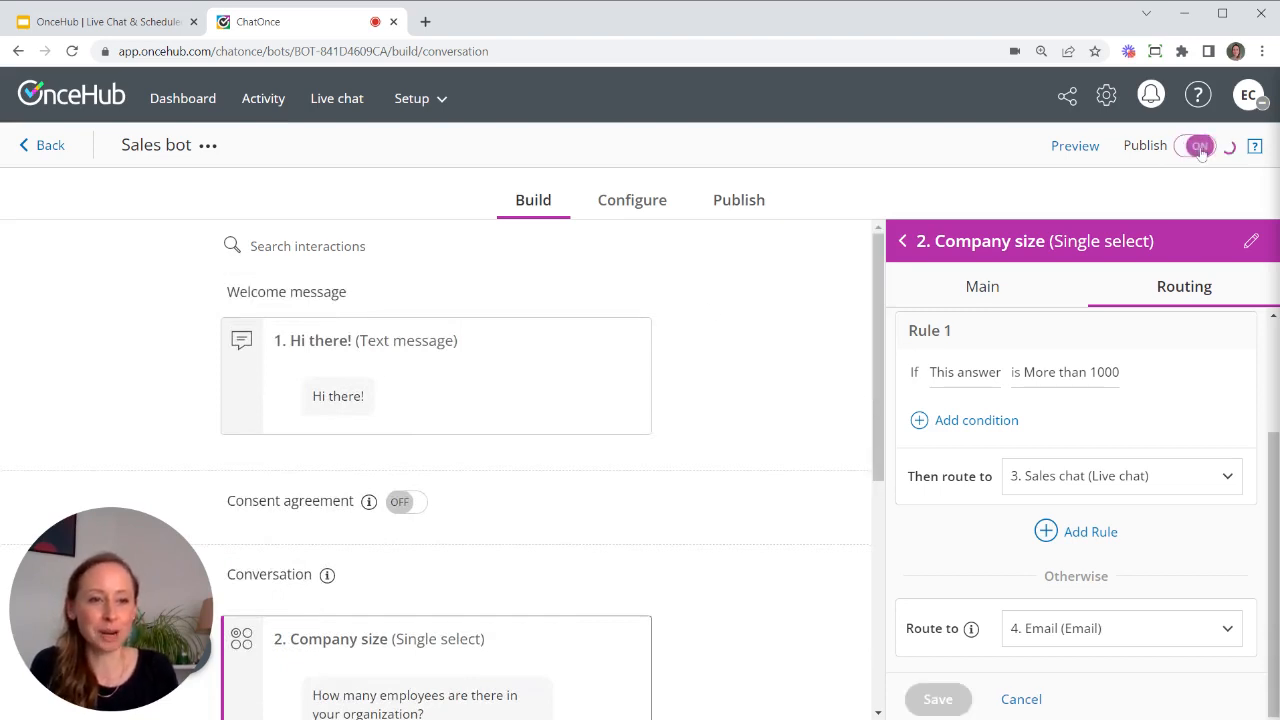
{"action": "left_click", "coordinate": [733, 202]}
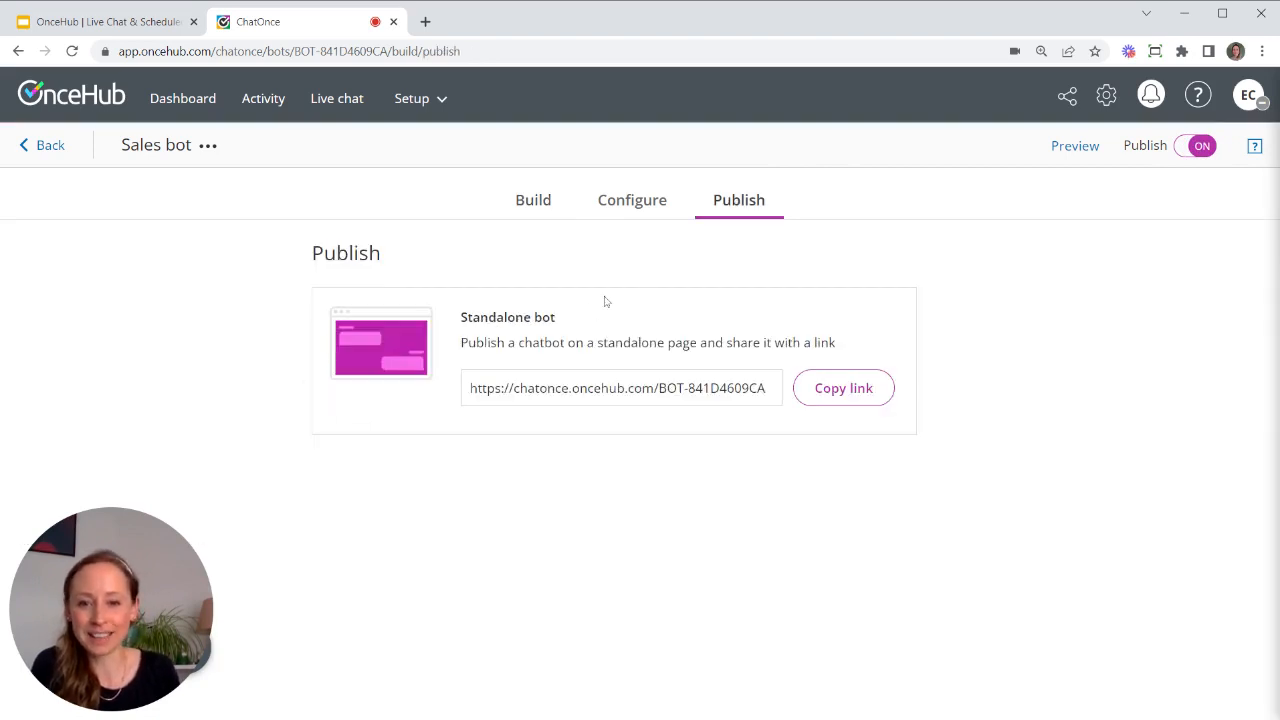
- Copy the standalone bot link and load it in a new browser tab
{"action": "left_click", "coordinate": [845, 390]}
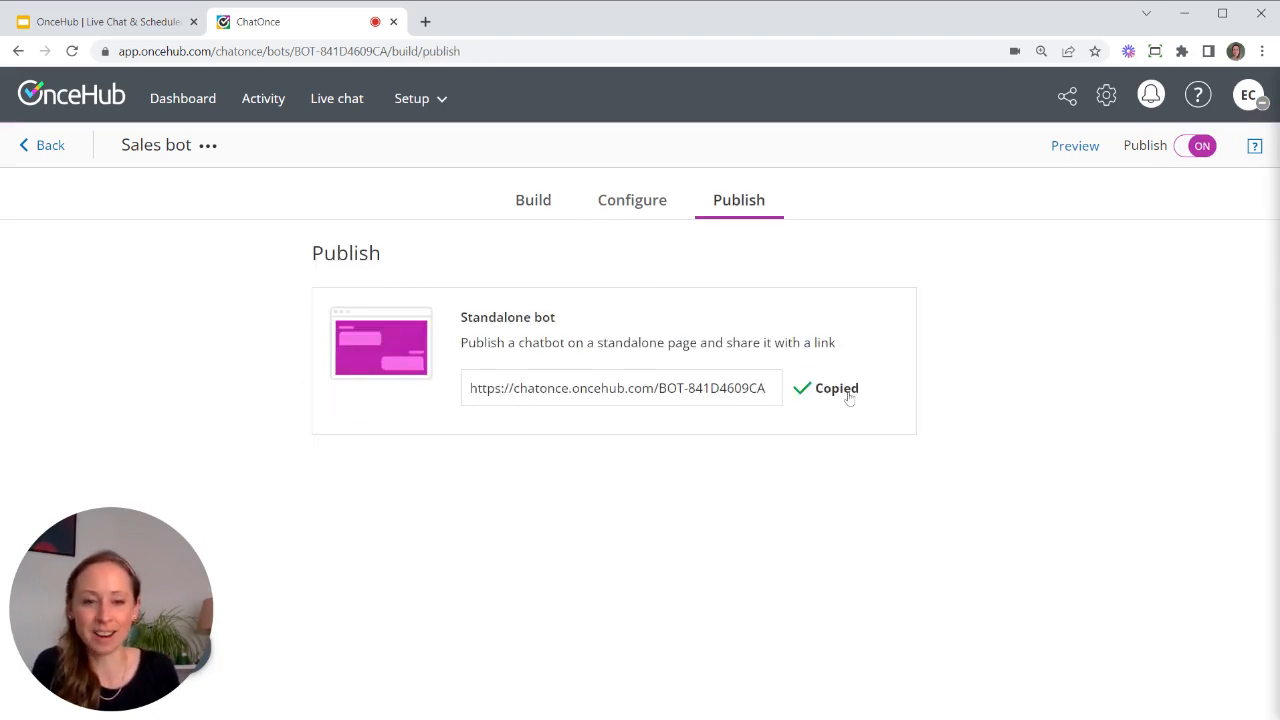
{"action": "left_click", "coordinate": [425, 21]}
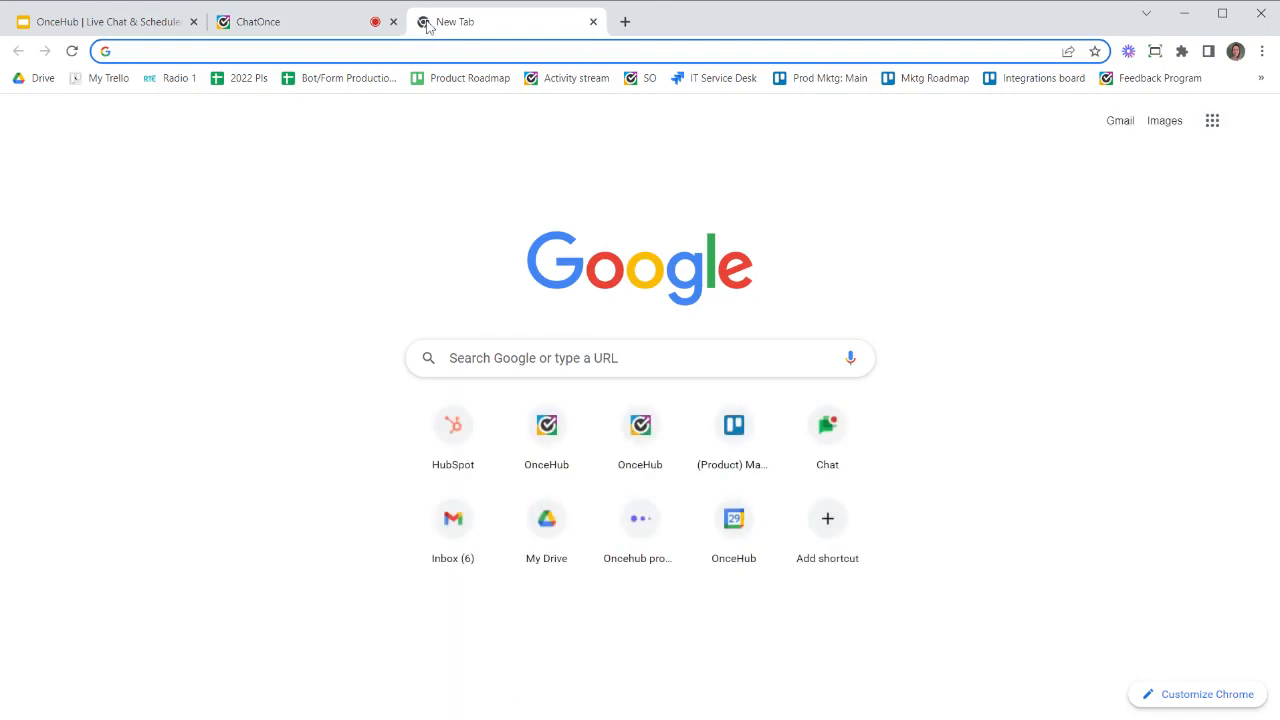
{"action": "key", "text": "ctrl+v"}
{"action": "key", "text": "Return"}
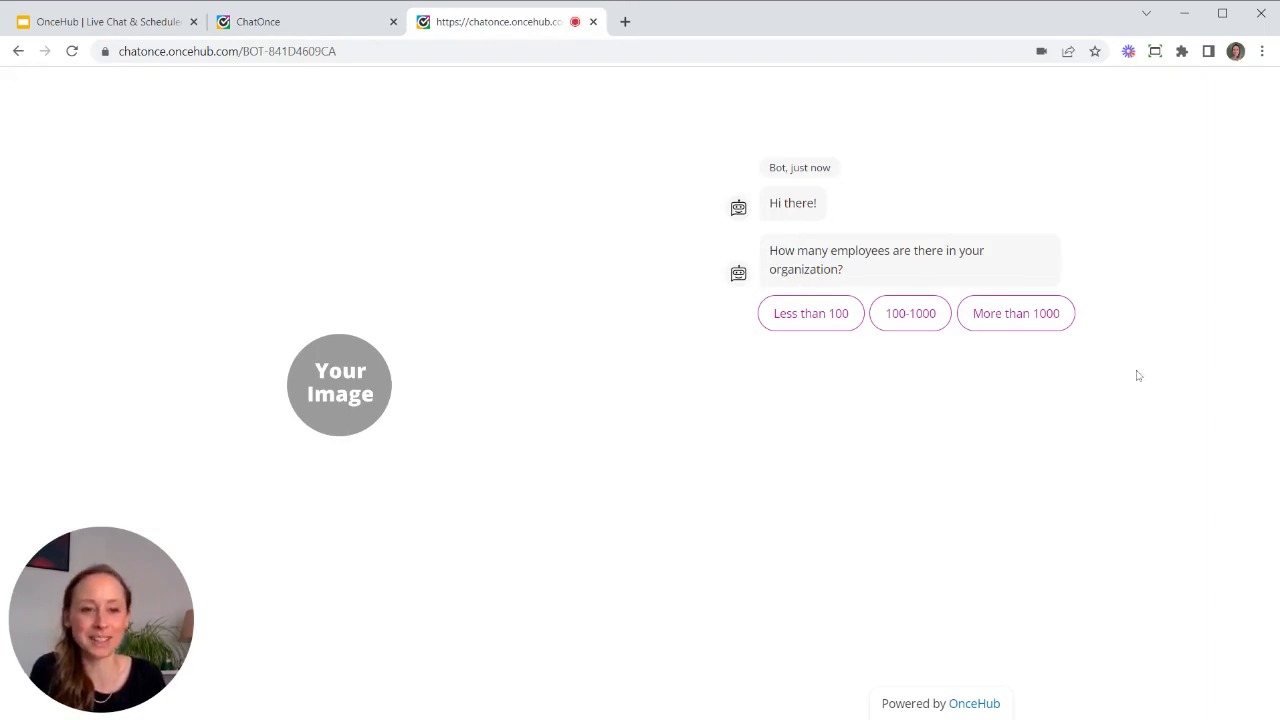
- Answer 'More than 1000', note the no-one-available reply, and return to the Publish page
{"action": "left_click", "coordinate": [1021, 318]}
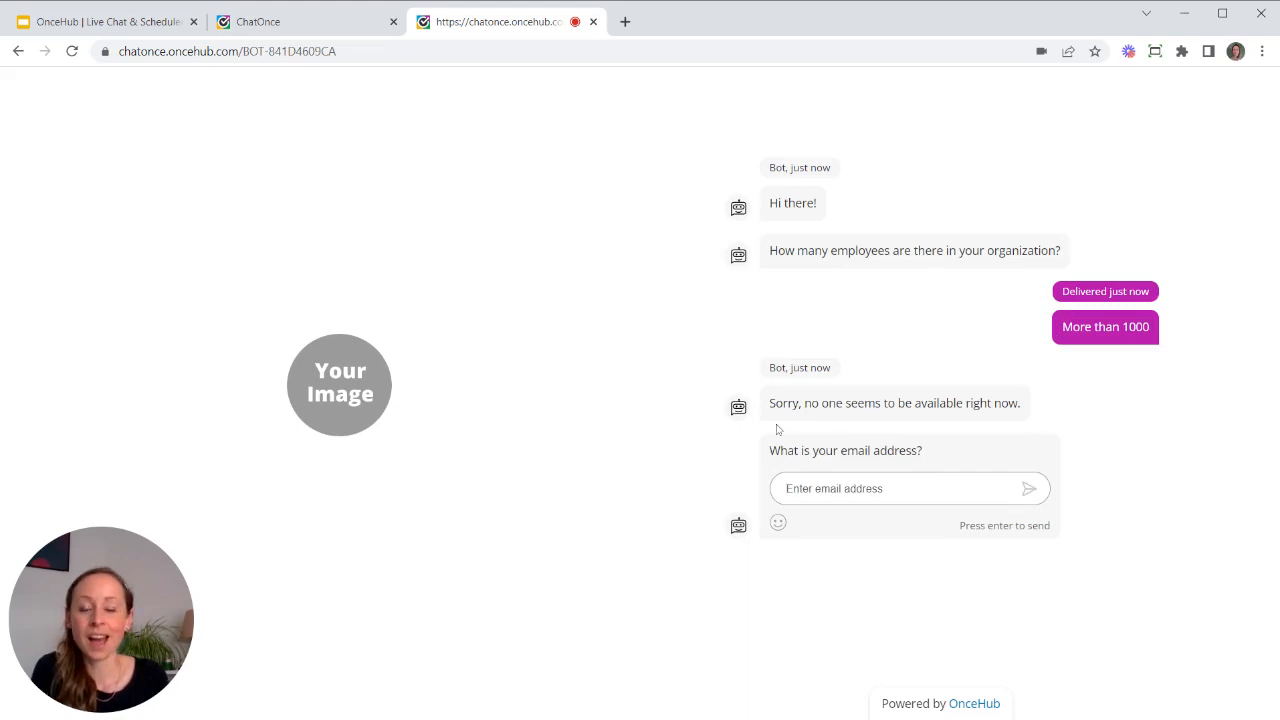
{"action": "left_click_drag", "start_coordinate": [768, 403], "coordinate": [1058, 415]}
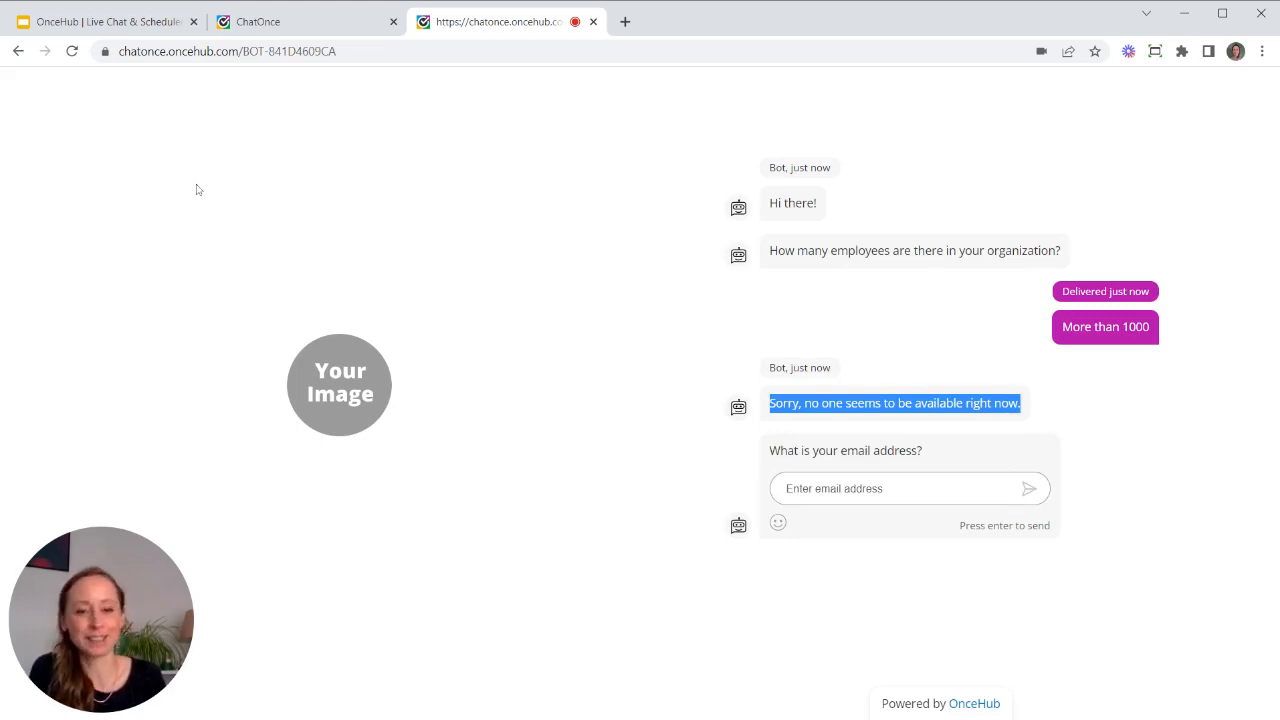
{"action": "left_click", "coordinate": [311, 24]}
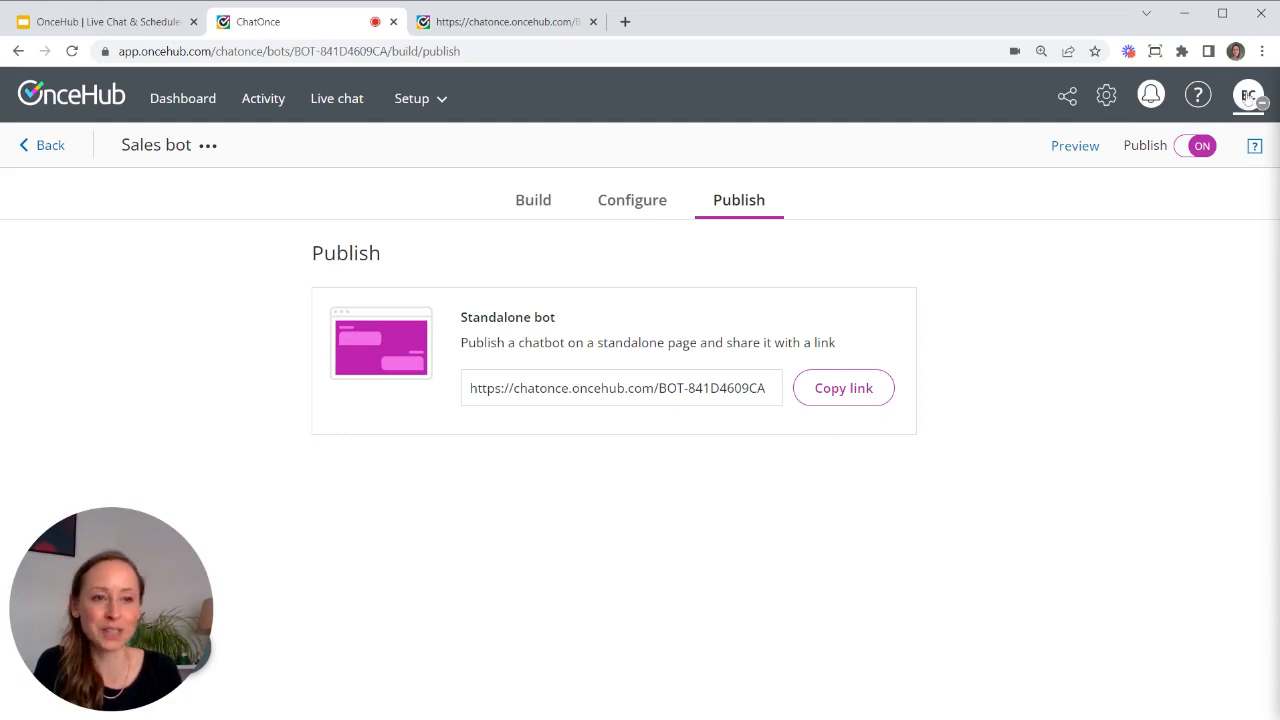
- Switch Accept chats ON in the account menu, then go back to the chatbot test tab
{"action": "left_click", "coordinate": [1248, 96]}
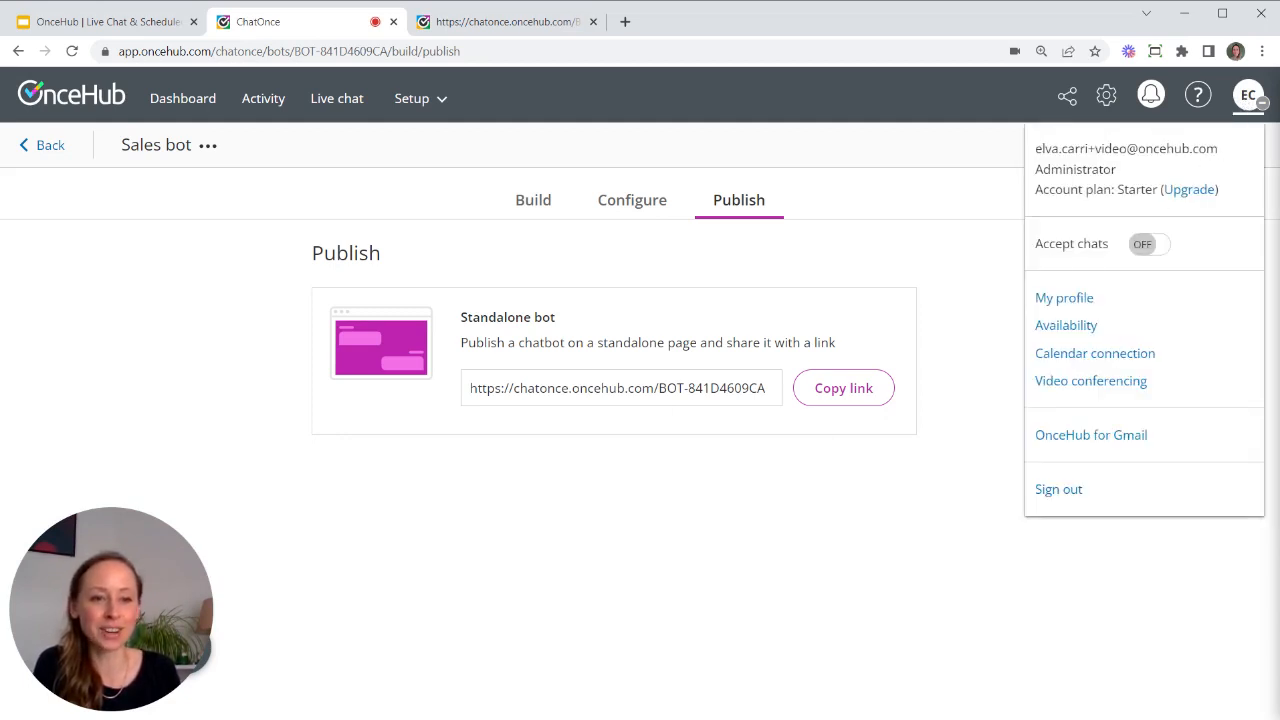
{"action": "left_click_drag", "start_coordinate": [1032, 245], "coordinate": [1116, 256]}
{"action": "left_click", "coordinate": [1140, 247]}
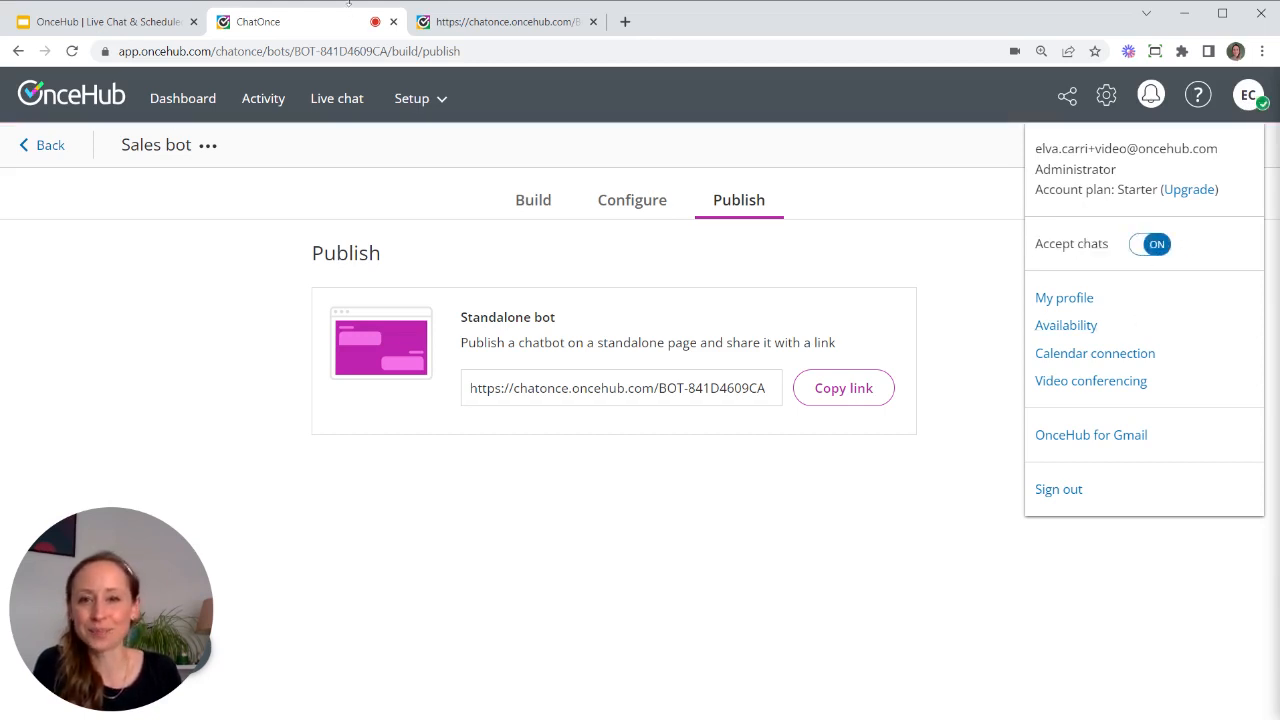
{"action": "left_click", "coordinate": [517, 30]}
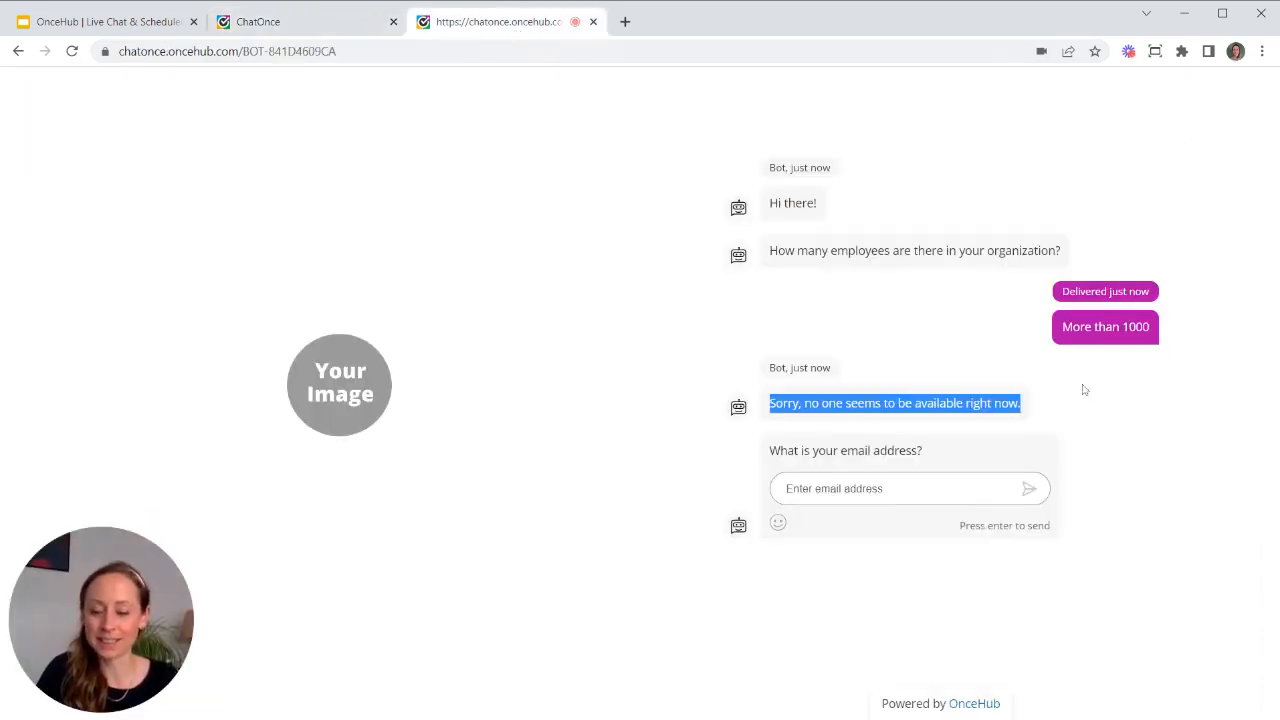
- Restart the test chat, answer 'More than 1000' again, then open ChatOnce's Live chat conversations
{"action": "key", "text": "F5"}
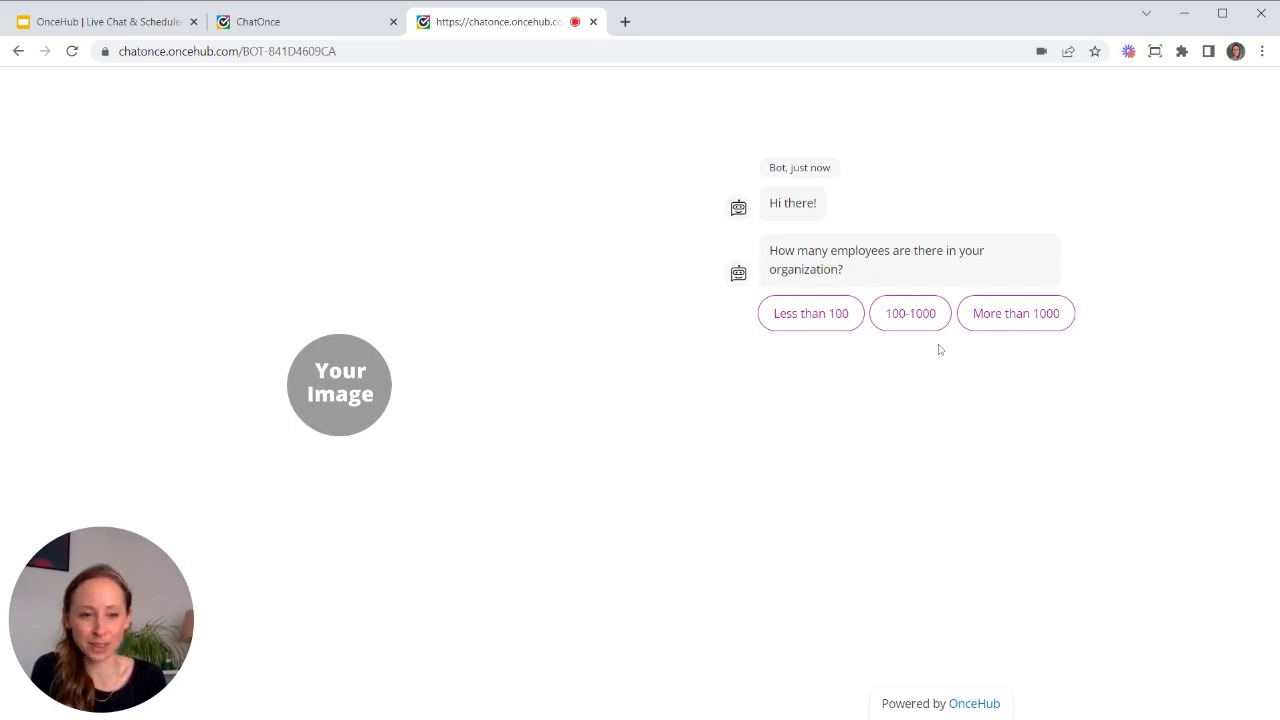
{"action": "left_click", "coordinate": [1020, 316]}
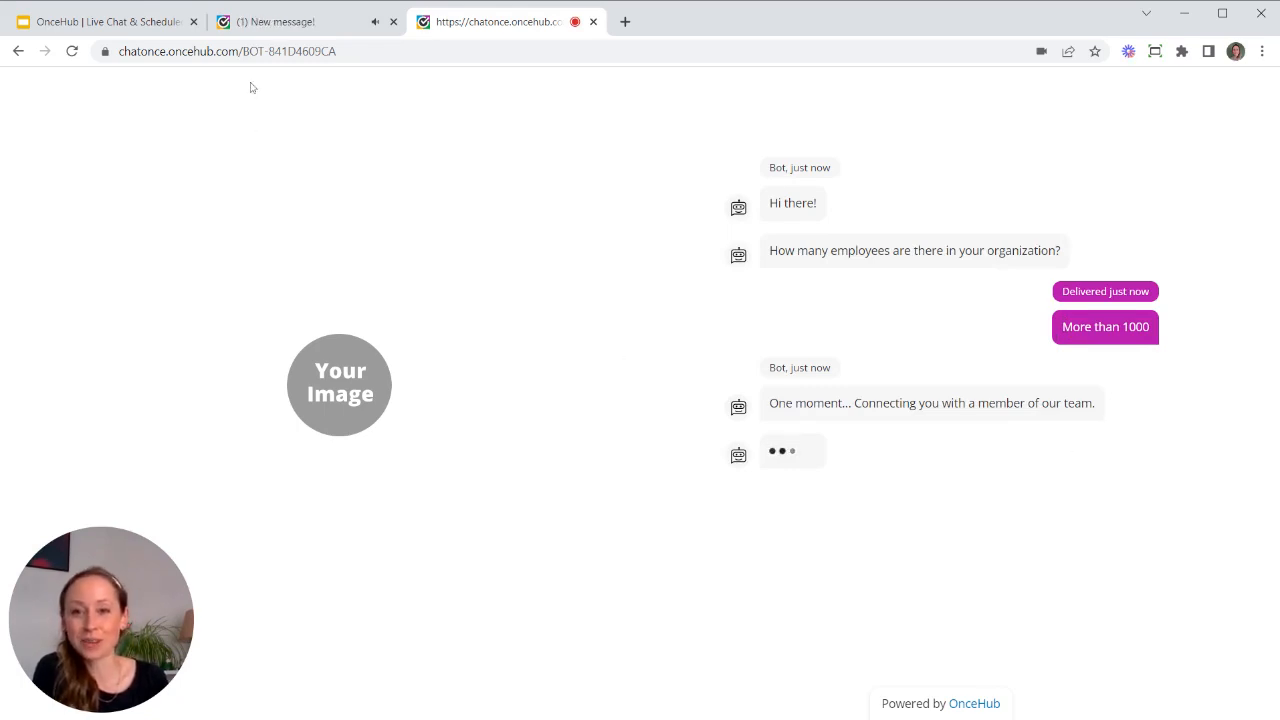
{"action": "left_click", "coordinate": [284, 24]}
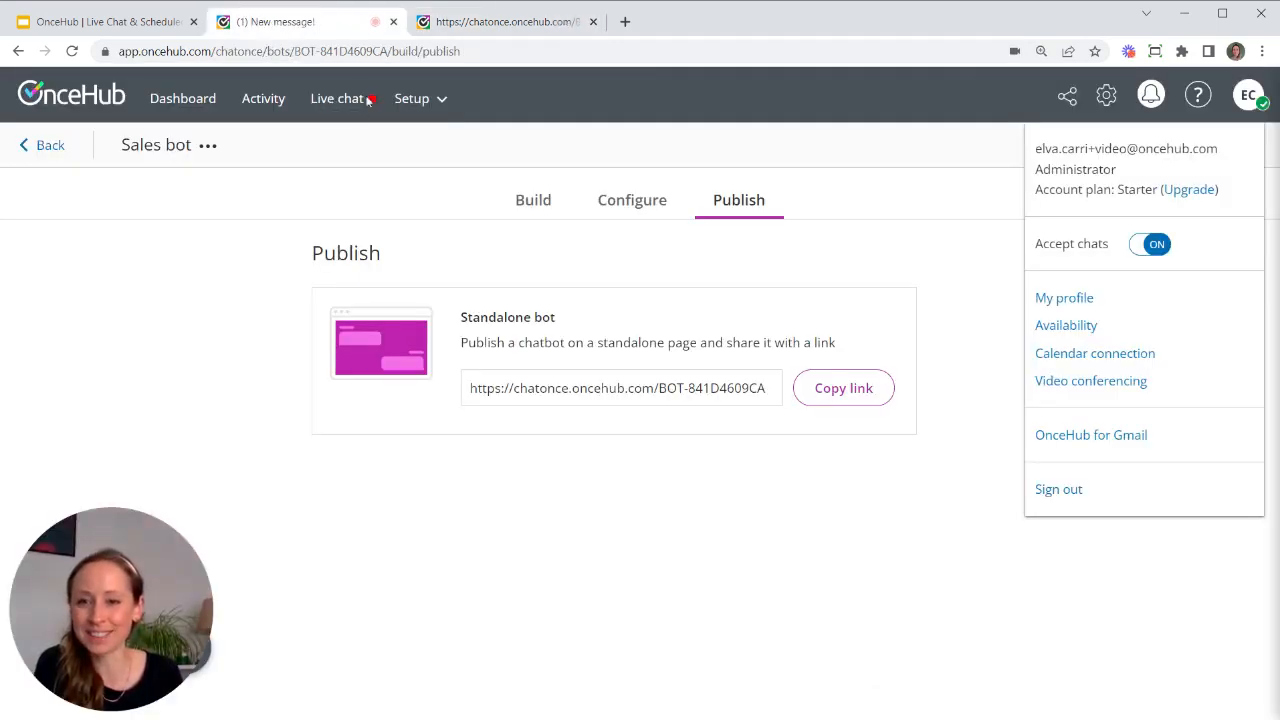
{"action": "left_click", "coordinate": [352, 100]}
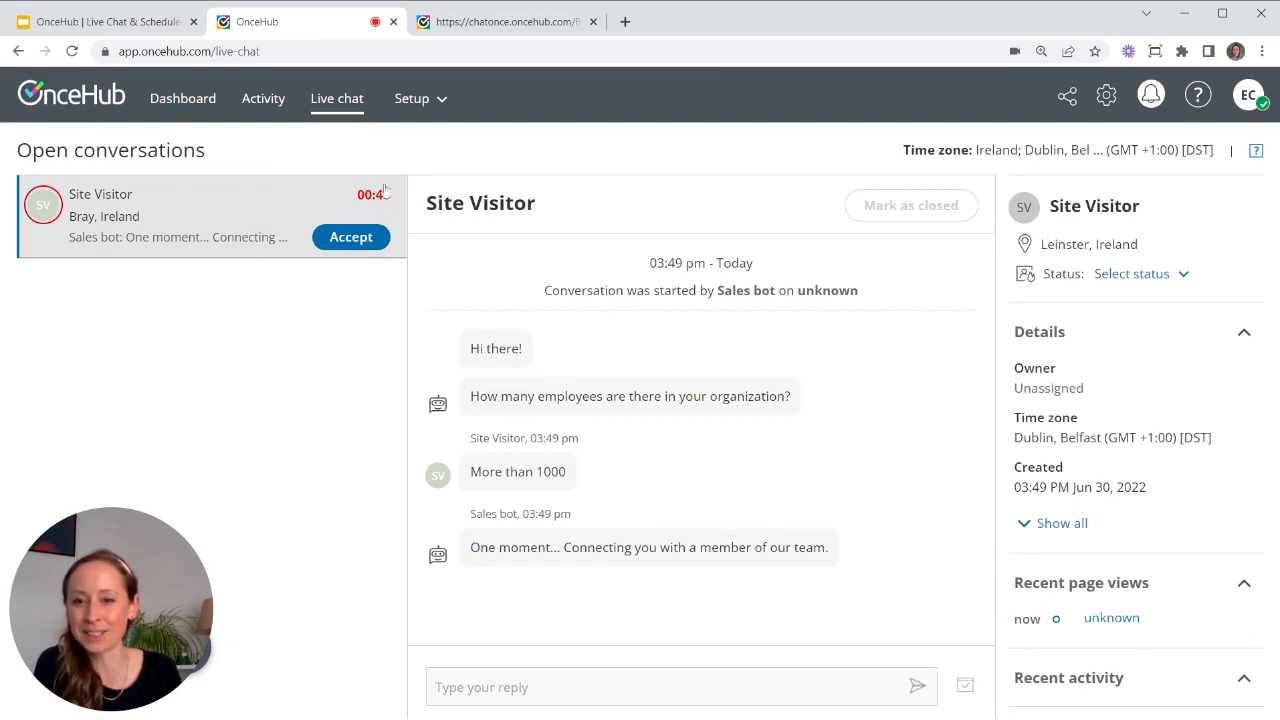
- Accept the Site Visitor's chat, send 'Hi there!', and confirm it on the visitor's tab
{"action": "left_click", "coordinate": [359, 240]}
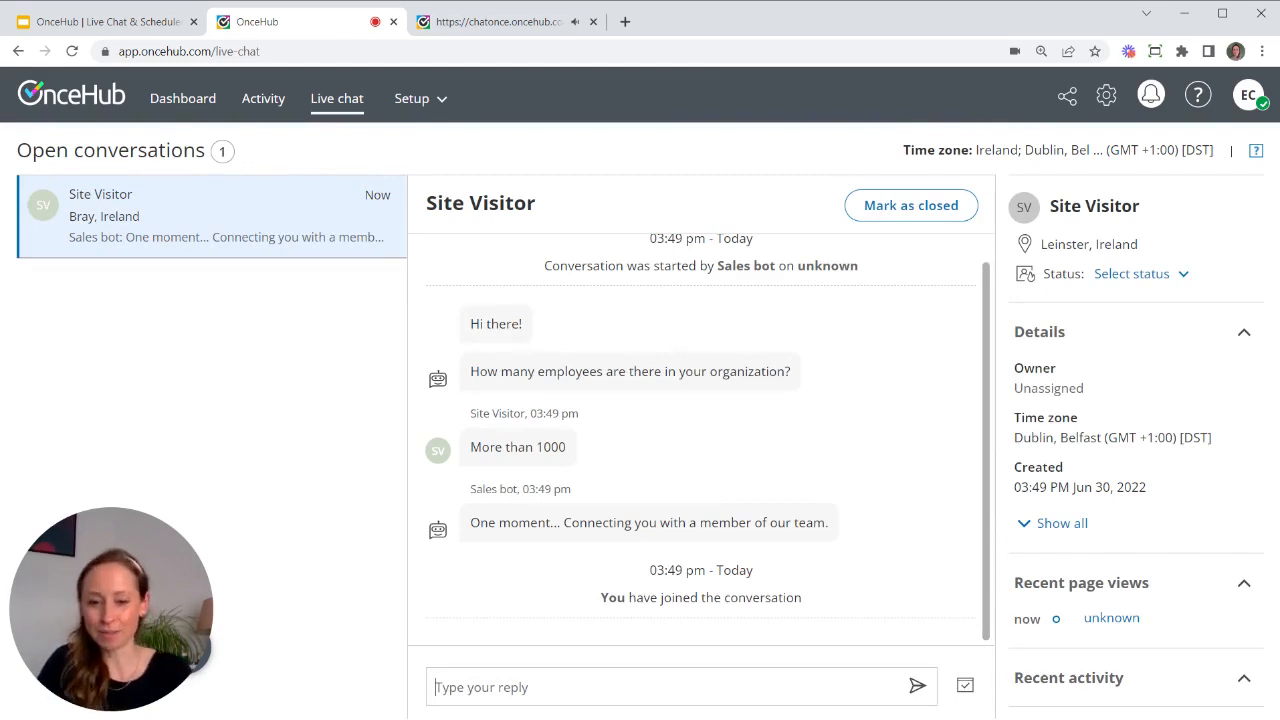
{"action": "type", "text": "Hi there!"}
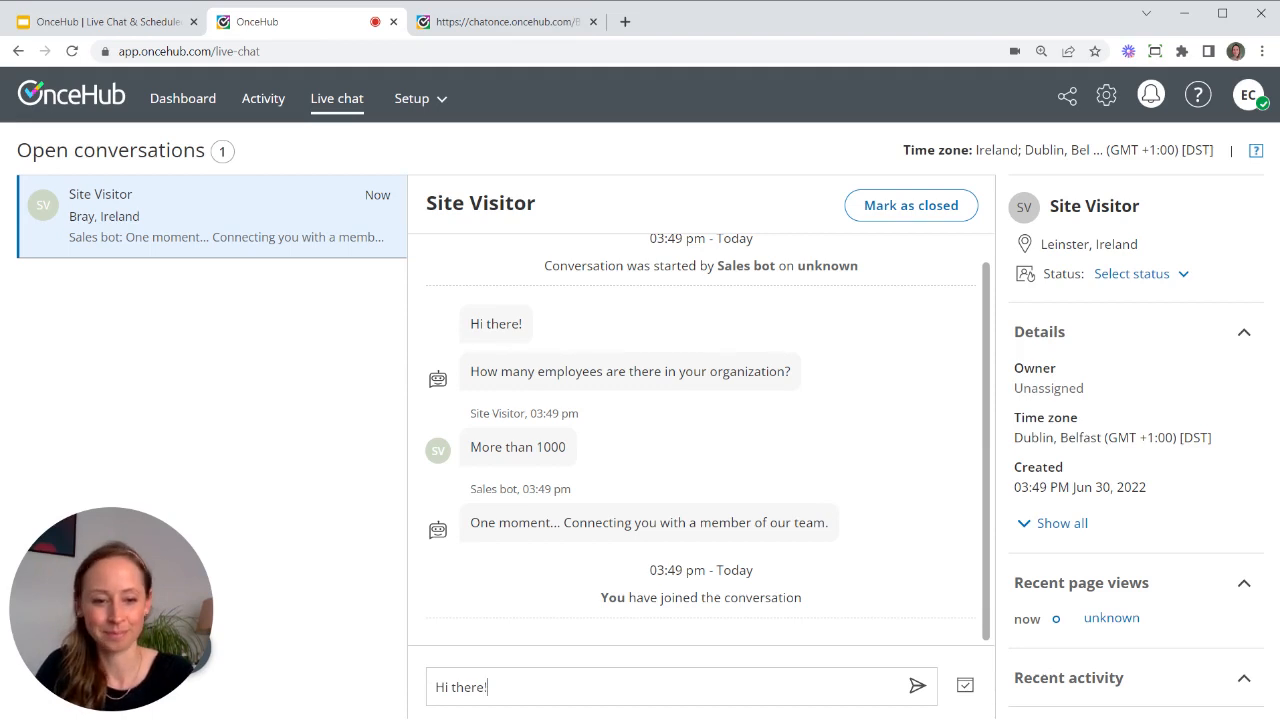
{"action": "key", "text": "Return"}
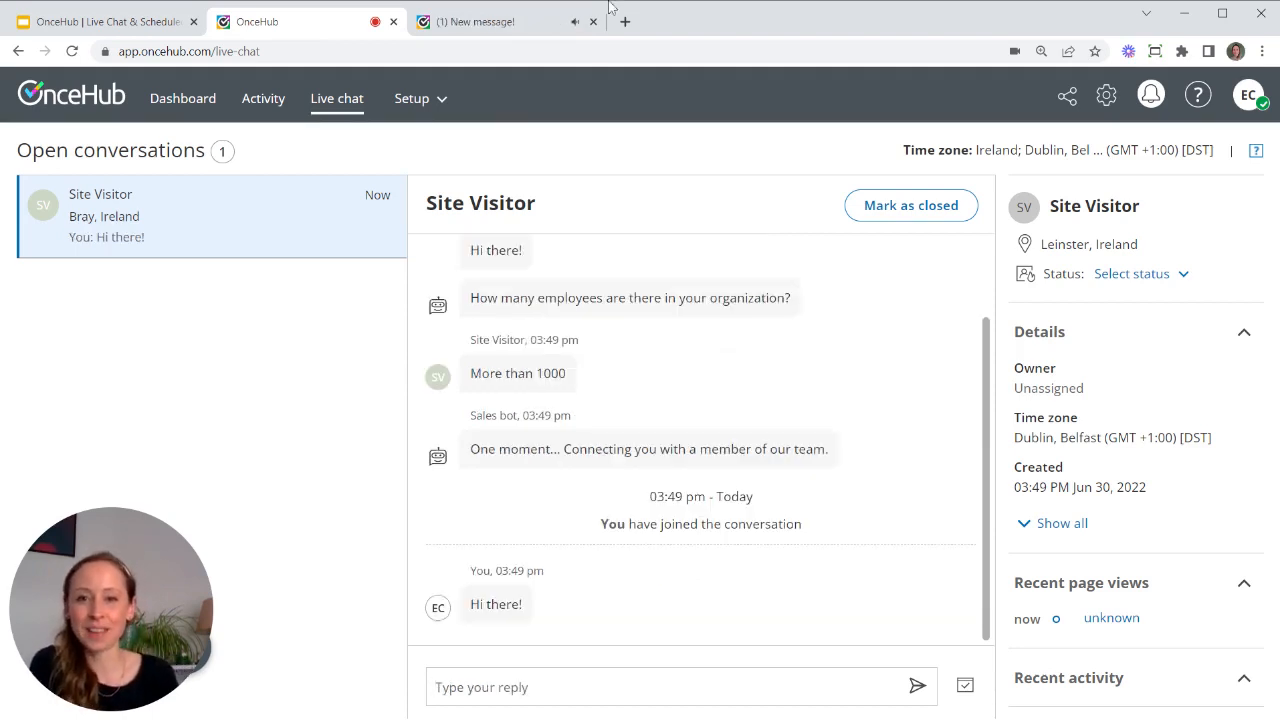
{"action": "left_click", "coordinate": [527, 28]}
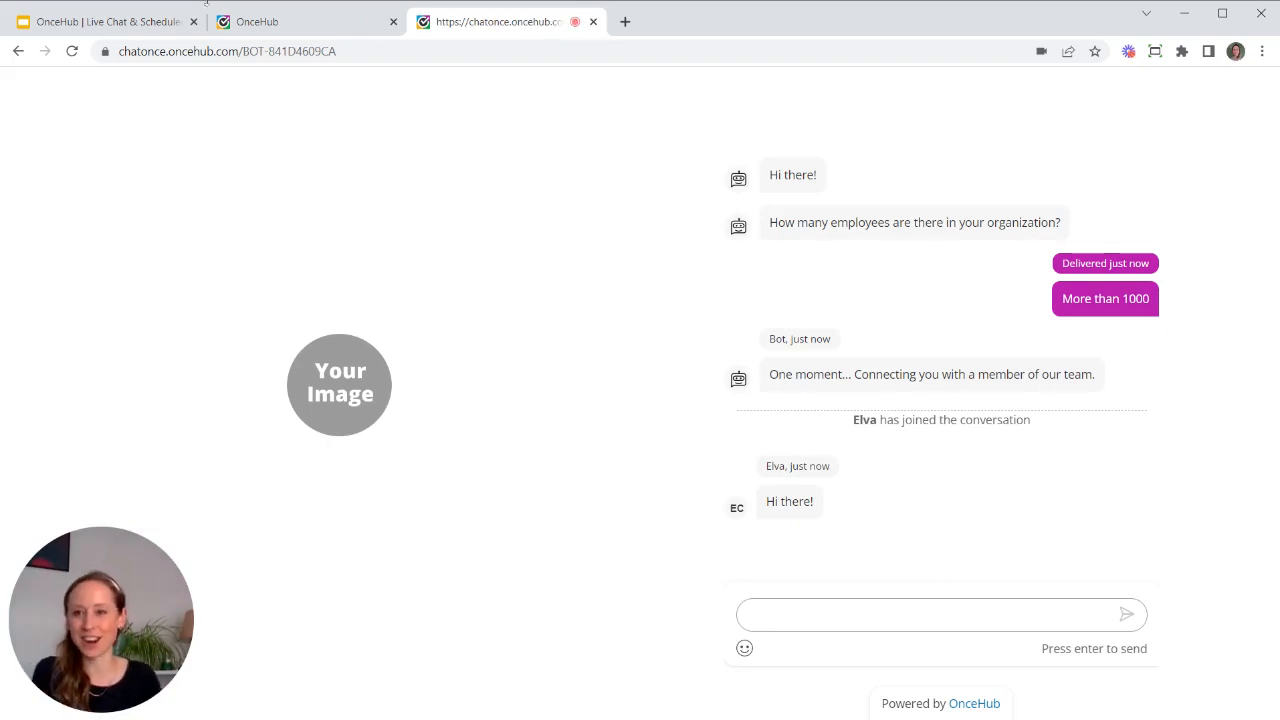
{"action": "left_click", "coordinate": [272, 28]}
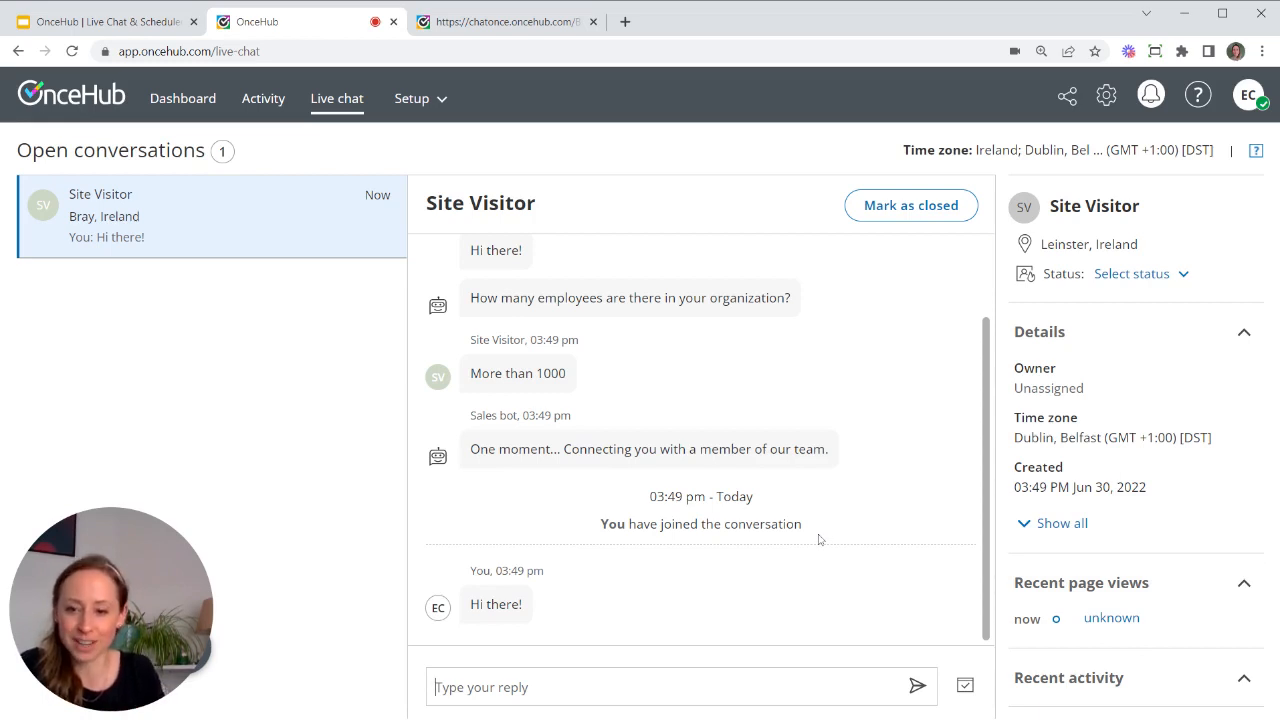
- Send a 30-minute meeting scheduler with Sales team as booking owner, then view the visitor's chat
{"action": "left_click", "coordinate": [965, 686]}
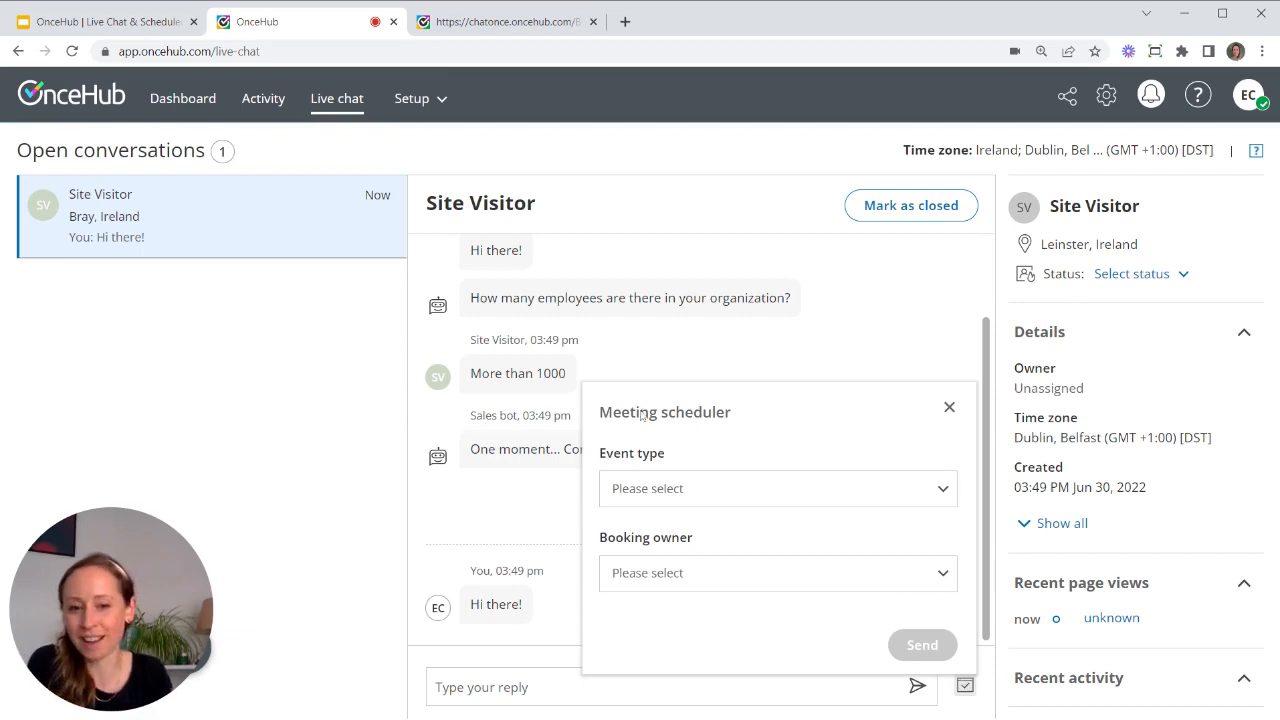
{"action": "left_click", "coordinate": [669, 492]}
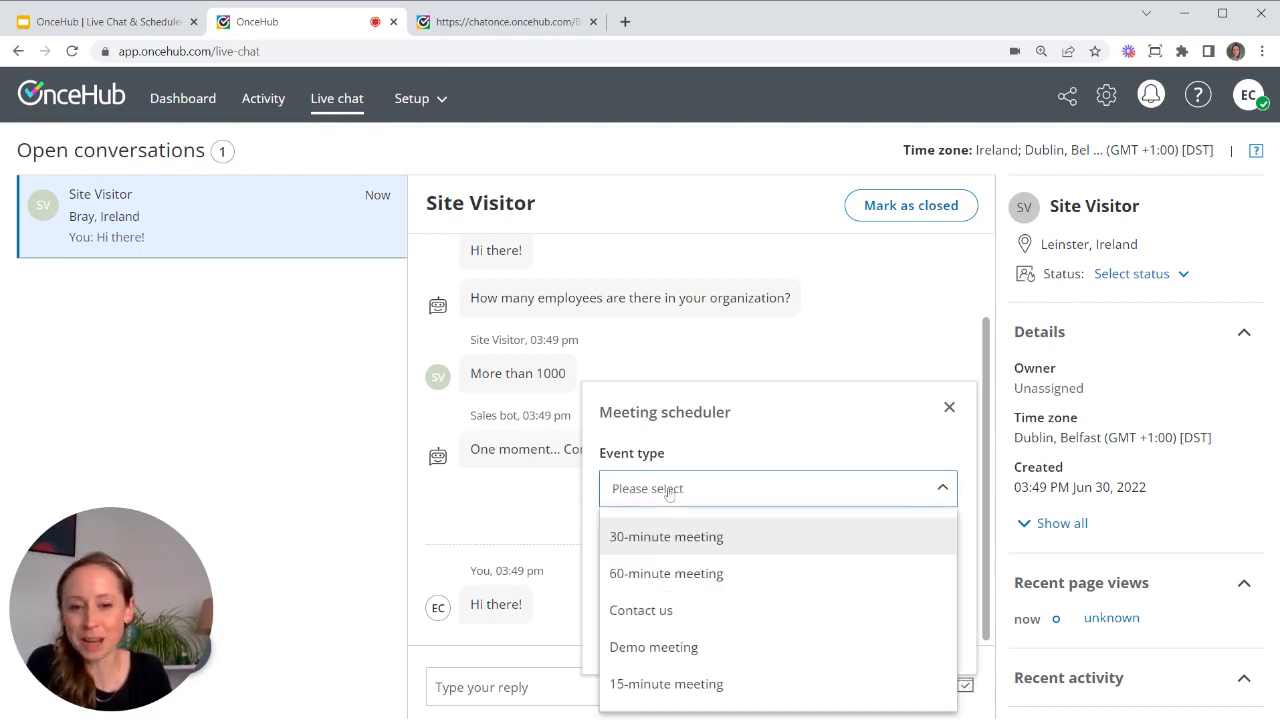
{"action": "left_click", "coordinate": [683, 538]}
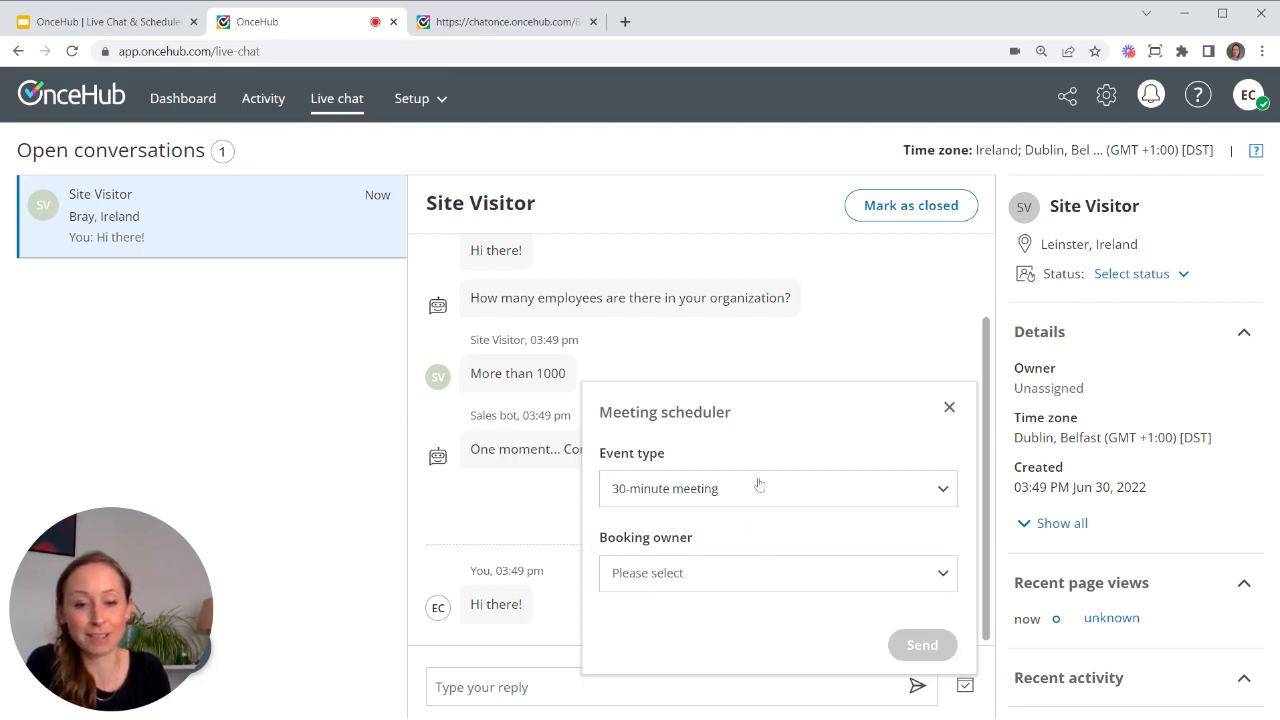
{"action": "left_click", "coordinate": [692, 580]}
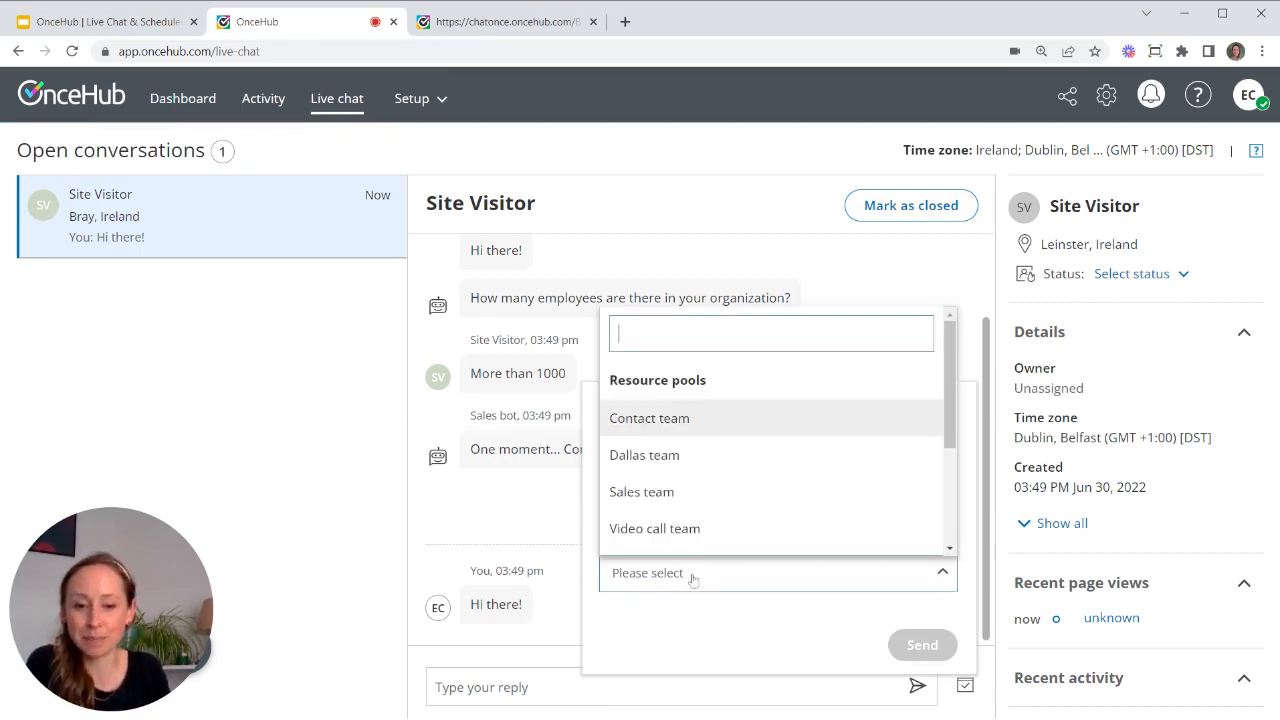
{"action": "left_click", "coordinate": [655, 494]}
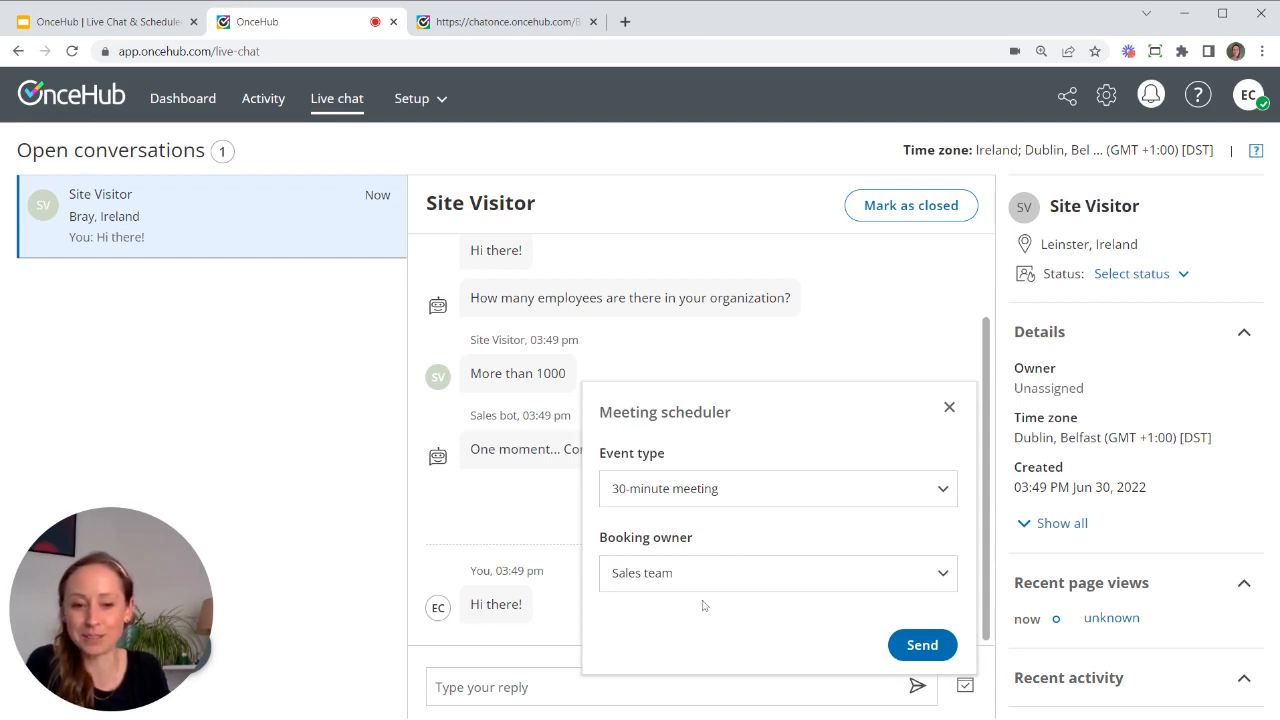
{"action": "left_click", "coordinate": [928, 647]}
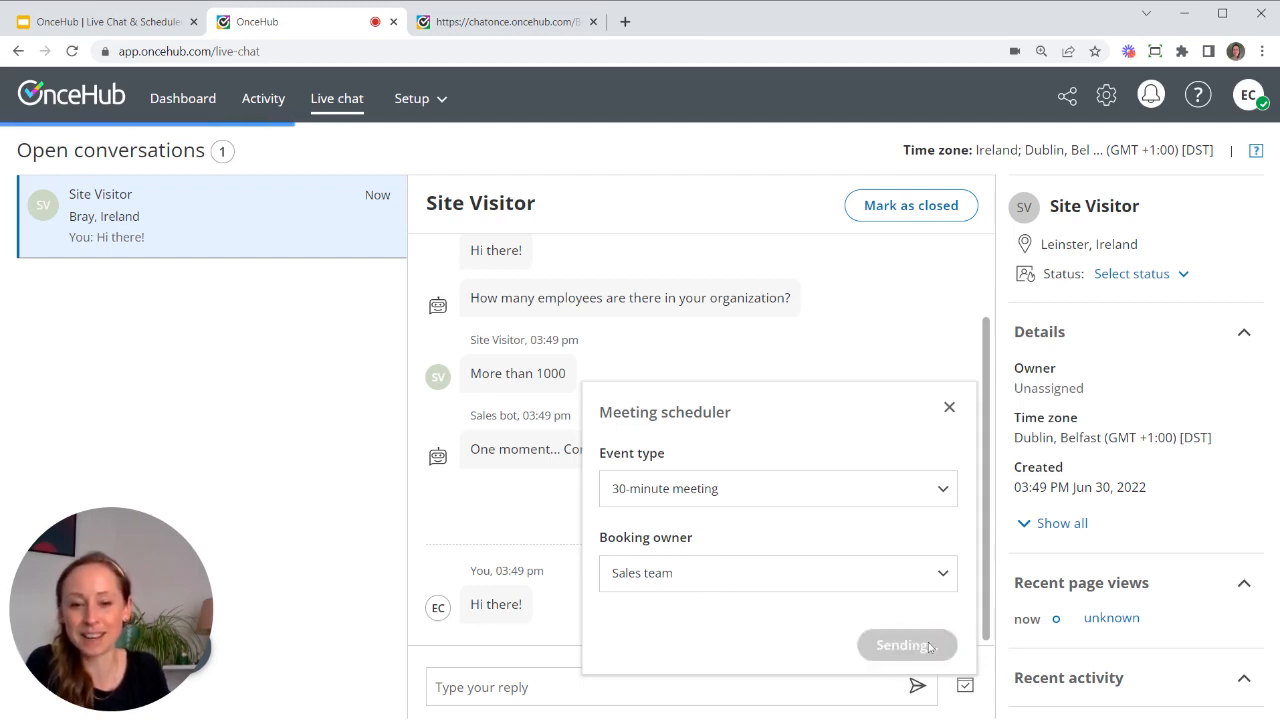
{"action": "left_click", "coordinate": [490, 22]}
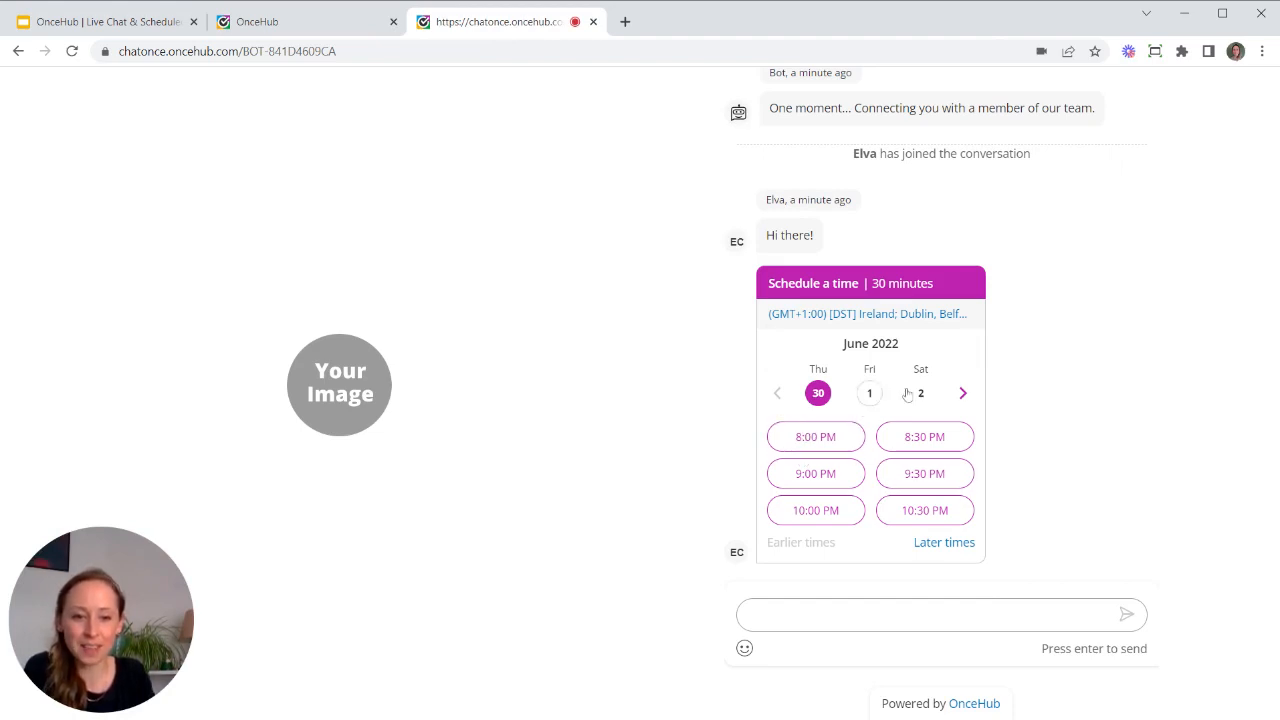
- As the visitor, book the Sunday July 3, 12:30 AM slot, then mark the conversation closed
{"action": "left_click", "coordinate": [963, 393]}
{"action": "left_click", "coordinate": [949, 443]}
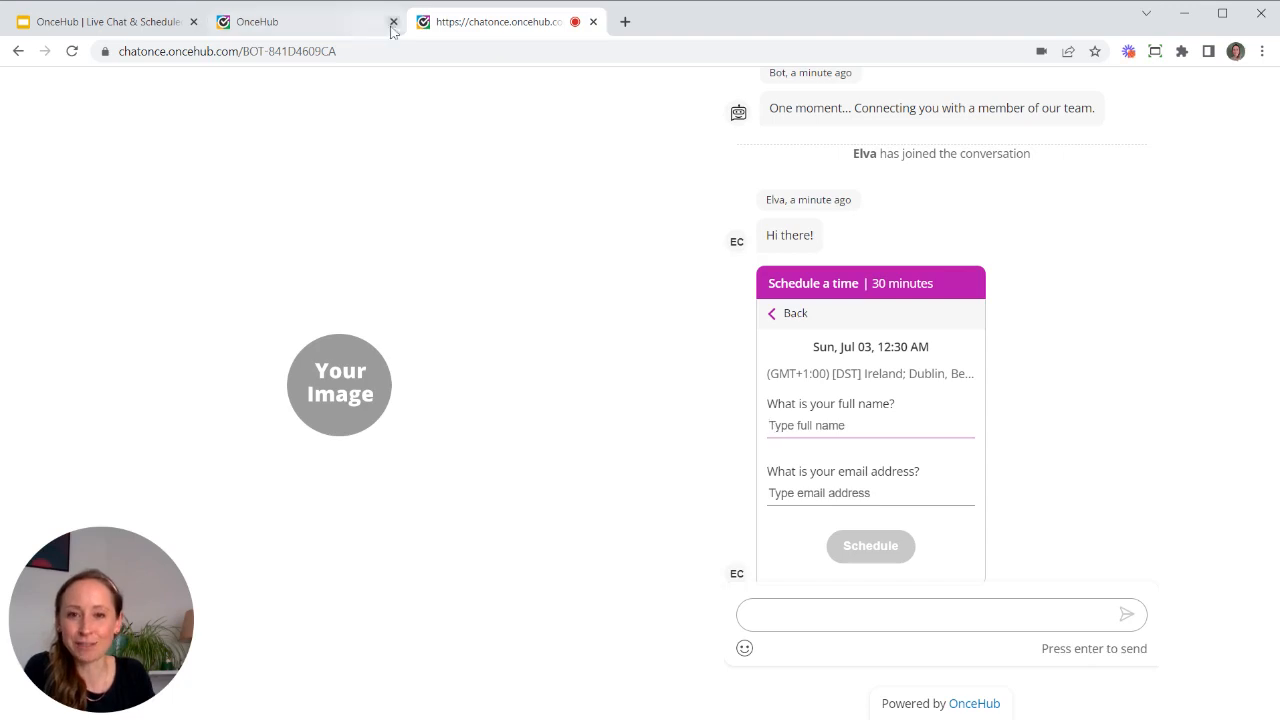
{"action": "left_click", "coordinate": [301, 35]}
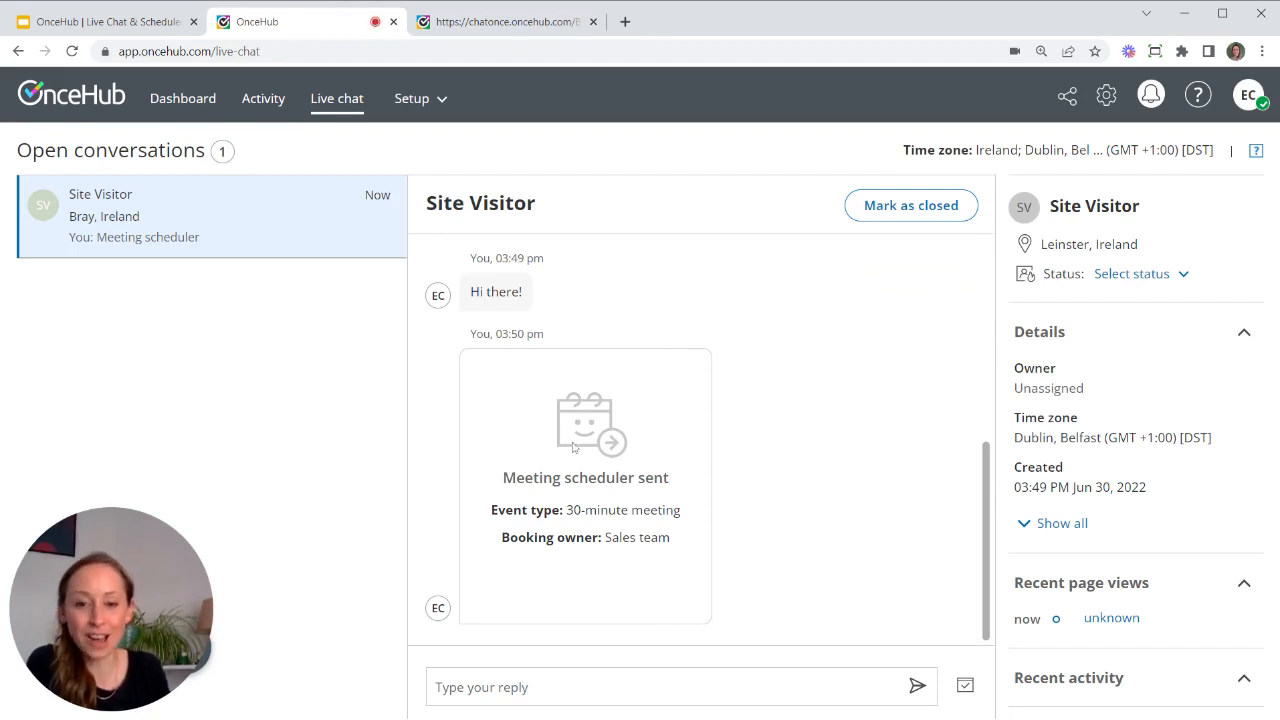
{"action": "left_click", "coordinate": [953, 208]}
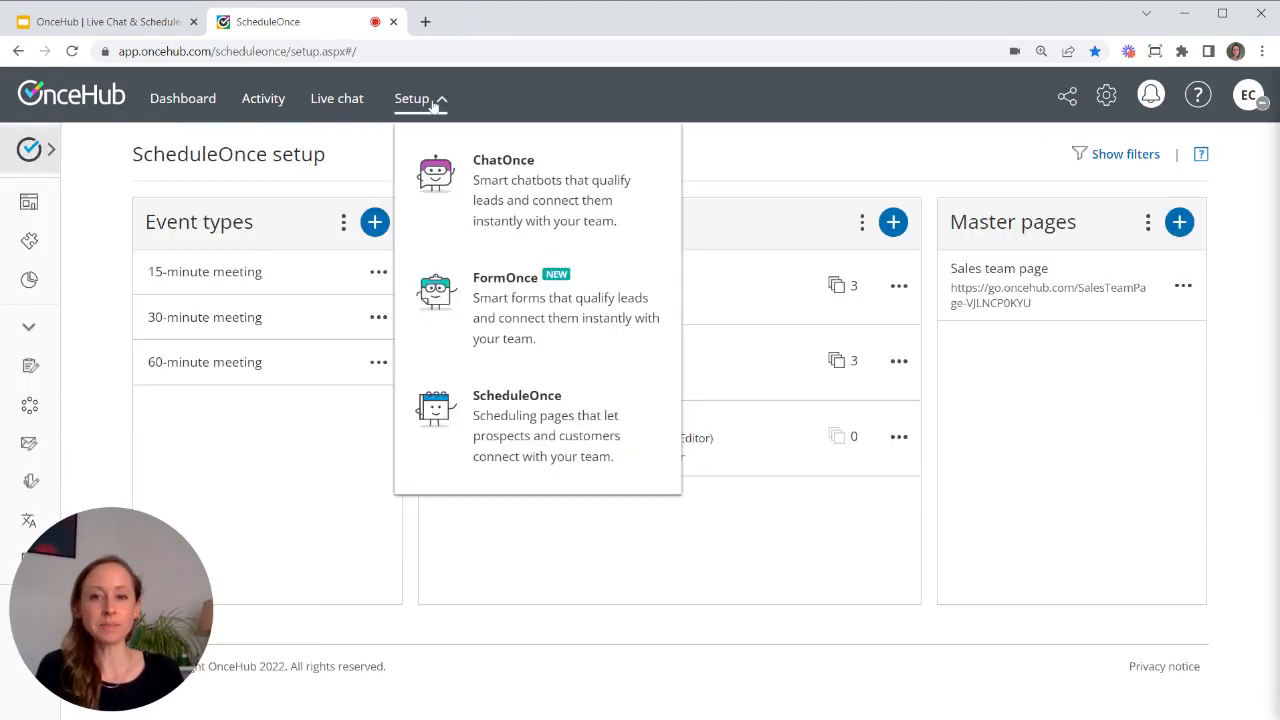
- Choose ScheduleOnce from the Setup menu to view its event types and pages
{"action": "left_click", "coordinate": [560, 438]}
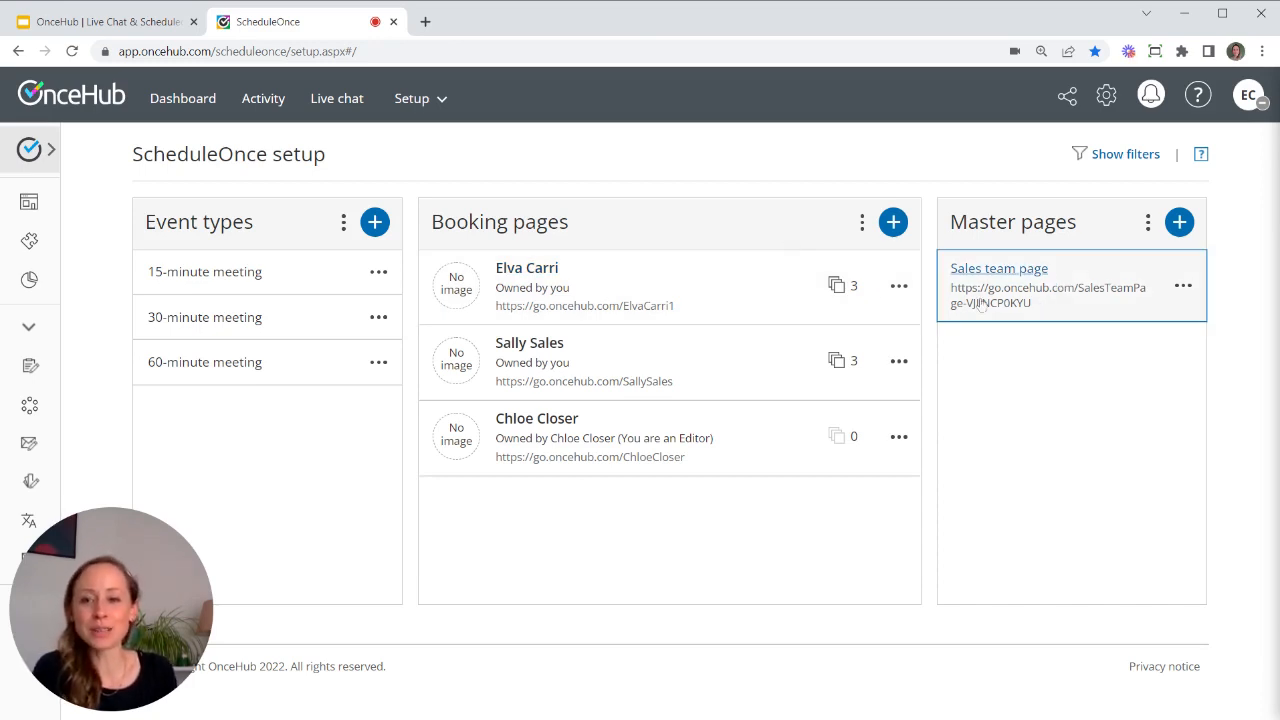
- Open the Setup dropdown listing the OnceHub products
{"action": "mouse_move", "coordinate": [45, 380]}
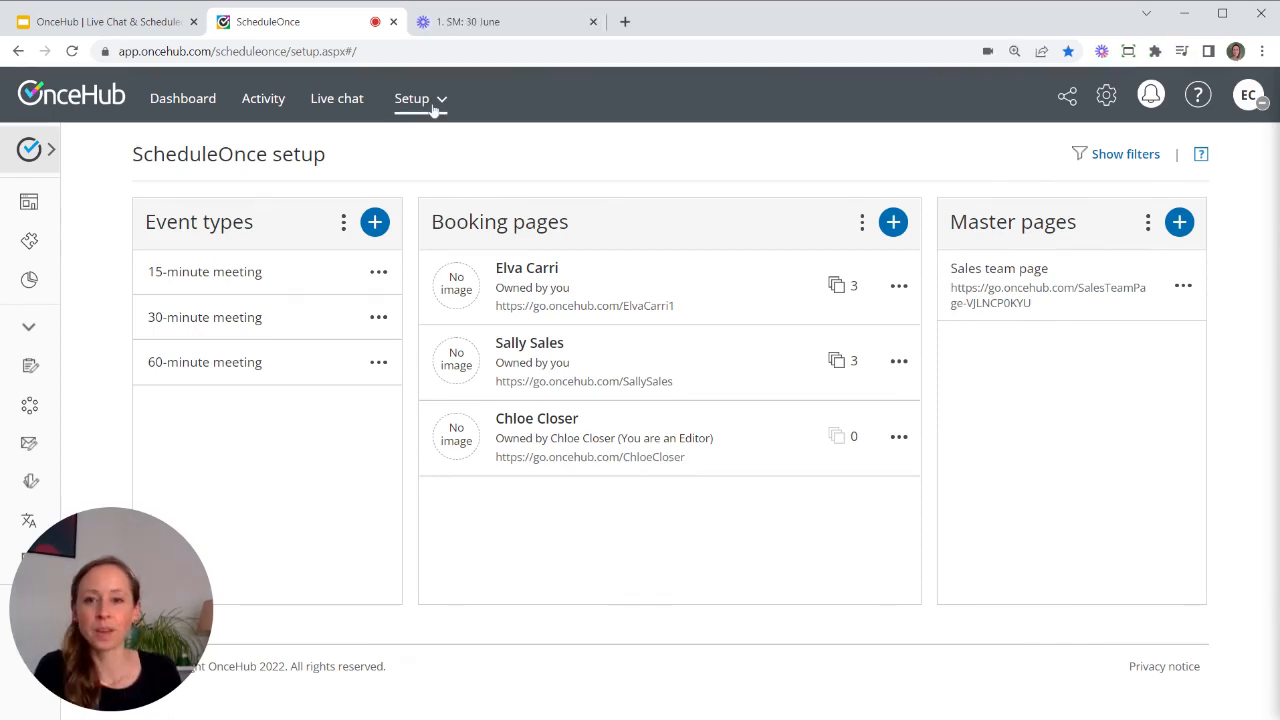
{"action": "left_click", "coordinate": [433, 108]}
- Switch to the FormOnce forms list, open the Sales form, and show its Actions panel
{"action": "left_click", "coordinate": [485, 212]}
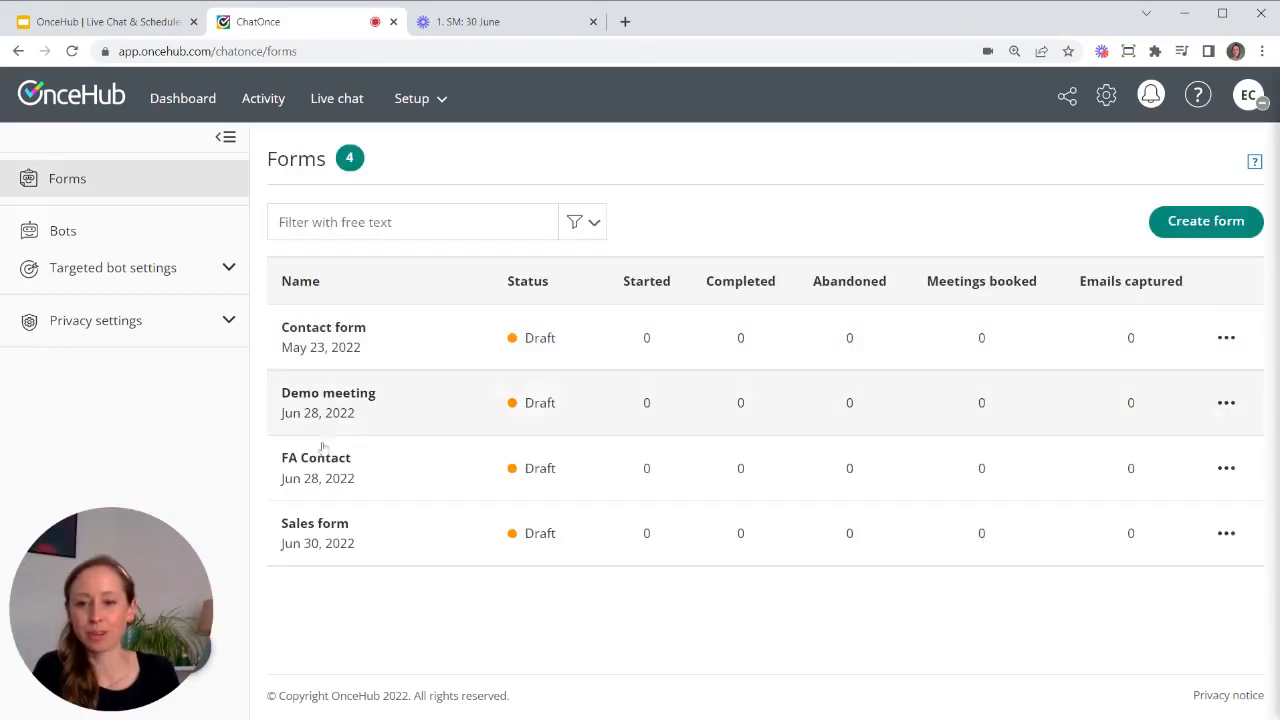
{"action": "left_click", "coordinate": [387, 538]}
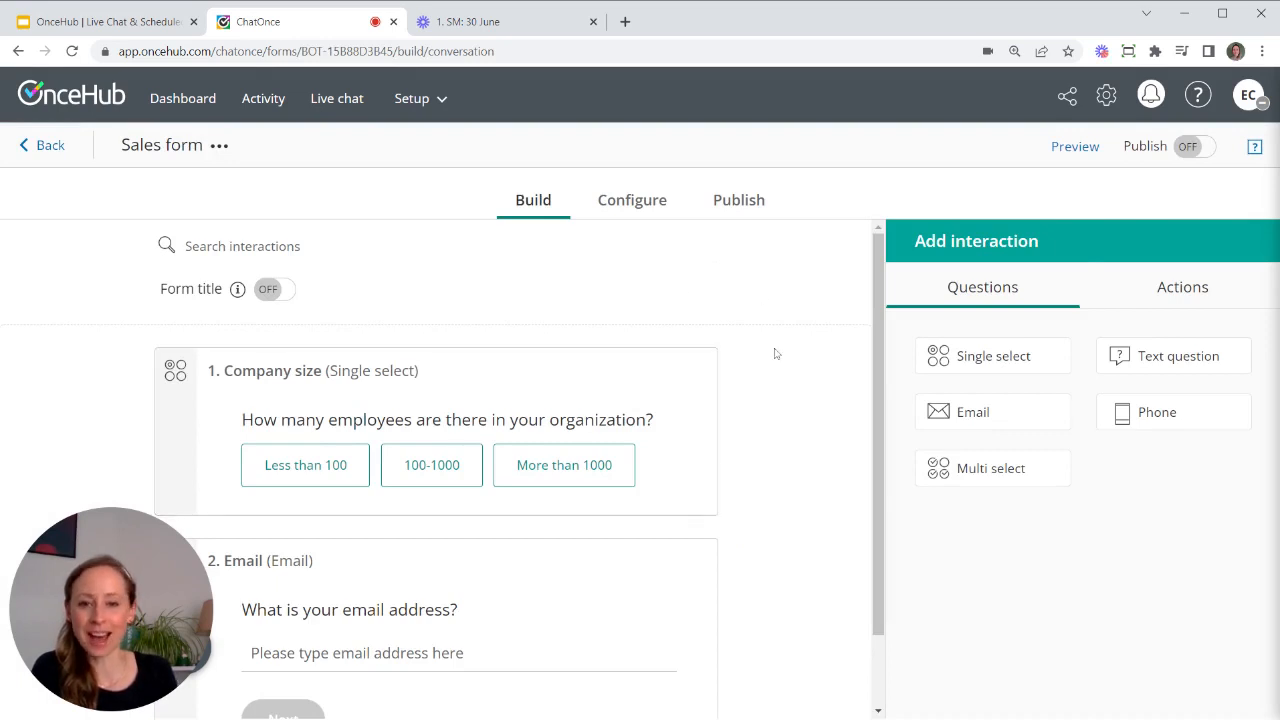
{"action": "scroll", "coordinate": [776, 353], "scroll_direction": "down", "scroll_amount": 1}
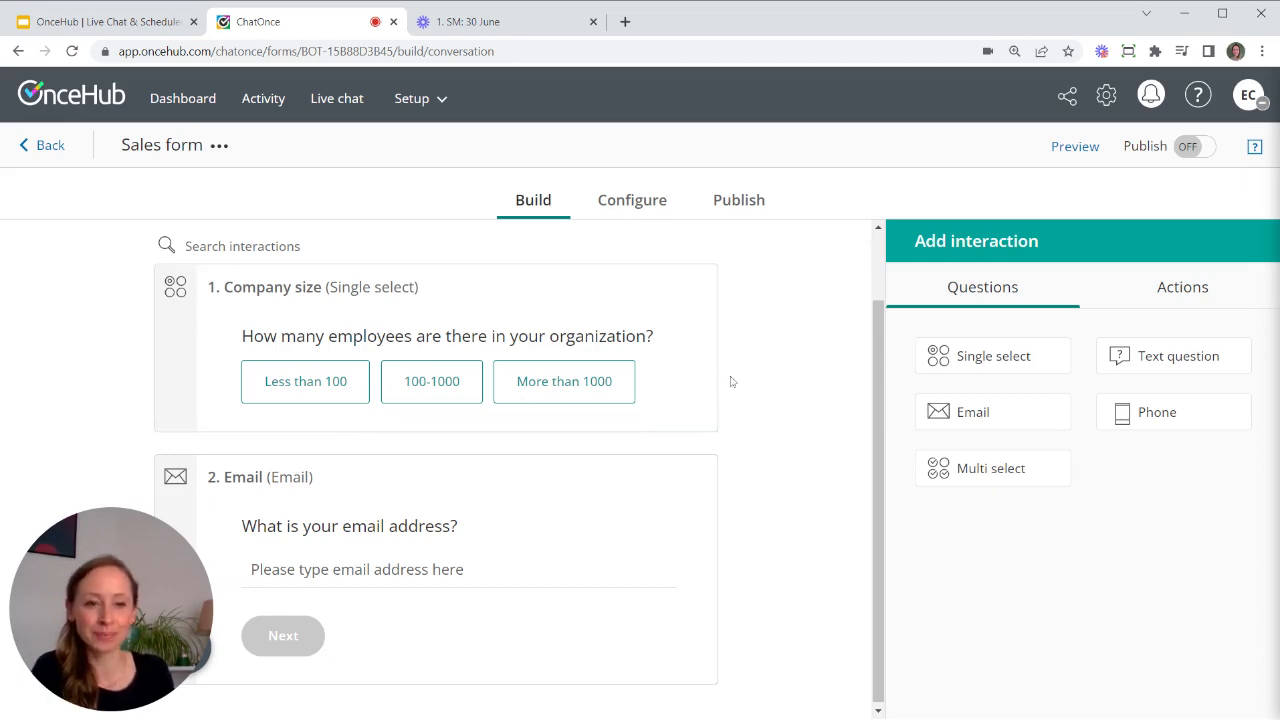
{"action": "left_click", "coordinate": [1181, 296]}
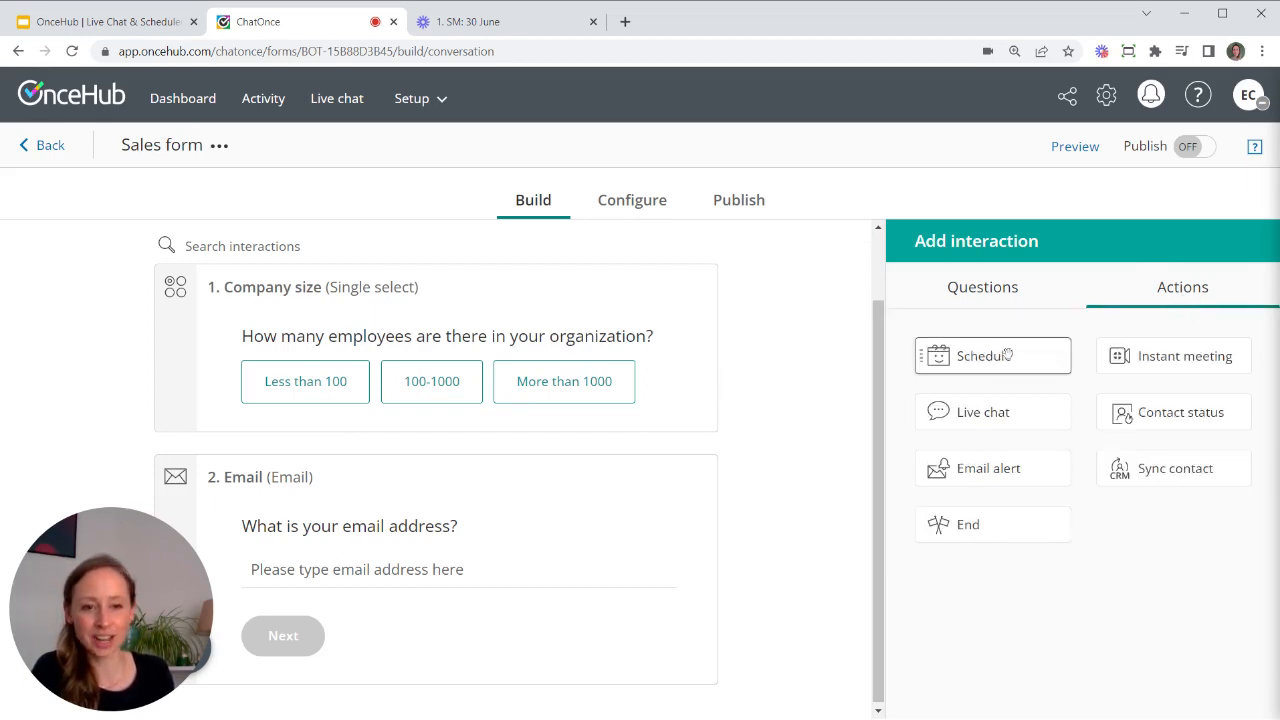
- Add a Schedule step between Company size and Email using the 30-minute meeting event type
{"action": "left_click_drag", "start_coordinate": [1008, 354], "coordinate": [409, 495]}
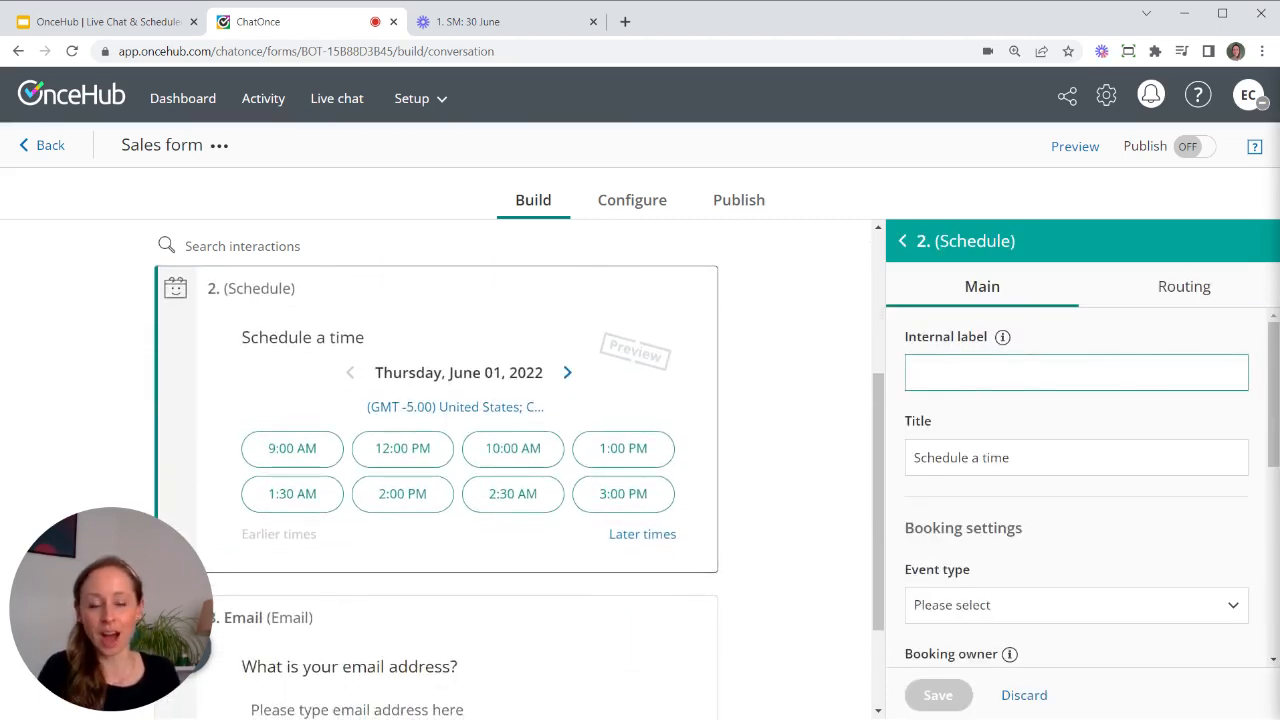
{"action": "type", "text": "Schedule"}
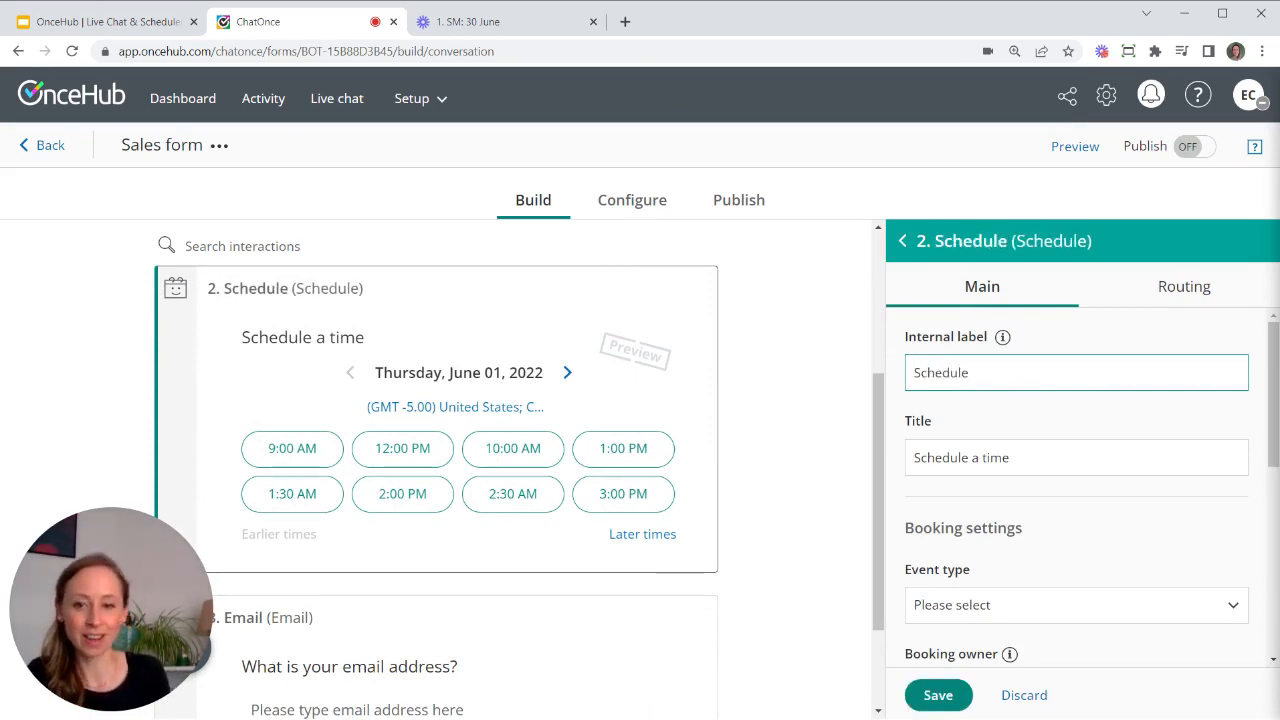
{"action": "scroll", "coordinate": [1050, 495], "scroll_direction": "down", "scroll_amount": 2}
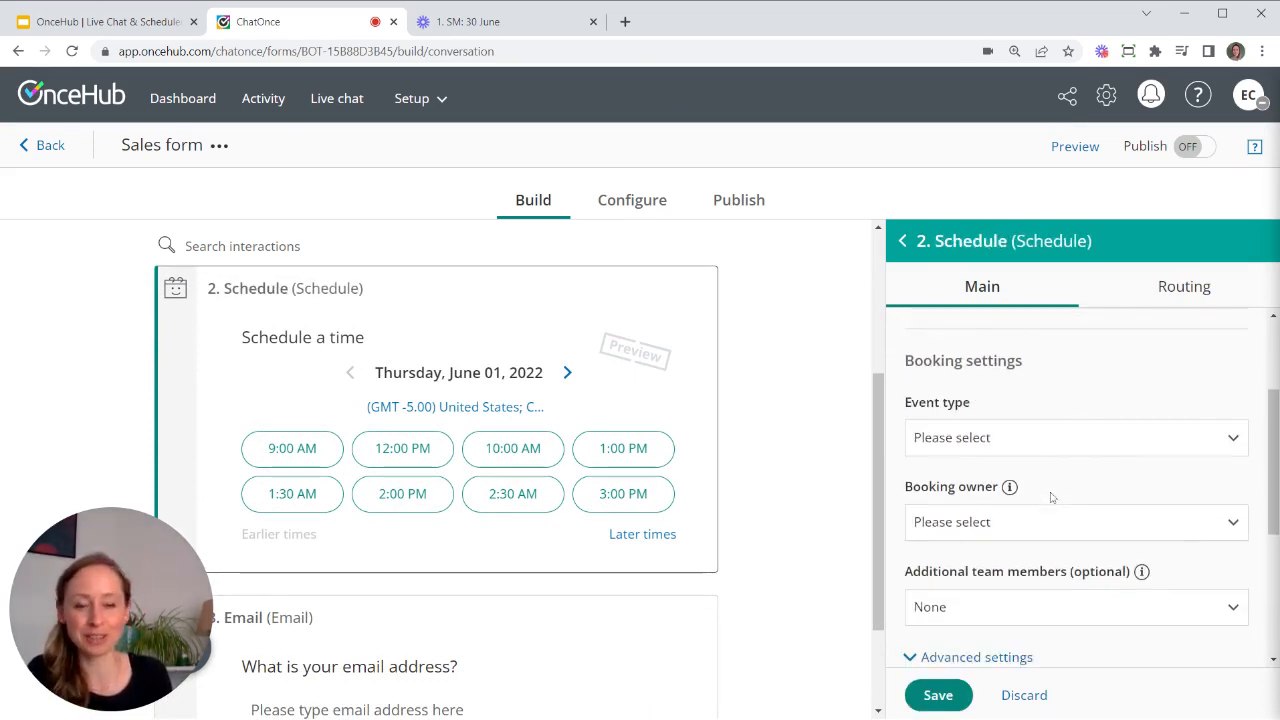
{"action": "left_click", "coordinate": [1017, 440]}
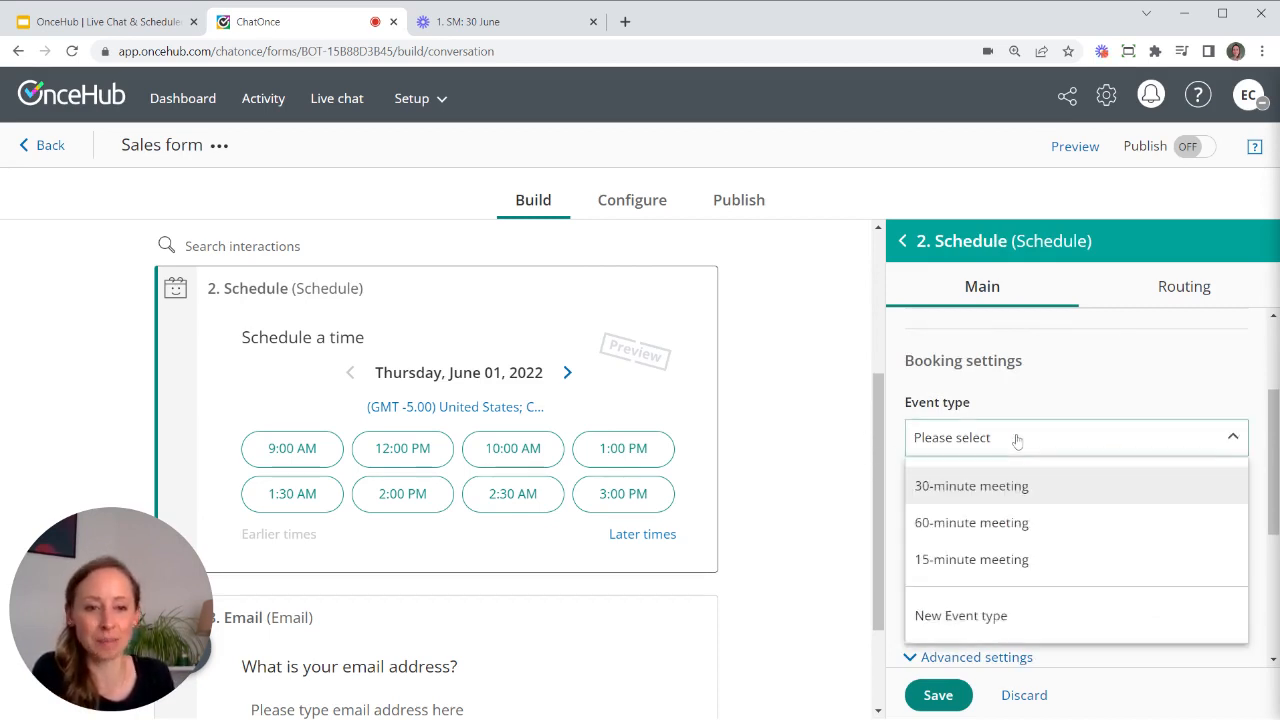
{"action": "left_click", "coordinate": [1007, 487]}
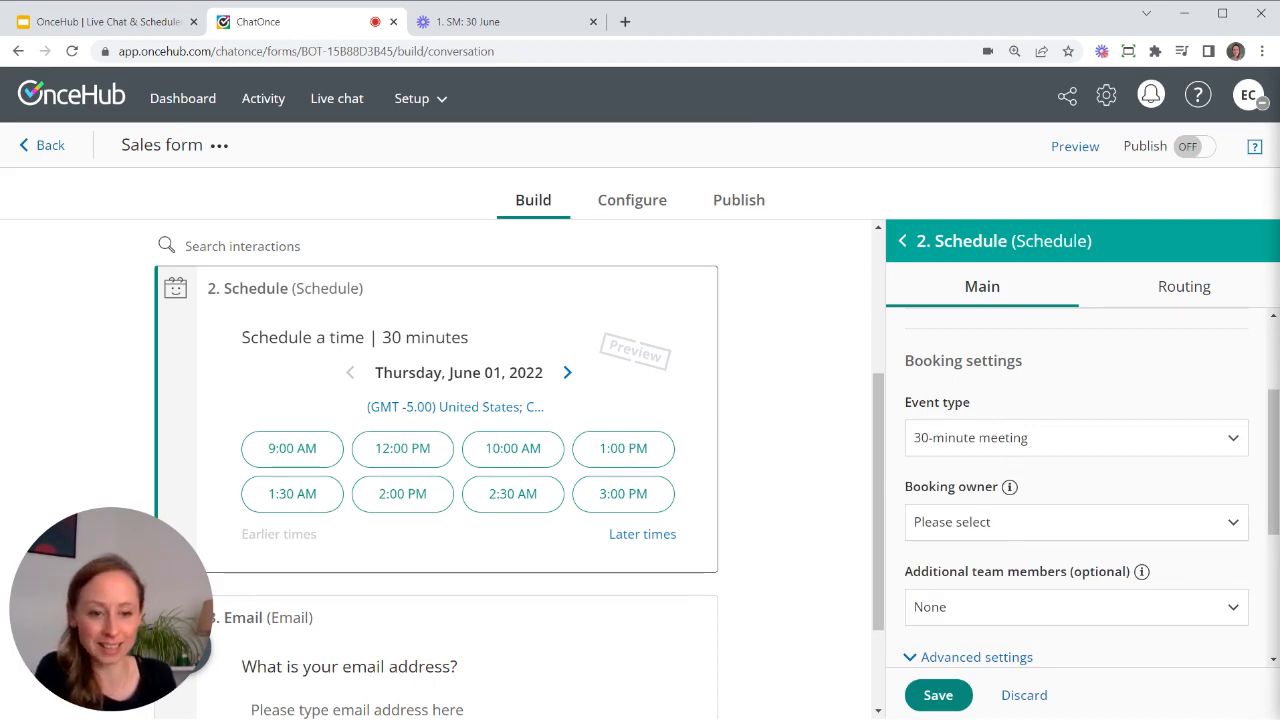
- Make Sales team the booking owner, leave additional team members as None, and save the step
{"action": "left_click", "coordinate": [998, 528]}
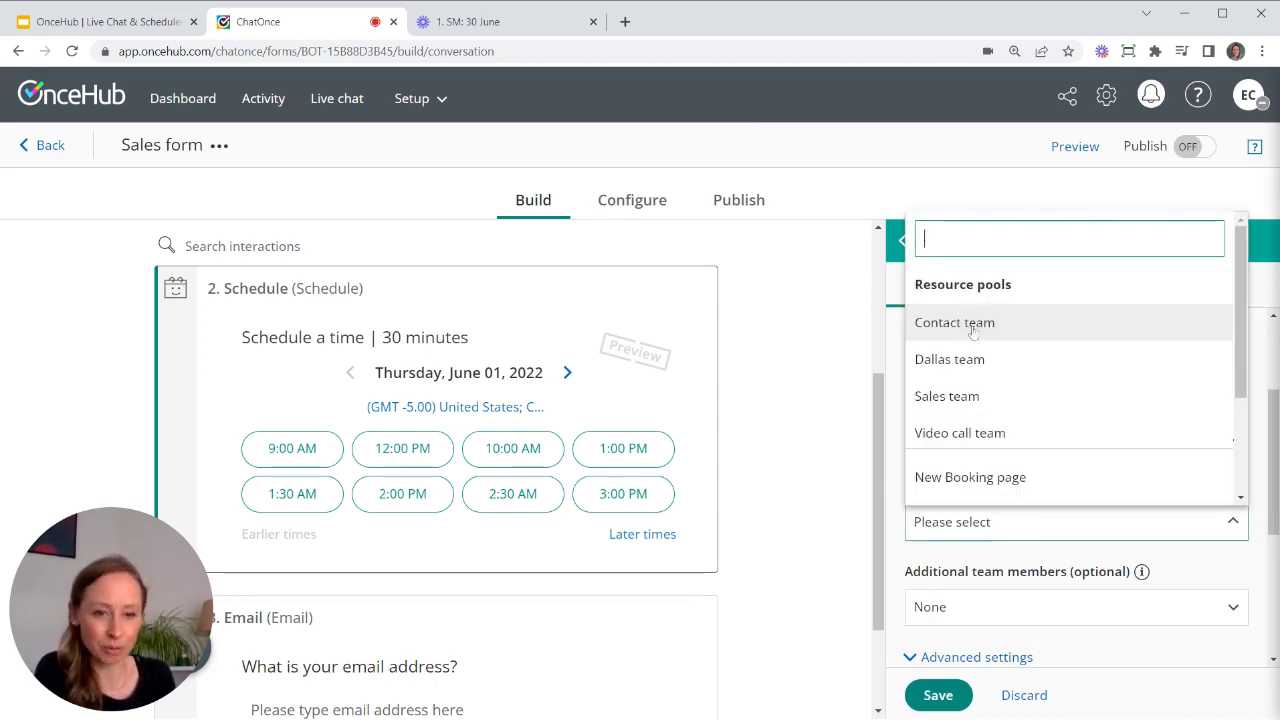
{"action": "scroll", "coordinate": [981, 452], "scroll_direction": "down", "scroll_amount": 3}
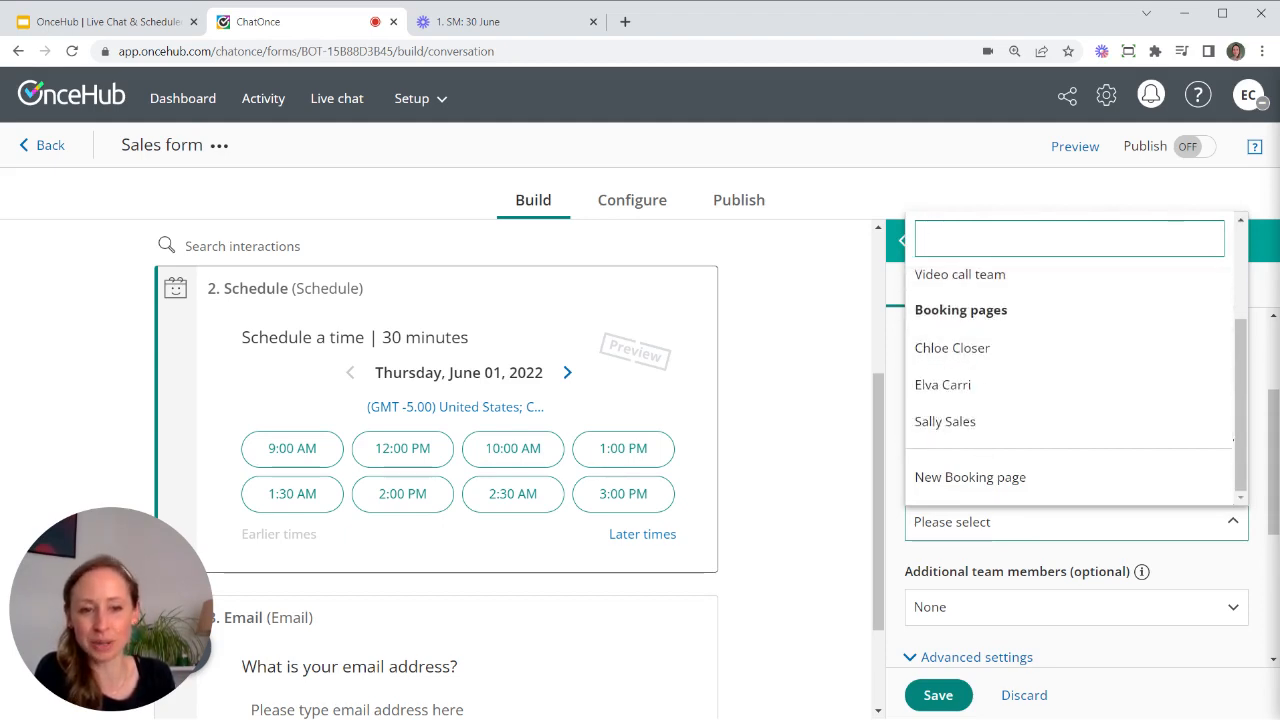
{"action": "scroll", "coordinate": [1014, 354], "scroll_direction": "up", "scroll_amount": 3}
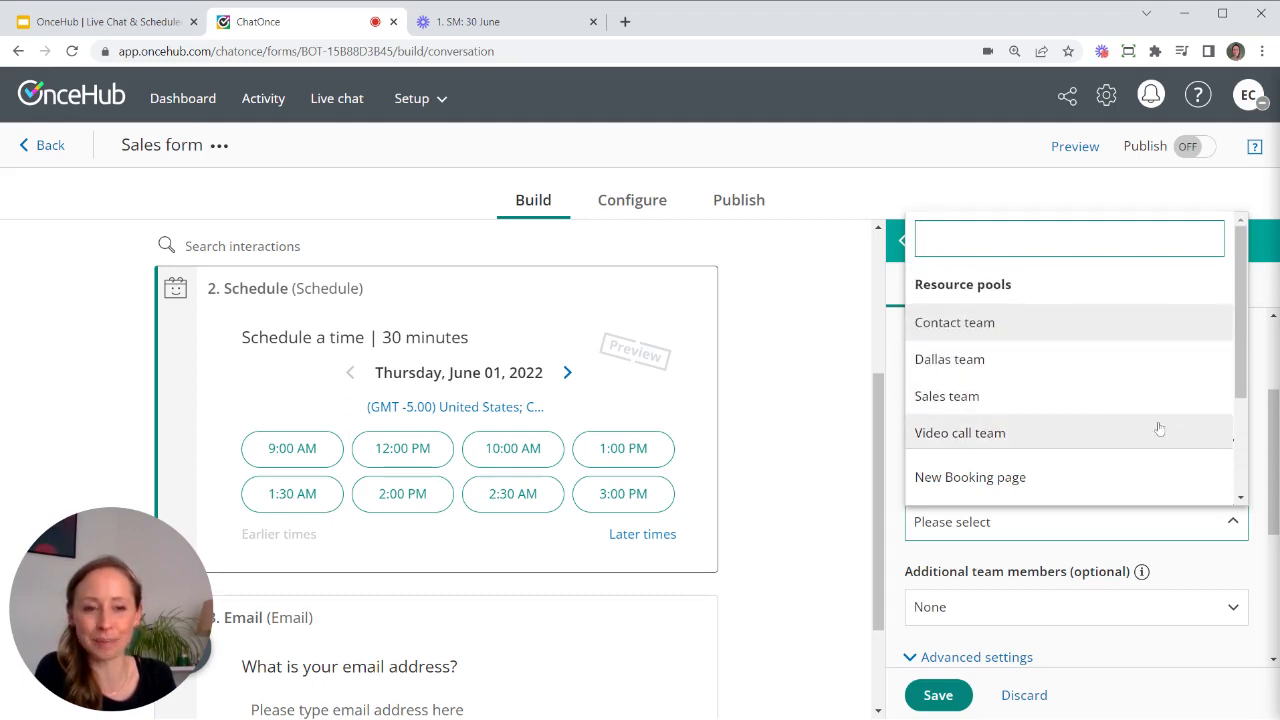
{"action": "left_click", "coordinate": [947, 397]}
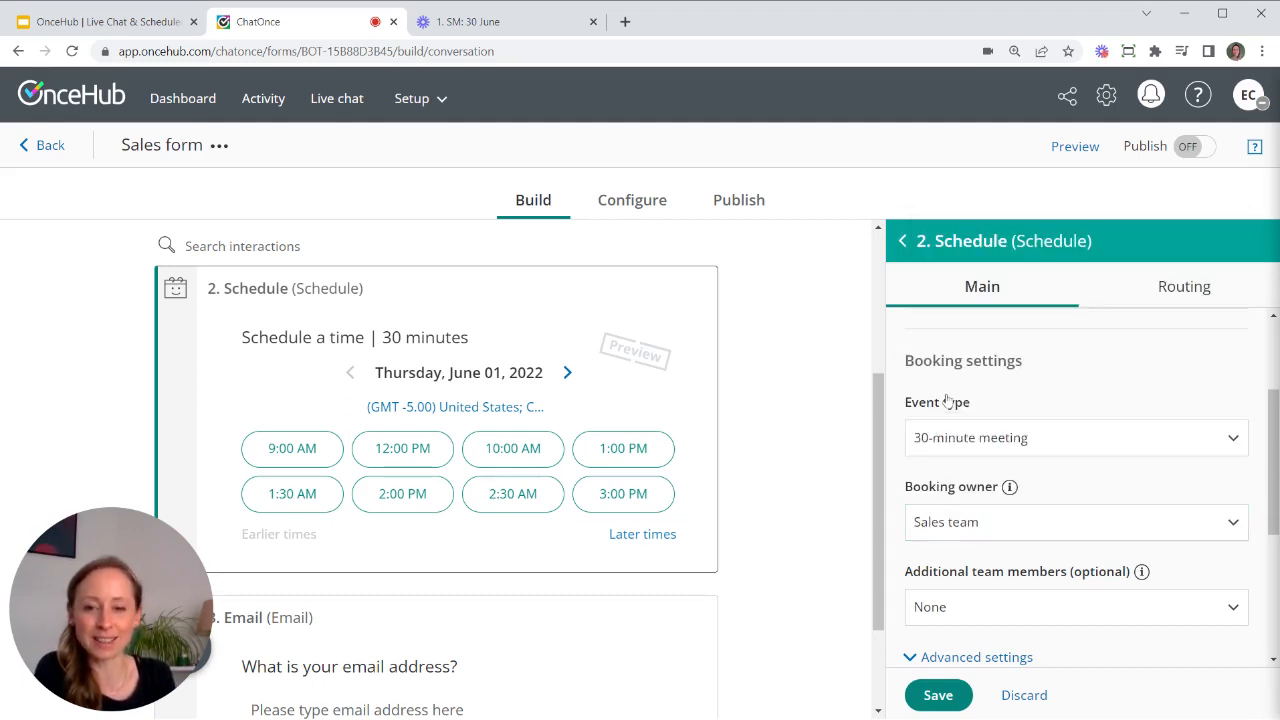
{"action": "mouse_move", "coordinate": [1010, 487]}
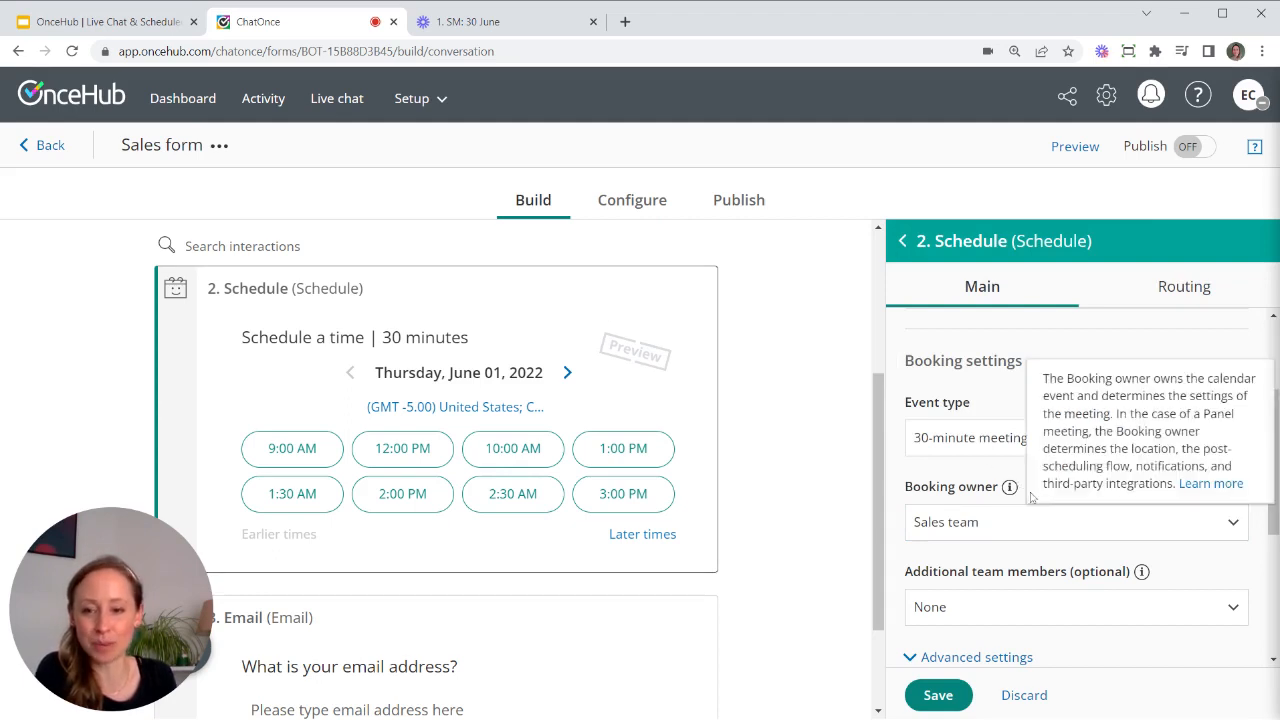
{"action": "scroll", "coordinate": [1106, 429], "scroll_direction": "down", "scroll_amount": 2}
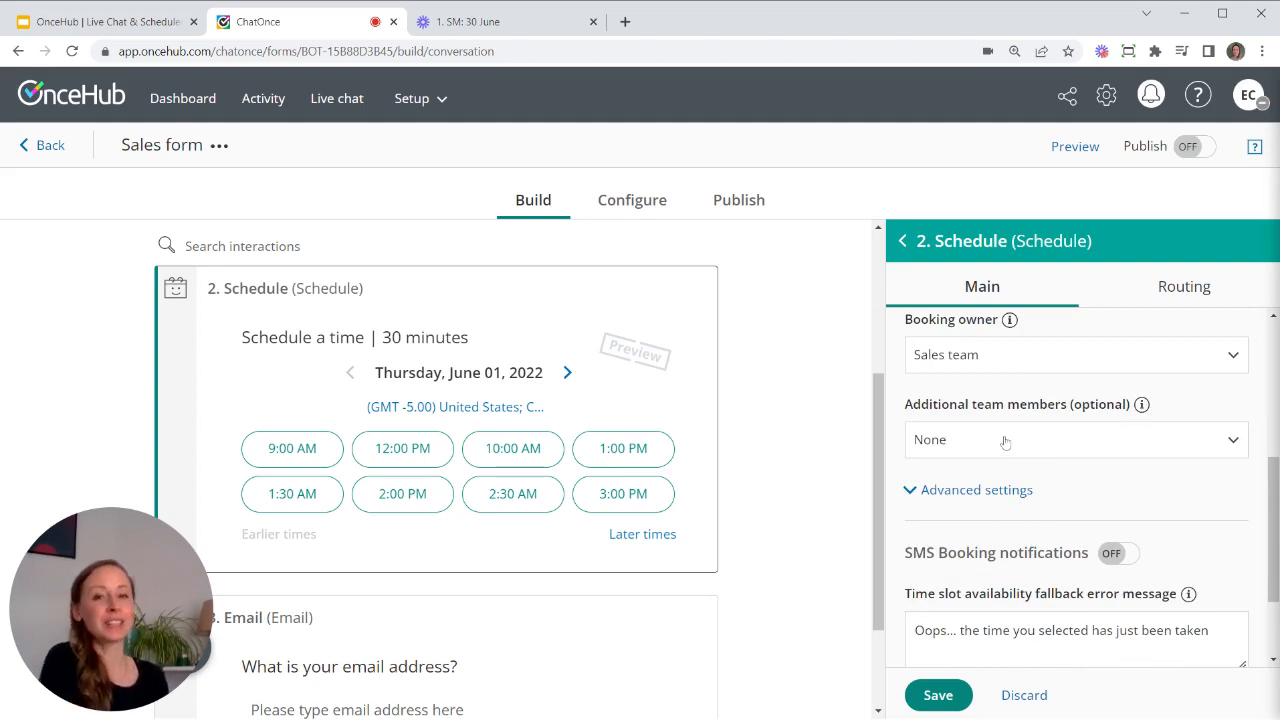
{"action": "left_click", "coordinate": [1072, 448]}
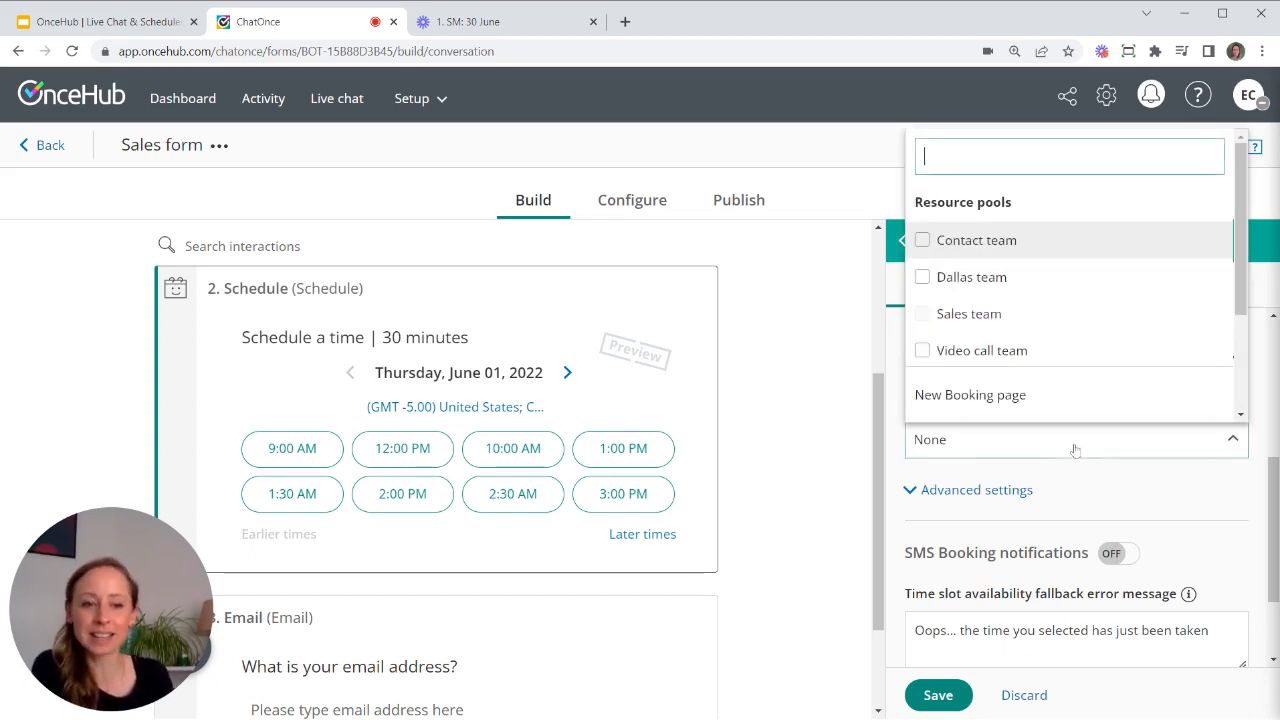
{"action": "left_click", "coordinate": [889, 372]}
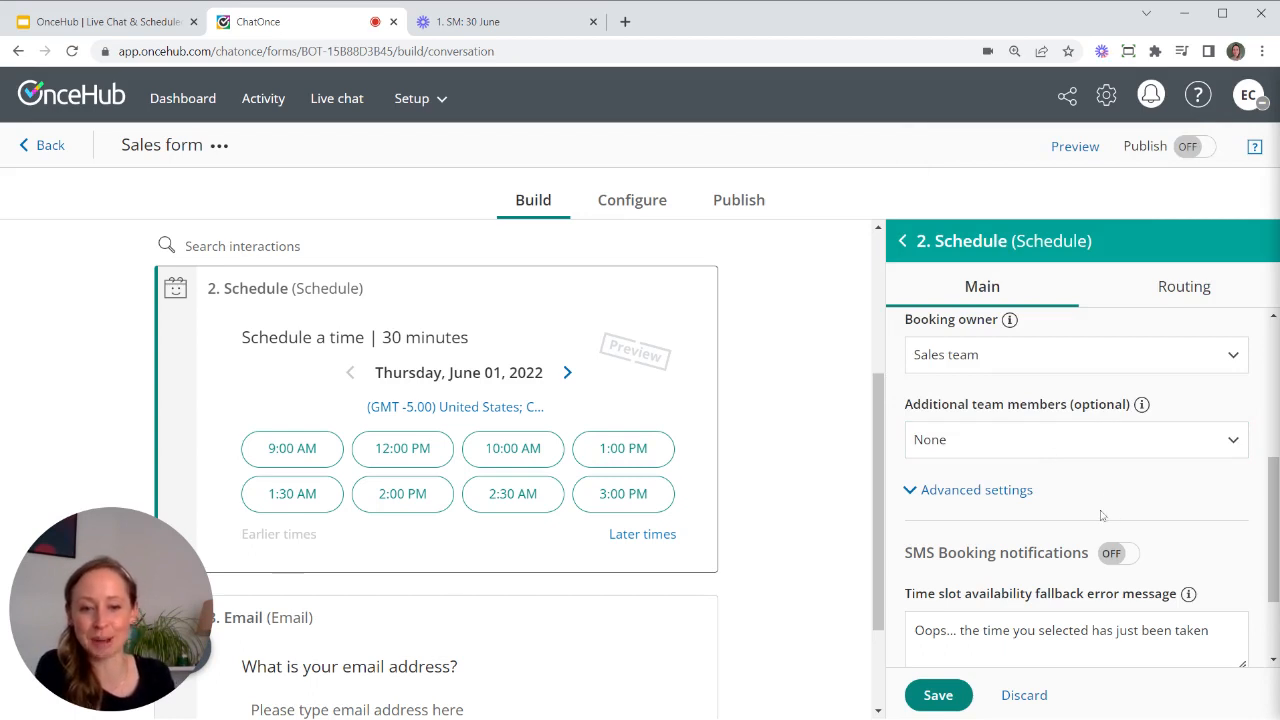
{"action": "scroll", "coordinate": [1084, 562], "scroll_direction": "down", "scroll_amount": 1}
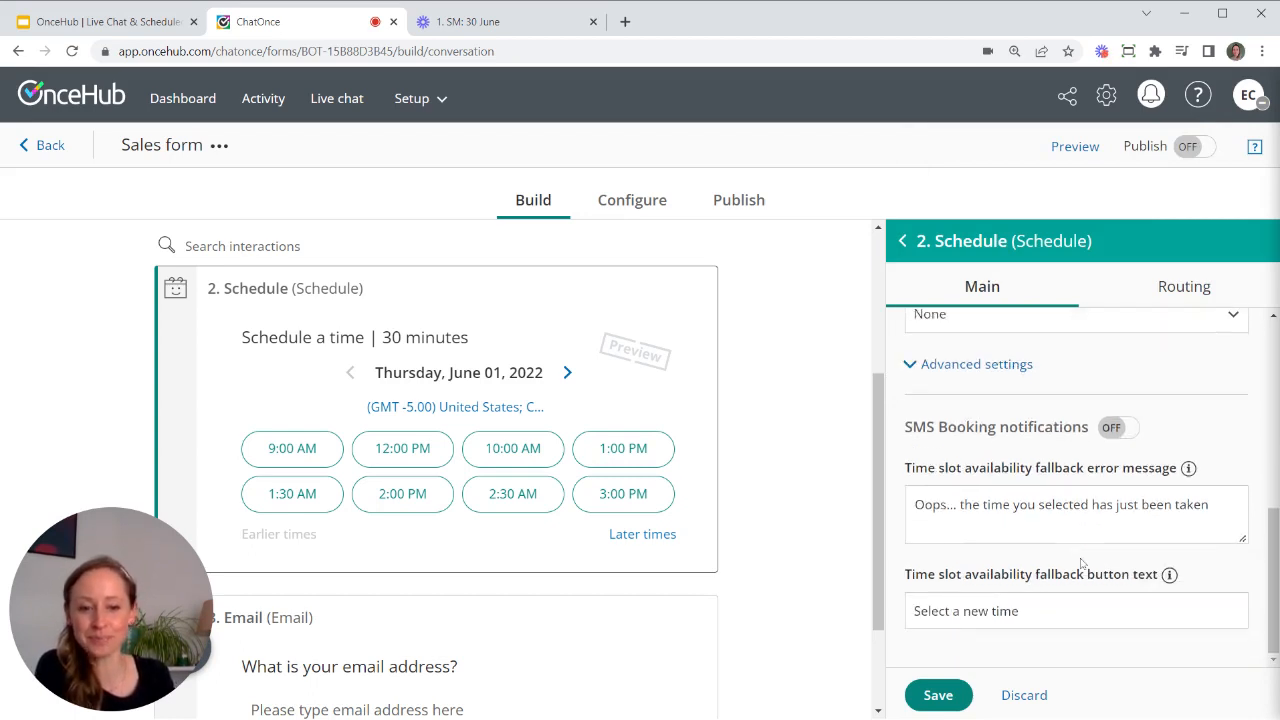
{"action": "left_click", "coordinate": [950, 696]}
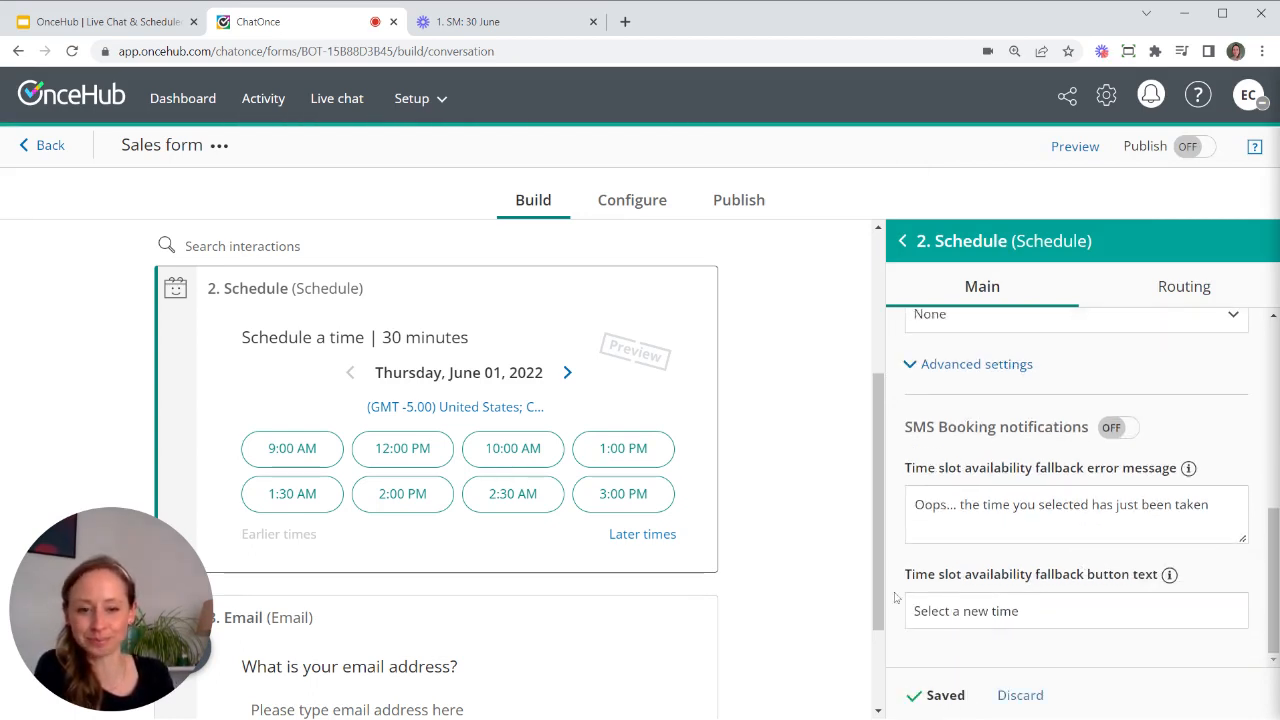
{"action": "left_click_drag", "start_coordinate": [876, 588], "coordinate": [877, 482]}
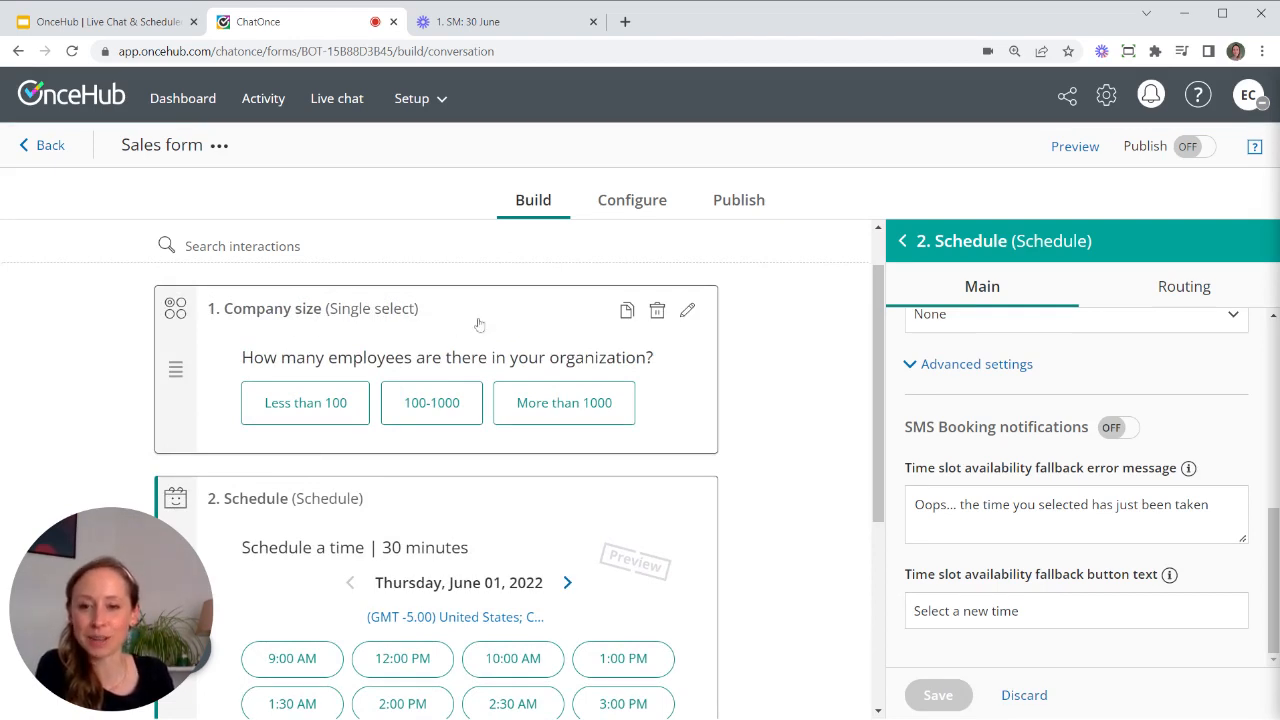
- Give Company size rule-based routing with a condition matching 100-1000 and More than 1000
{"action": "left_click", "coordinate": [520, 337]}
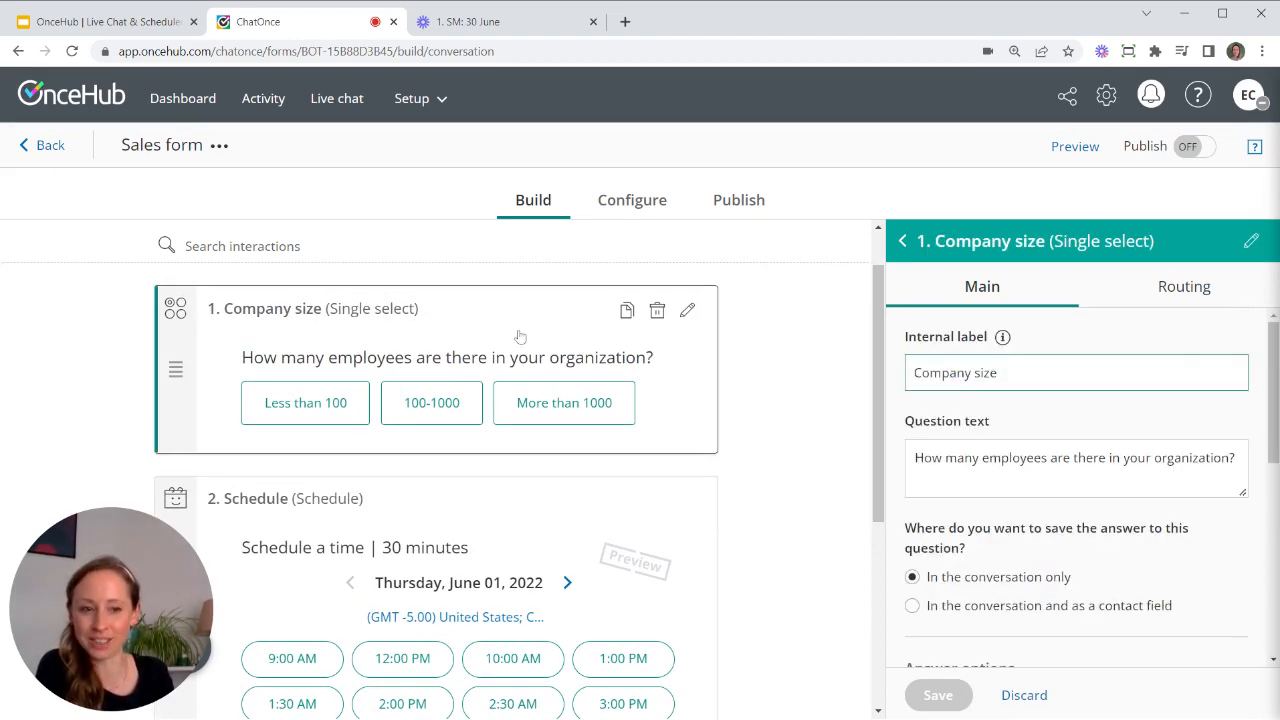
{"action": "left_click", "coordinate": [1178, 290]}
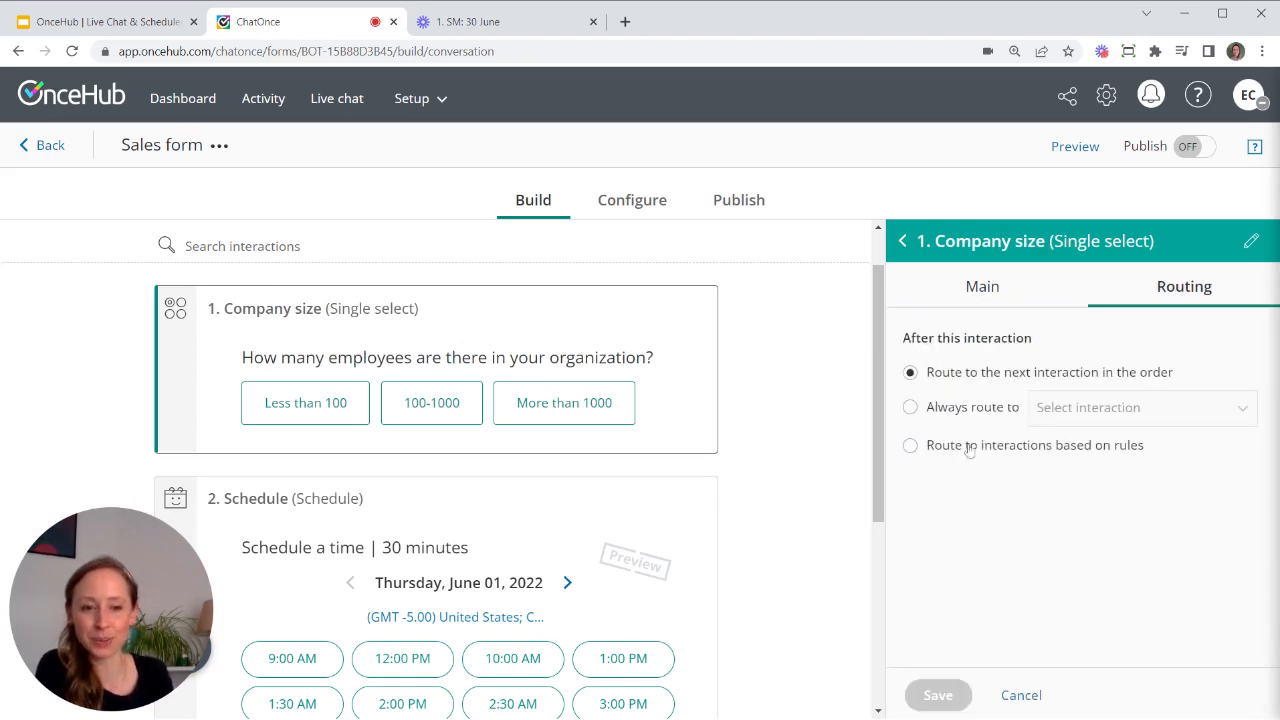
{"action": "left_click", "coordinate": [910, 447]}
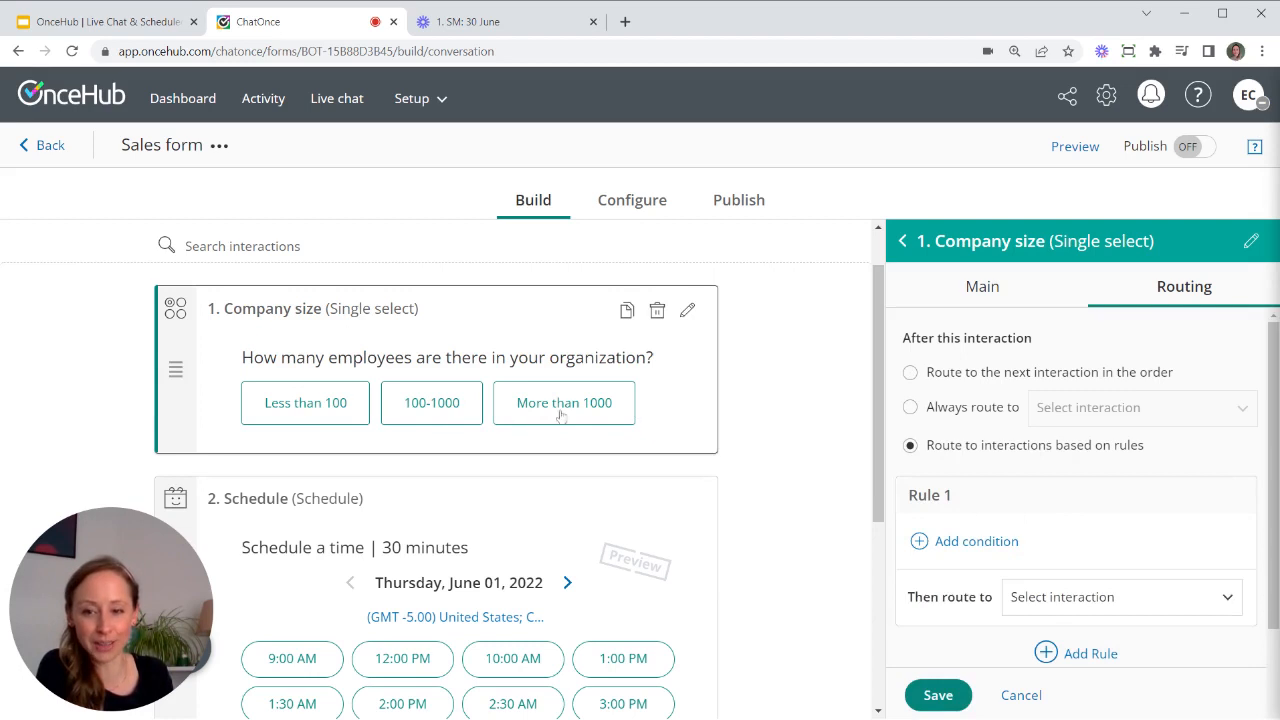
{"action": "left_click", "coordinate": [975, 545]}
{"action": "left_click", "coordinate": [998, 376]}
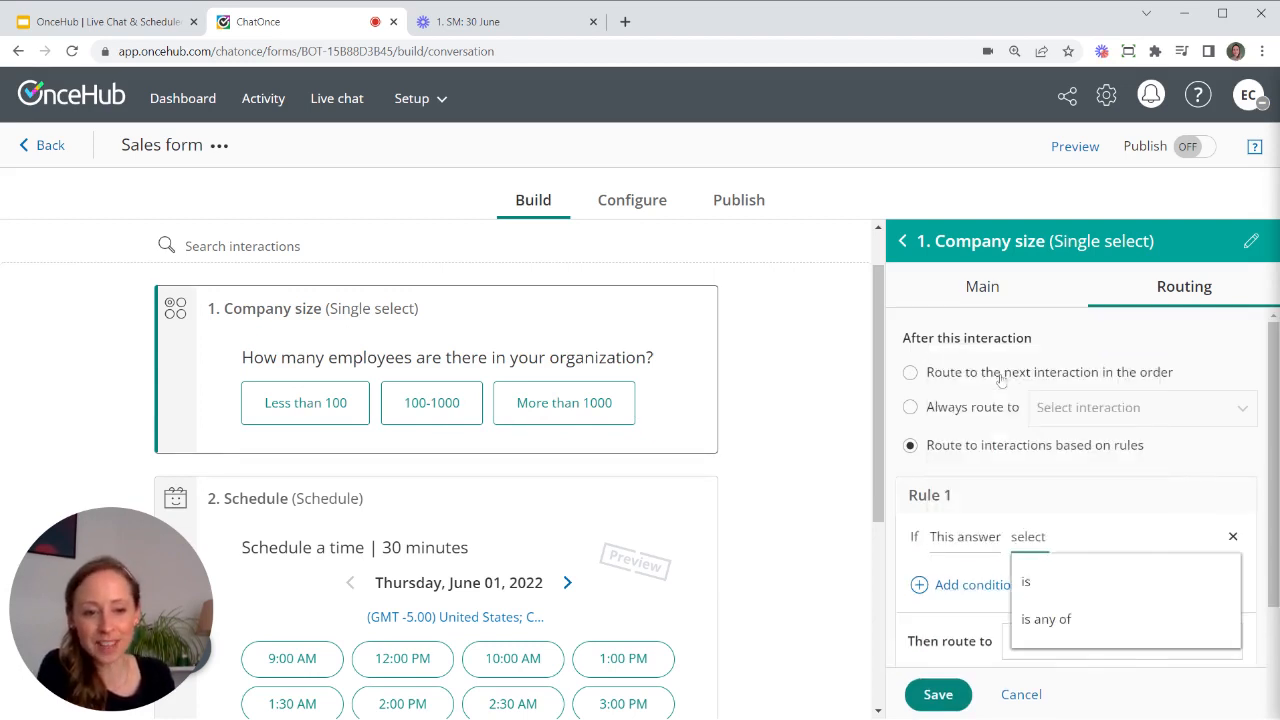
{"action": "left_click", "coordinate": [1074, 621]}
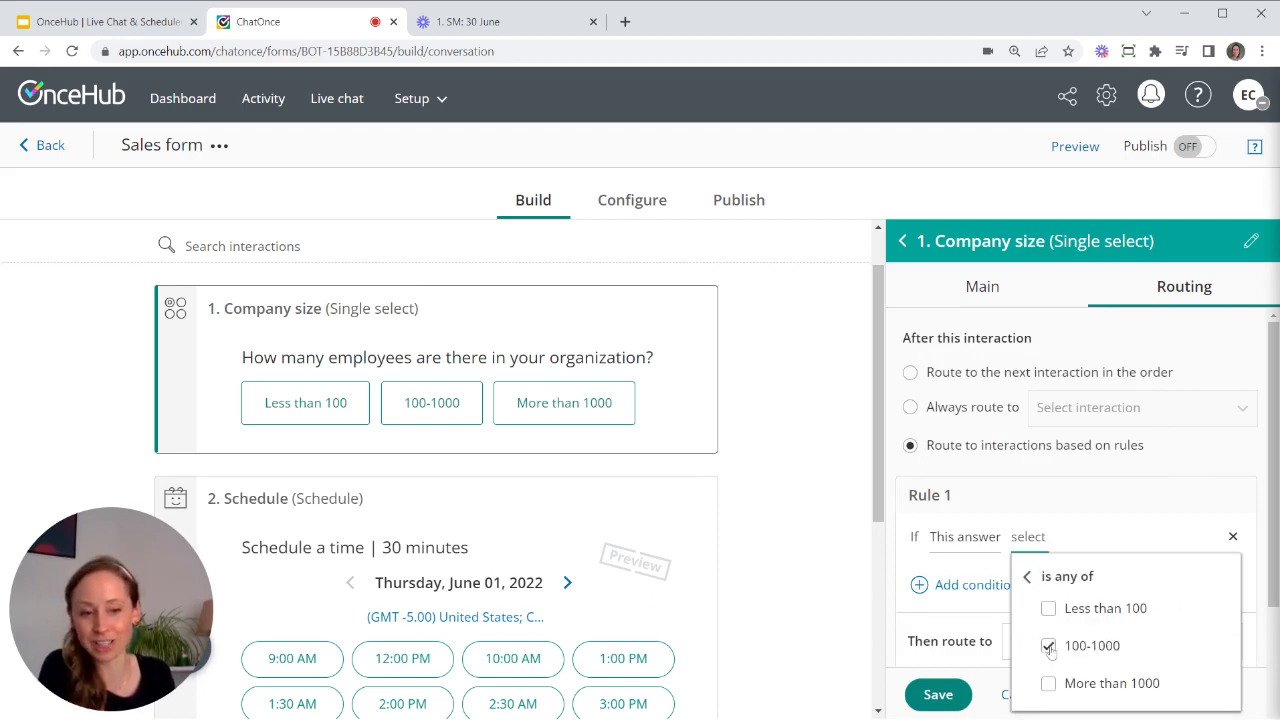
{"action": "left_click", "coordinate": [1050, 686]}
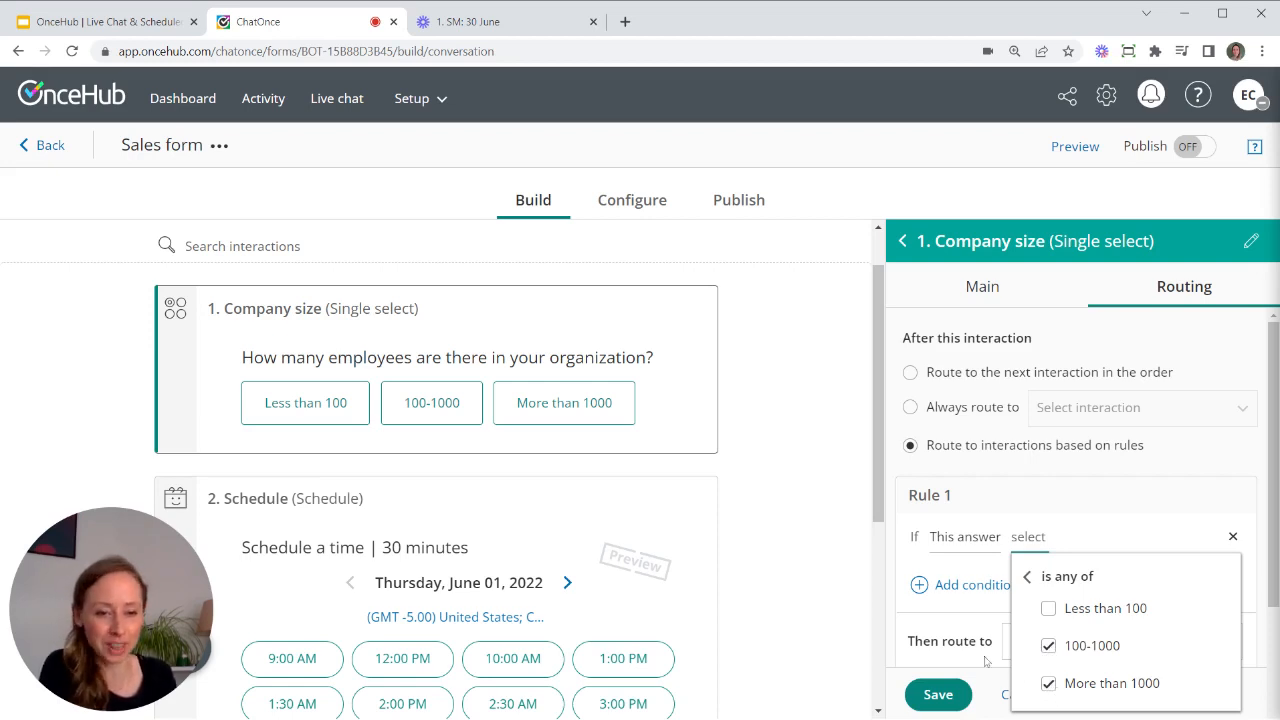
{"action": "left_click", "coordinate": [975, 606]}
- Send matching answers to 2. Schedule, all others to 3. Email, and save the routing
{"action": "scroll", "coordinate": [1035, 522], "scroll_direction": "down", "scroll_amount": 2}
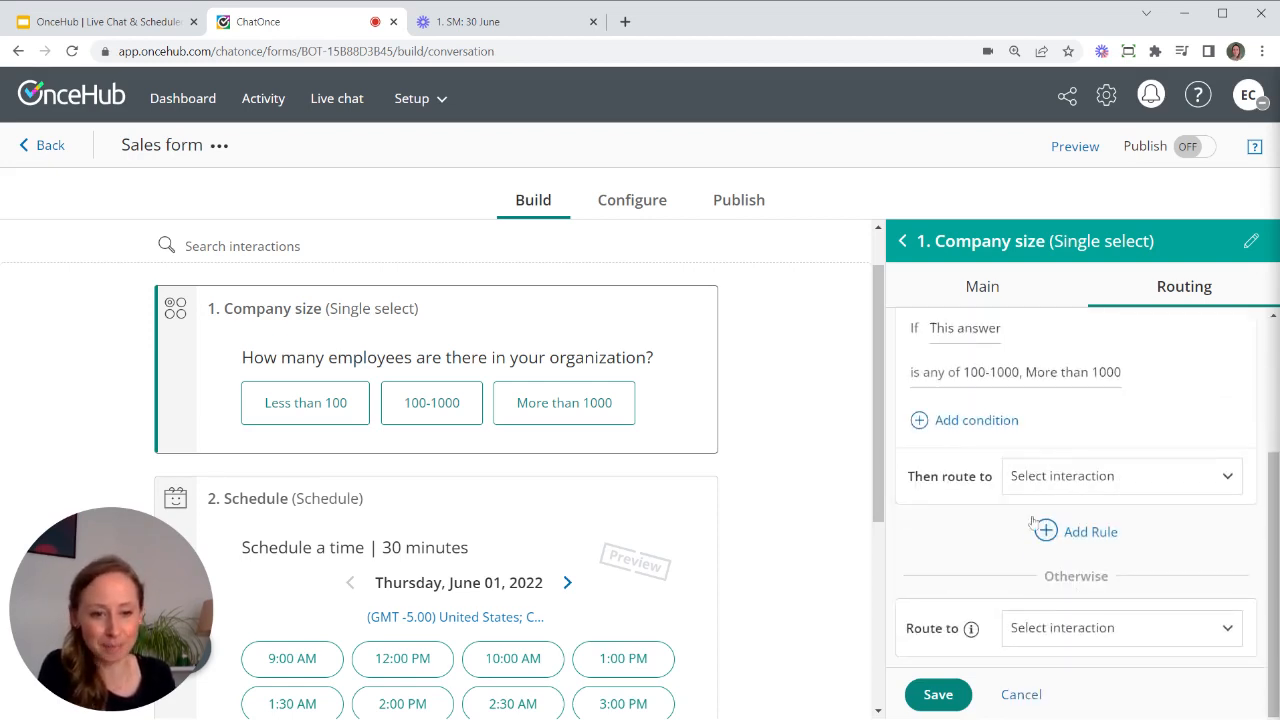
{"action": "scroll", "coordinate": [1040, 450], "scroll_direction": "up", "scroll_amount": 2}
{"action": "left_click", "coordinate": [1150, 648]}
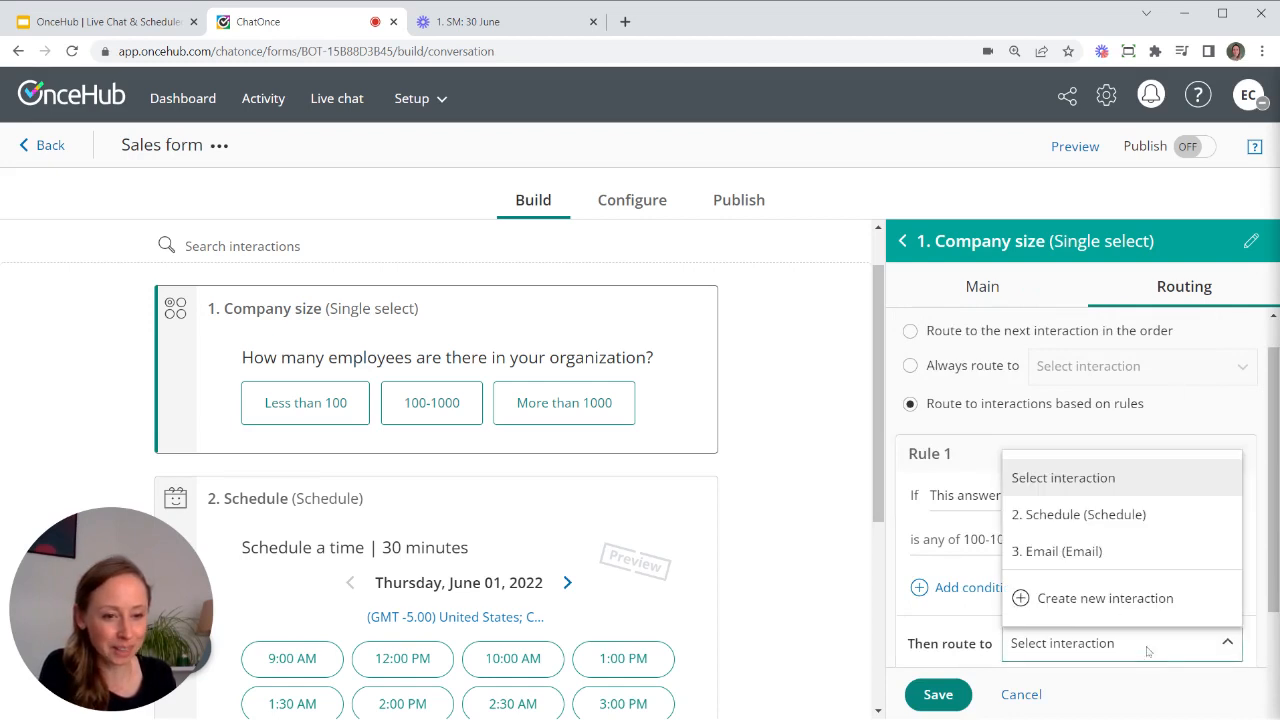
{"action": "left_click", "coordinate": [1093, 515]}
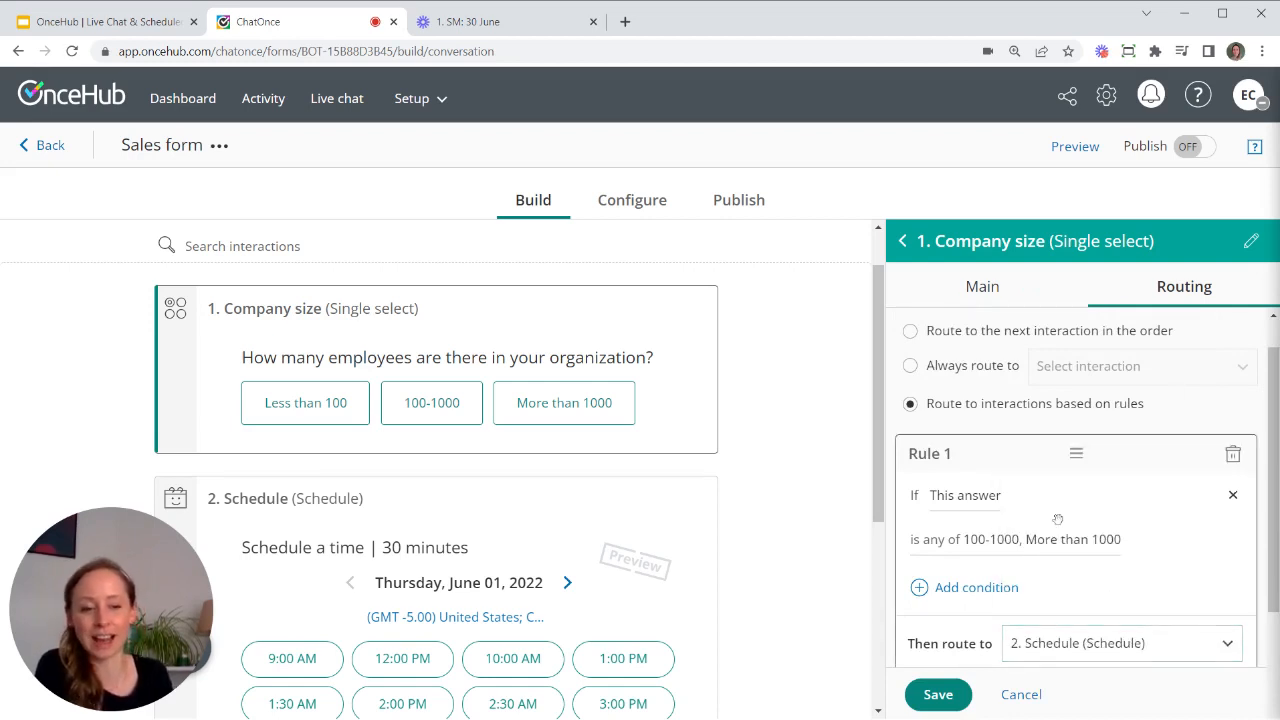
{"action": "scroll", "coordinate": [1074, 554], "scroll_direction": "down", "scroll_amount": 2}
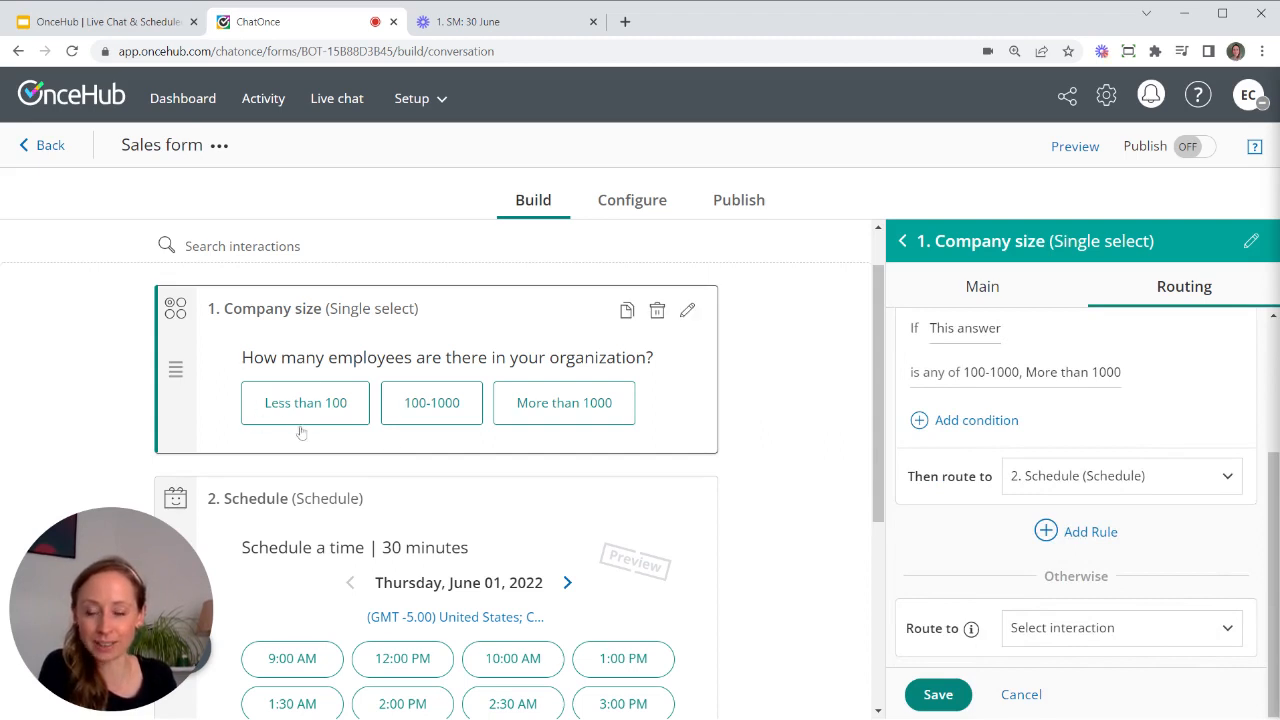
{"action": "left_click", "coordinate": [1085, 628]}
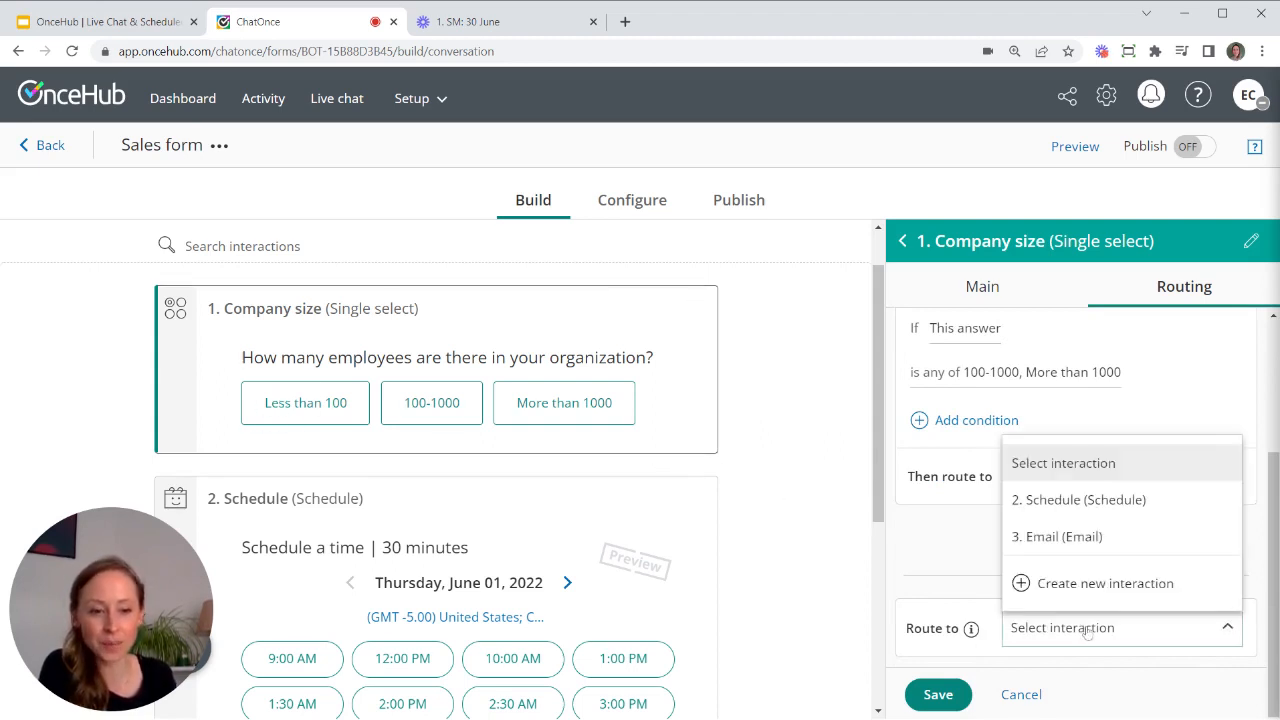
{"action": "left_click", "coordinate": [1063, 536]}
{"action": "scroll", "coordinate": [517, 512], "scroll_direction": "down", "scroll_amount": 4}
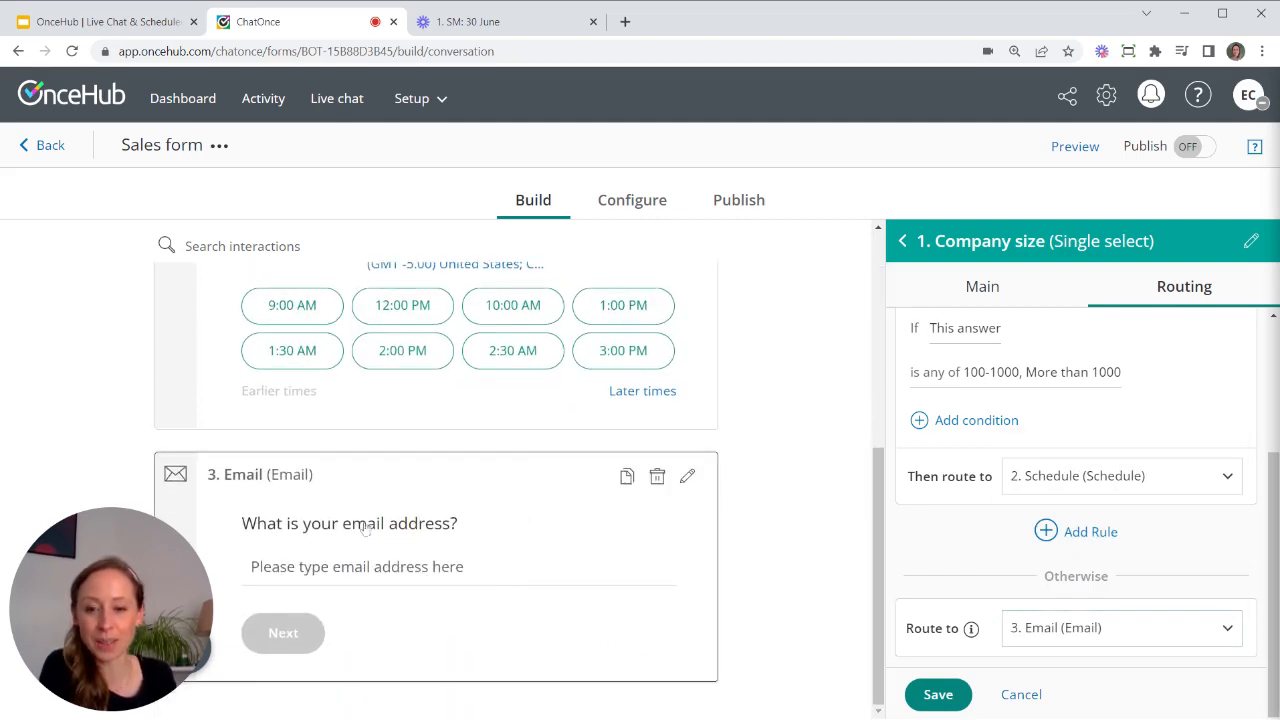
{"action": "left_click", "coordinate": [936, 694]}
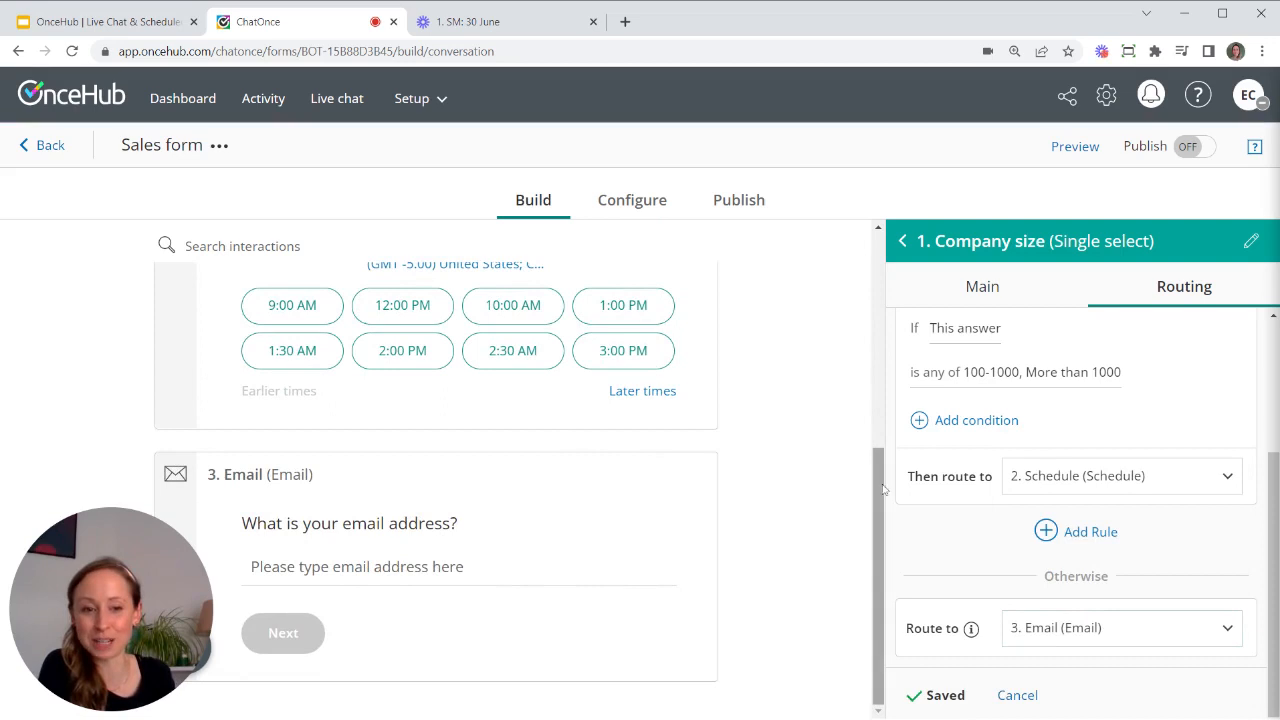
{"action": "left_click_drag", "start_coordinate": [883, 488], "coordinate": [880, 258]}
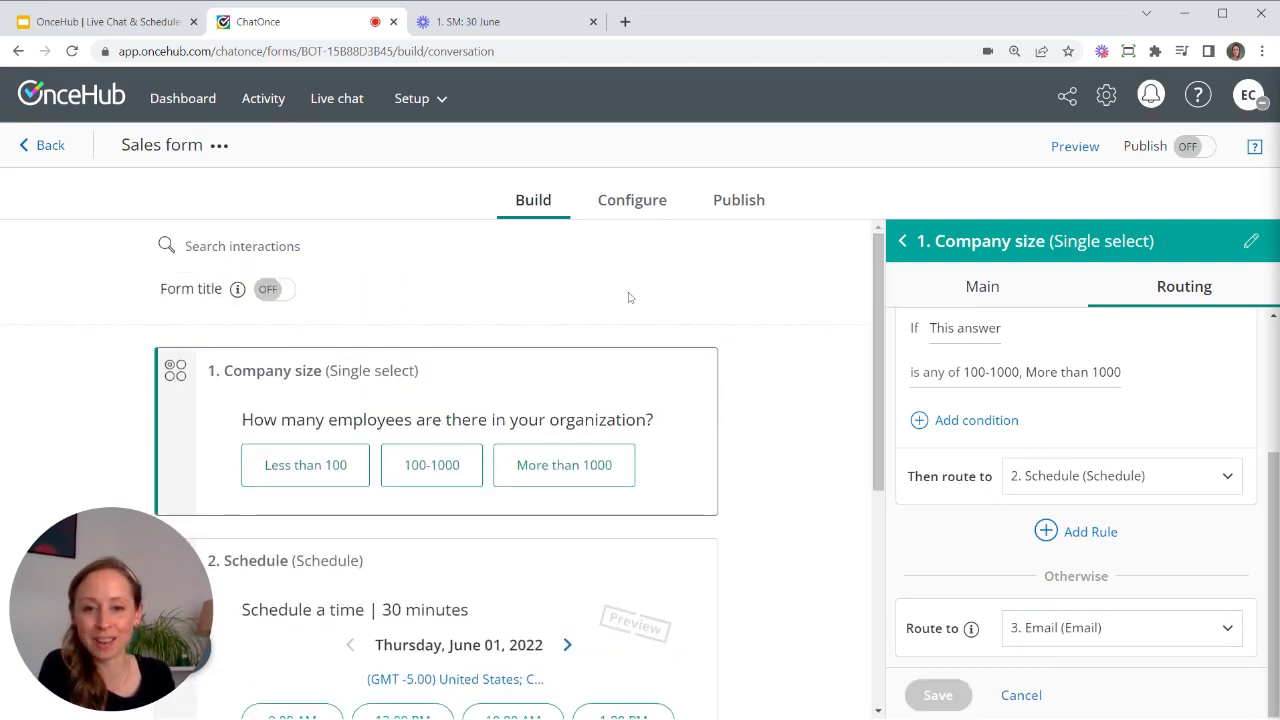
- Preview the bot, answer Less than 100 to confirm it jumps to the email question, then reload
{"action": "left_click", "coordinate": [1075, 146]}
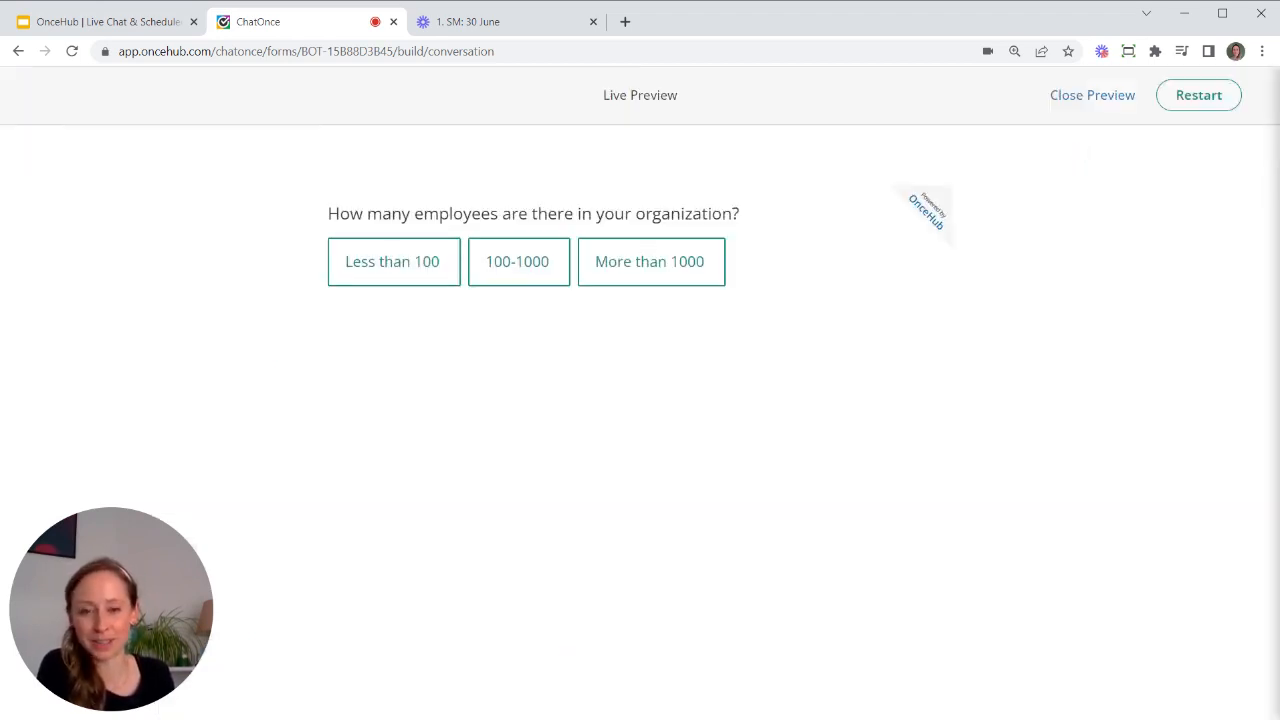
{"action": "left_click", "coordinate": [413, 264]}
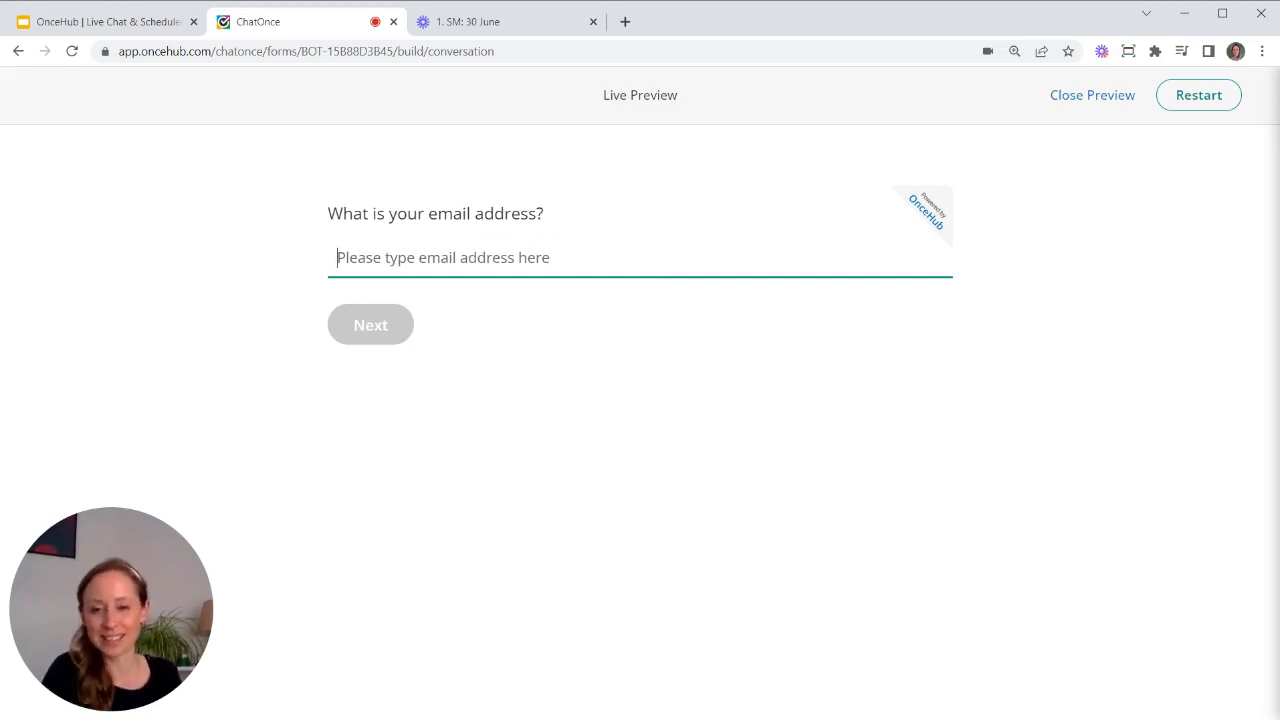
{"action": "key", "text": "F5"}
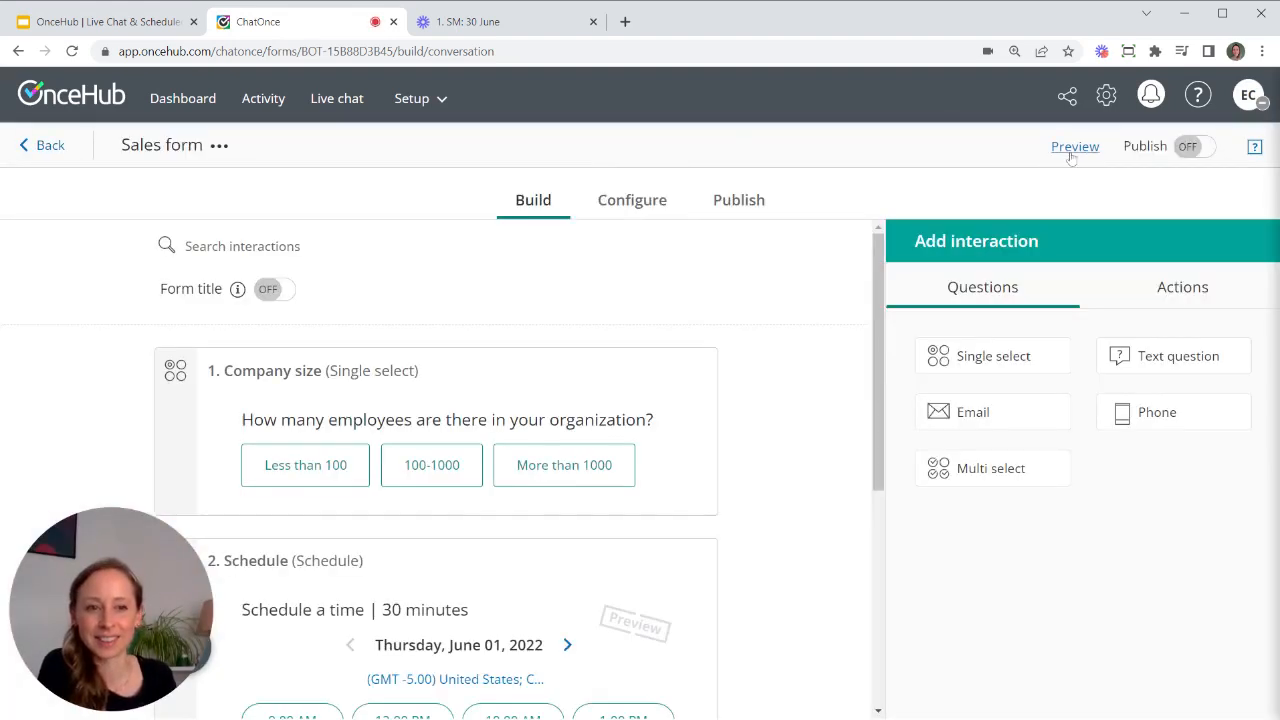
- In a new preview, answer More than 1000 and submit a test visitor email address
{"action": "left_click", "coordinate": [1073, 150]}
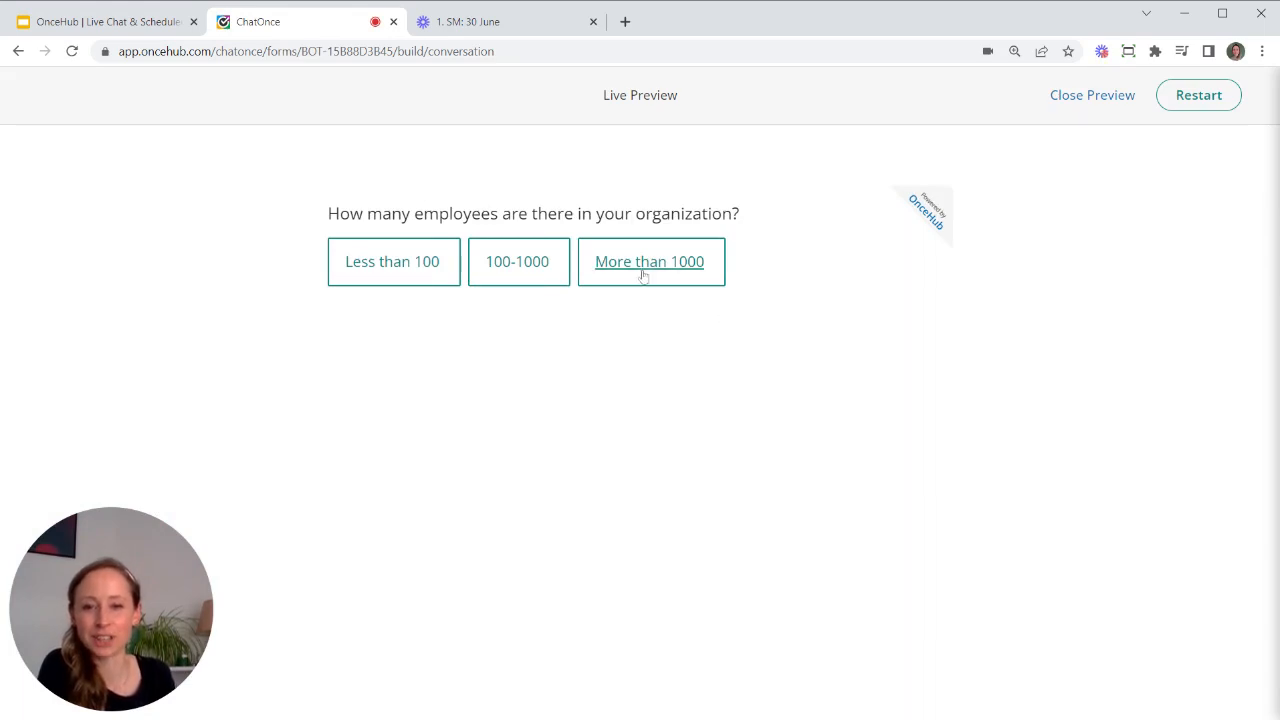
{"action": "left_click", "coordinate": [645, 268]}
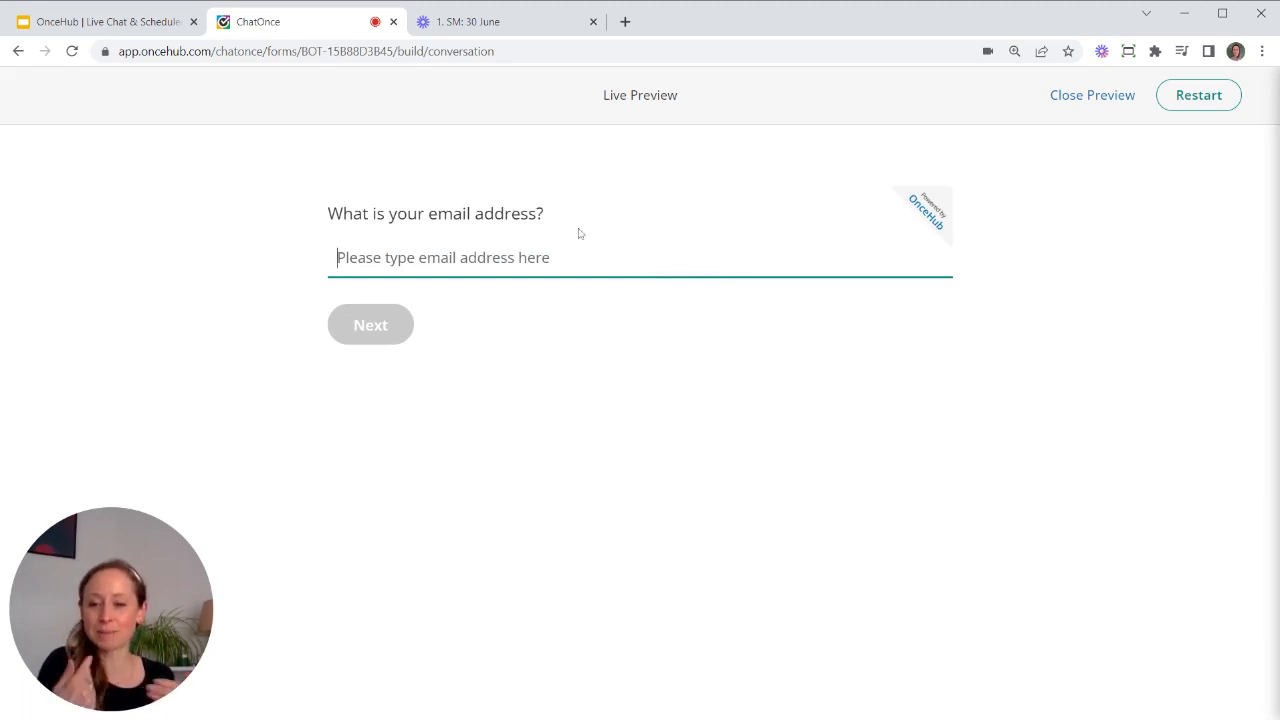
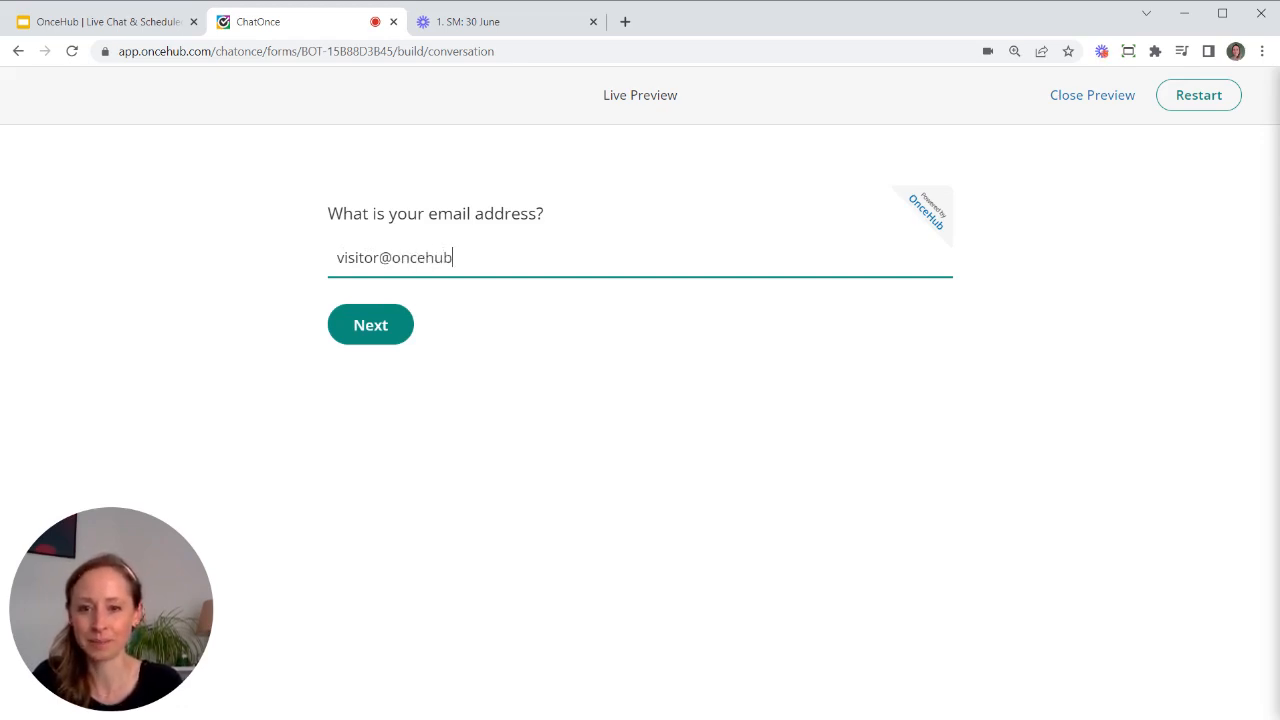
{"action": "key", "text": "Return"}
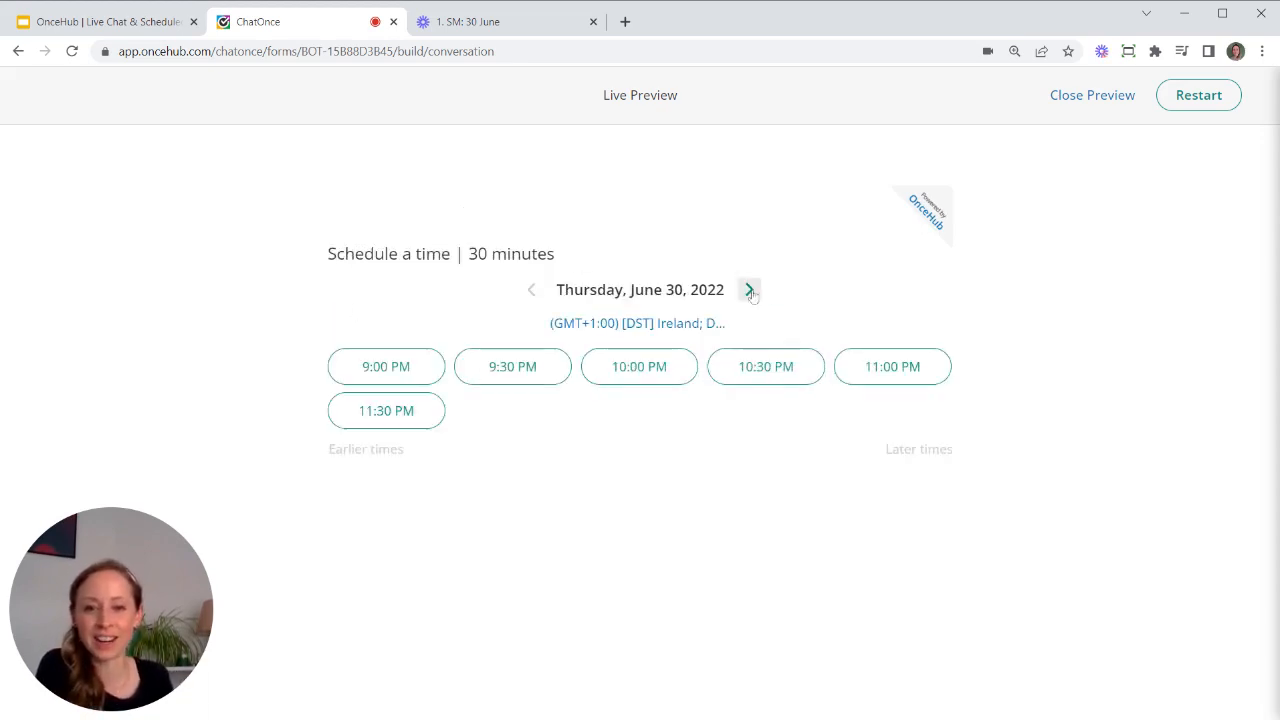
- Book the Fri, Jul 01, 2022 1:00 AM slot, confirm it, and close the preview
{"action": "left_click", "coordinate": [750, 290]}
{"action": "left_click", "coordinate": [669, 366]}
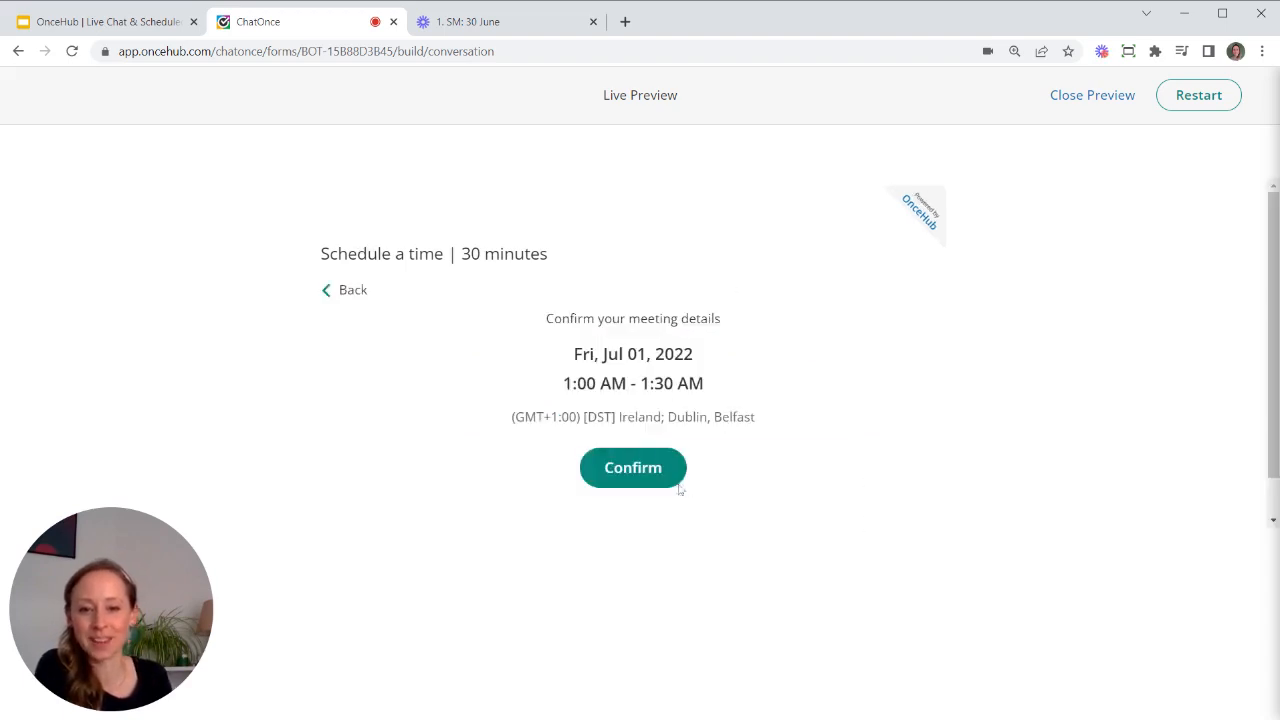
{"action": "left_click", "coordinate": [653, 474]}
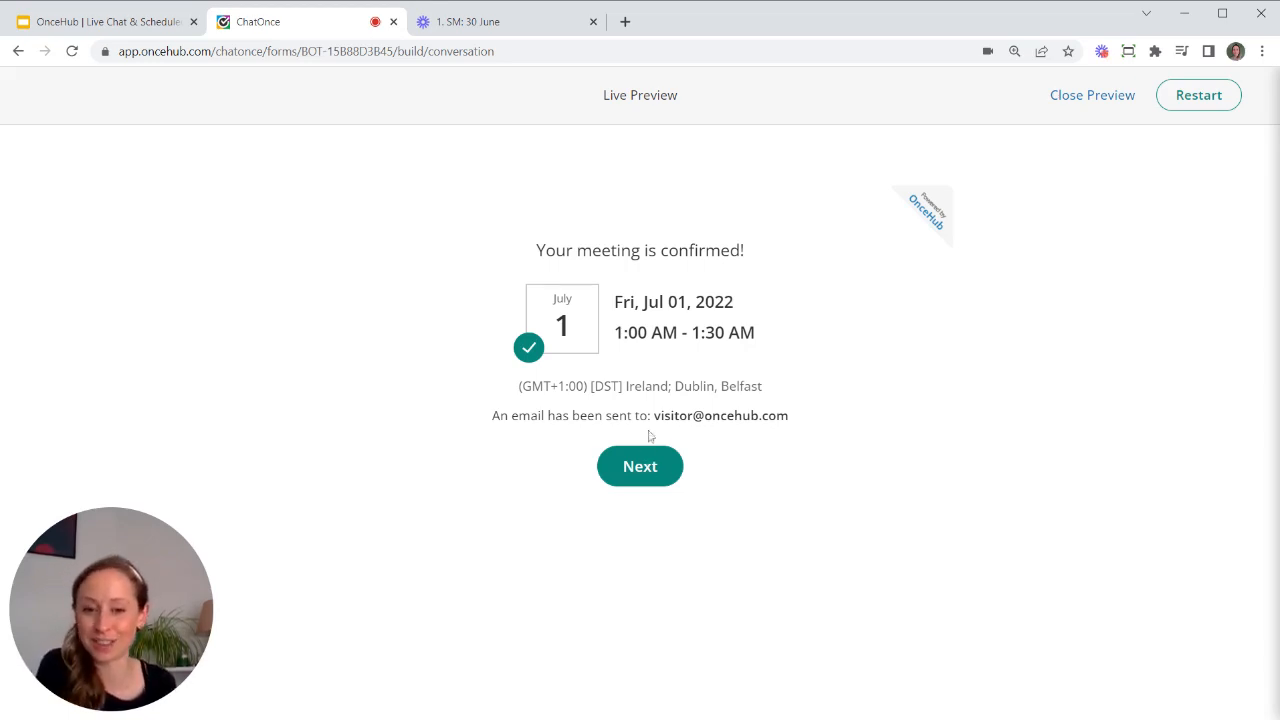
{"action": "left_click", "coordinate": [1088, 97]}
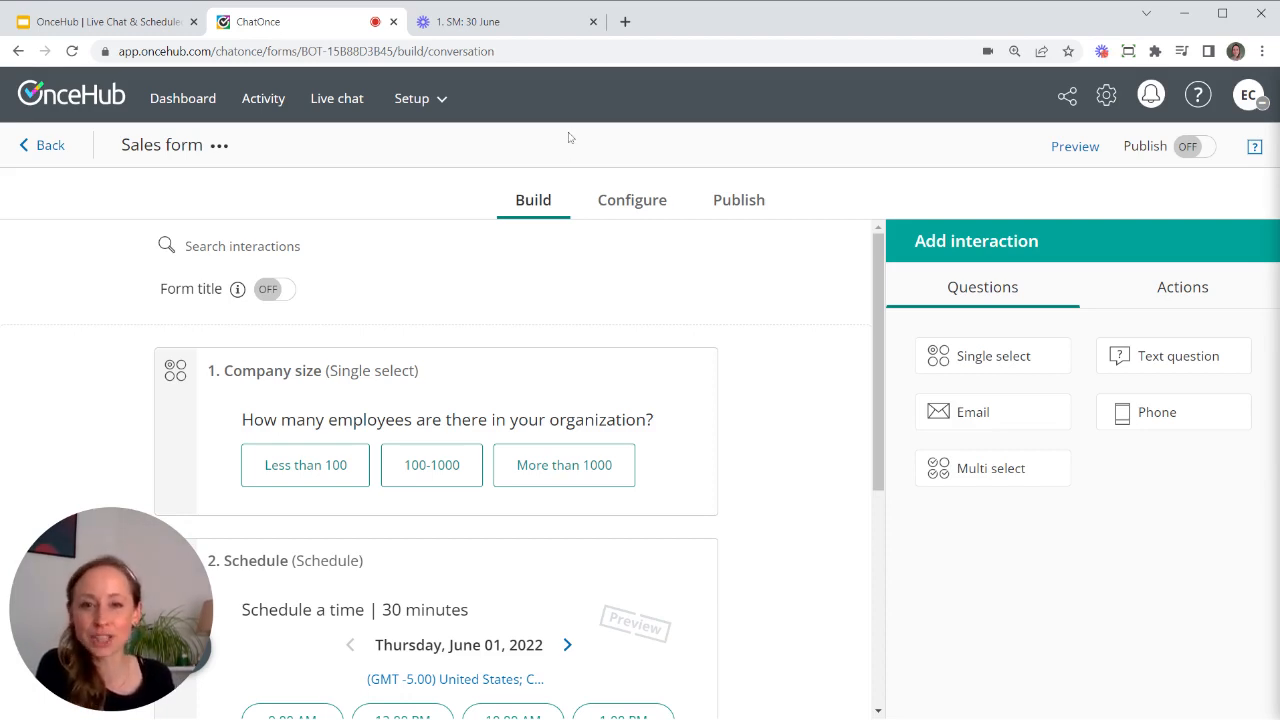
- Switch to the ScheduleOnce setup and open the Sales team page master page overview
{"action": "left_click", "coordinate": [414, 99]}
{"action": "left_click", "coordinate": [520, 436]}
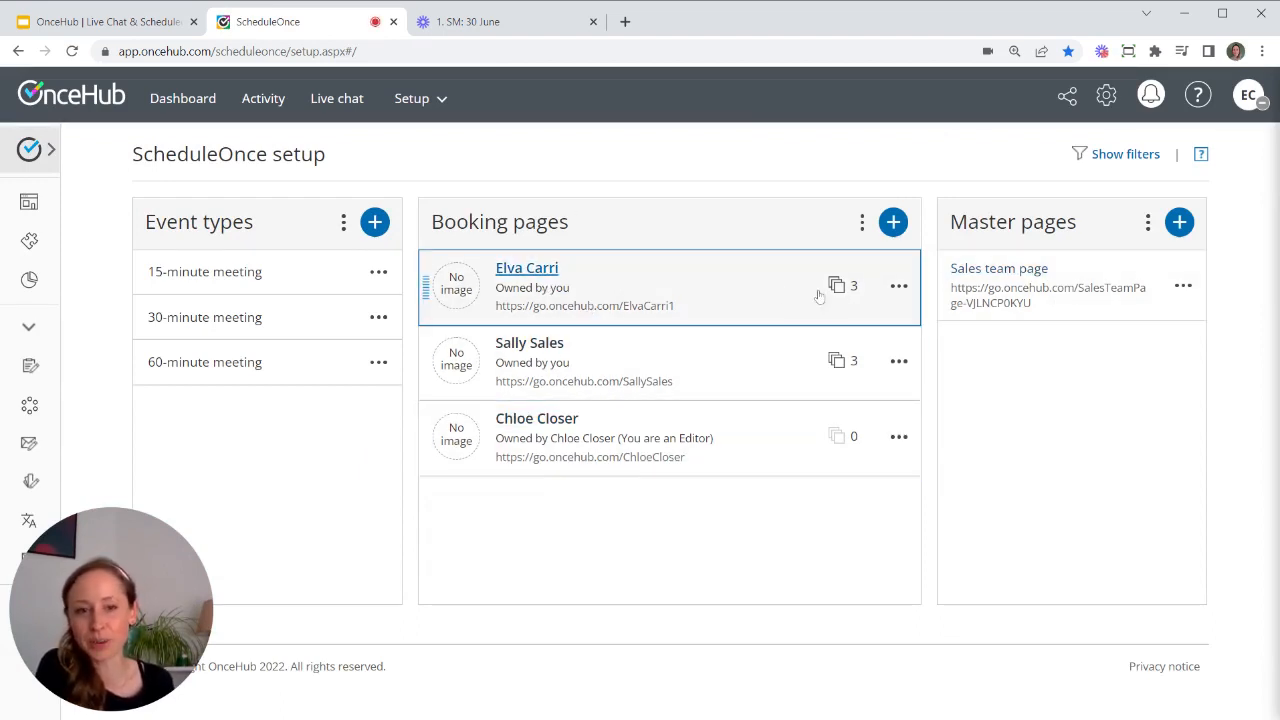
{"action": "left_click", "coordinate": [898, 286]}
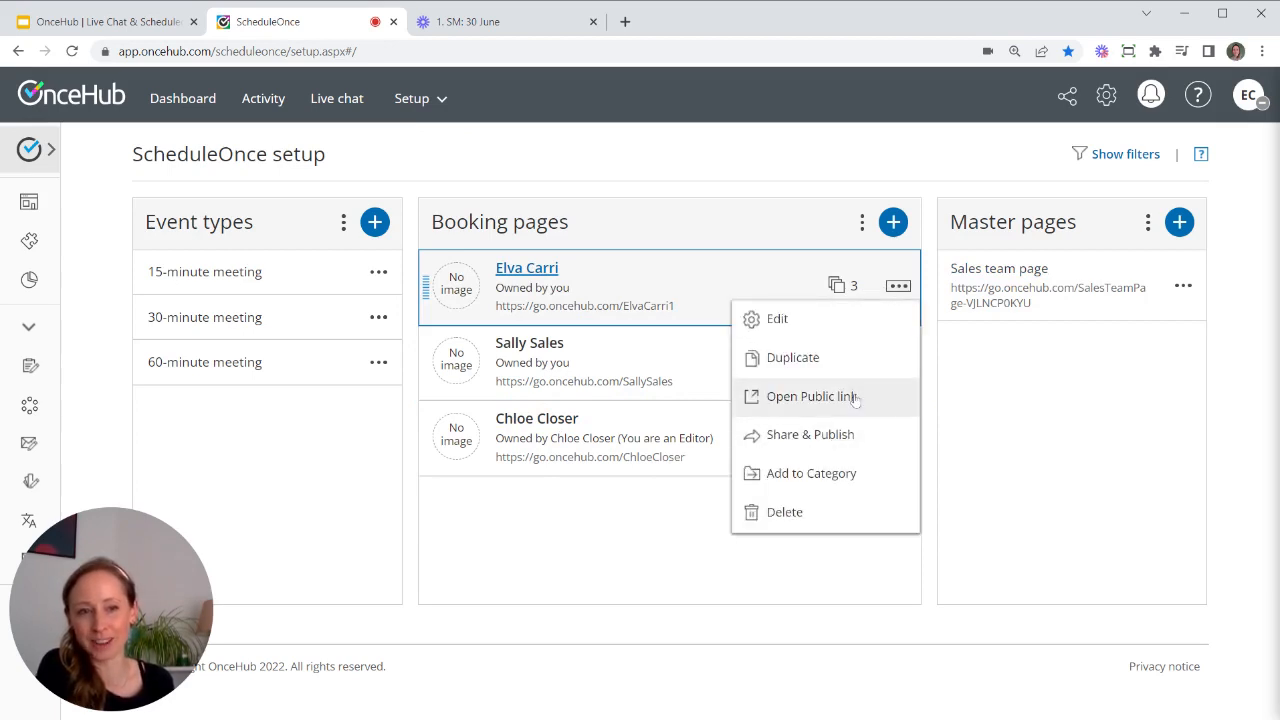
{"action": "left_click", "coordinate": [1090, 95]}
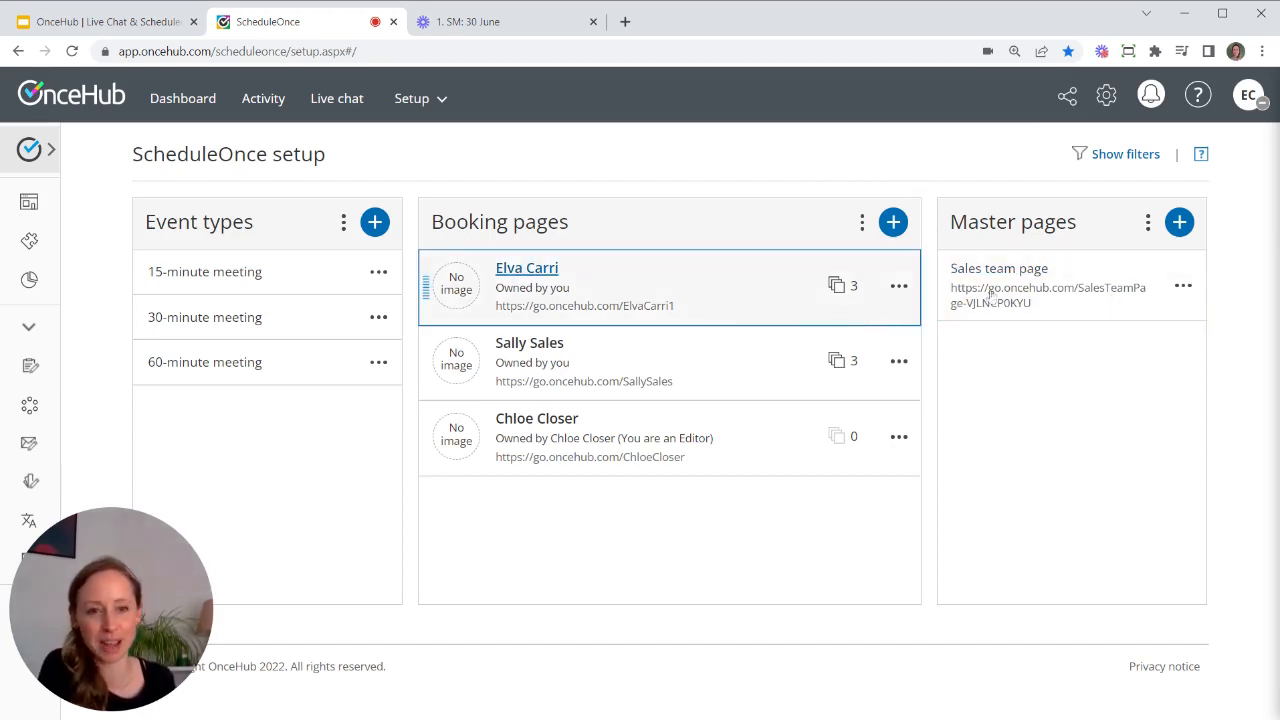
{"action": "left_click", "coordinate": [1121, 278]}
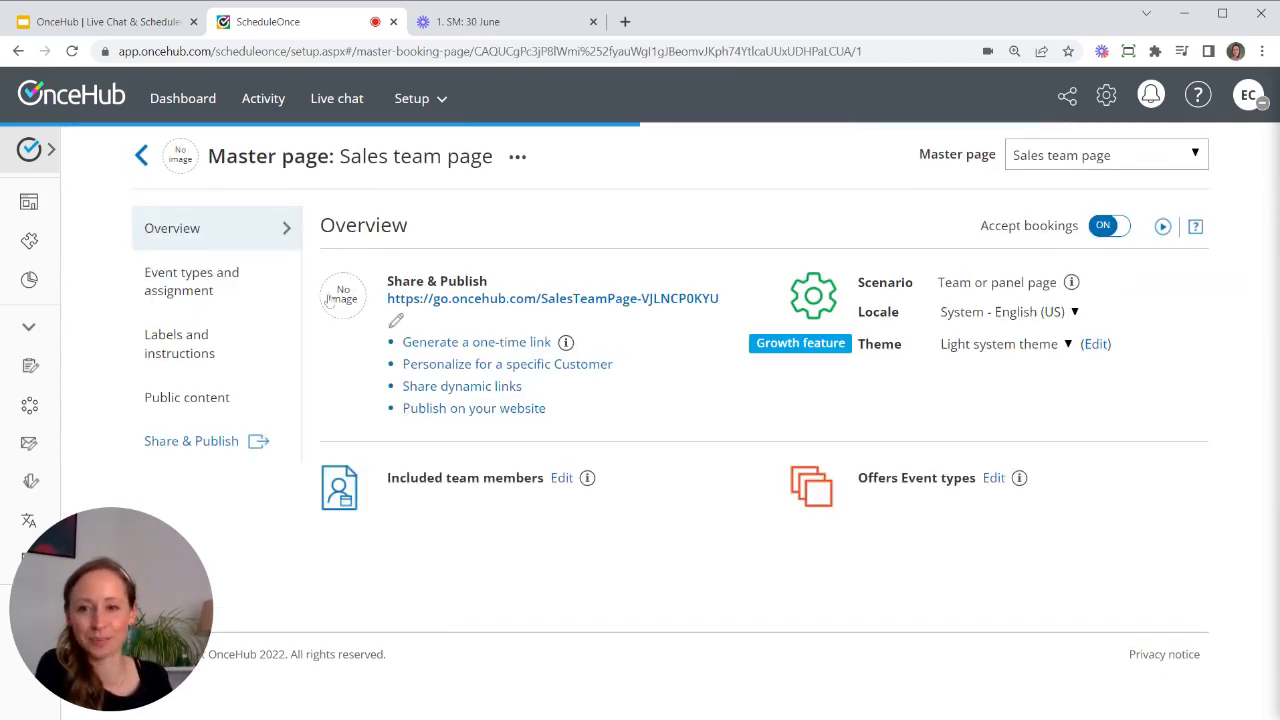
- Switch the Sales team page's event type to 30-minute meeting, keeping Sales team assignment and no extra members
{"action": "left_click", "coordinate": [170, 293]}
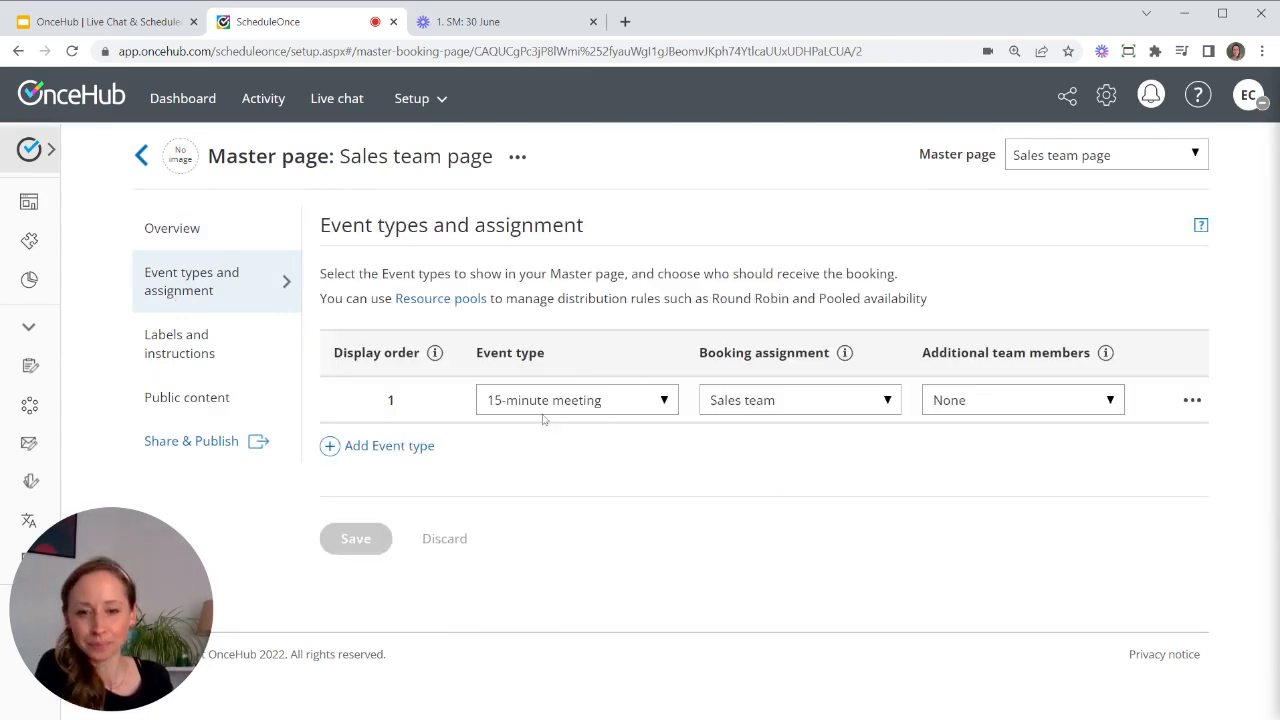
{"action": "left_click", "coordinate": [557, 408]}
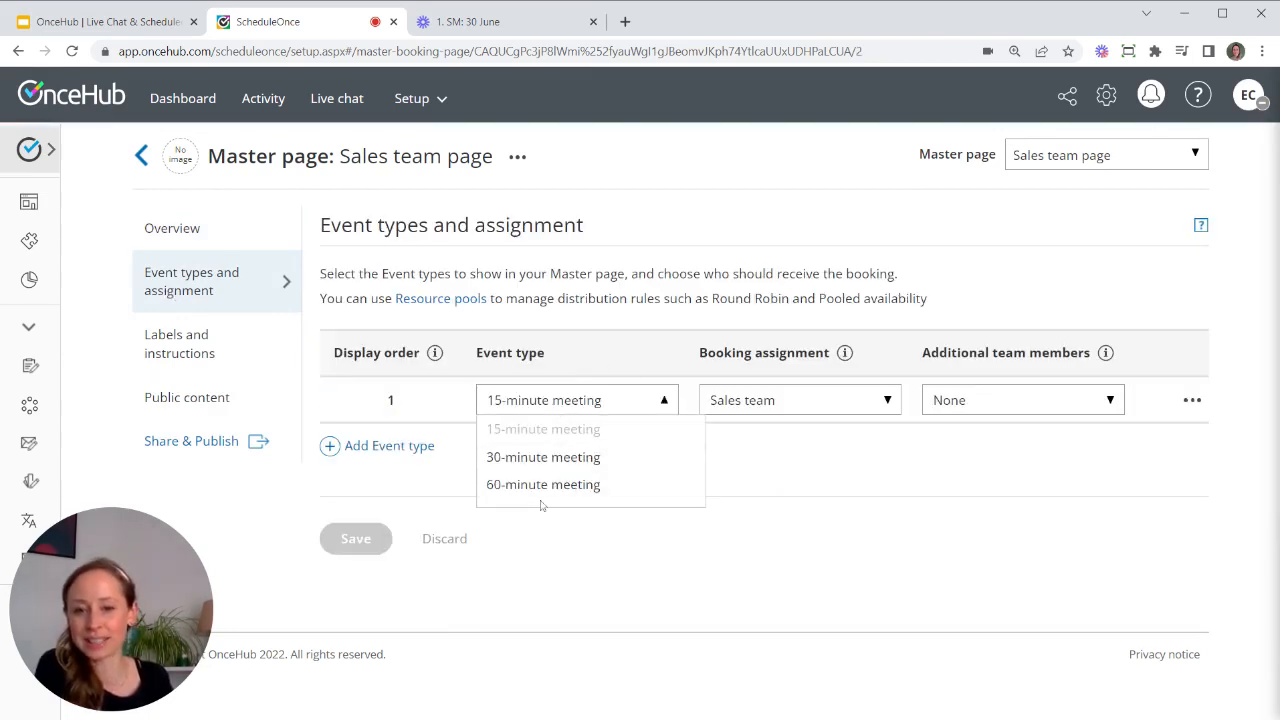
{"action": "left_click", "coordinate": [562, 458]}
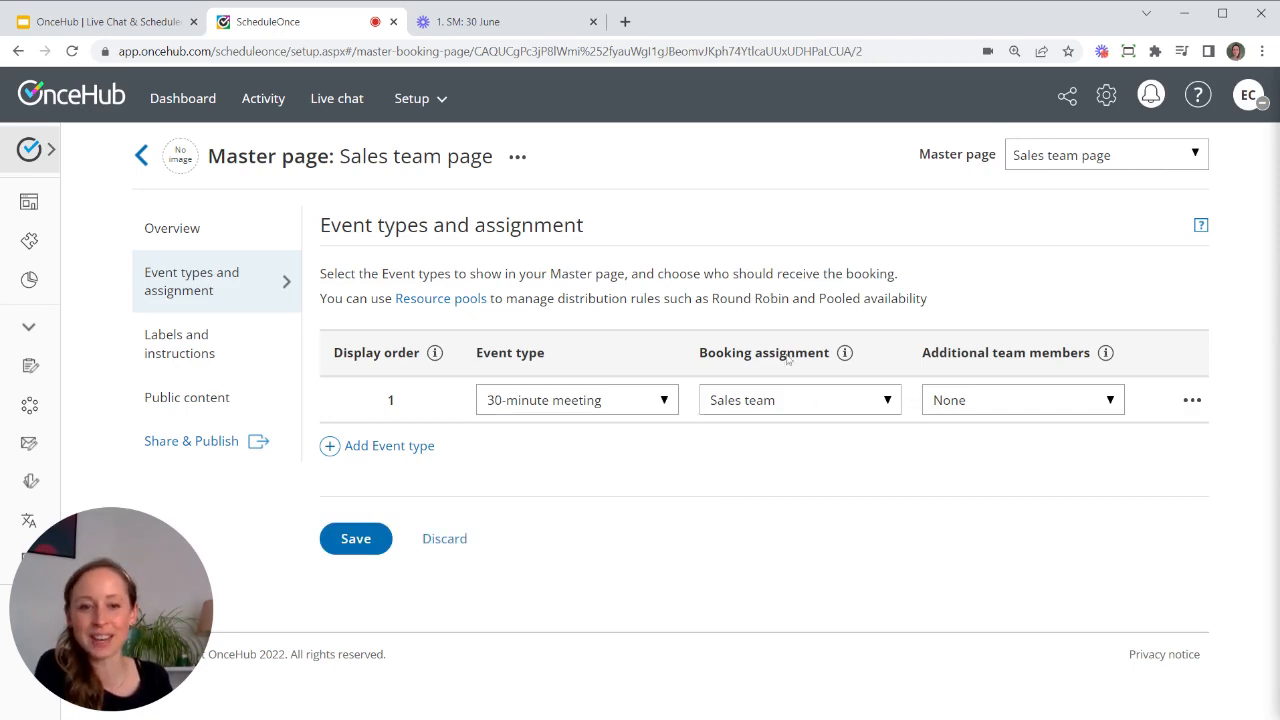
{"action": "left_click", "coordinate": [818, 403]}
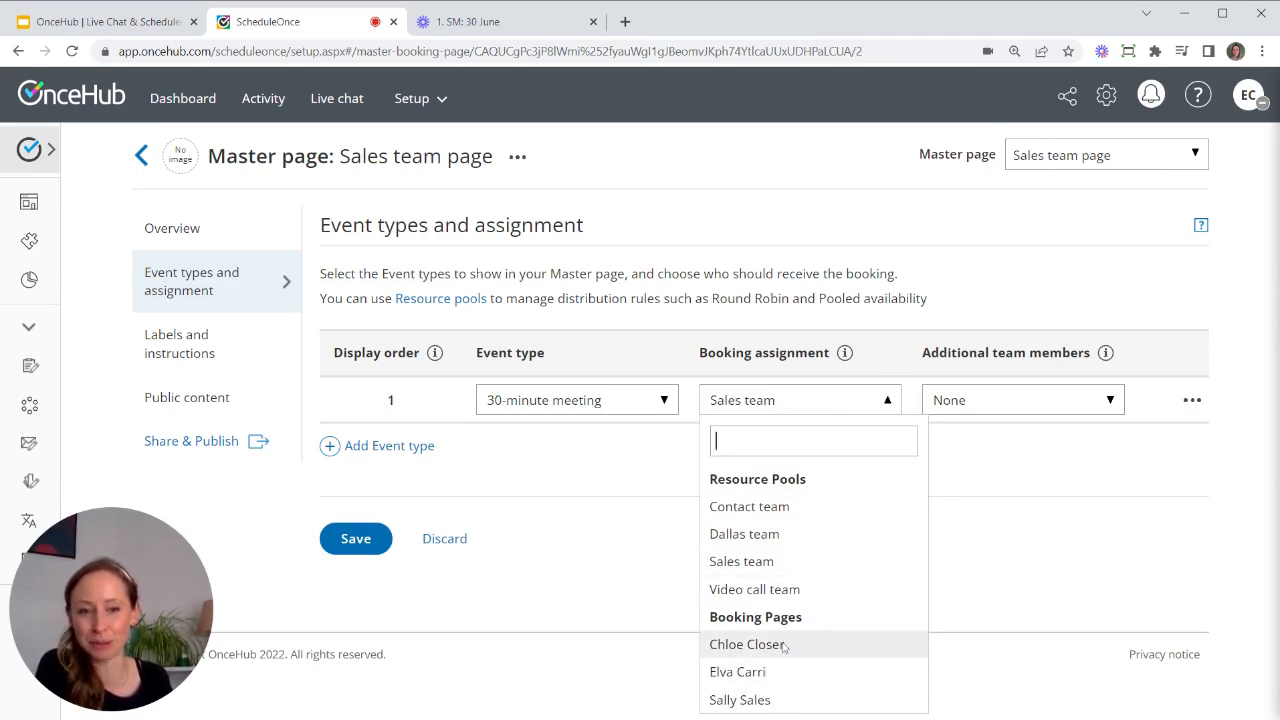
{"action": "left_click", "coordinate": [952, 271]}
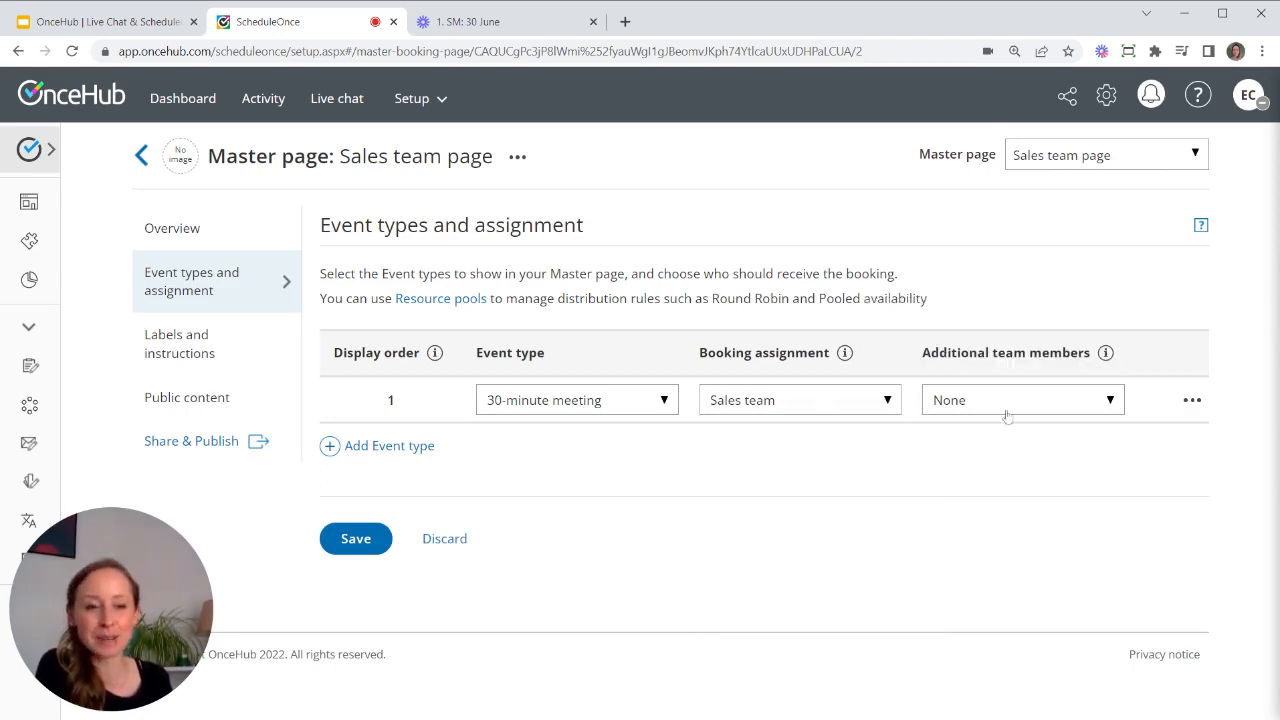
{"action": "left_click", "coordinate": [1049, 403]}
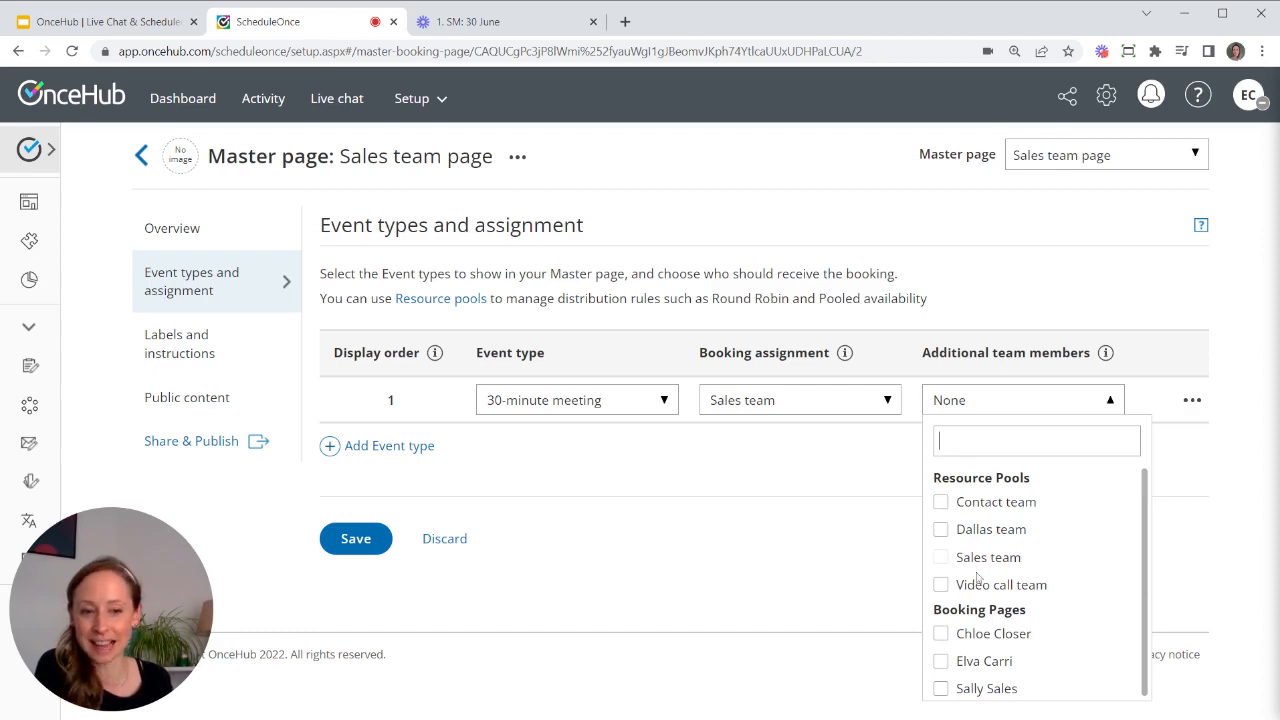
{"action": "left_click", "coordinate": [985, 273]}
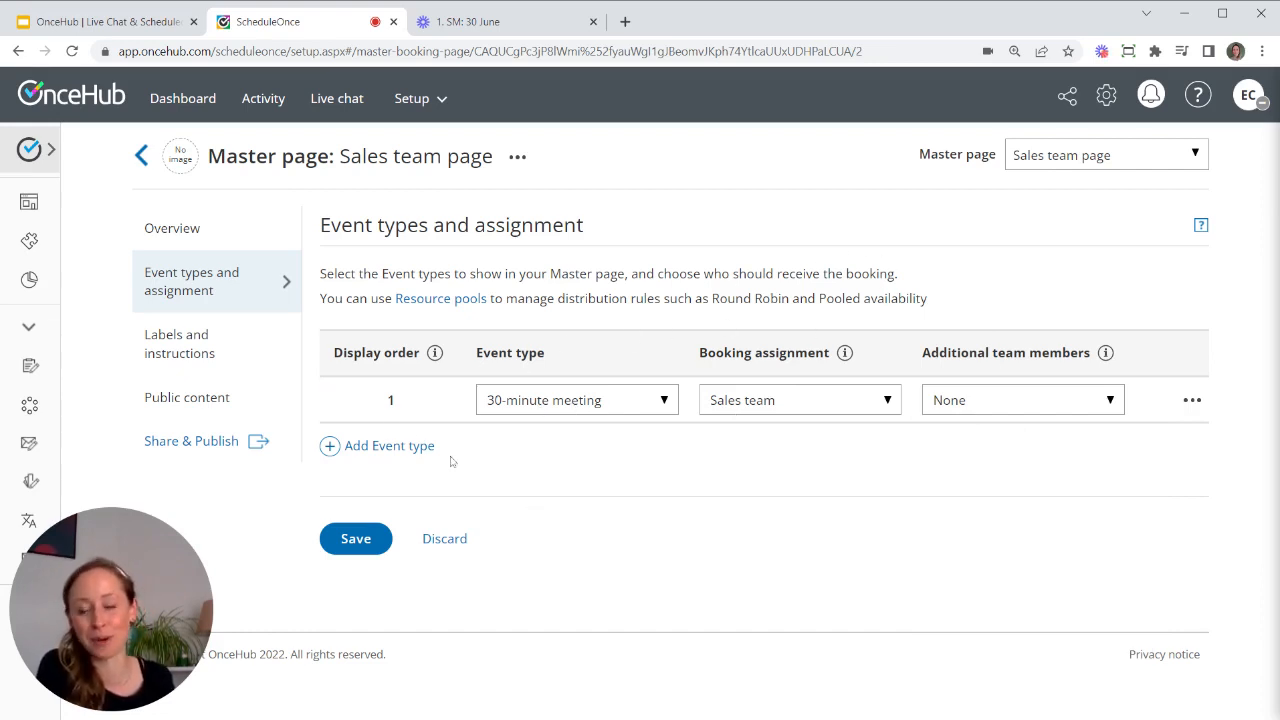
{"action": "left_click", "coordinate": [433, 100]}
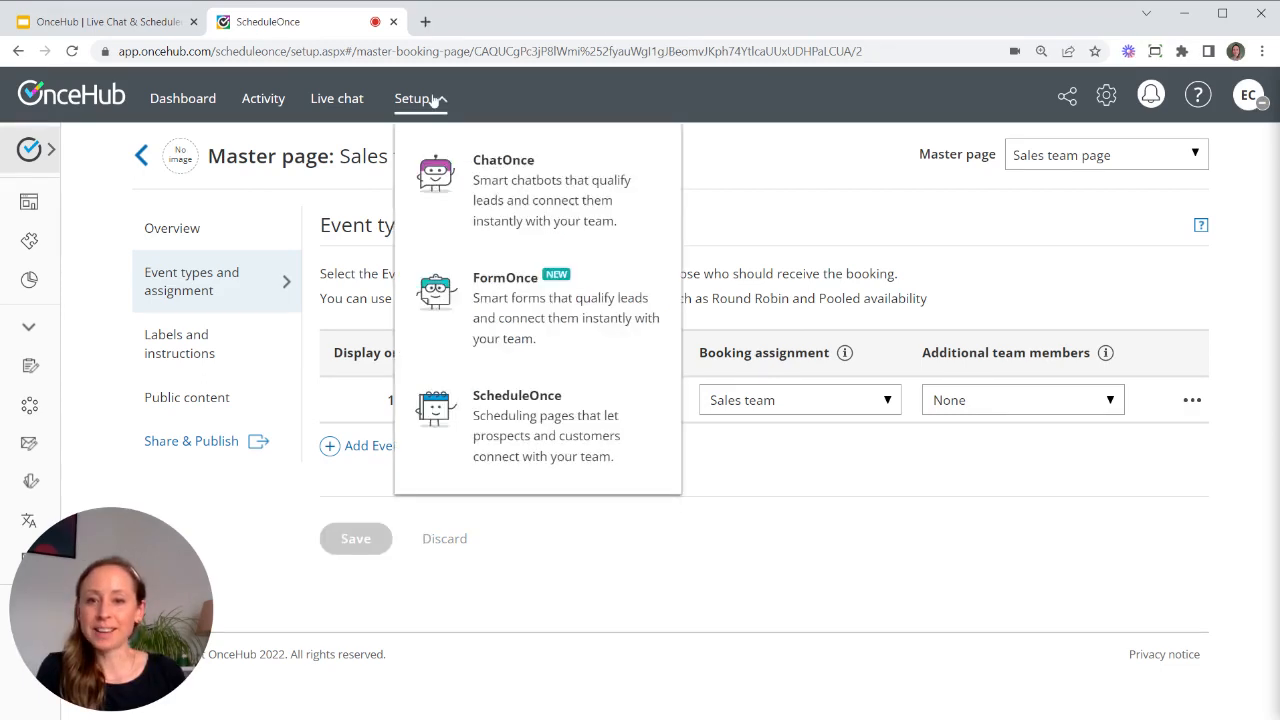
- Open the Sales bot in ChatOnce and drag a Schedule action below the Sales chat step
{"action": "left_click", "coordinate": [518, 183]}
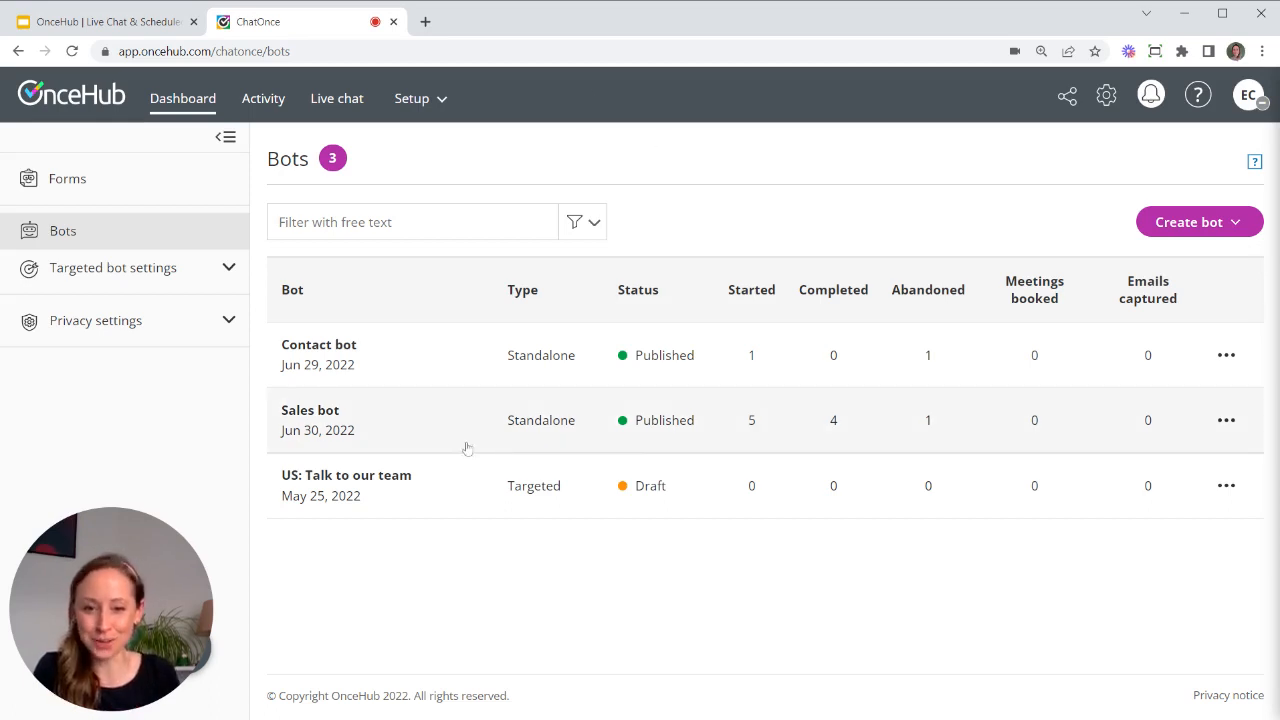
{"action": "left_click", "coordinate": [397, 424]}
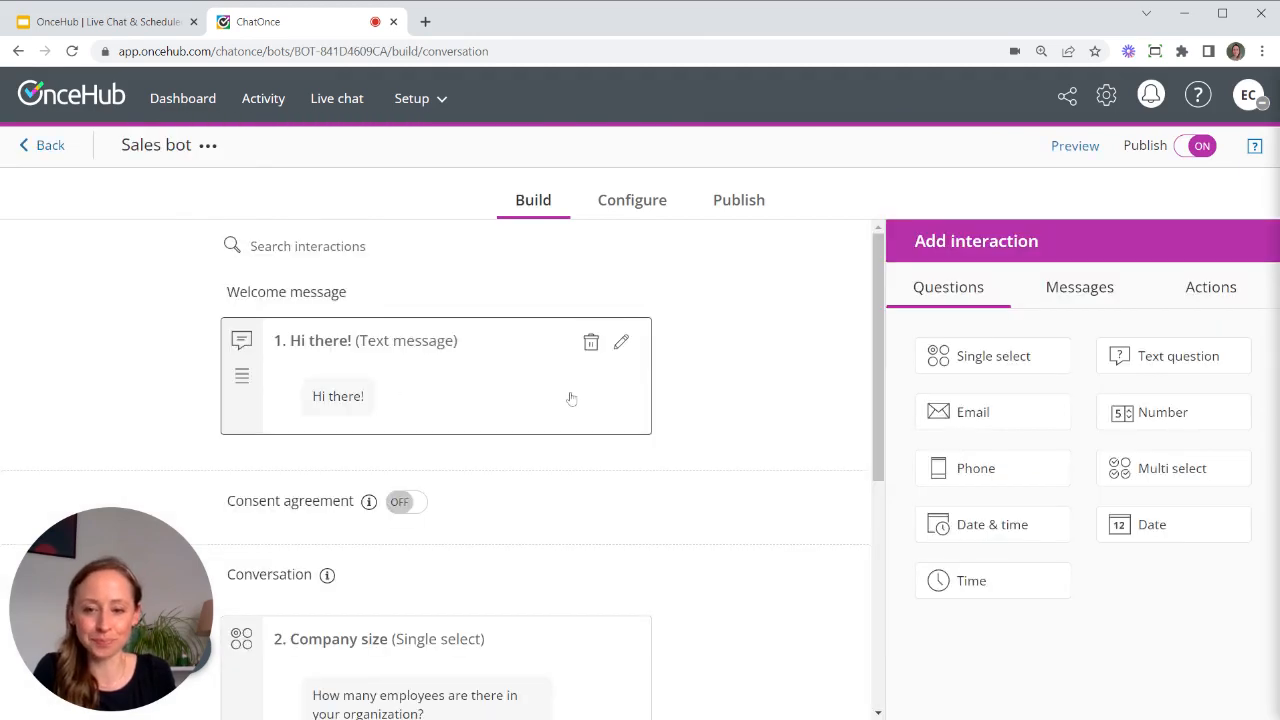
{"action": "scroll", "coordinate": [720, 461], "scroll_direction": "down", "scroll_amount": 1}
{"action": "scroll", "coordinate": [720, 461], "scroll_direction": "down", "scroll_amount": 3}
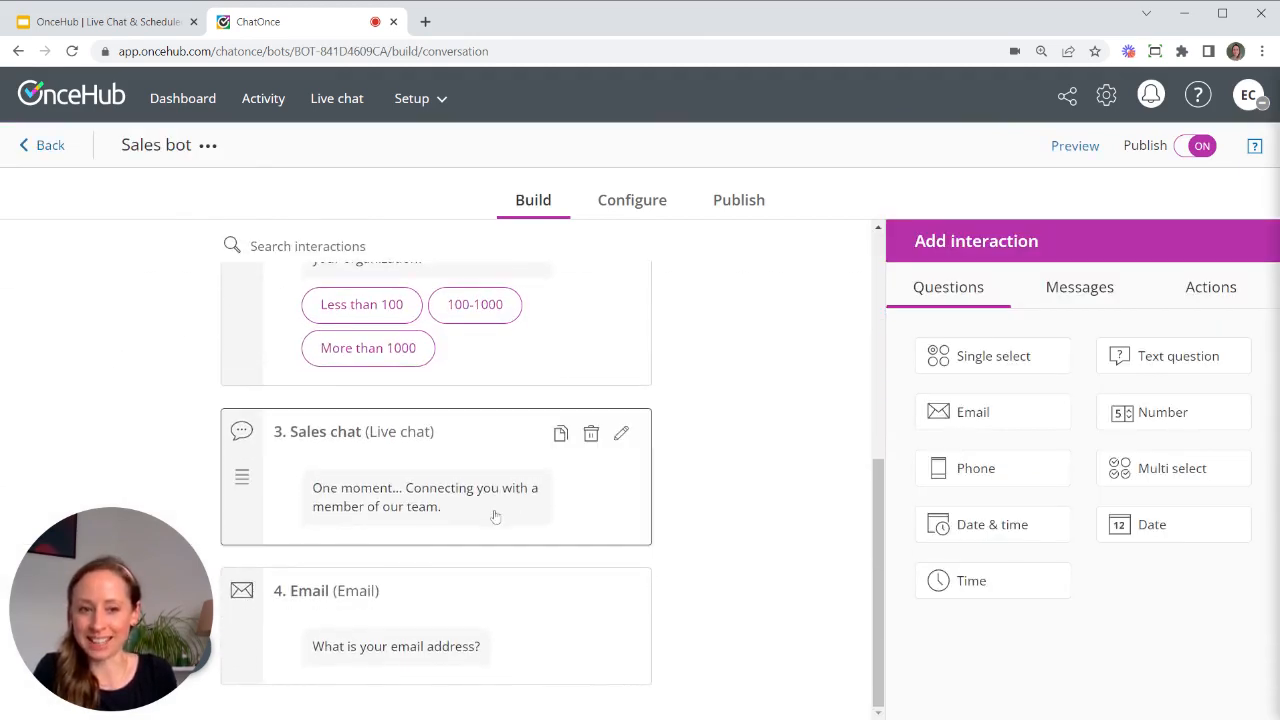
{"action": "left_click", "coordinate": [1199, 306]}
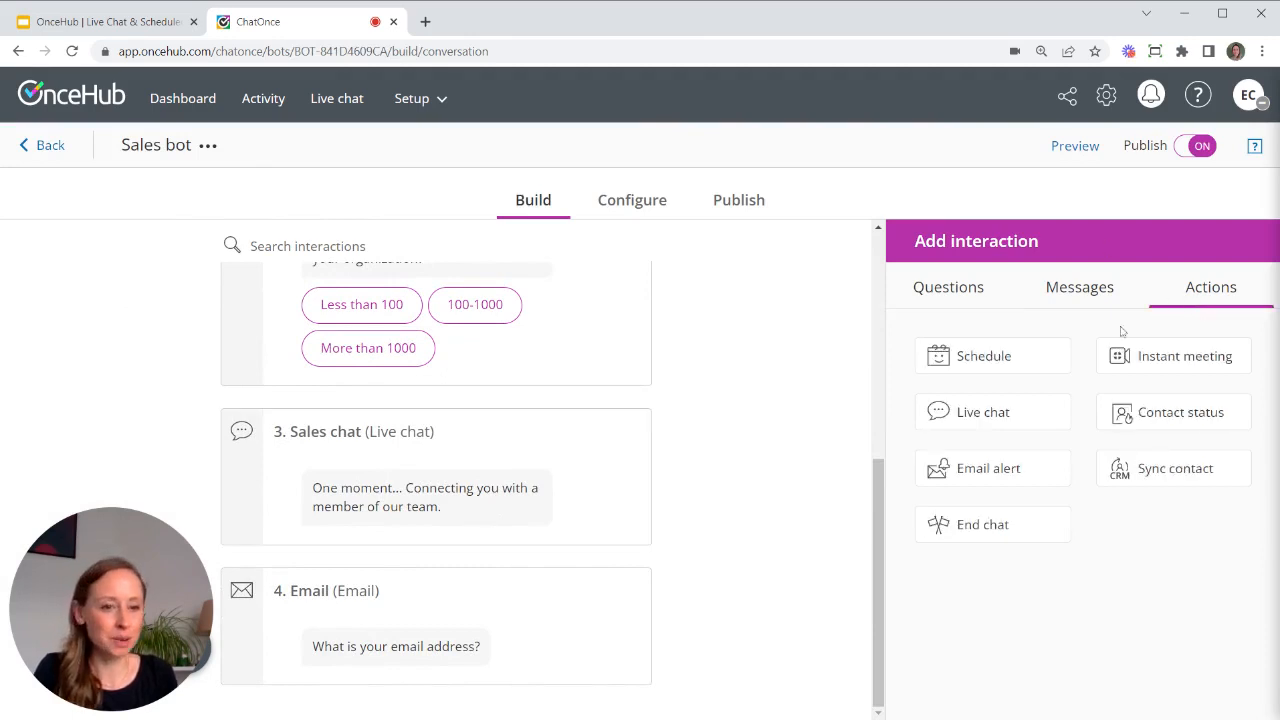
{"action": "left_click_drag", "start_coordinate": [1006, 355], "coordinate": [505, 599]}
- Label the step 'Schedule', offer the 30-minute meeting with Sales team as booking owner, and save
{"action": "type", "text": "S"}
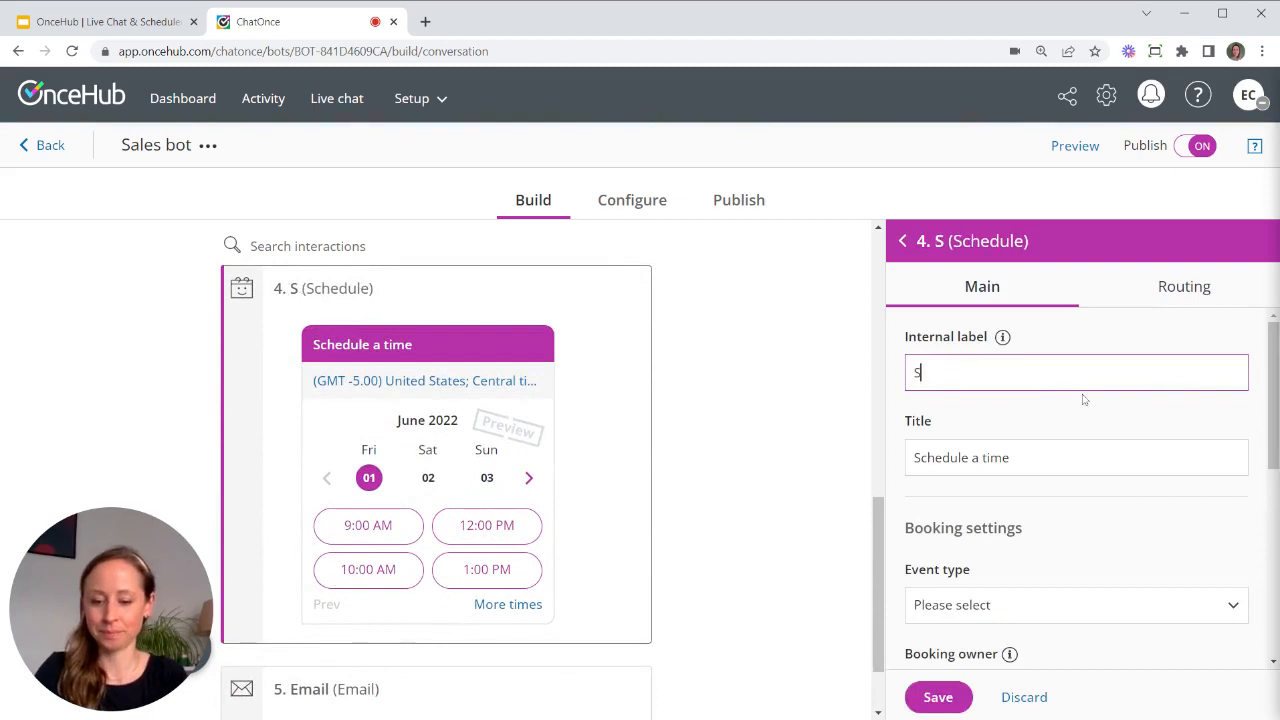
{"action": "type", "text": "chedule"}
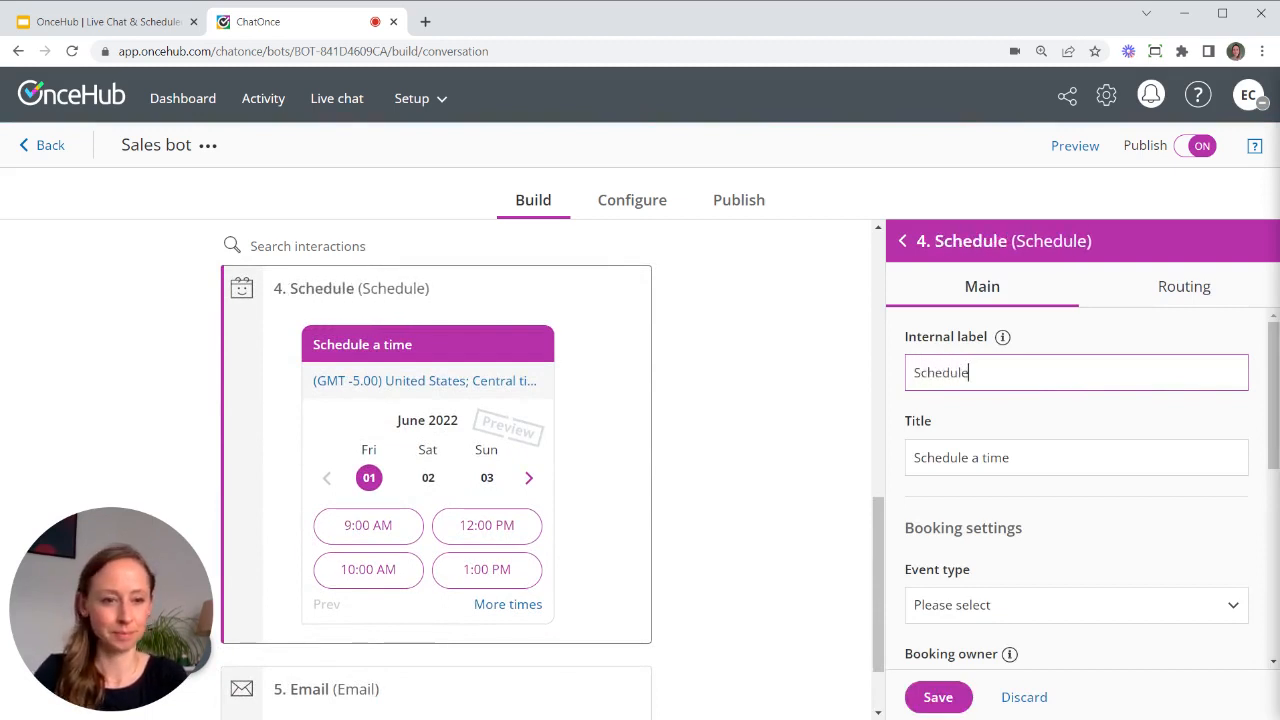
{"action": "scroll", "coordinate": [1034, 480], "scroll_direction": "down", "scroll_amount": 2}
{"action": "left_click", "coordinate": [1014, 521]}
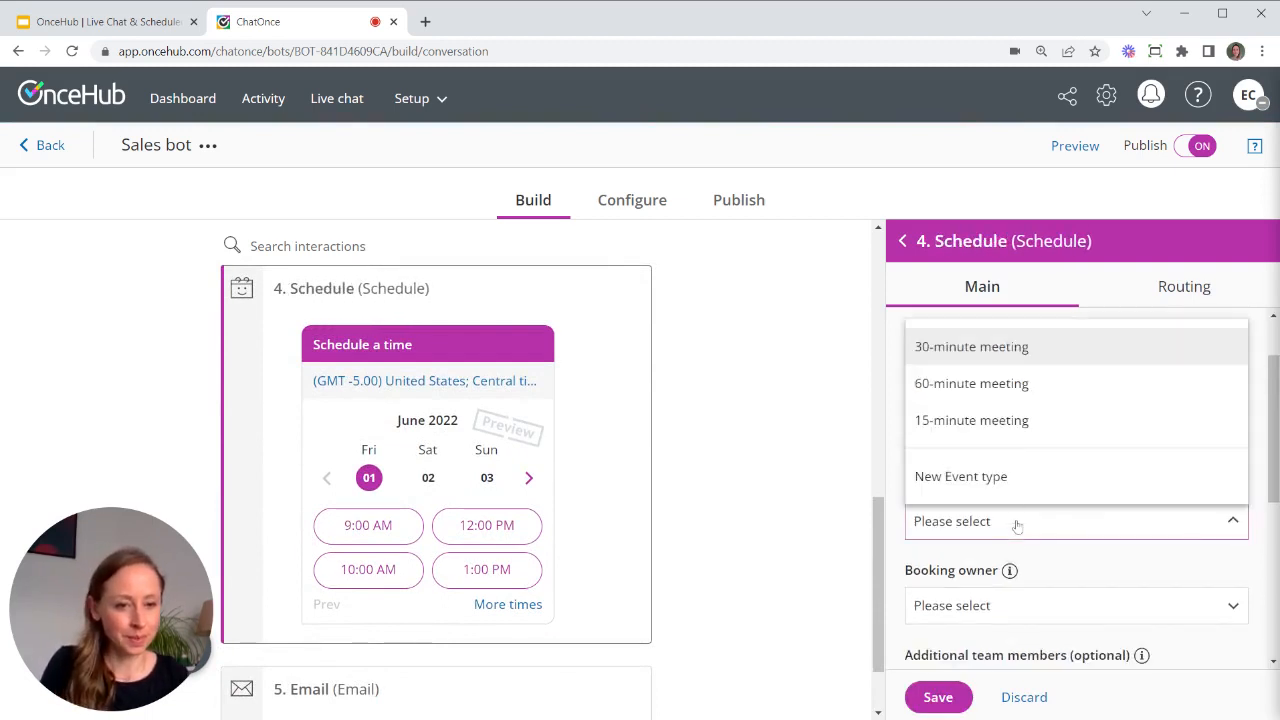
{"action": "left_click", "coordinate": [1036, 350]}
{"action": "left_click", "coordinate": [992, 606]}
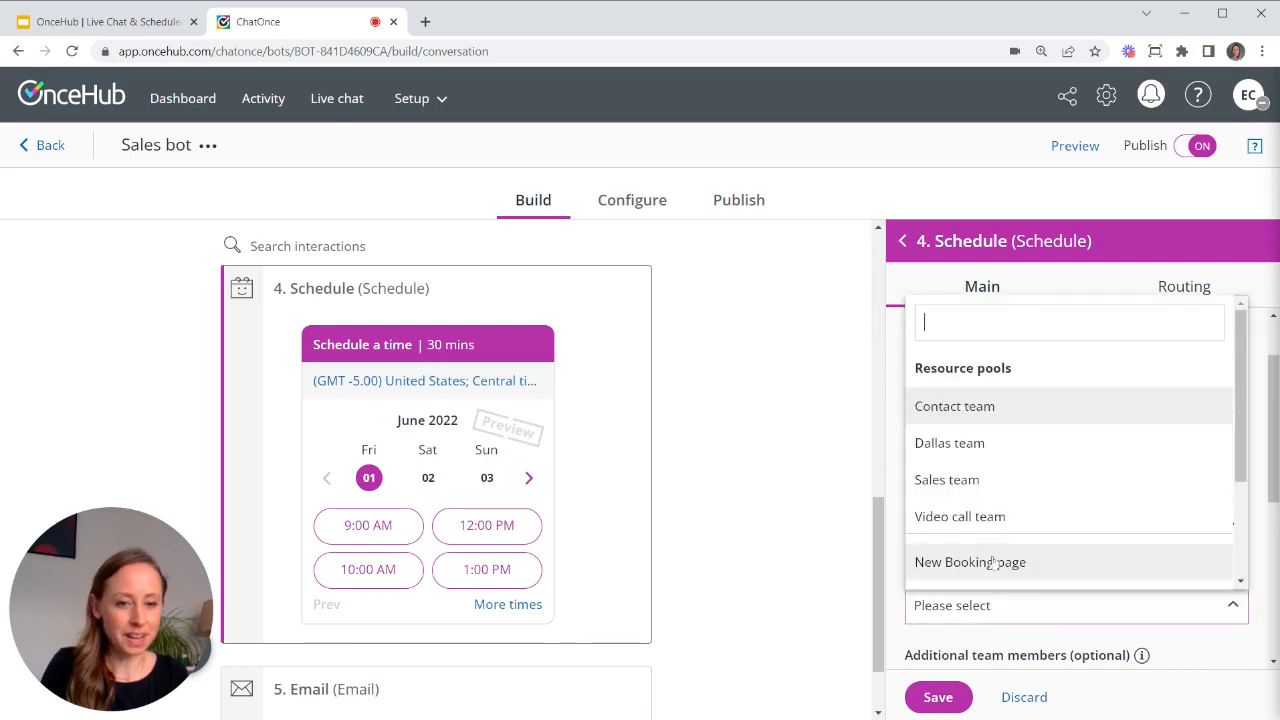
{"action": "left_click", "coordinate": [1000, 482]}
{"action": "left_click", "coordinate": [936, 697]}
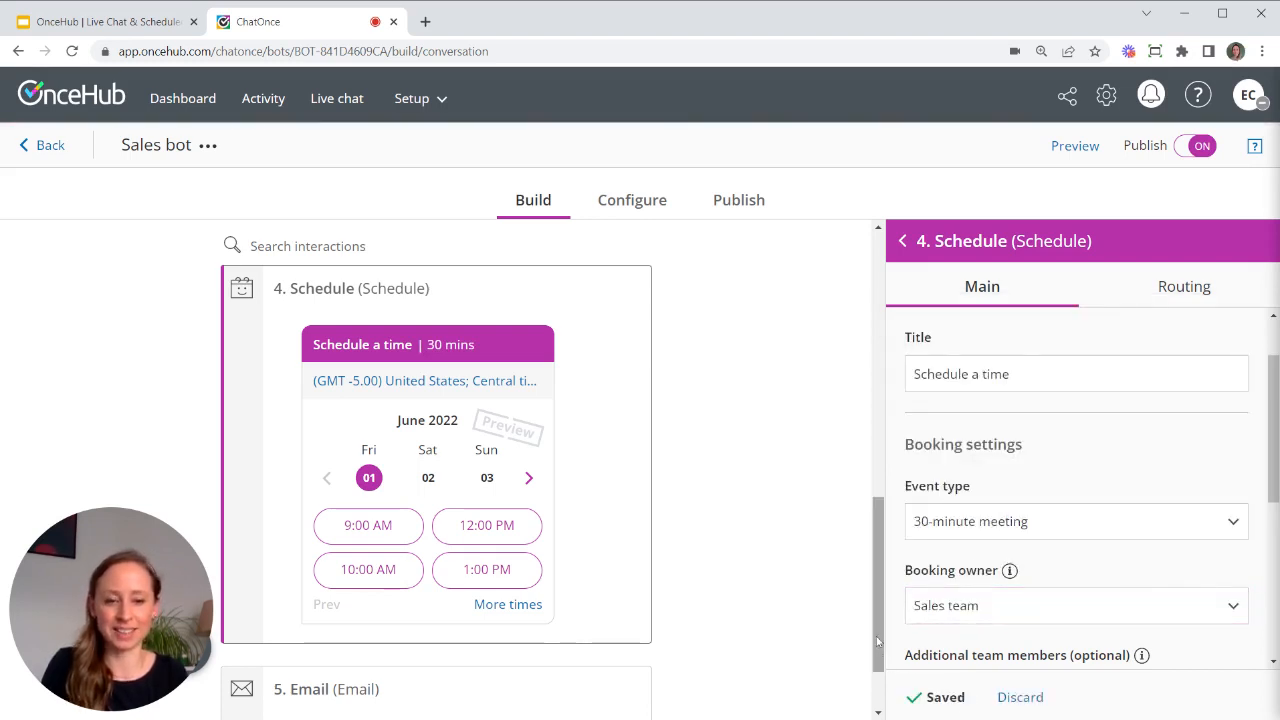
{"action": "left_click_drag", "start_coordinate": [878, 642], "coordinate": [889, 480]}
{"action": "scroll", "coordinate": [633, 511], "scroll_direction": "down", "scroll_amount": 1}
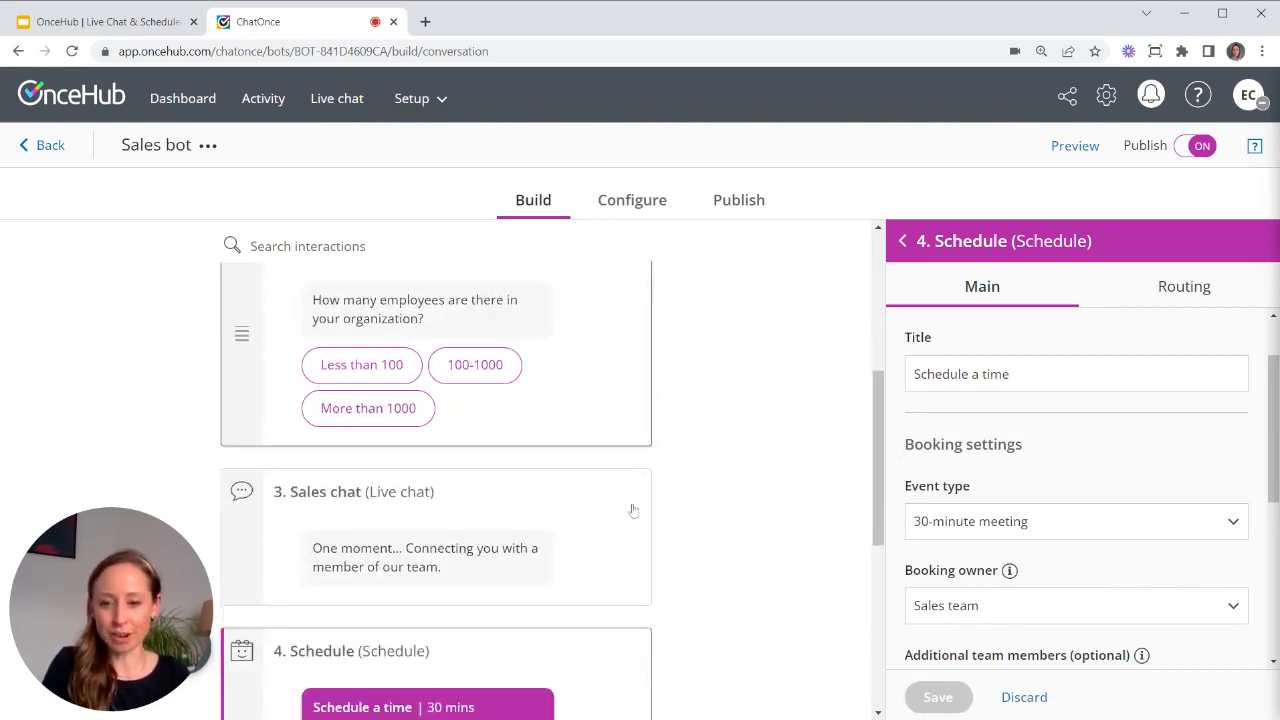
{"action": "scroll", "coordinate": [633, 511], "scroll_direction": "down", "scroll_amount": 2}
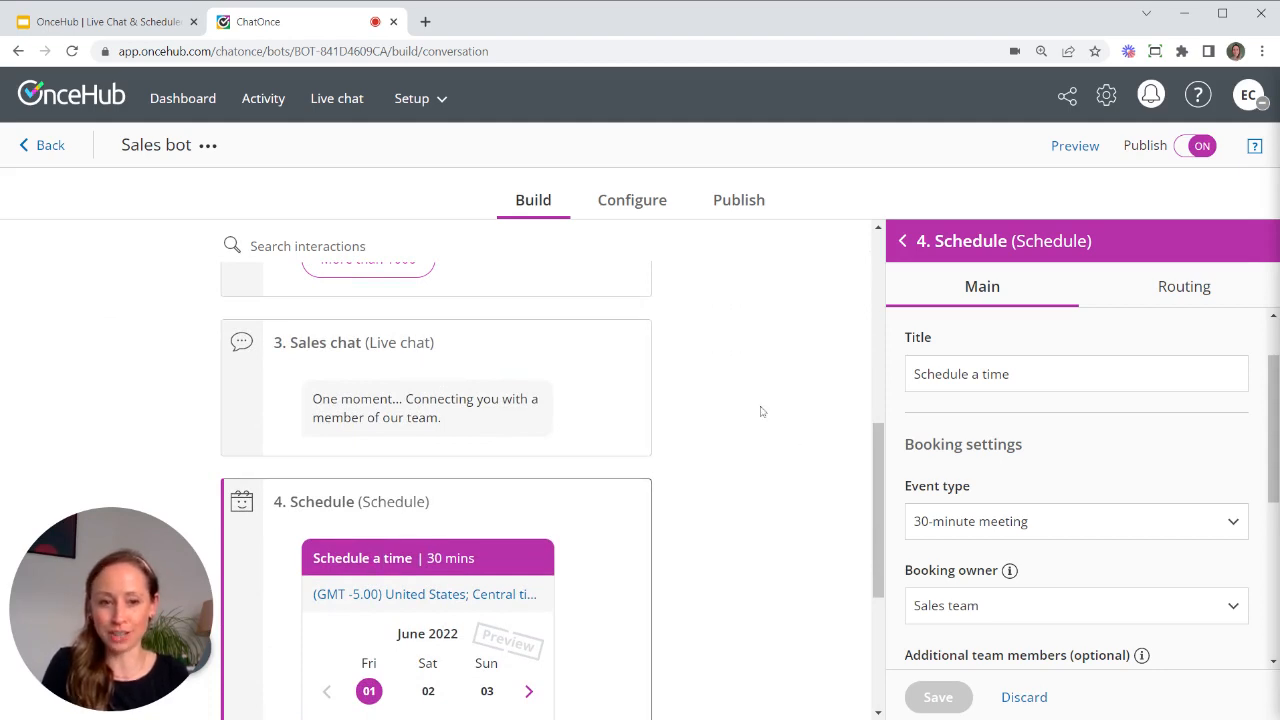
{"action": "left_click_drag", "start_coordinate": [881, 472], "coordinate": [885, 406]}
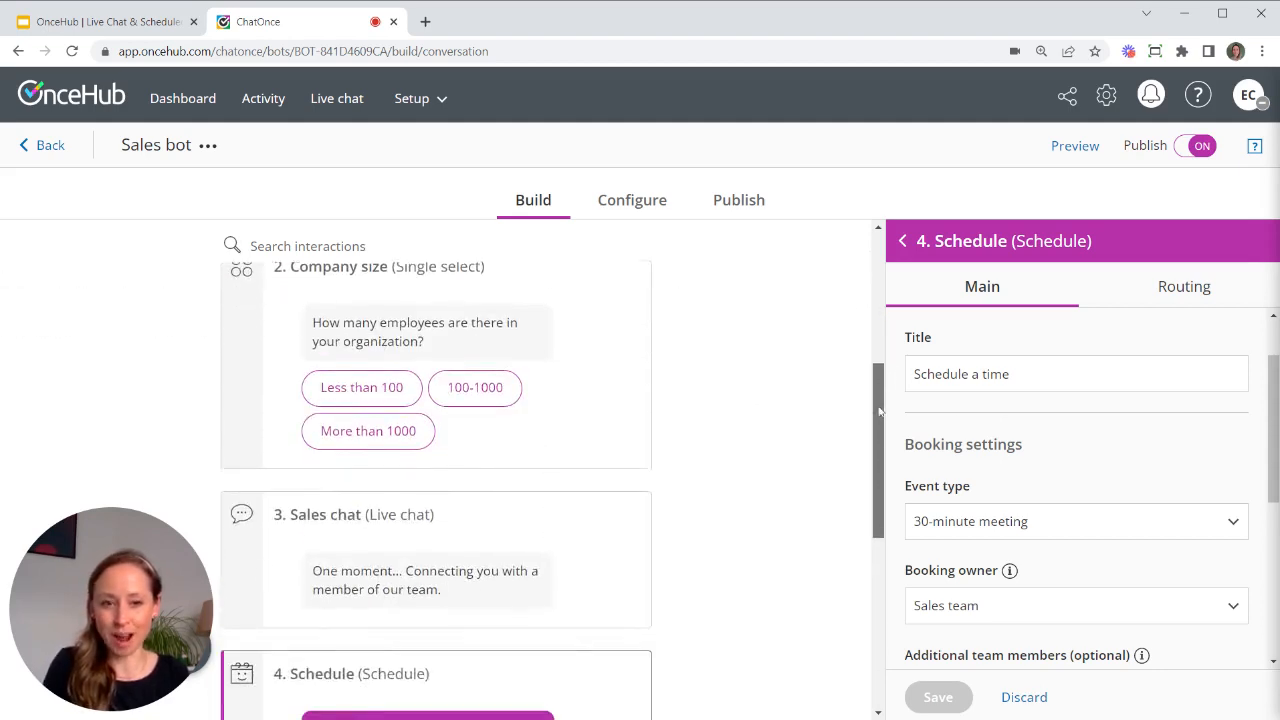
- Insert a single-select question 'Engagement options' as step 3 asking 'How would you like to meet with our team'
{"action": "left_click", "coordinate": [905, 243]}
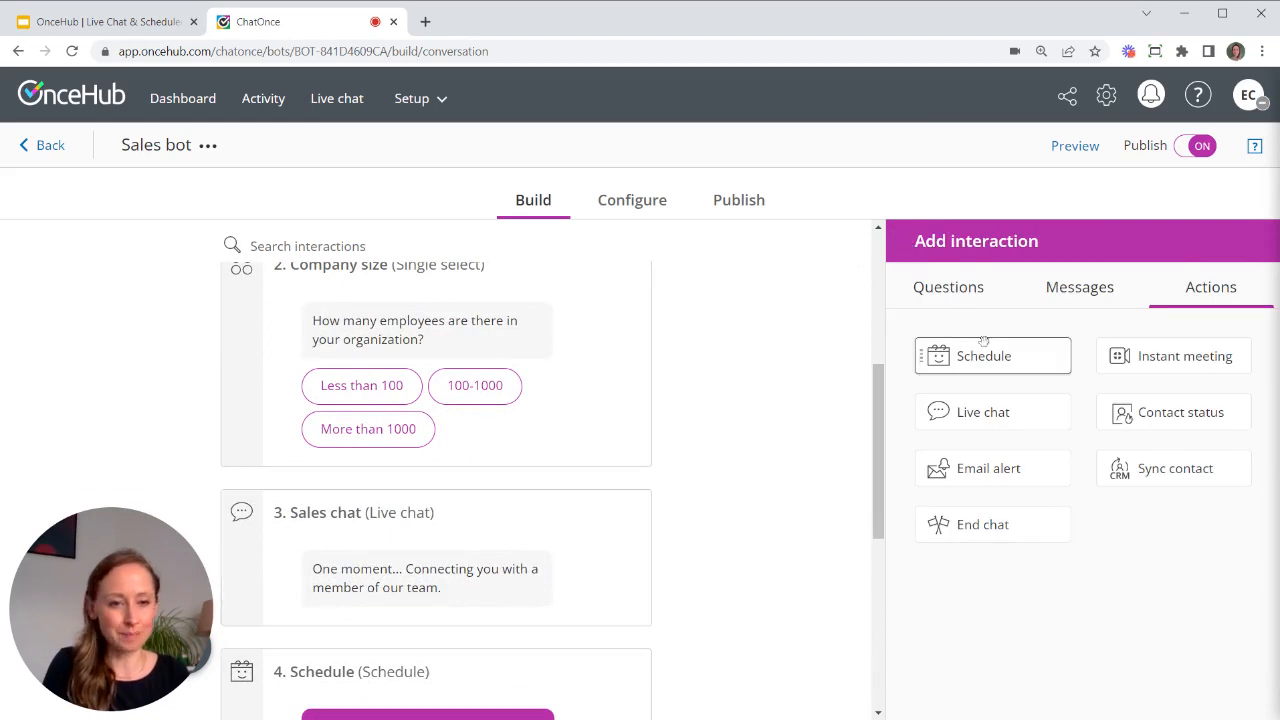
{"action": "left_click", "coordinate": [956, 289]}
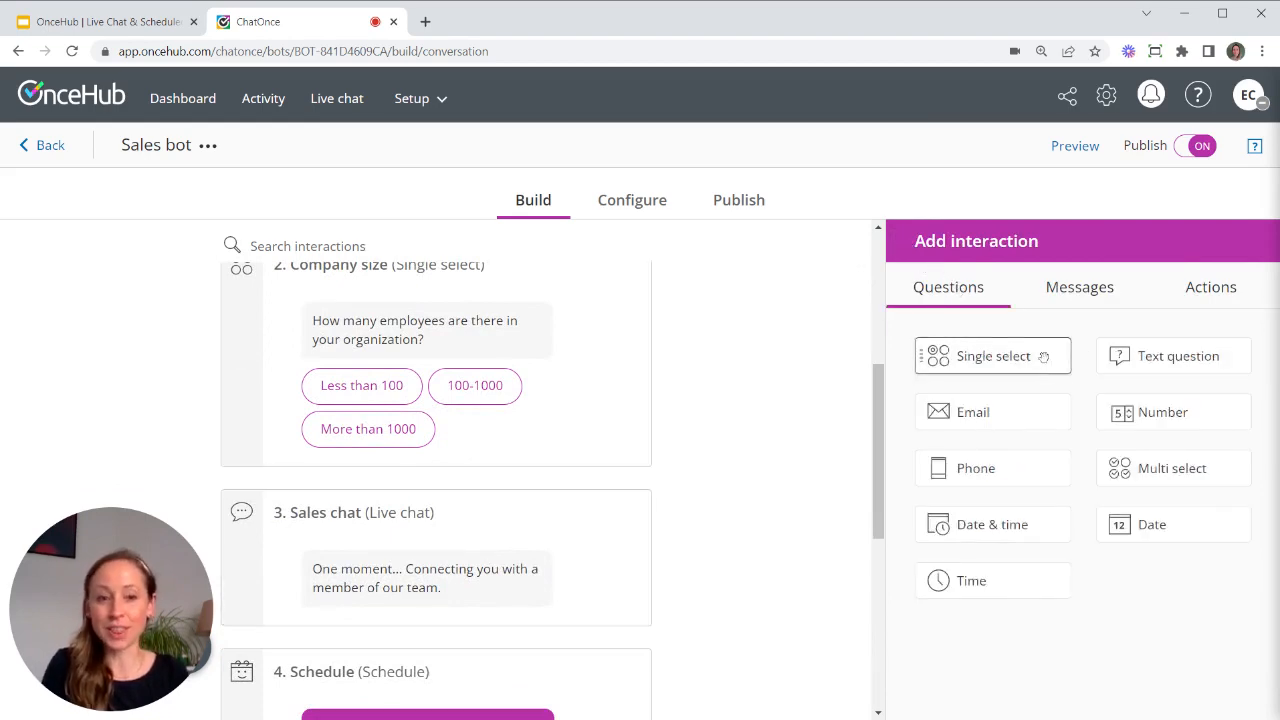
{"action": "left_click_drag", "start_coordinate": [1041, 356], "coordinate": [539, 528]}
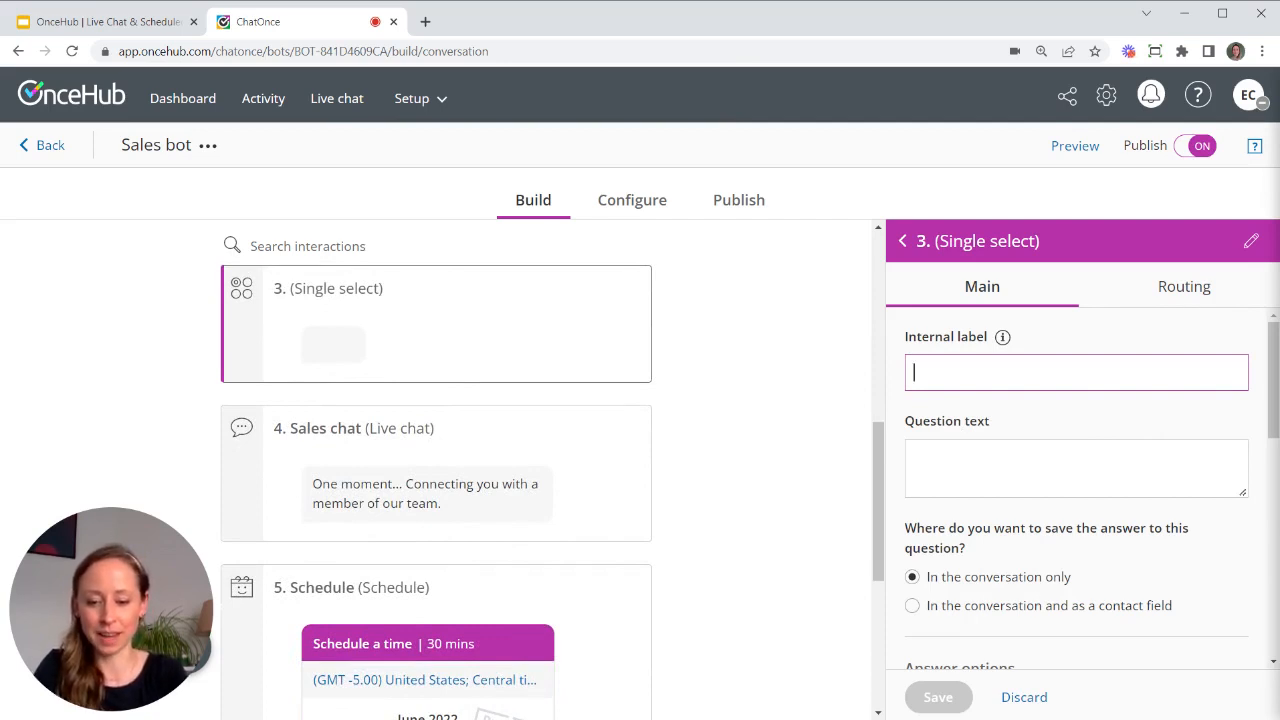
{"action": "type", "text": "Engagement "}
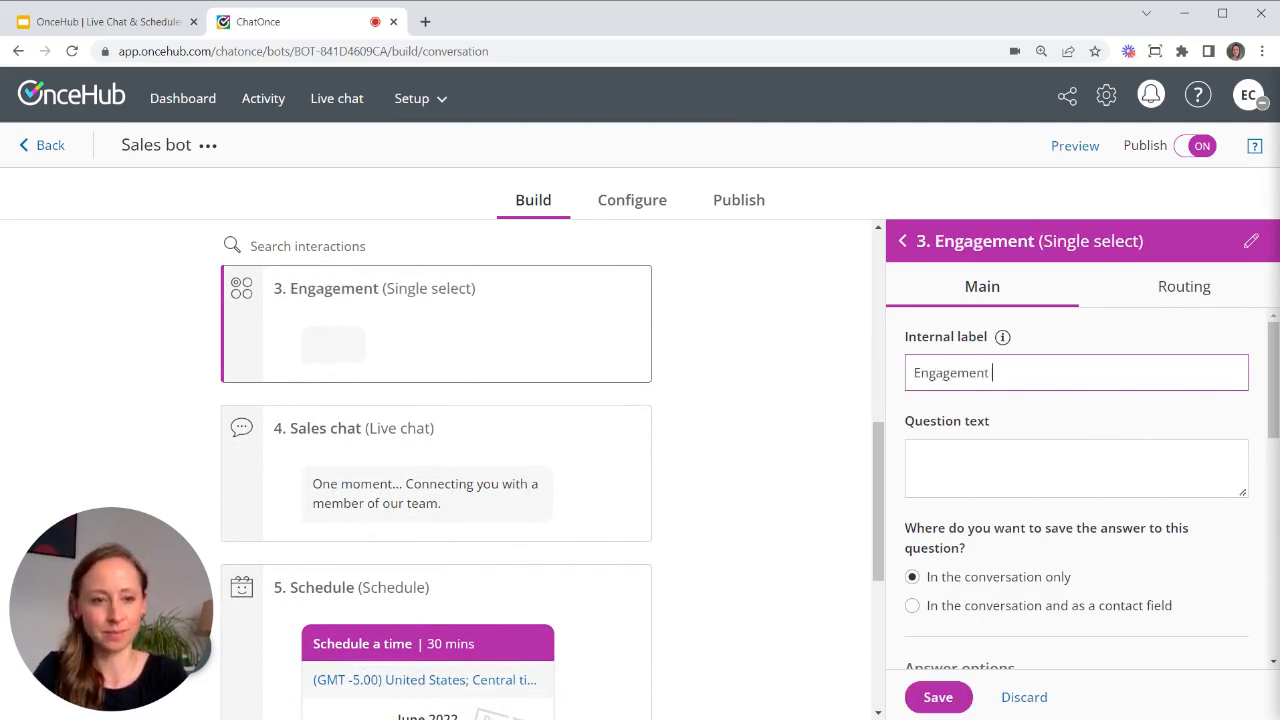
{"action": "type", "text": "options"}
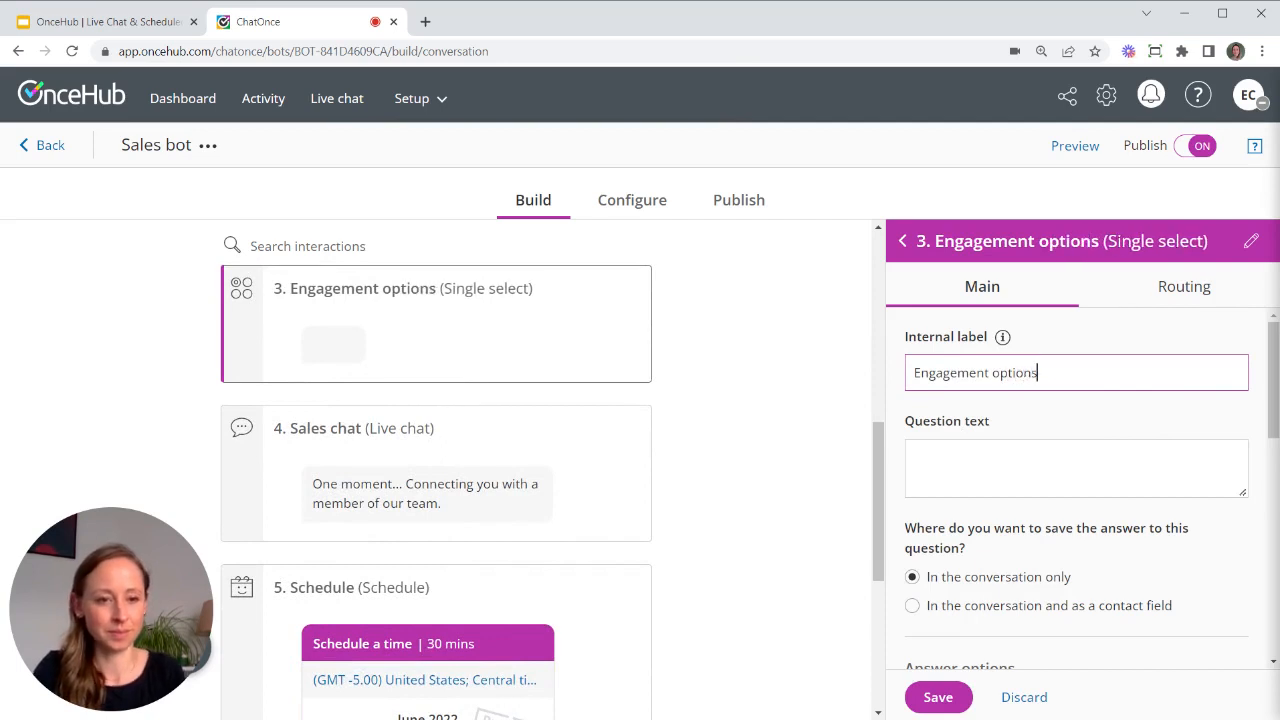
{"action": "left_click", "coordinate": [1076, 468]}
{"action": "type", "text": "H"}
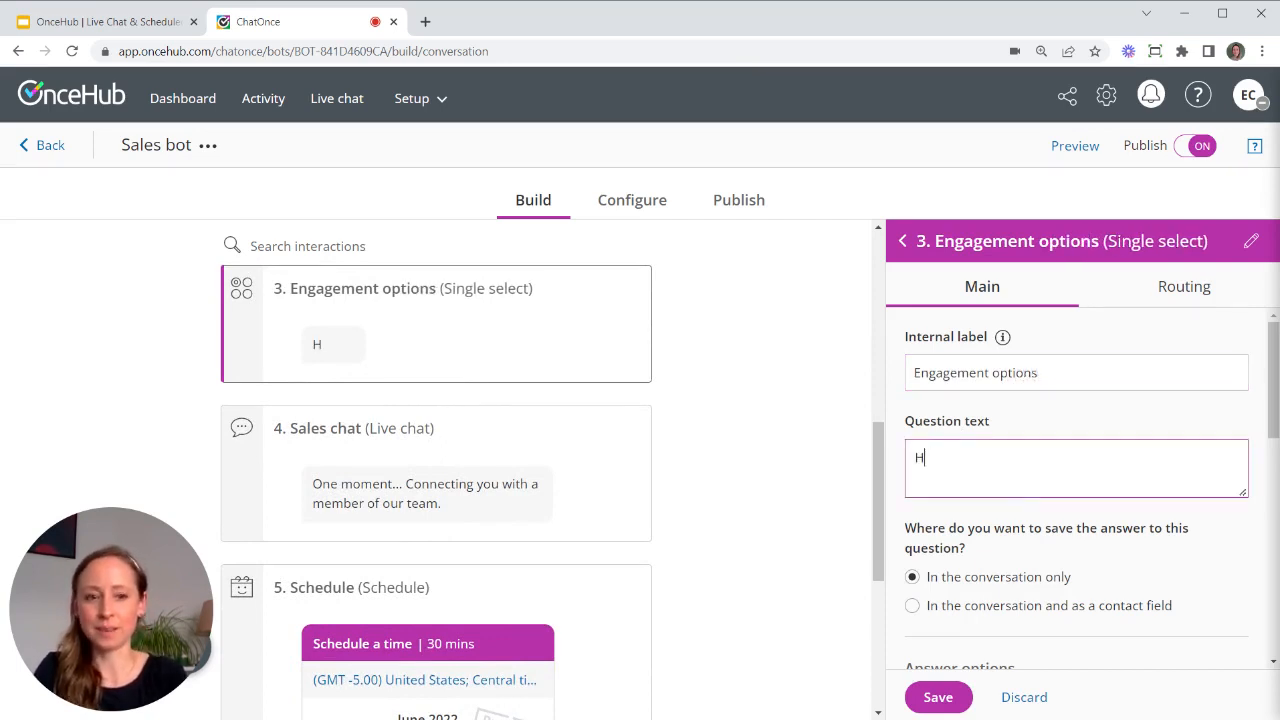
{"action": "type", "text": "ow would you "}
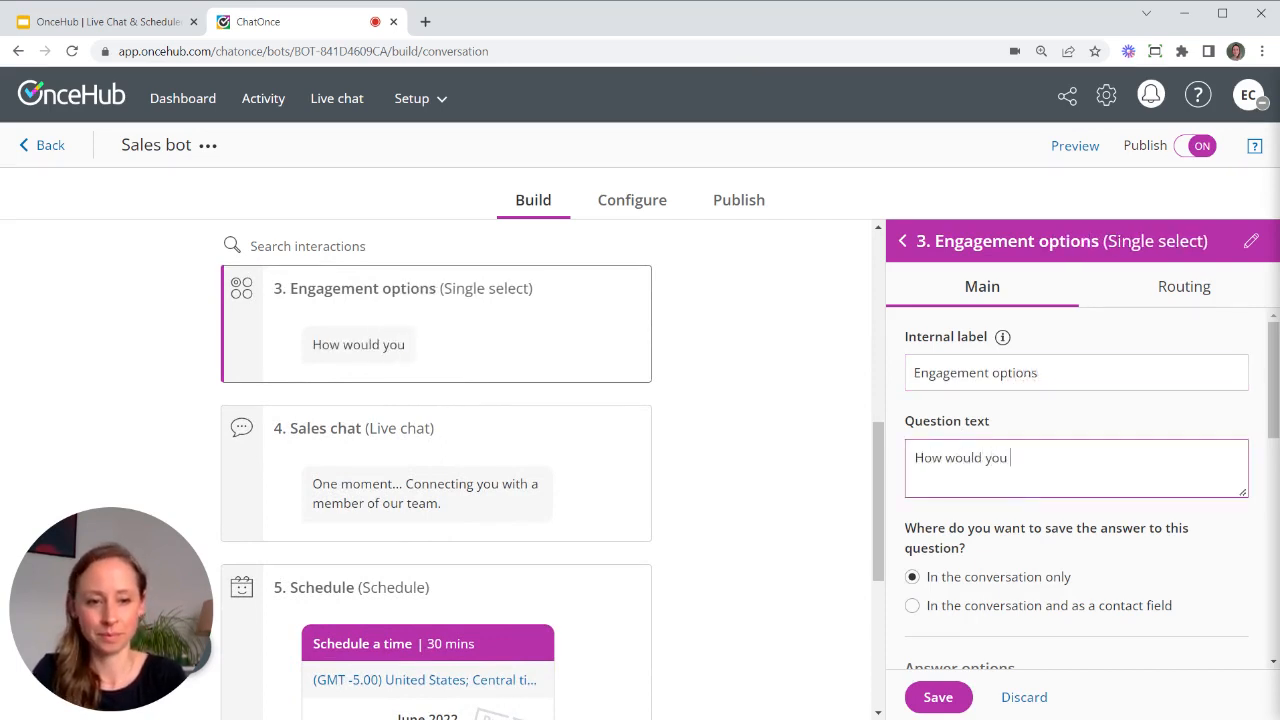
{"action": "type", "text": "like to meet "}
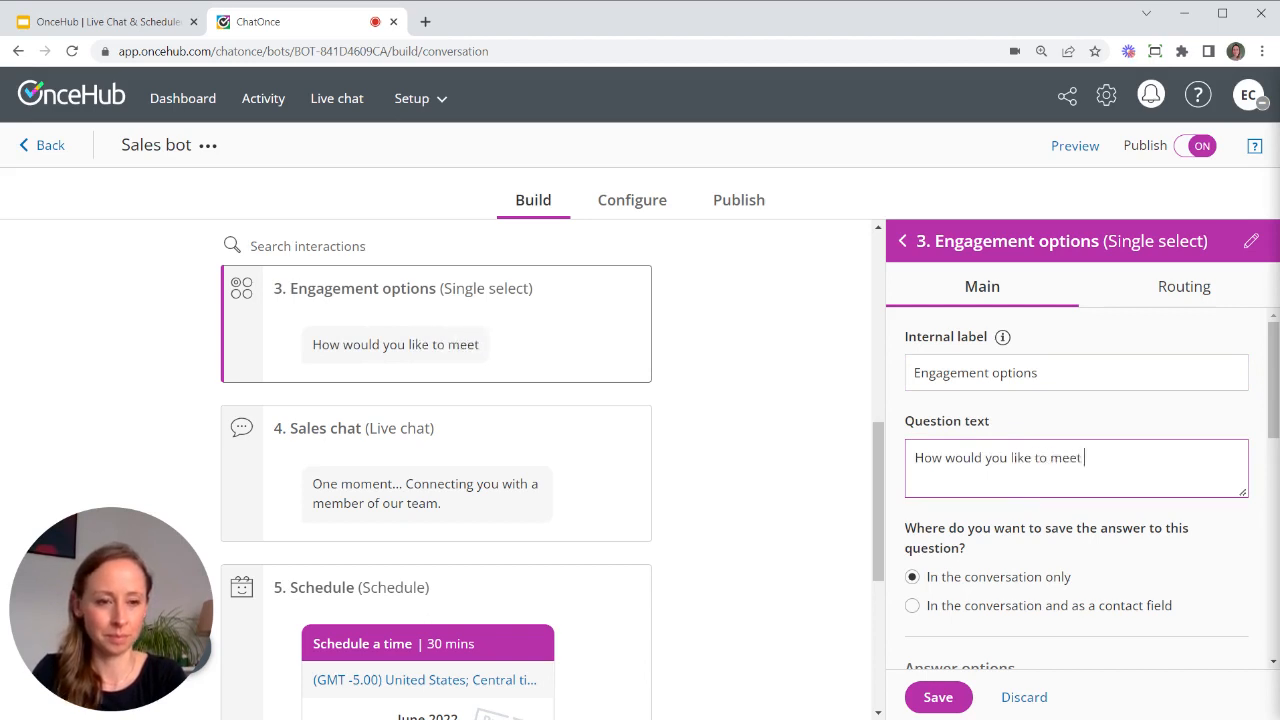
{"action": "type", "text": "with our t"}
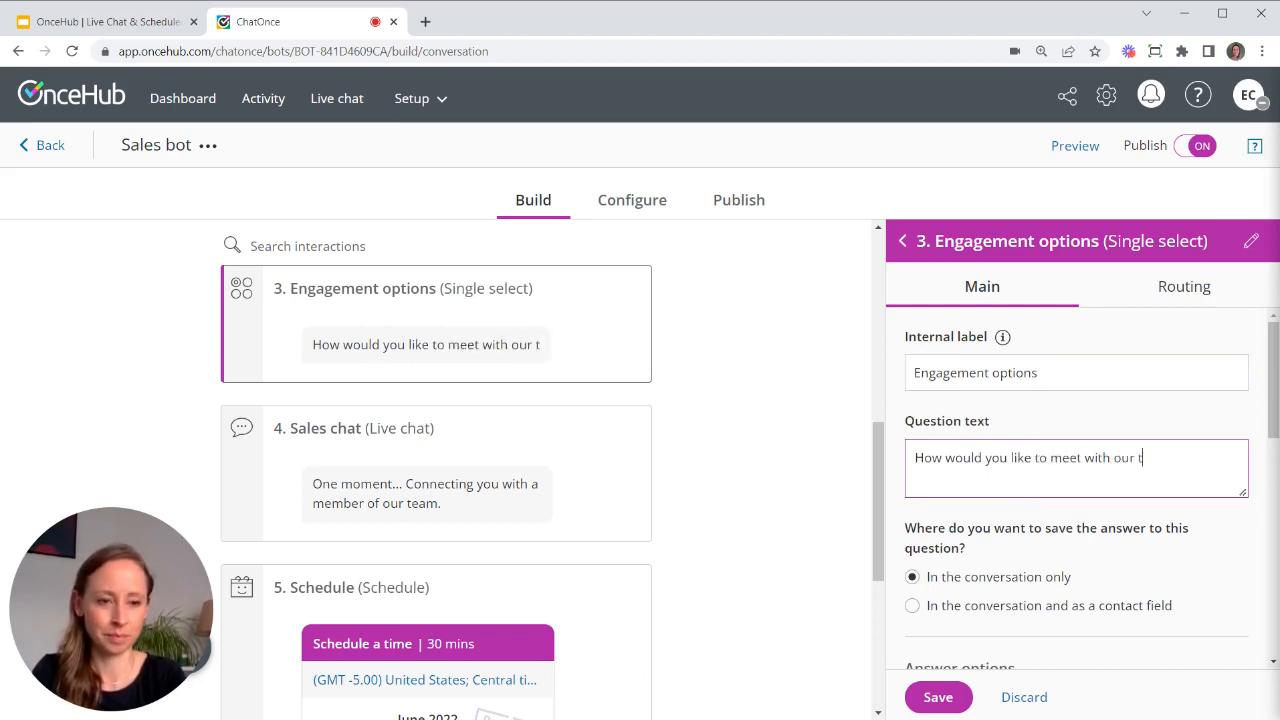
{"action": "type", "text": "eam?"}
- Add the answer options 'Live chat' and 'Scheduled meeting' and save the question
{"action": "scroll", "coordinate": [1012, 442], "scroll_direction": "down", "scroll_amount": 2}
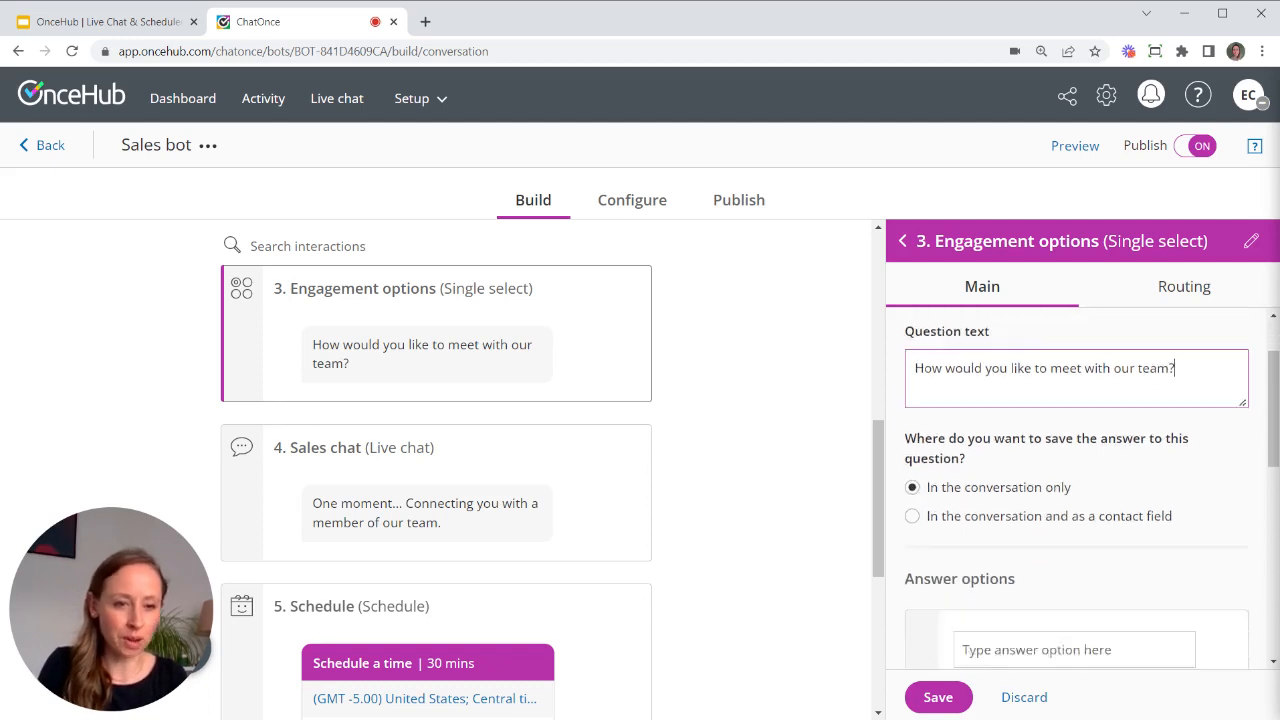
{"action": "scroll", "coordinate": [1101, 455], "scroll_direction": "up", "scroll_amount": 1}
{"action": "scroll", "coordinate": [1101, 455], "scroll_direction": "down", "scroll_amount": 2}
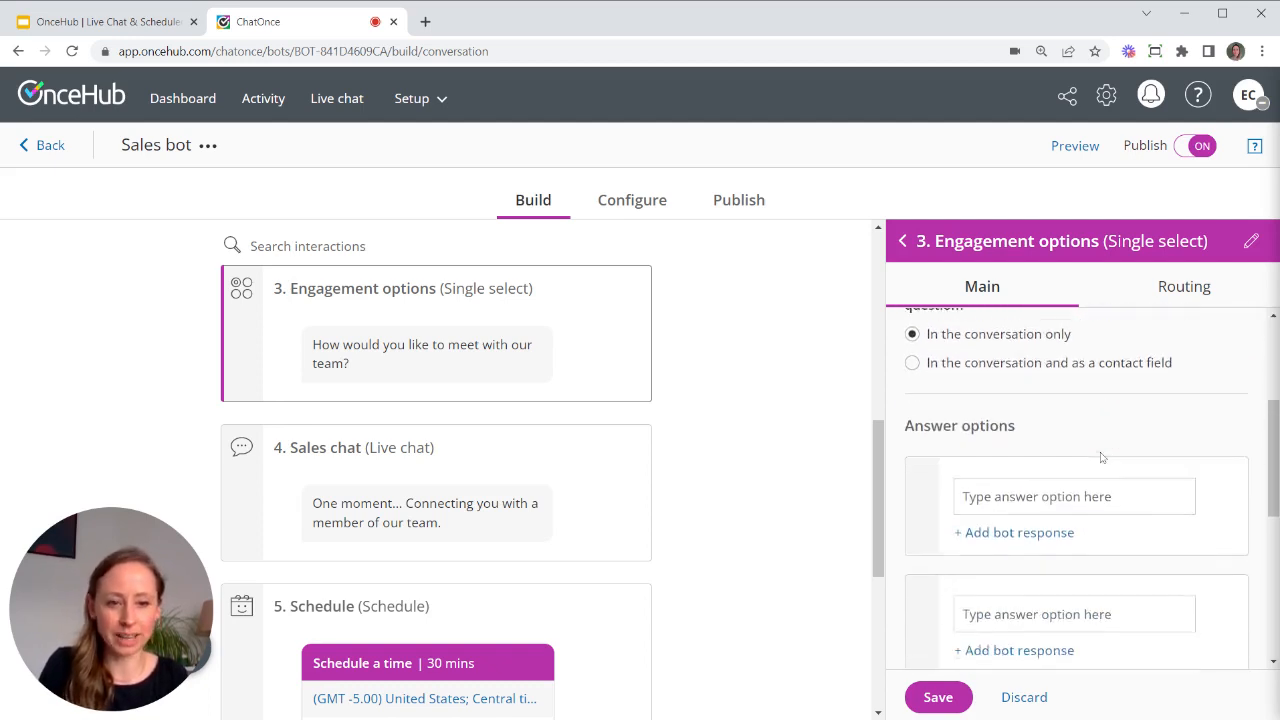
{"action": "left_click", "coordinate": [1075, 488]}
{"action": "type", "text": "L"}
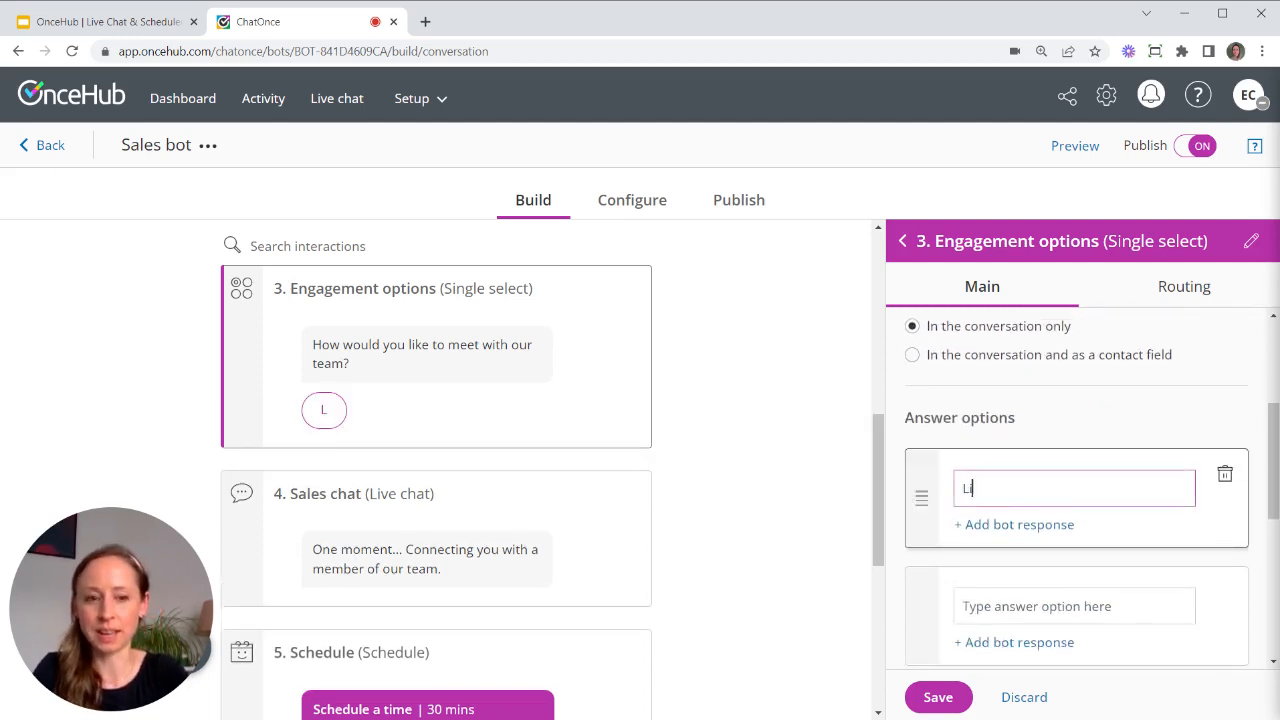
{"action": "type", "text": "ive chat"}
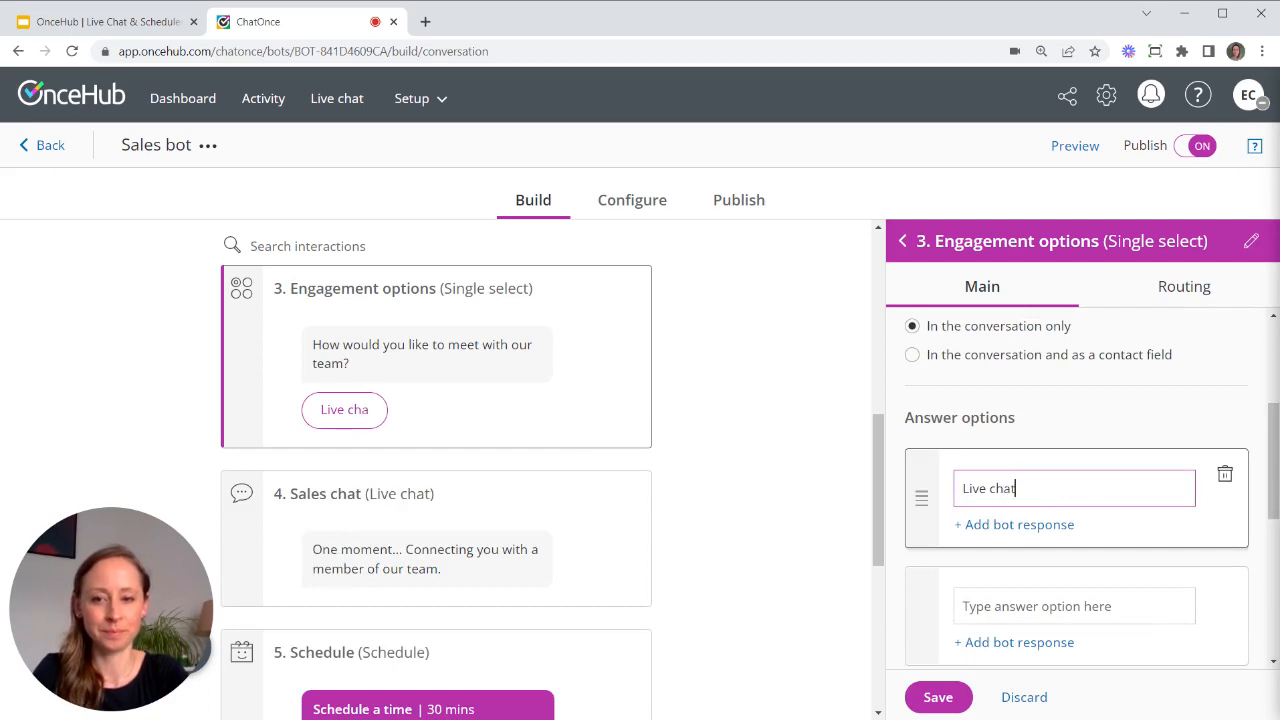
{"action": "left_click", "coordinate": [1104, 607]}
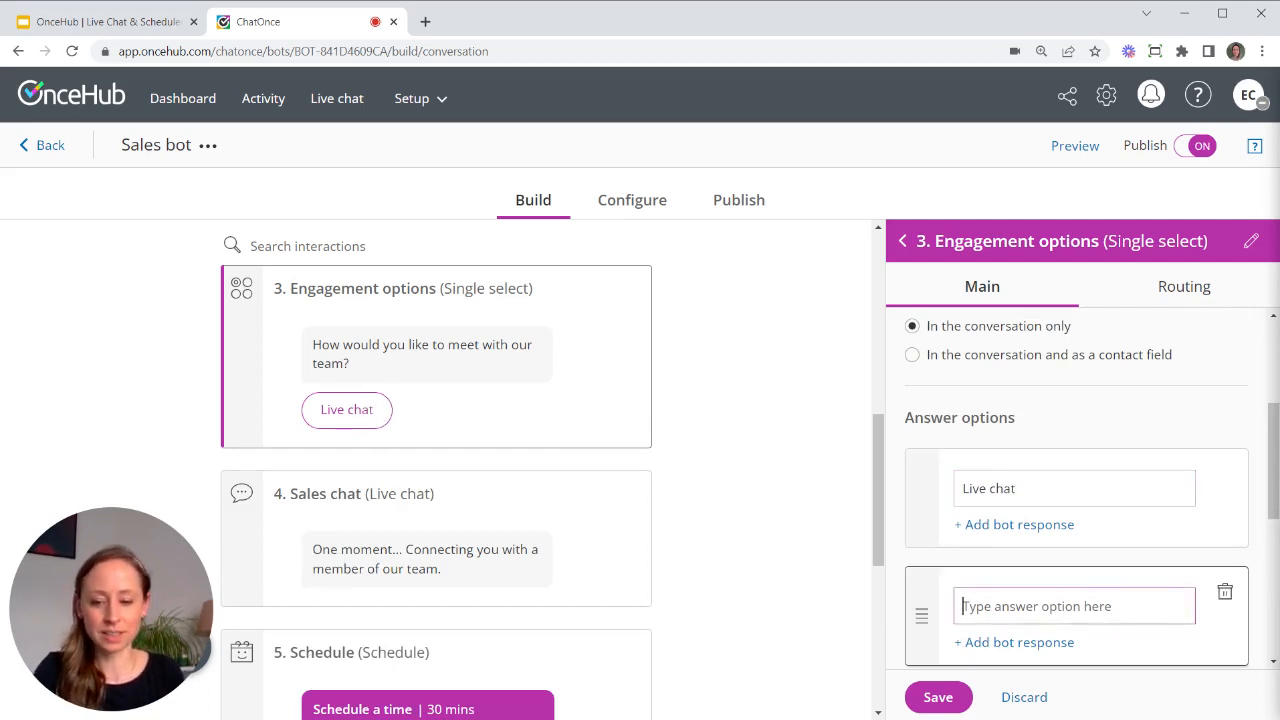
{"action": "type", "text": "Scheduled"}
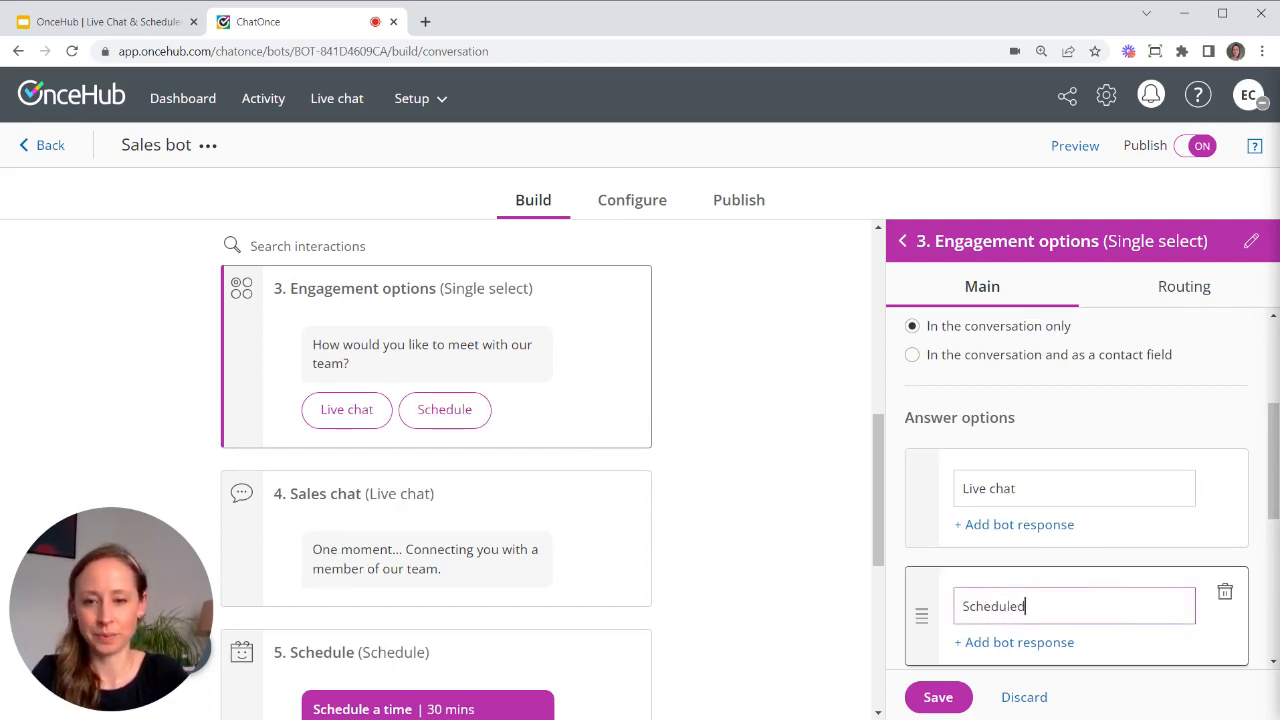
{"action": "type", "text": " meeting"}
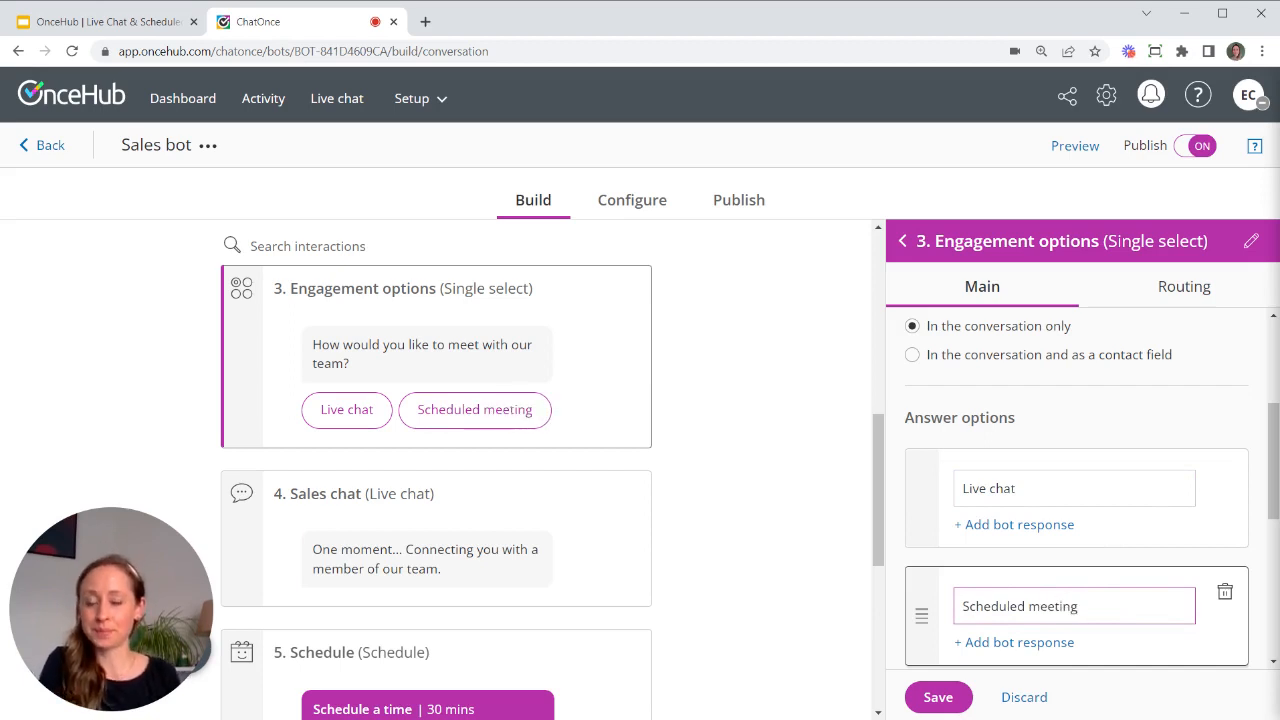
{"action": "left_click", "coordinate": [936, 696]}
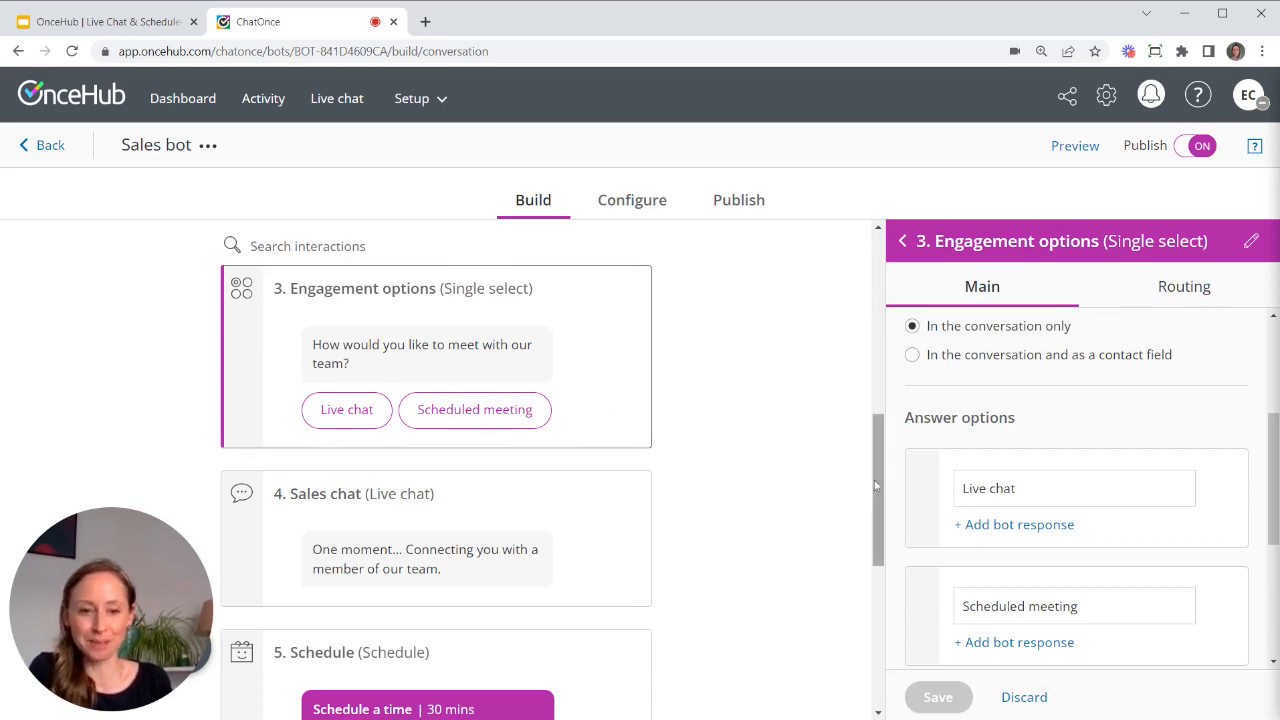
- Select the 2. Company size question and show its Routing rules
{"action": "left_click_drag", "start_coordinate": [875, 485], "coordinate": [883, 457]}
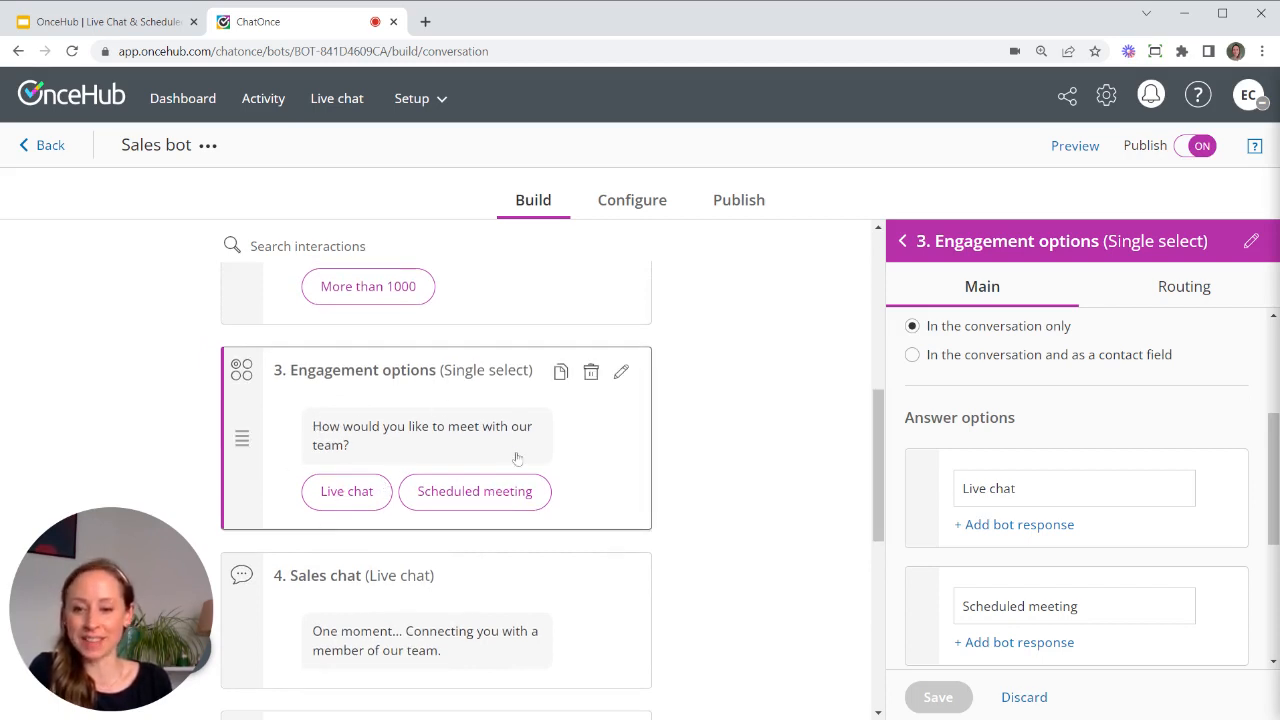
{"action": "scroll", "coordinate": [644, 493], "scroll_direction": "down", "scroll_amount": 3}
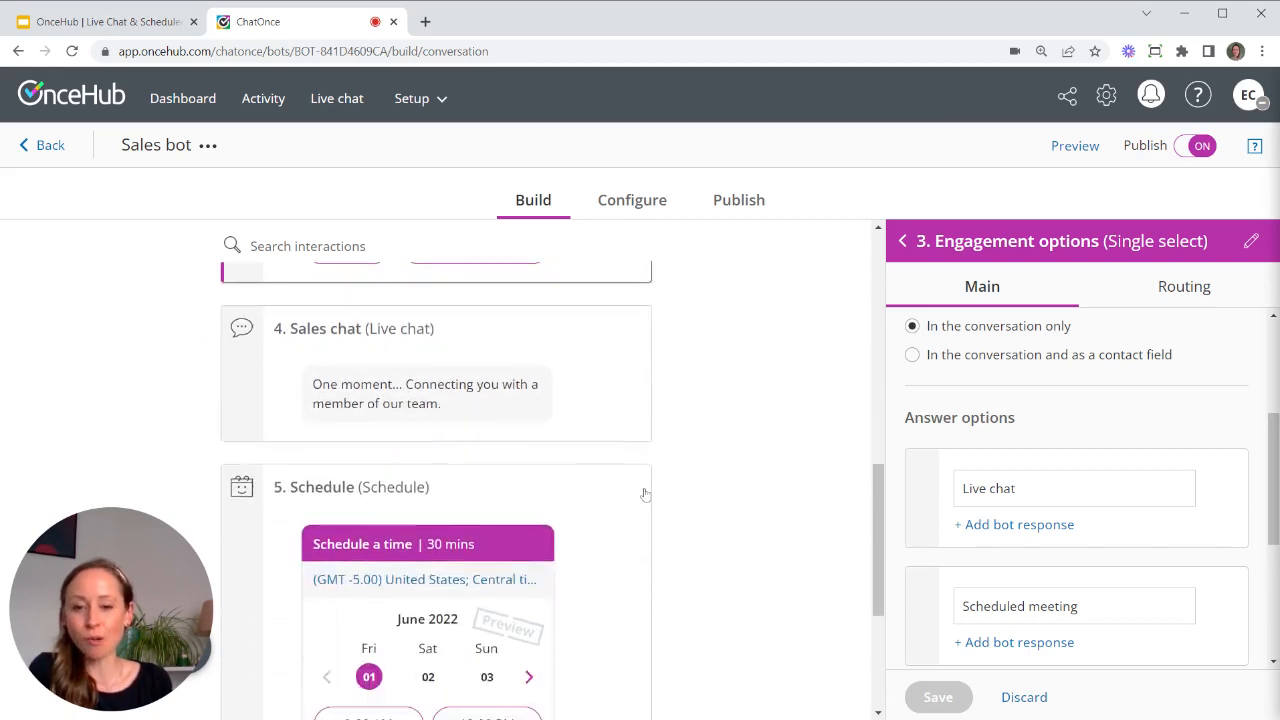
{"action": "scroll", "coordinate": [657, 411], "scroll_direction": "up", "scroll_amount": 2}
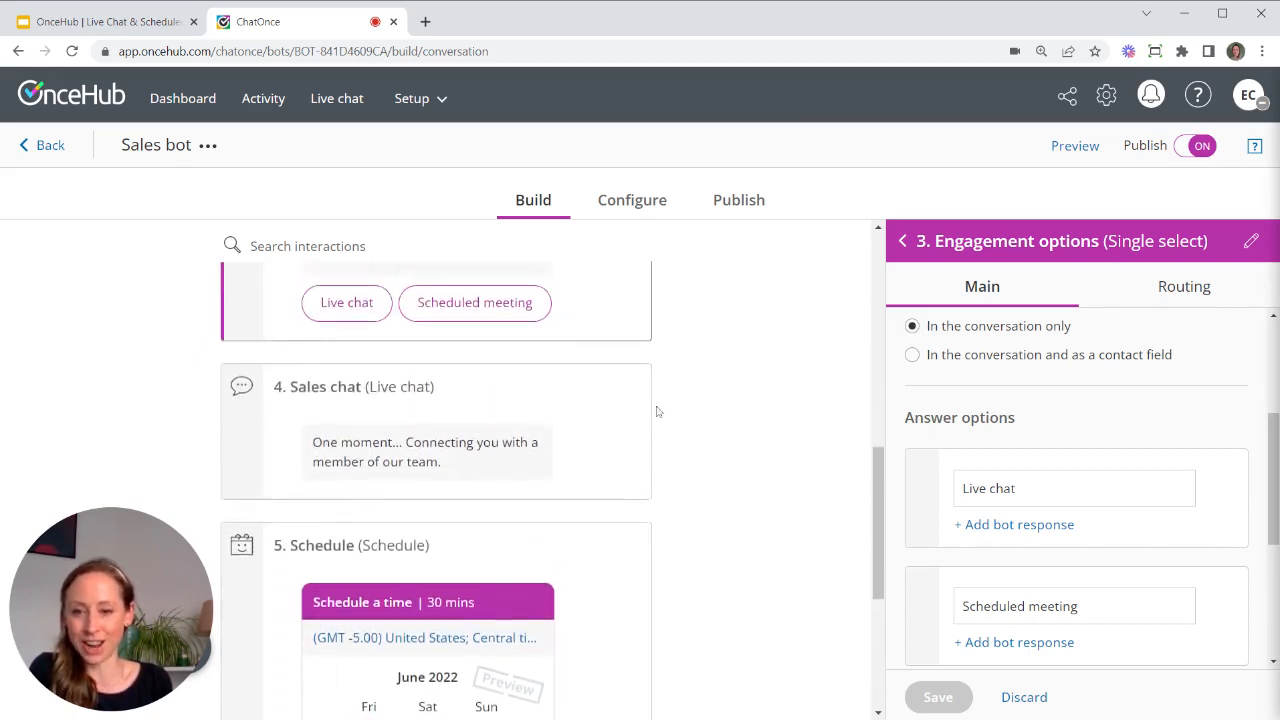
{"action": "scroll", "coordinate": [566, 543], "scroll_direction": "down", "scroll_amount": 1}
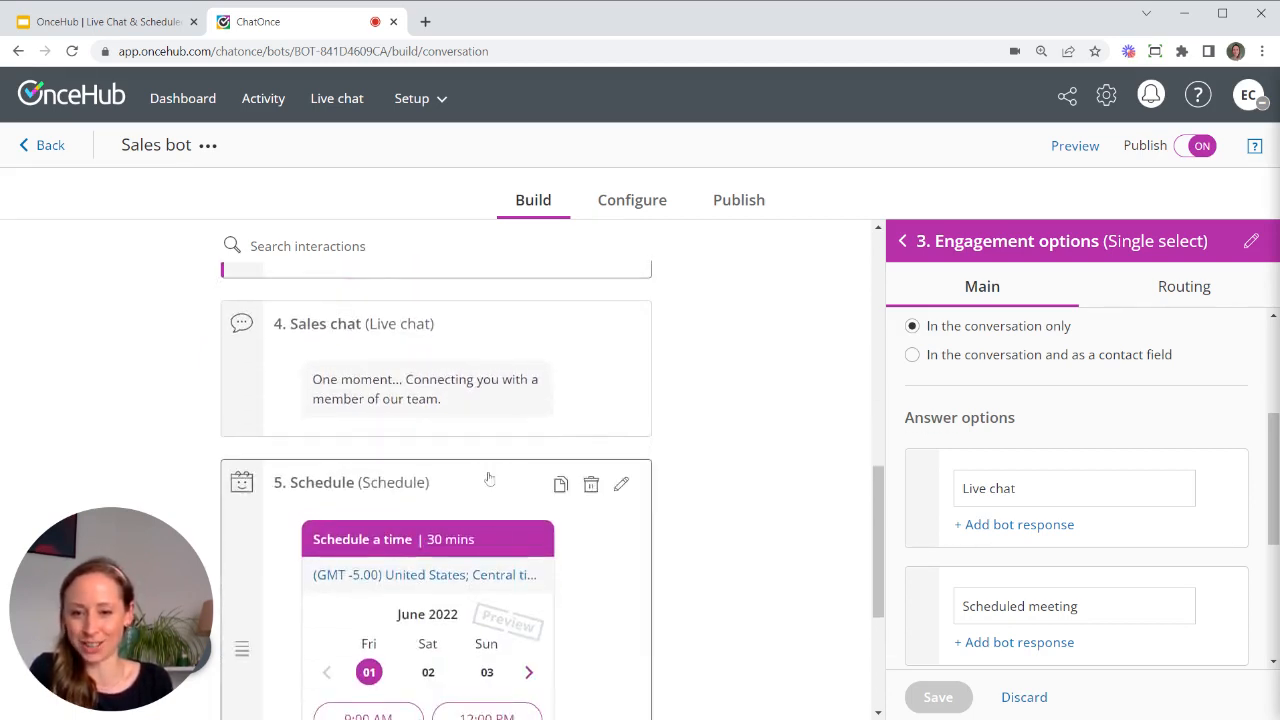
{"action": "scroll", "coordinate": [528, 478], "scroll_direction": "up", "scroll_amount": 3}
{"action": "scroll", "coordinate": [569, 341], "scroll_direction": "up", "scroll_amount": 2}
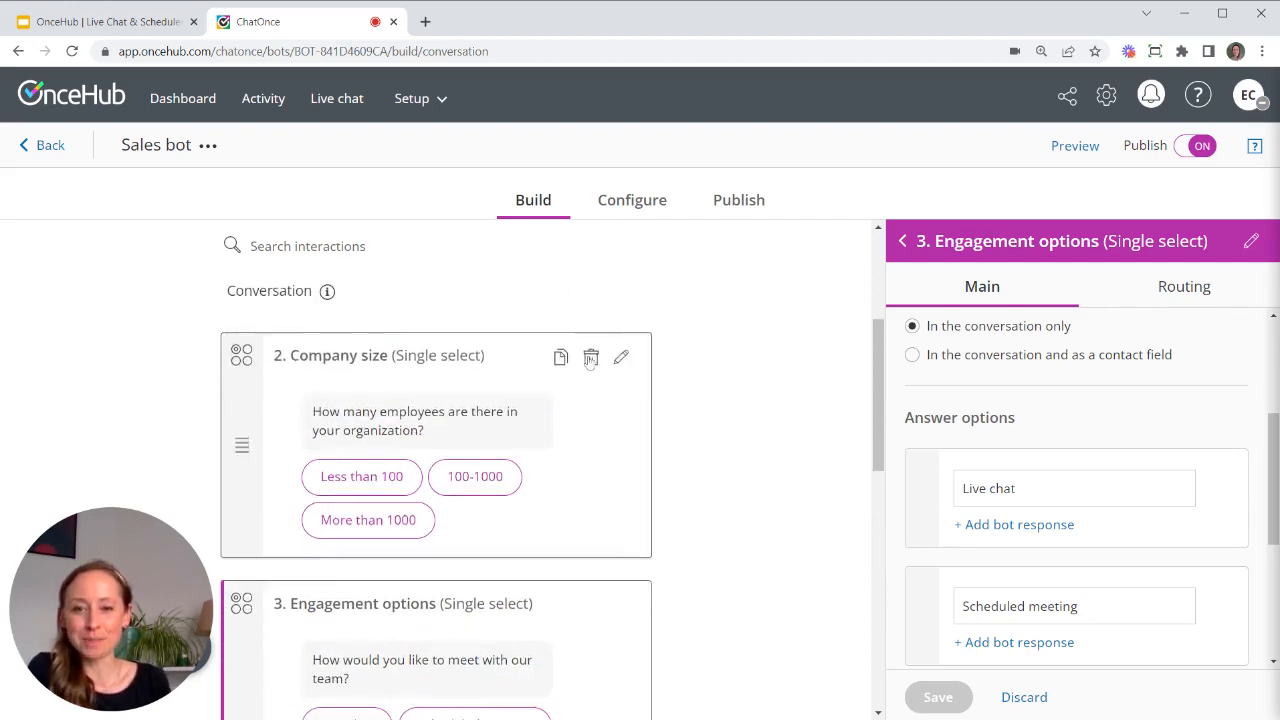
{"action": "left_click", "coordinate": [614, 451]}
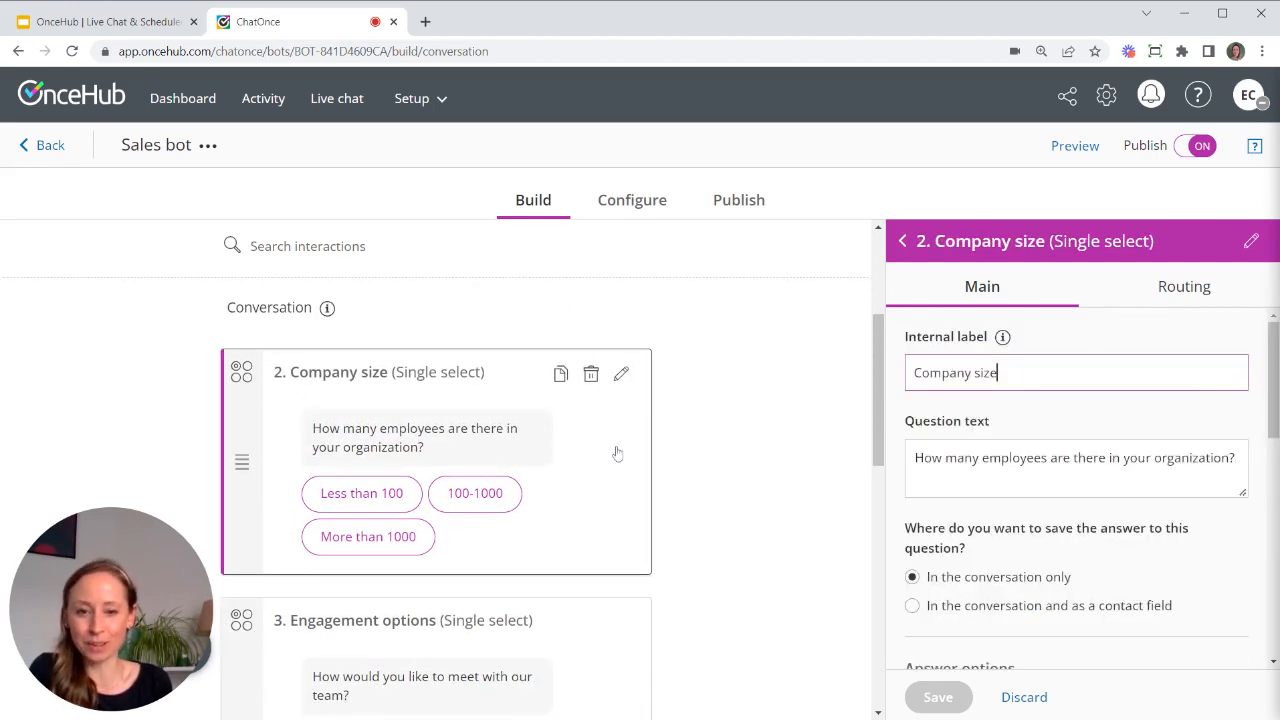
{"action": "left_click", "coordinate": [1163, 300]}
{"action": "scroll", "coordinate": [1165, 441], "scroll_direction": "down", "scroll_amount": 2}
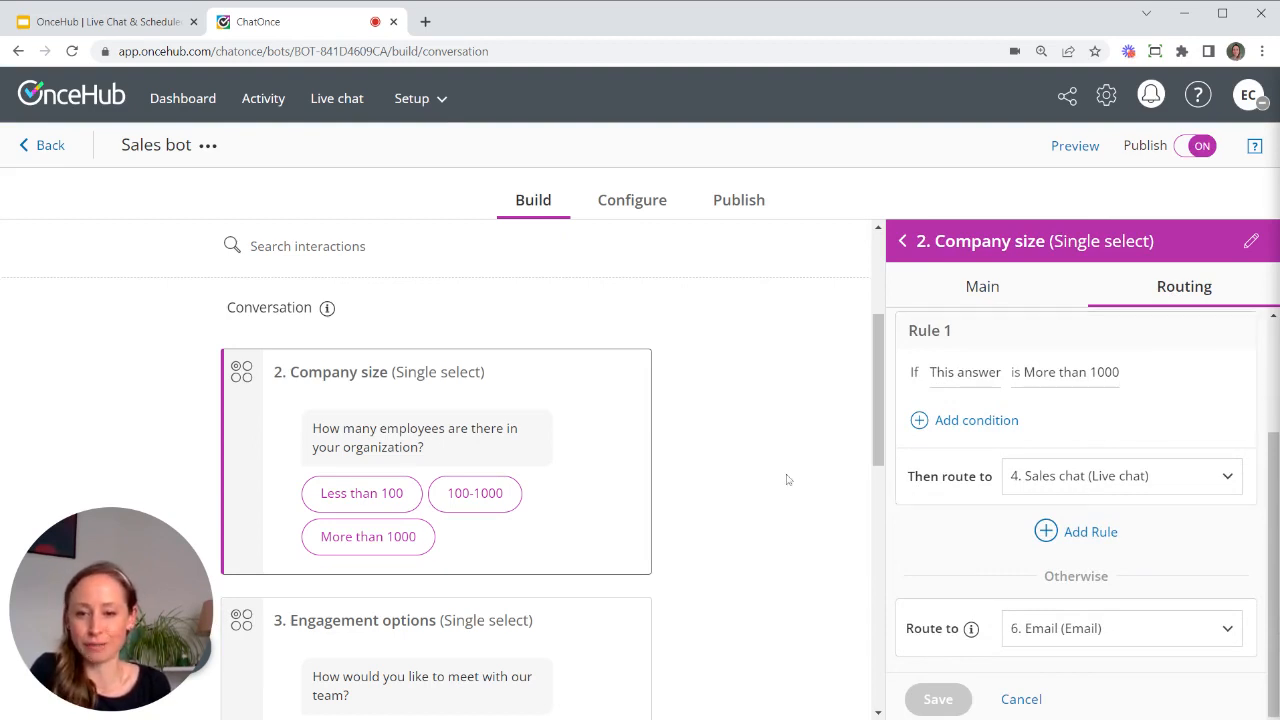
{"action": "scroll", "coordinate": [759, 484], "scroll_direction": "down", "scroll_amount": 2}
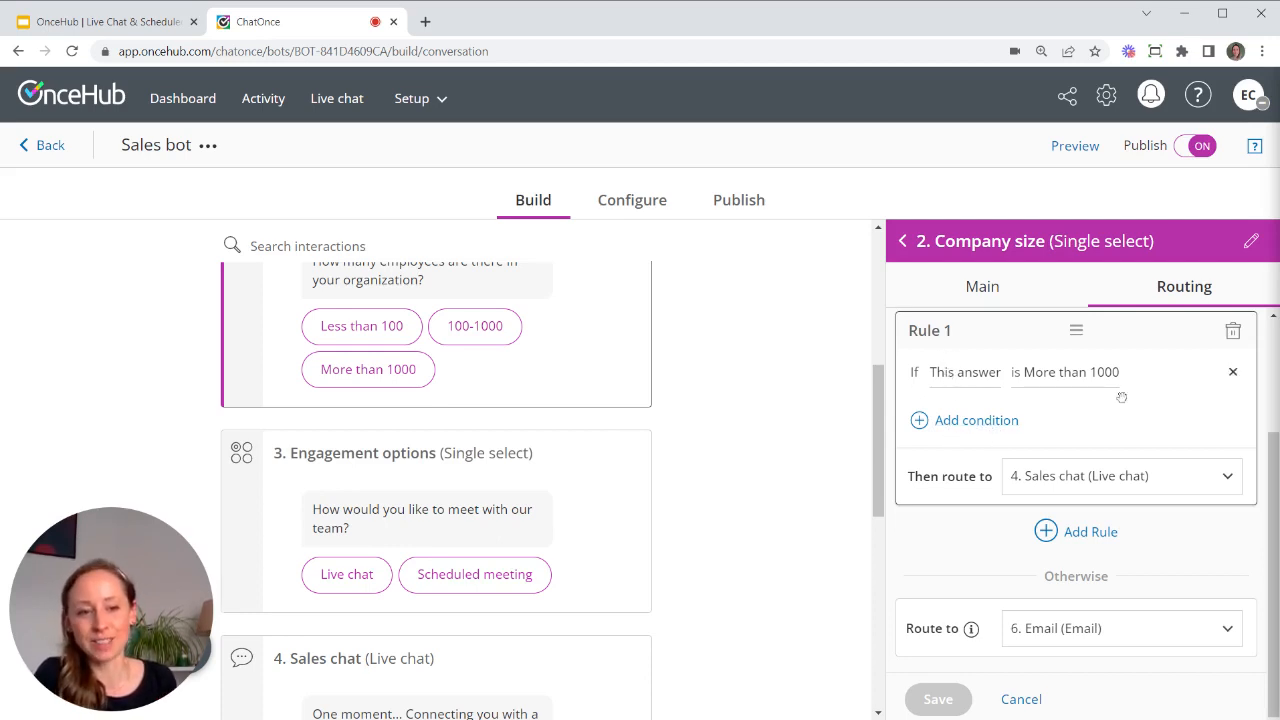
- Add a Sales team agent-online condition to Rule 1 and route it to Engagement options
{"action": "left_click", "coordinate": [980, 428]}
{"action": "left_click", "coordinate": [995, 535]}
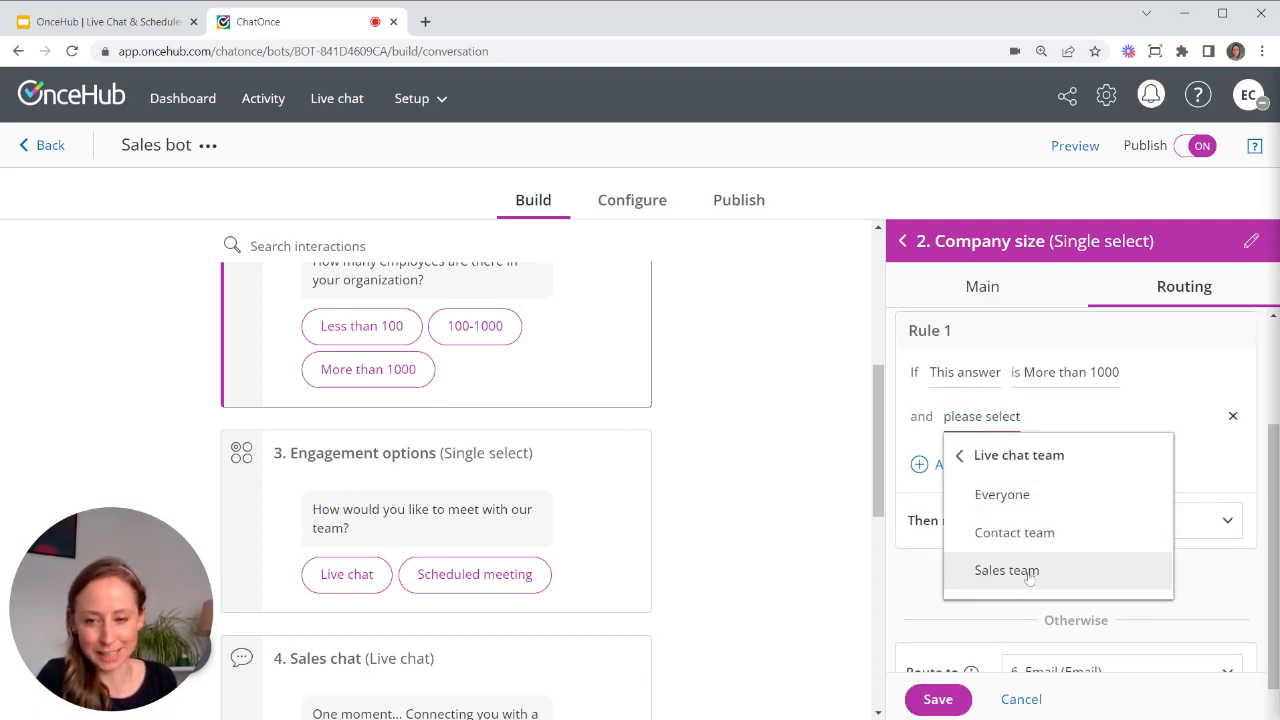
{"action": "left_click", "coordinate": [1029, 578]}
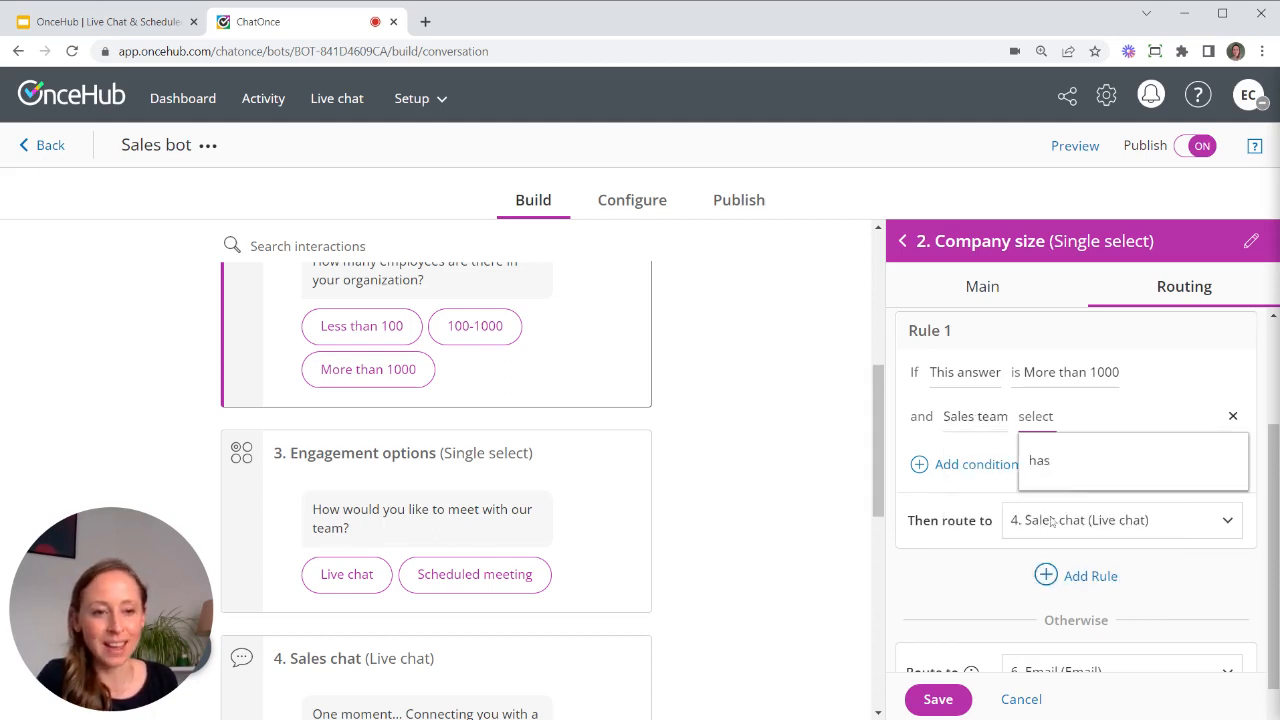
{"action": "left_click", "coordinate": [1095, 460]}
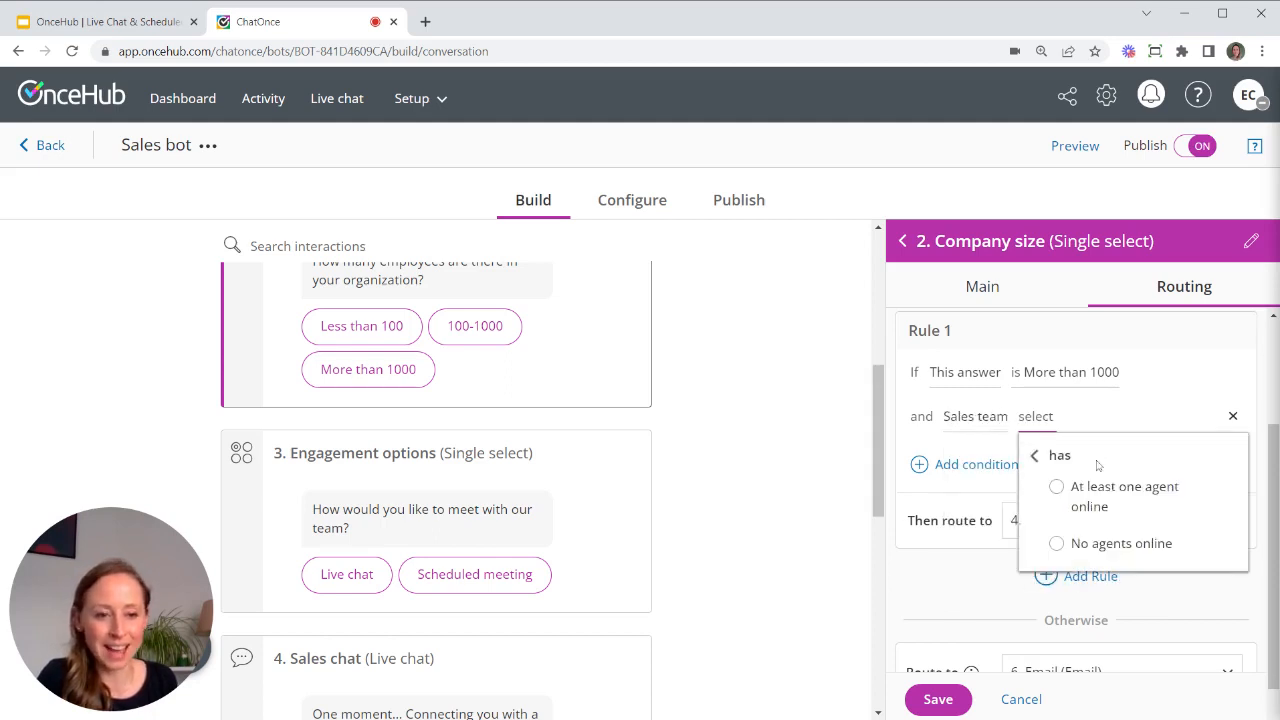
{"action": "left_click", "coordinate": [960, 560]}
{"action": "scroll", "coordinate": [530, 500], "scroll_direction": "down", "scroll_amount": 1}
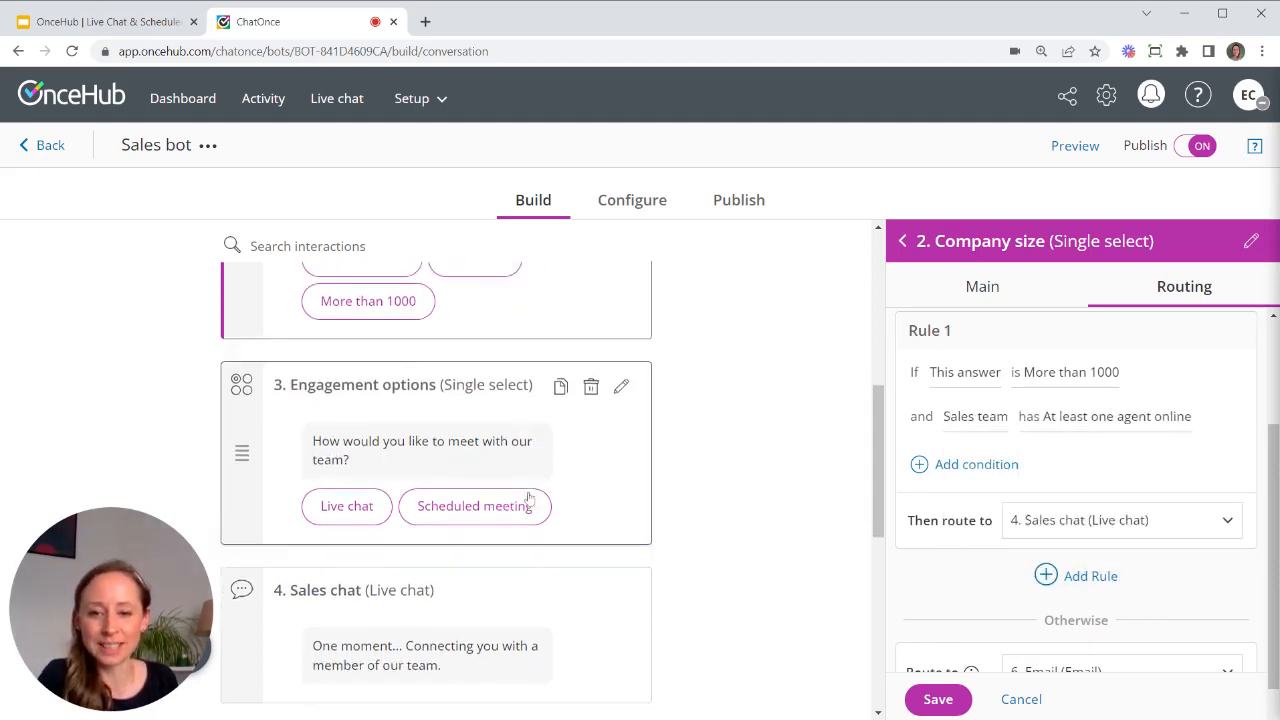
{"action": "left_click", "coordinate": [1090, 528]}
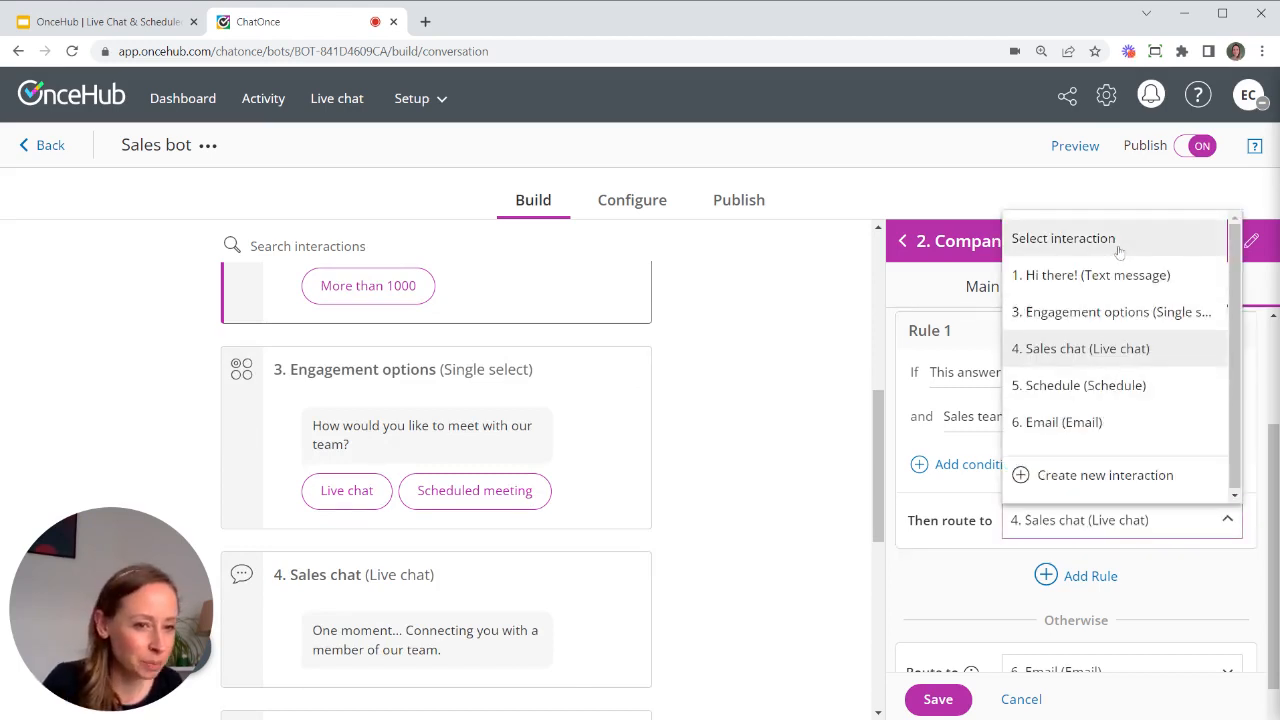
{"action": "left_click", "coordinate": [1045, 314]}
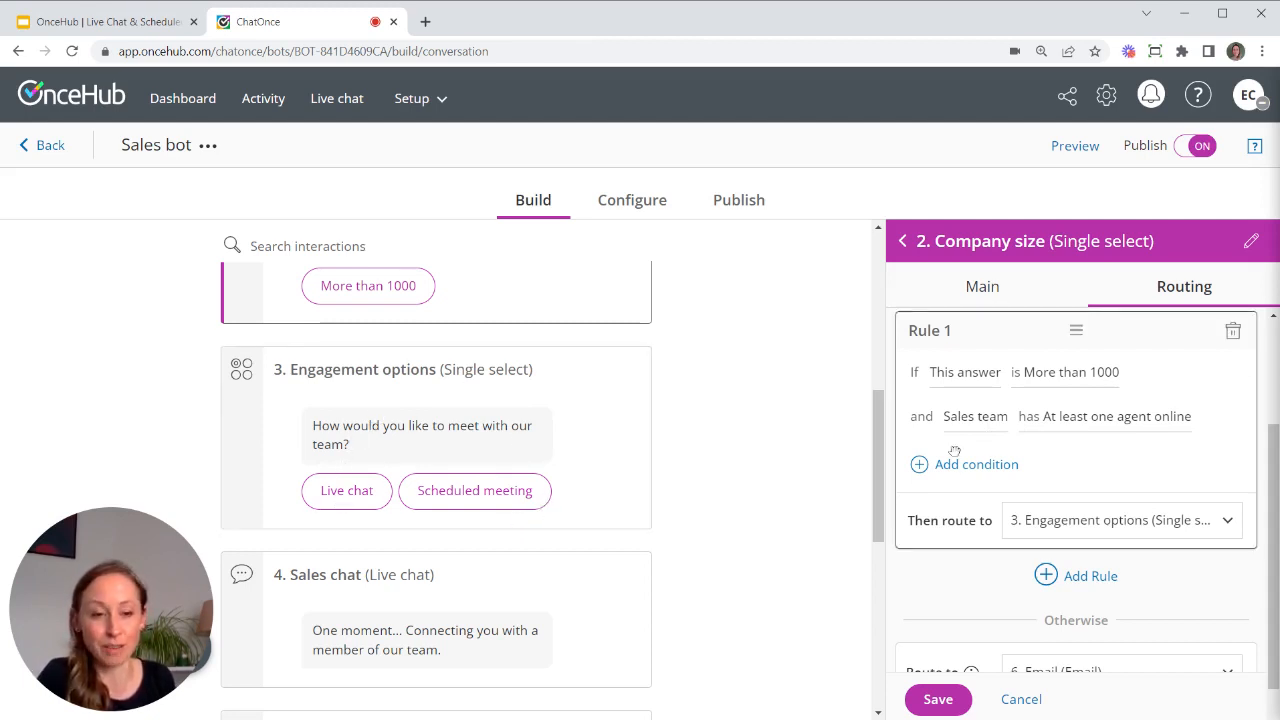
- Add Rule 2 with a condition that this answer is More than 1000
{"action": "scroll", "coordinate": [1090, 510], "scroll_direction": "down", "scroll_amount": 1}
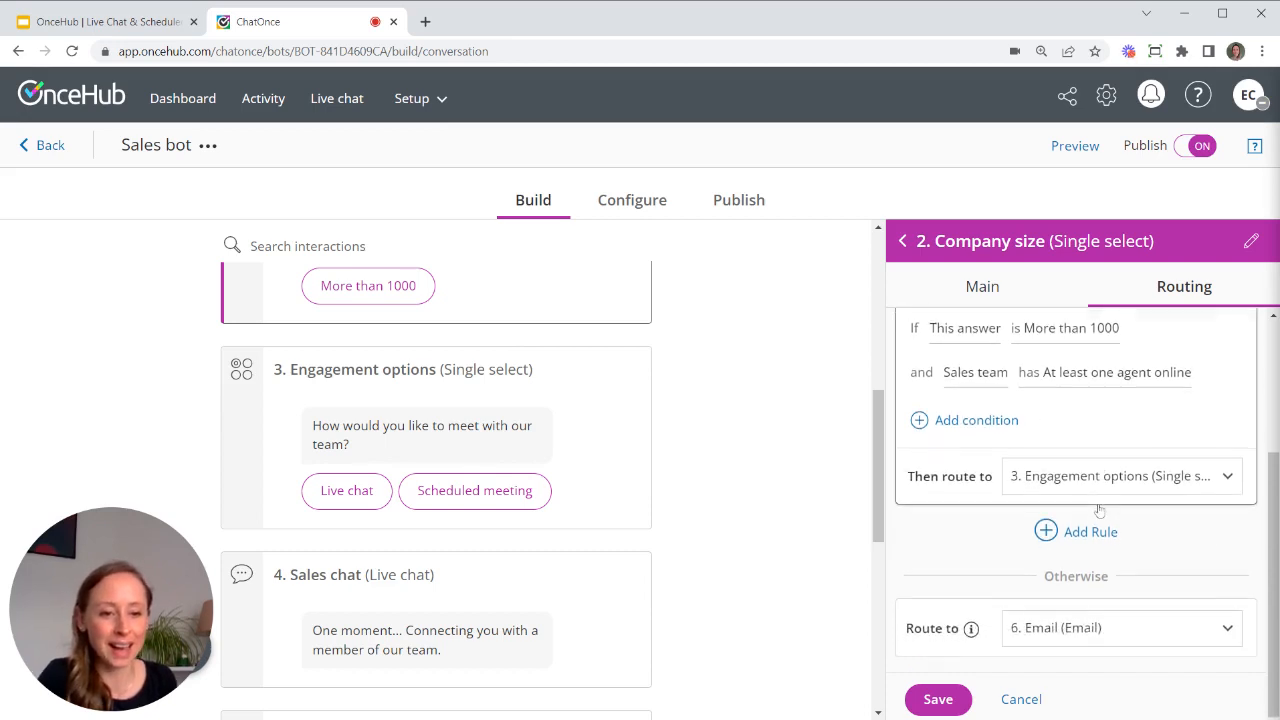
{"action": "mouse_move", "coordinate": [971, 629]}
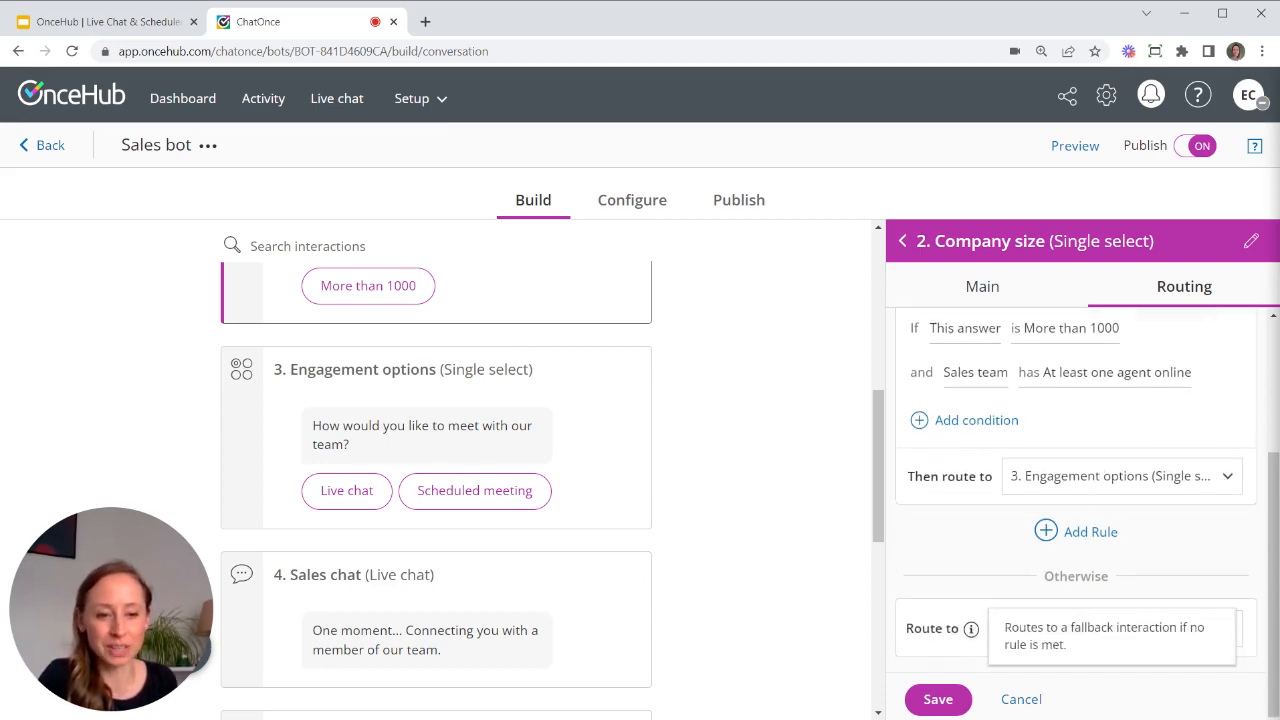
{"action": "scroll", "coordinate": [992, 388], "scroll_direction": "up", "scroll_amount": 2}
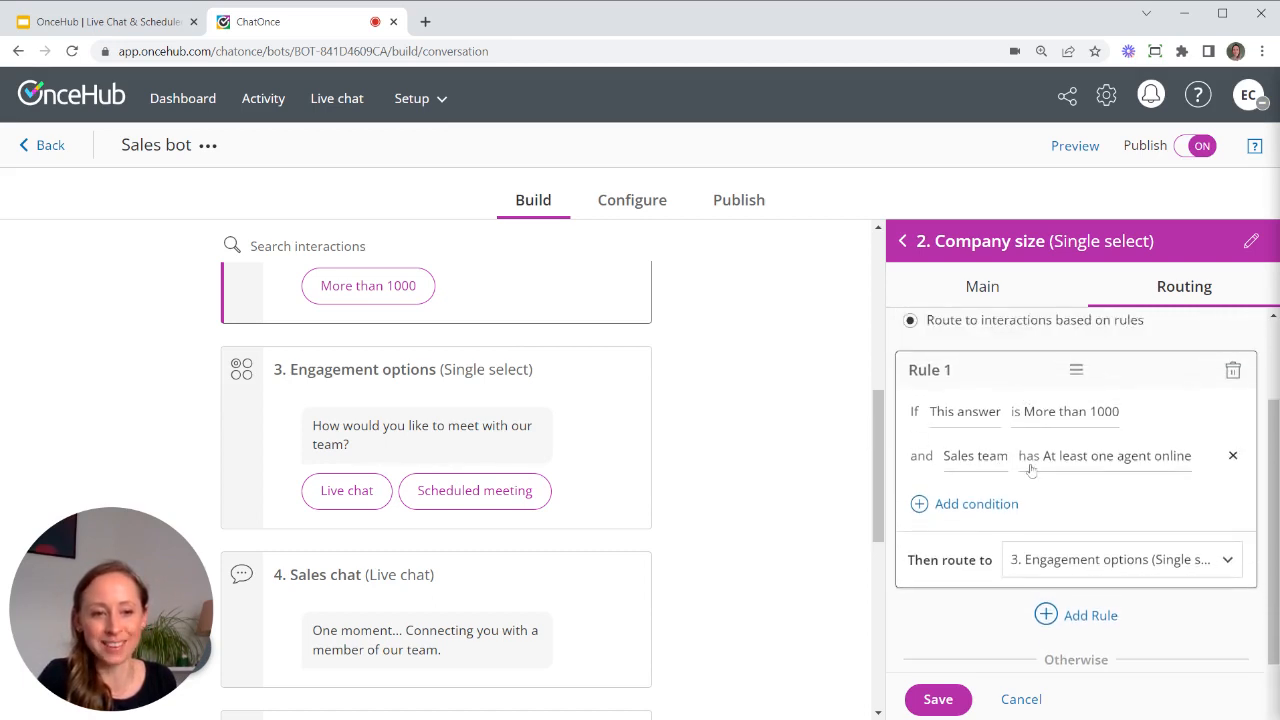
{"action": "scroll", "coordinate": [1092, 545], "scroll_direction": "down", "scroll_amount": 2}
{"action": "left_click", "coordinate": [1088, 533]}
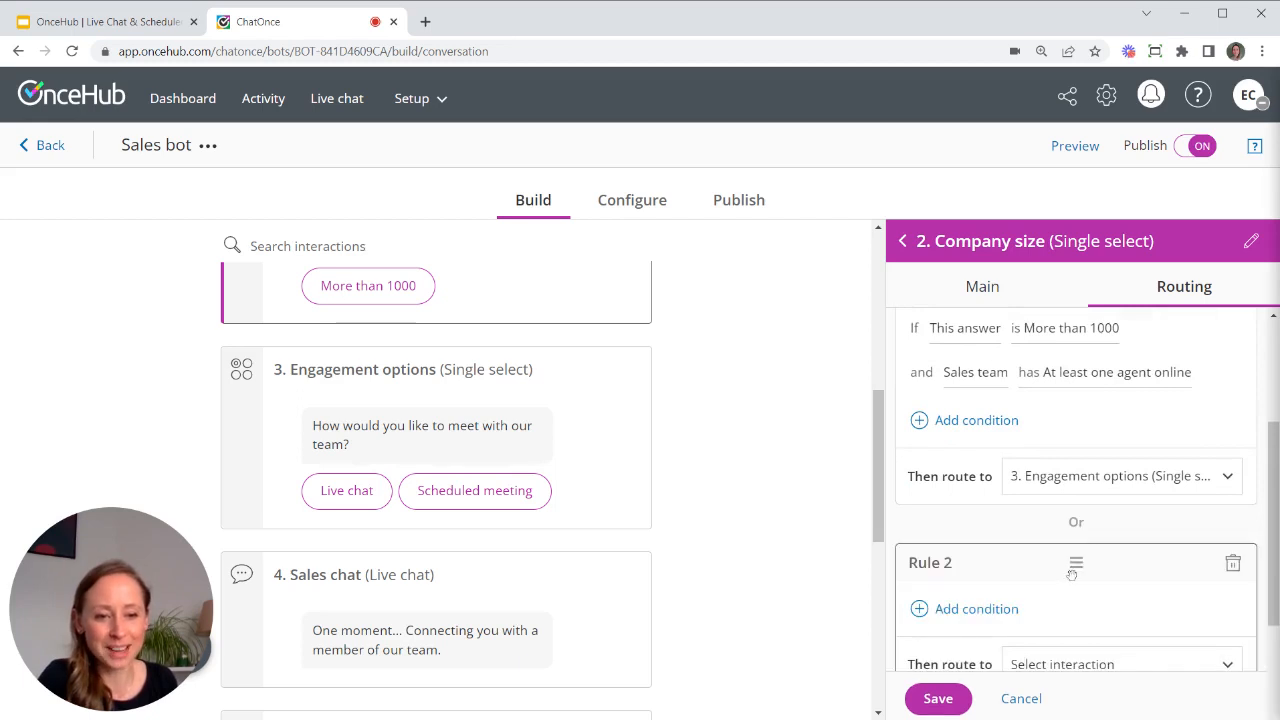
{"action": "left_click", "coordinate": [985, 615]}
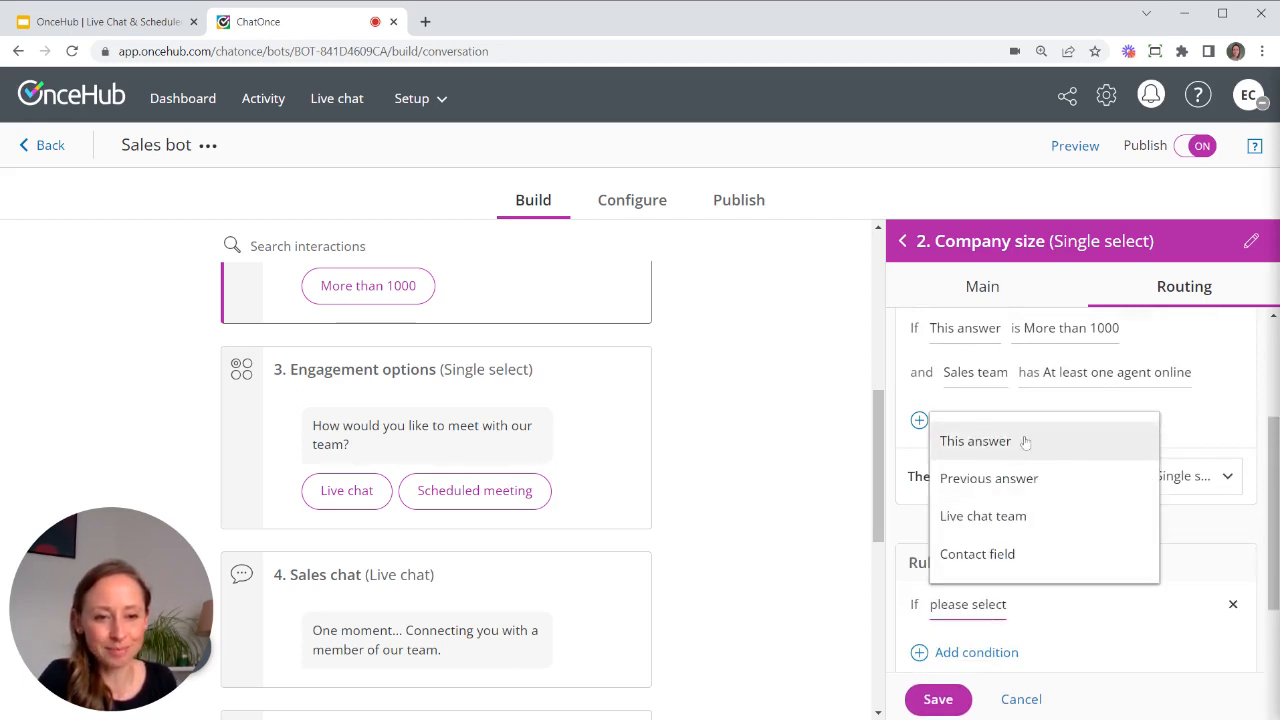
{"action": "left_click", "coordinate": [988, 440]}
{"action": "left_click", "coordinate": [1085, 688]}
{"action": "scroll", "coordinate": [1080, 680], "scroll_direction": "down", "scroll_amount": 2}
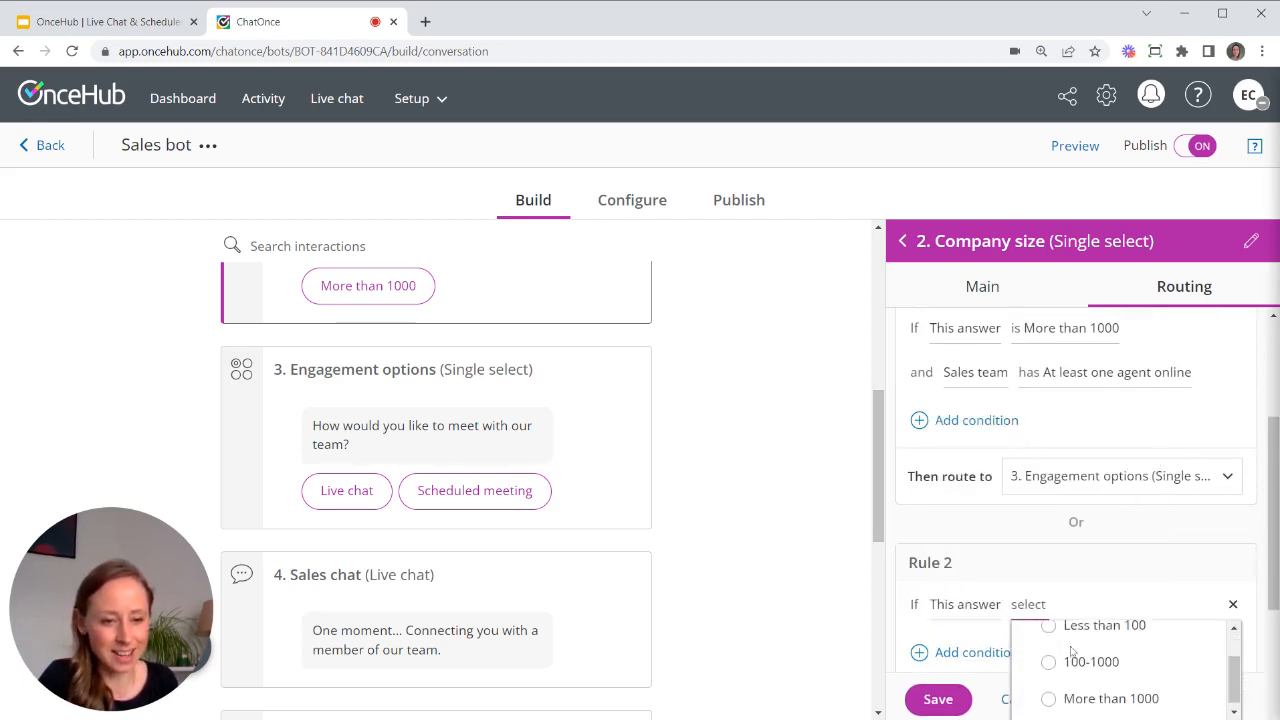
{"action": "left_click", "coordinate": [1052, 692]}
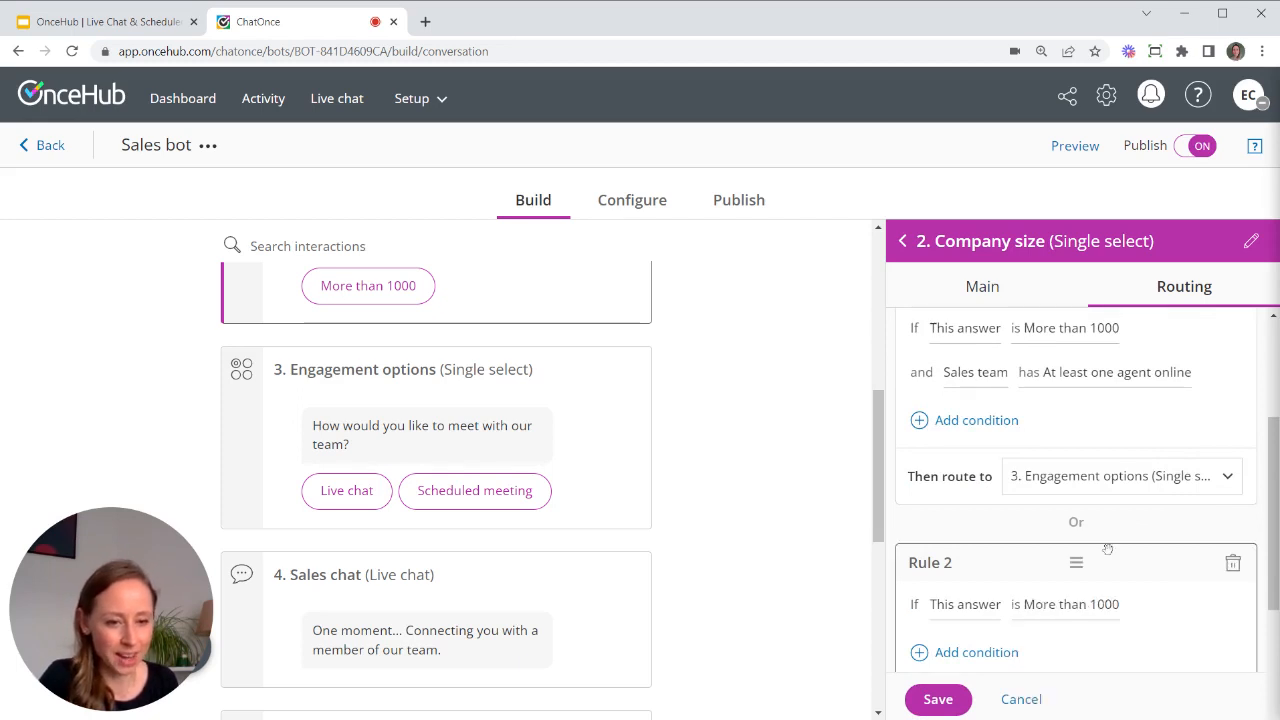
{"action": "scroll", "coordinate": [1100, 540], "scroll_direction": "down", "scroll_amount": 2}
- Require No agents online in the Sales team for Rule 2, route it to Schedule, and save
{"action": "left_click", "coordinate": [981, 490]}
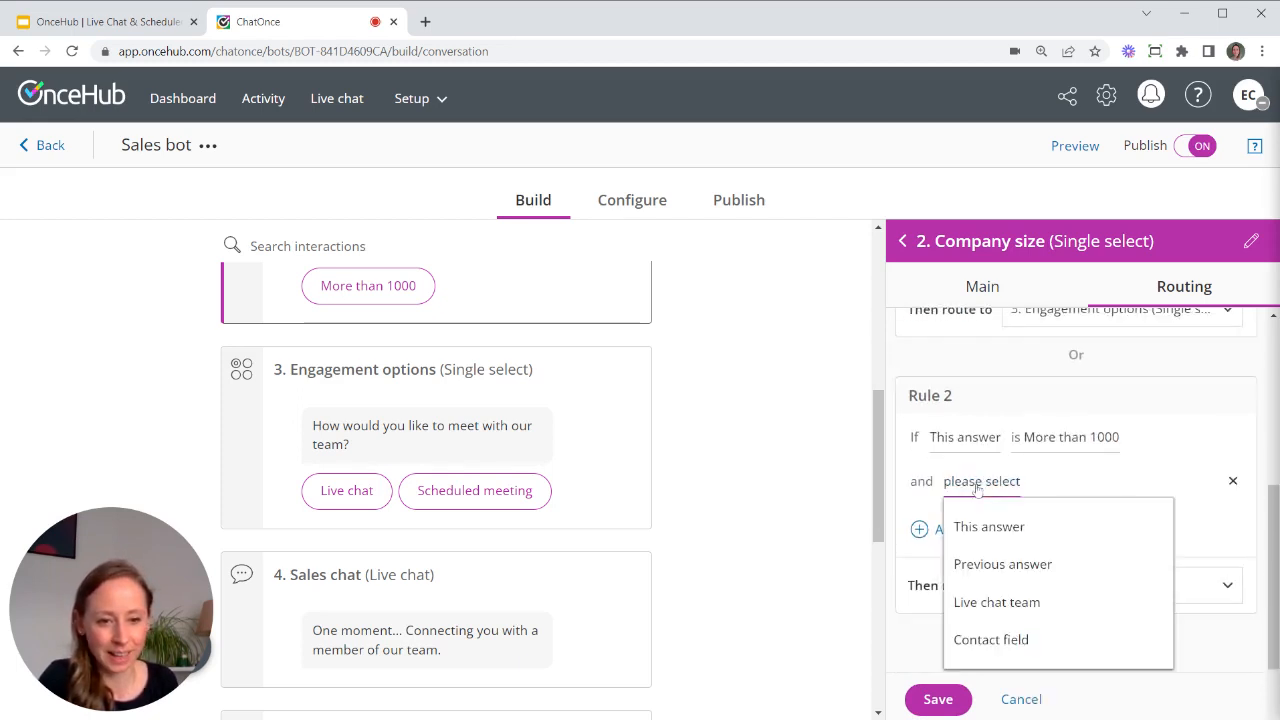
{"action": "left_click", "coordinate": [1015, 601]}
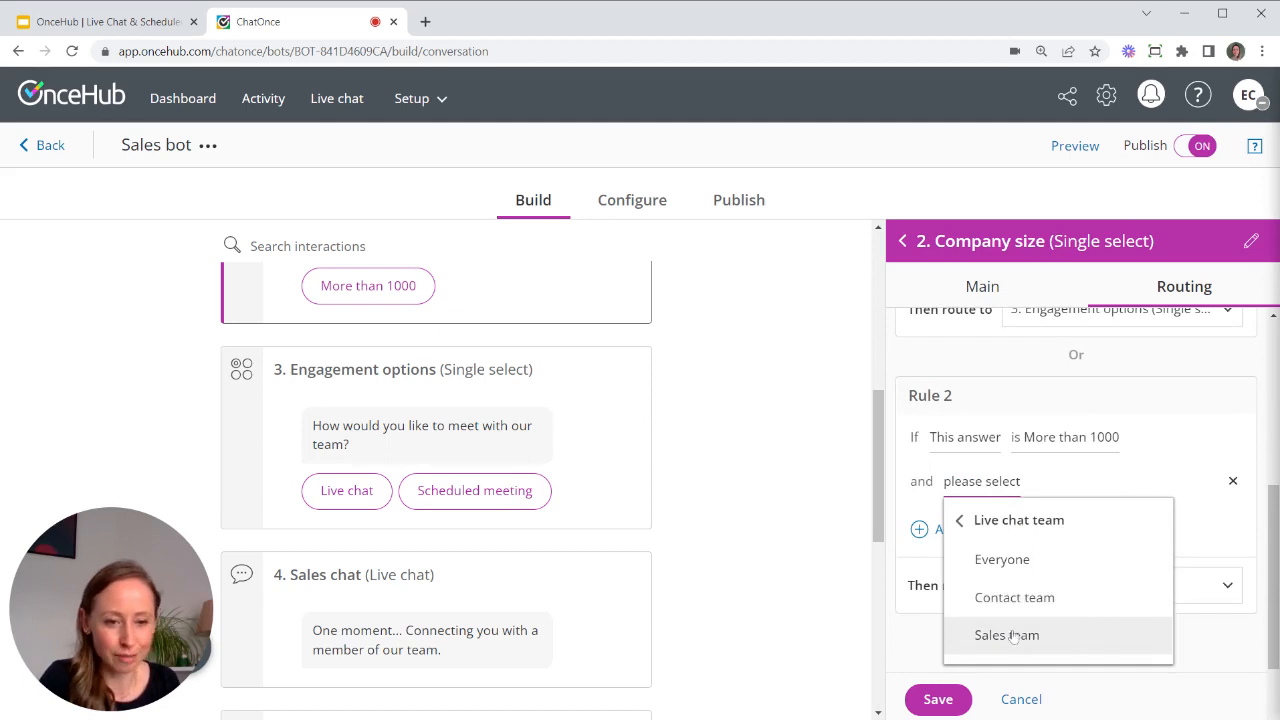
{"action": "left_click", "coordinate": [1013, 636]}
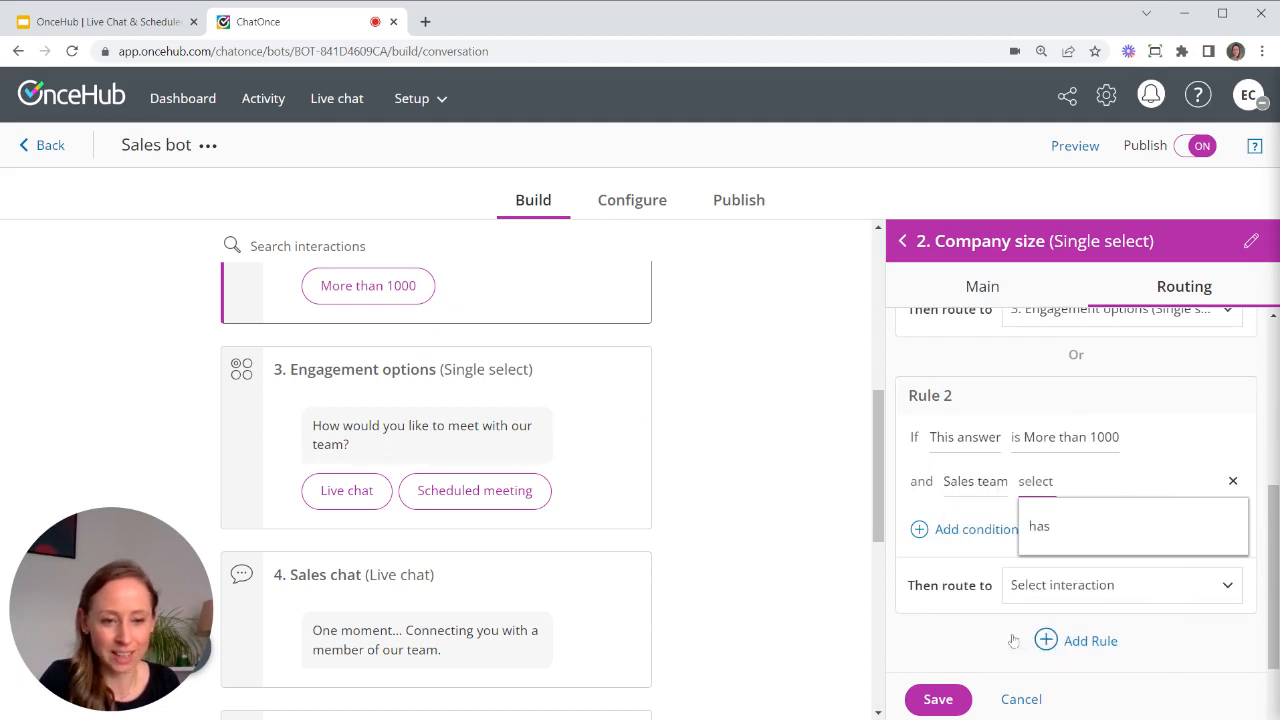
{"action": "left_click", "coordinate": [1086, 524]}
{"action": "left_click", "coordinate": [1058, 610]}
{"action": "left_click", "coordinate": [938, 642]}
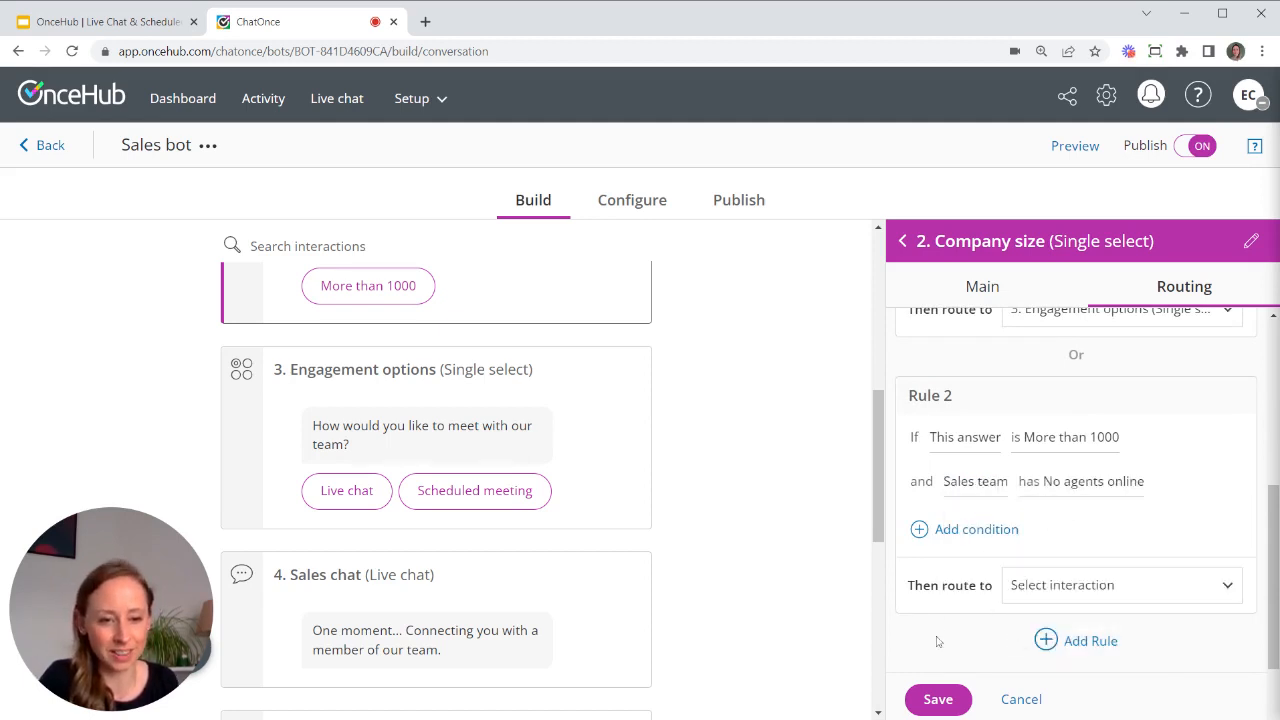
{"action": "left_click", "coordinate": [1097, 590]}
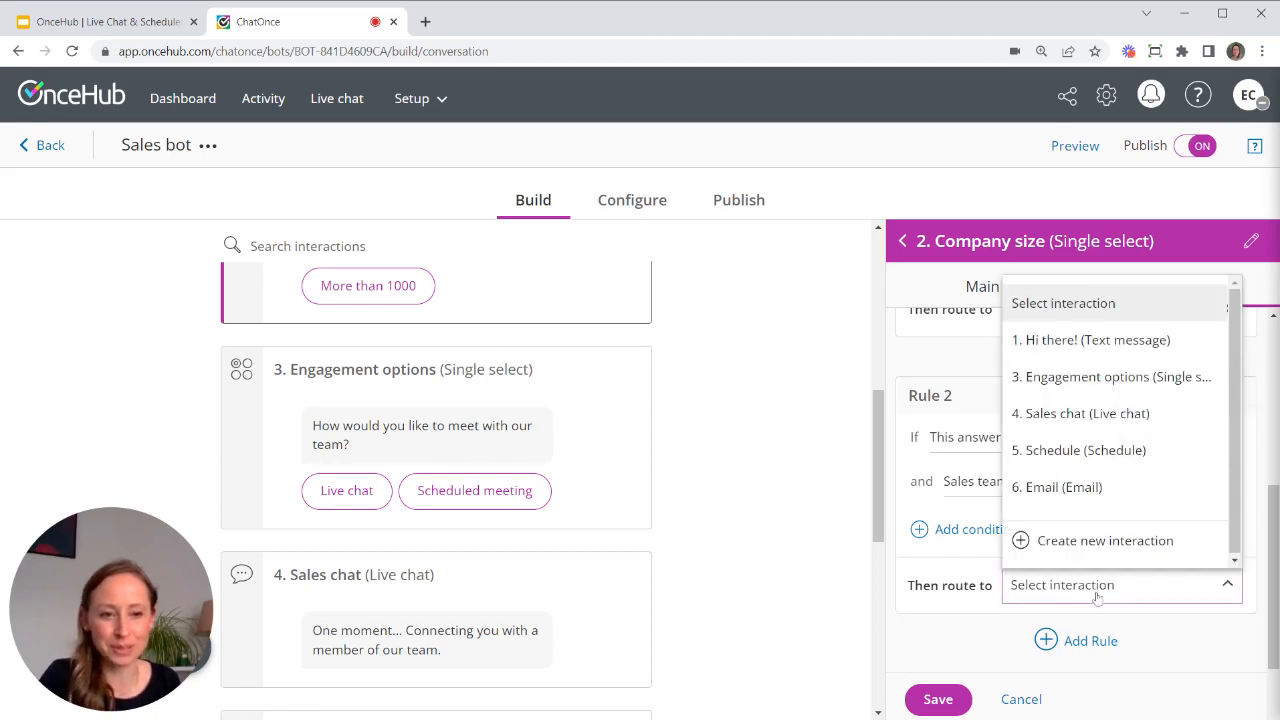
{"action": "left_click", "coordinate": [1068, 452]}
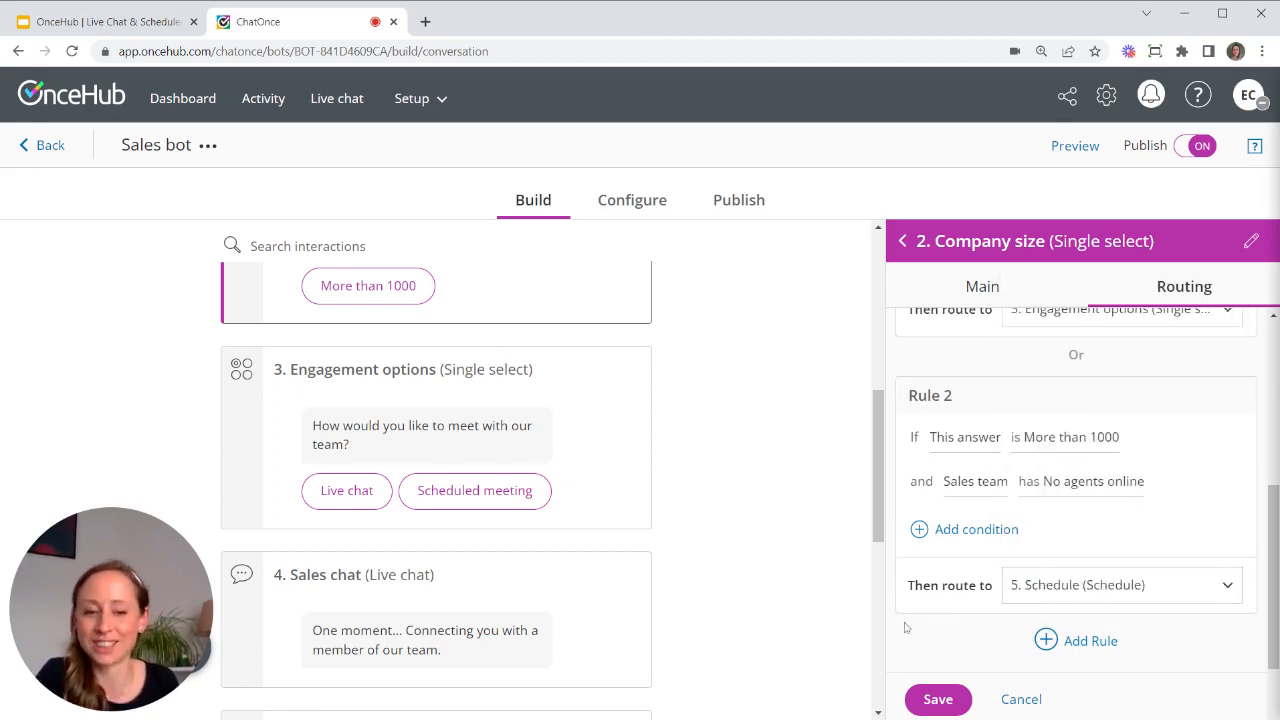
{"action": "left_click", "coordinate": [940, 700]}
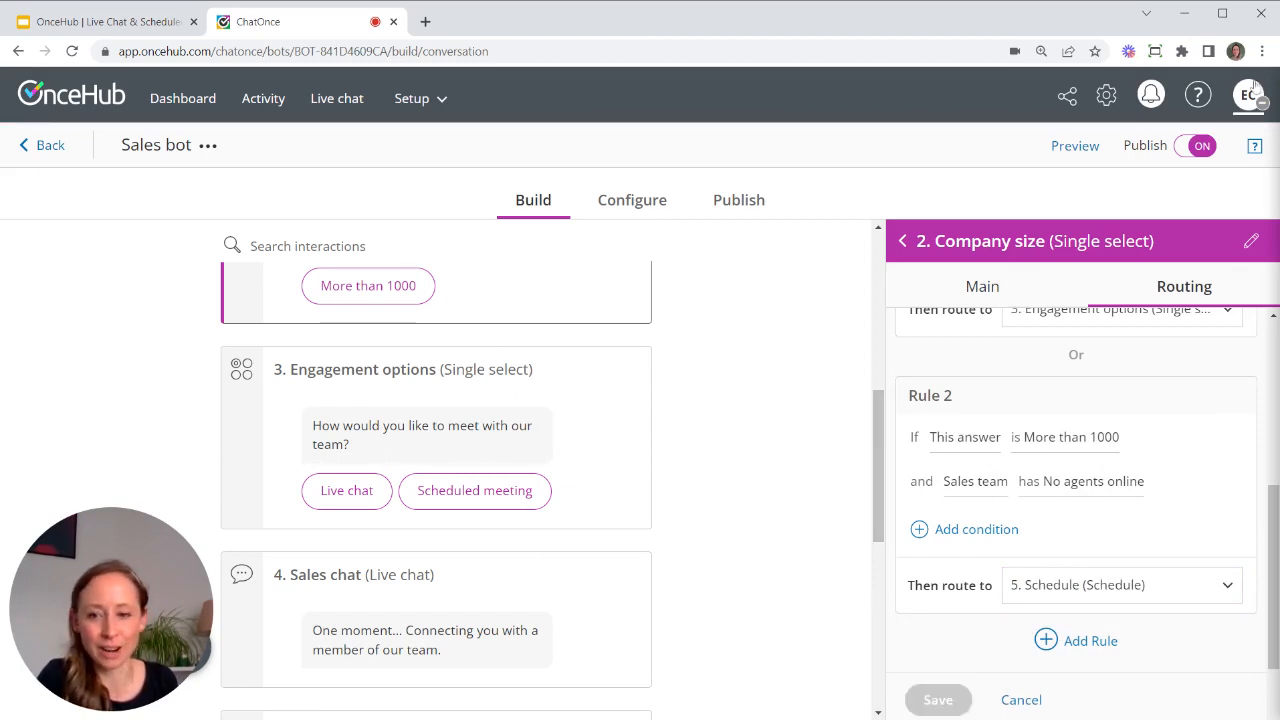
{"action": "left_click", "coordinate": [739, 201]}
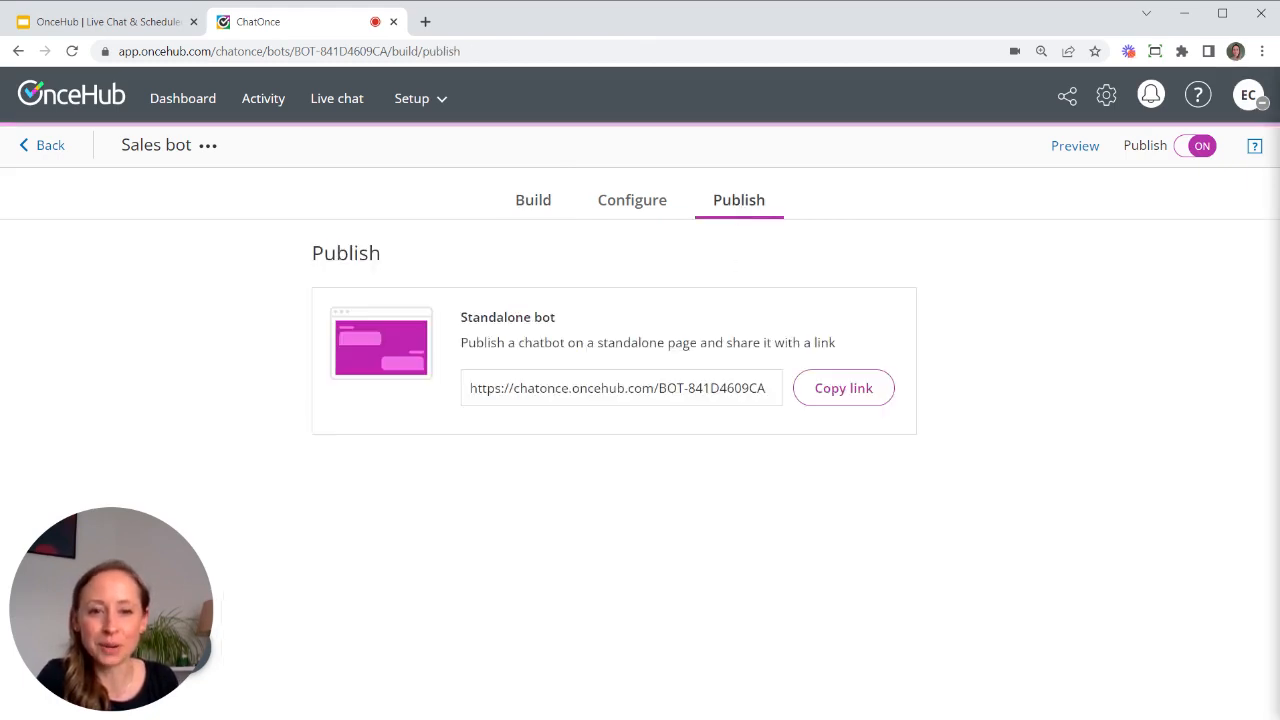
- Open the copied bot link in a new tab, answer More than 1000, and see the scheduler
{"action": "left_click", "coordinate": [845, 388]}
{"action": "left_click", "coordinate": [426, 21]}
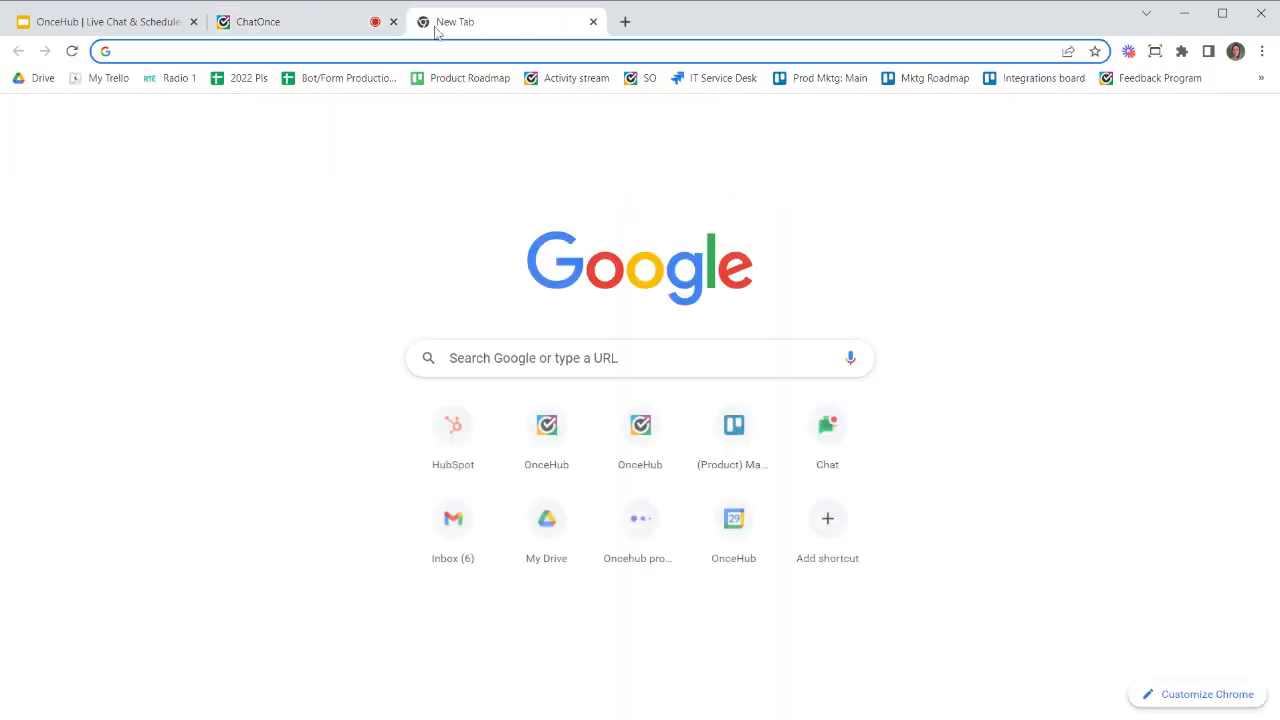
{"action": "type", "text": "https://chatonce.oncehub.com/BOT-841D4609CA"}
{"action": "key", "text": "Return"}
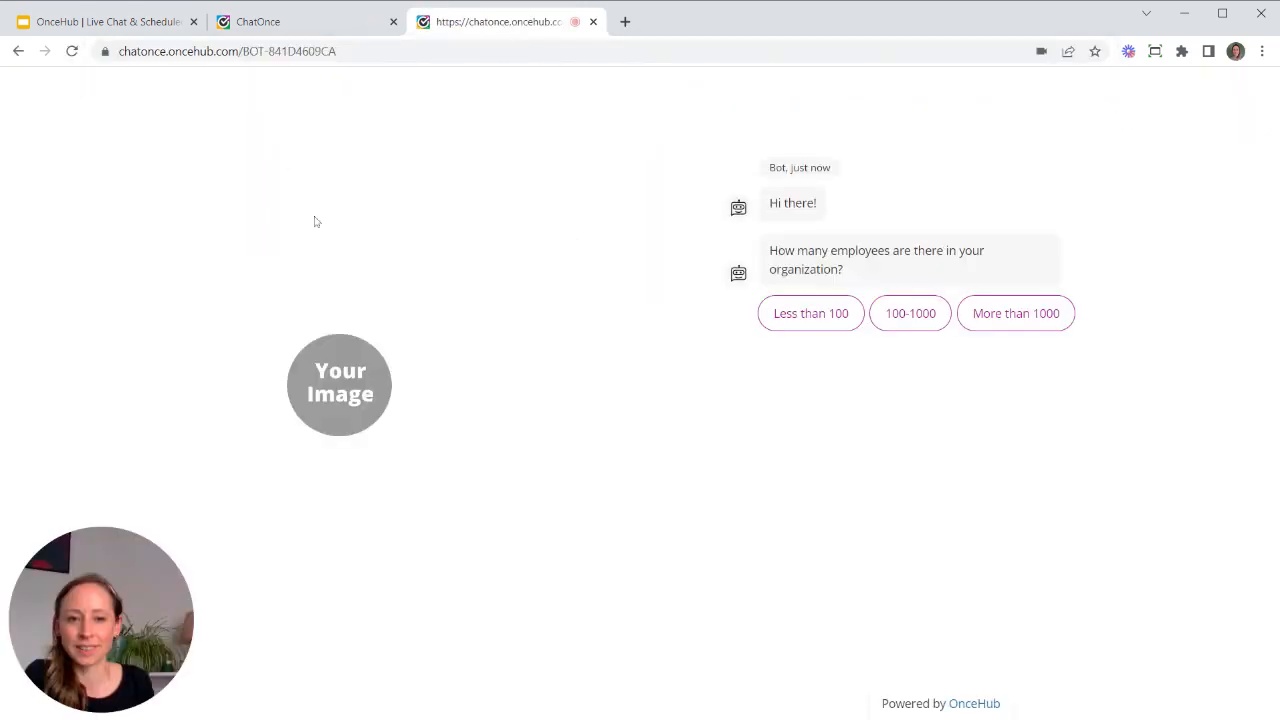
{"action": "left_click", "coordinate": [1016, 313]}
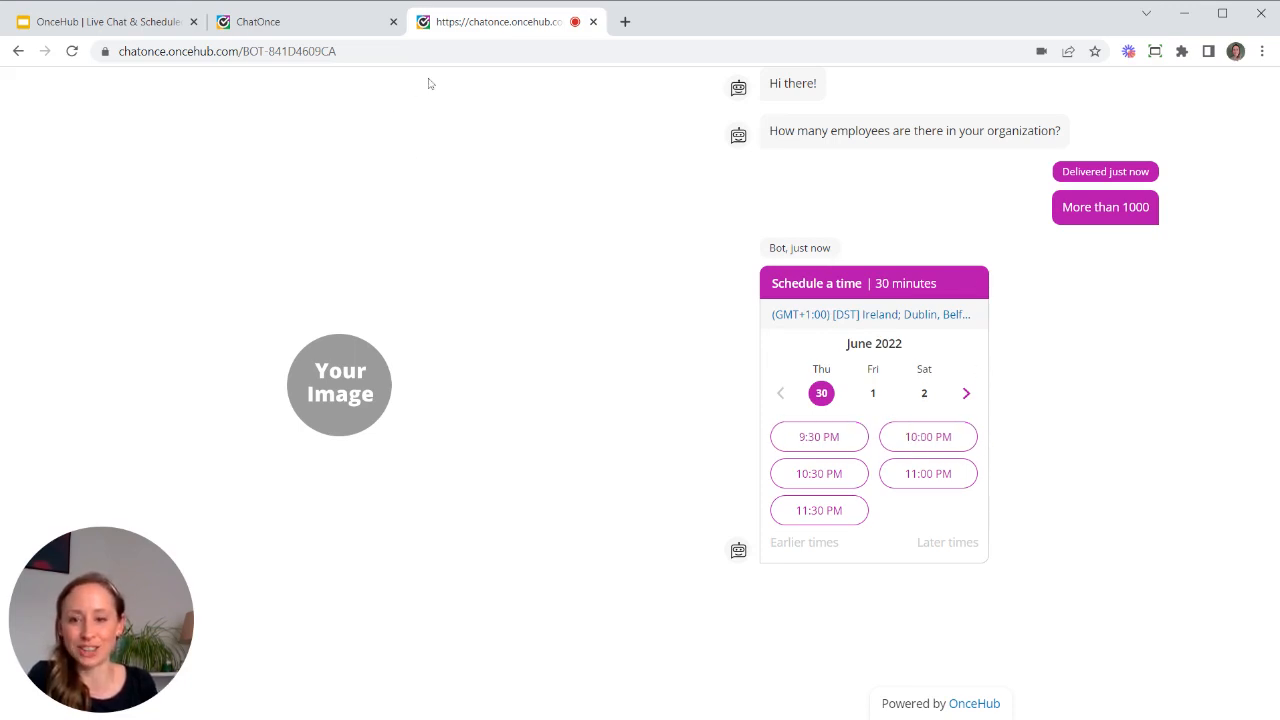
{"action": "left_click", "coordinate": [314, 22]}
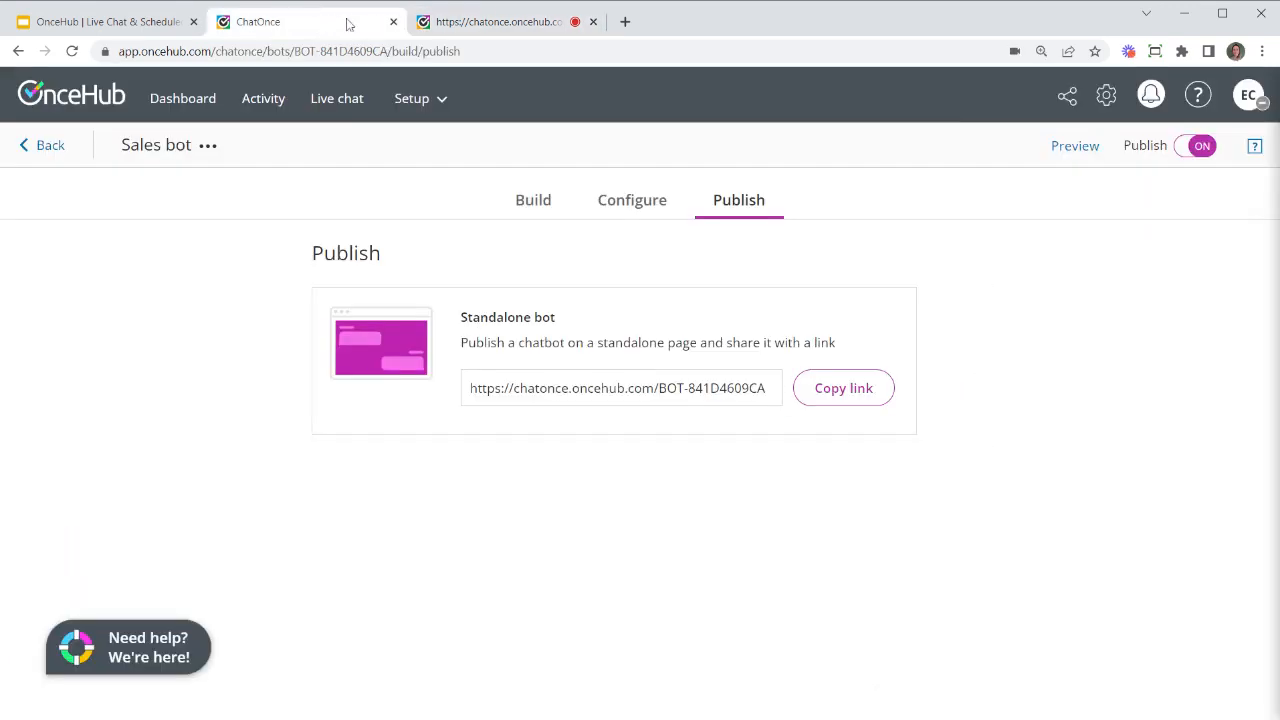
- Turn on Accept chats, reload the bot, and confirm More than 1000 now offers meeting options
{"action": "left_click", "coordinate": [1249, 104]}
{"action": "left_click", "coordinate": [1147, 248]}
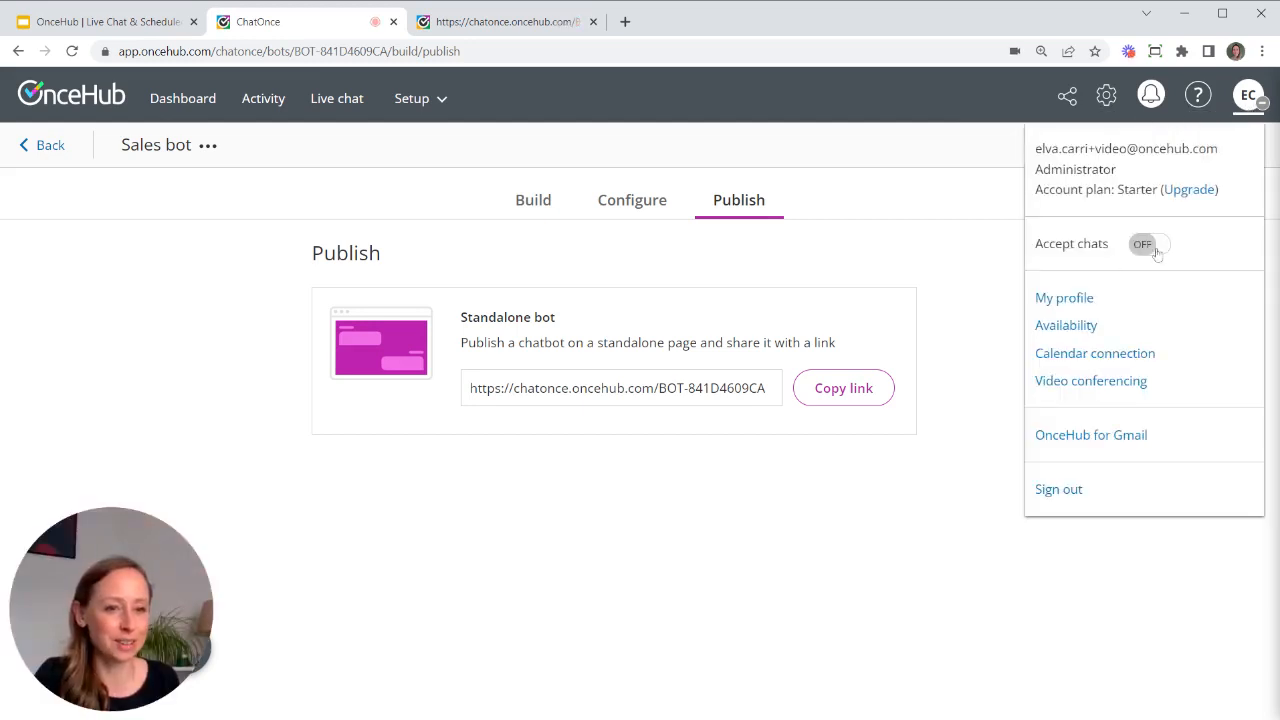
{"action": "left_click", "coordinate": [535, 22]}
{"action": "key", "text": "F5"}
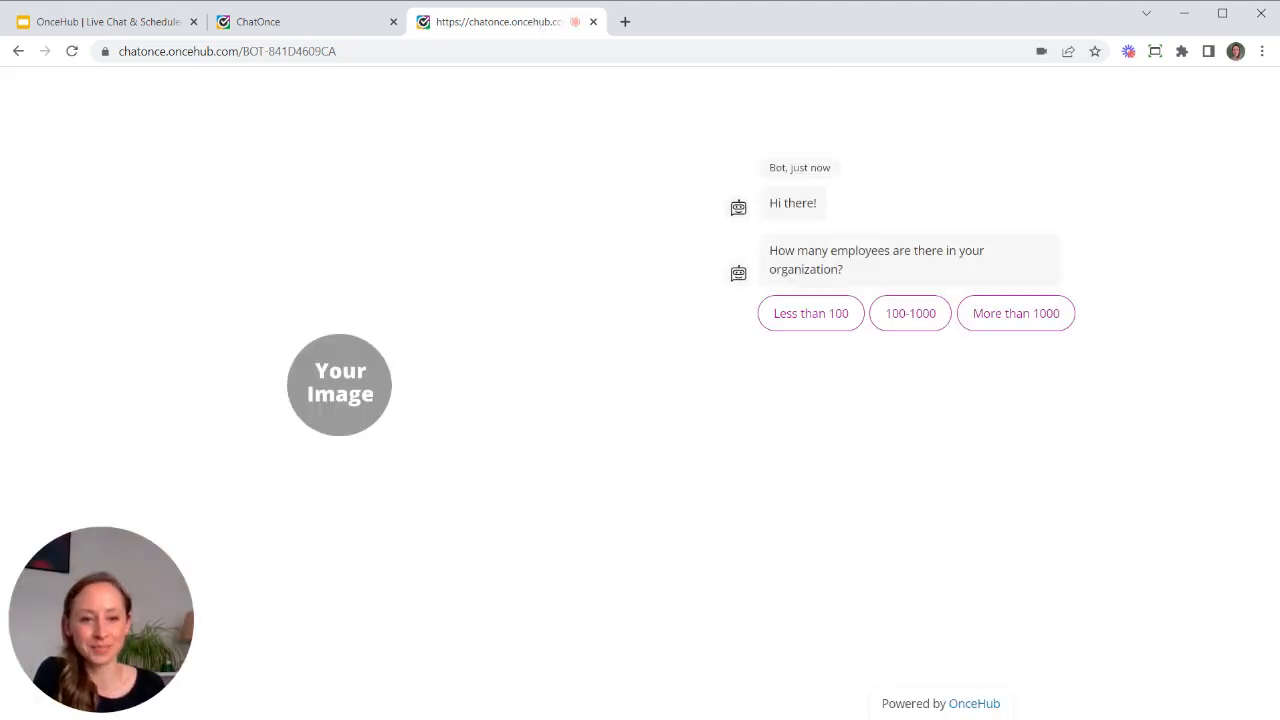
{"action": "left_click", "coordinate": [997, 322]}
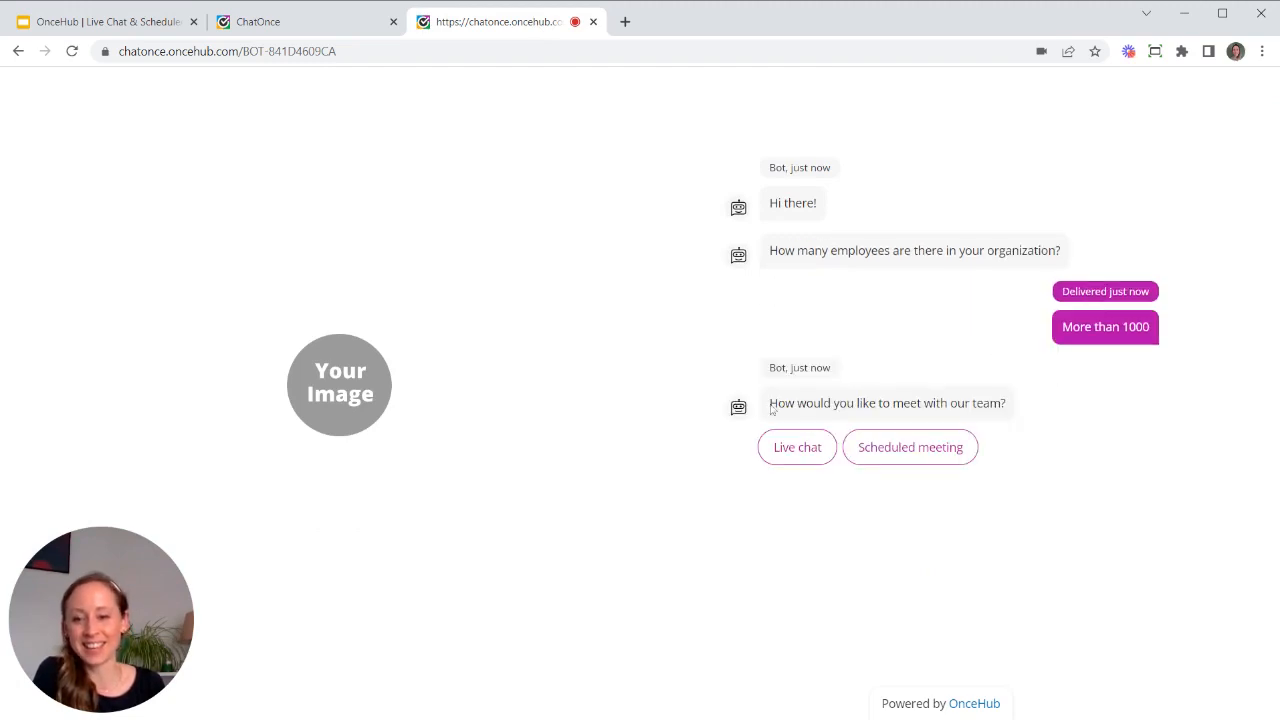
{"action": "left_click_drag", "start_coordinate": [772, 408], "coordinate": [1016, 407]}
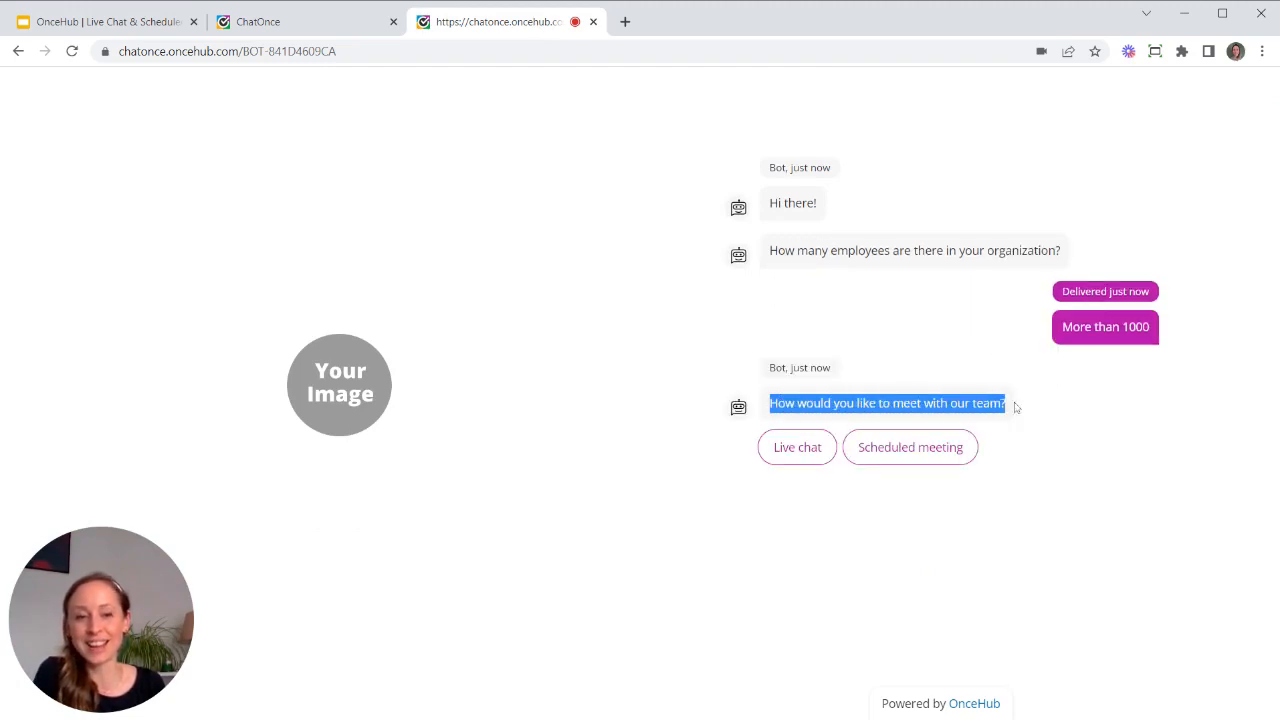
{"action": "left_click", "coordinate": [1073, 411]}
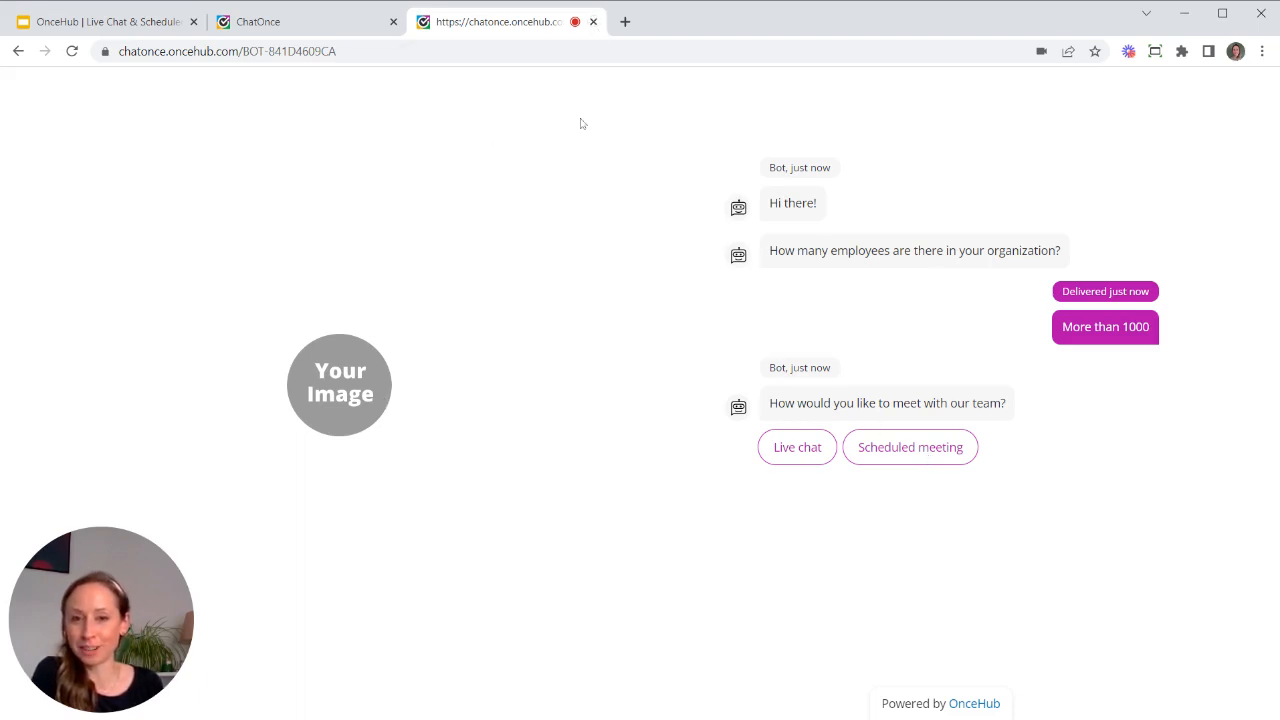
{"action": "left_click", "coordinate": [593, 21]}
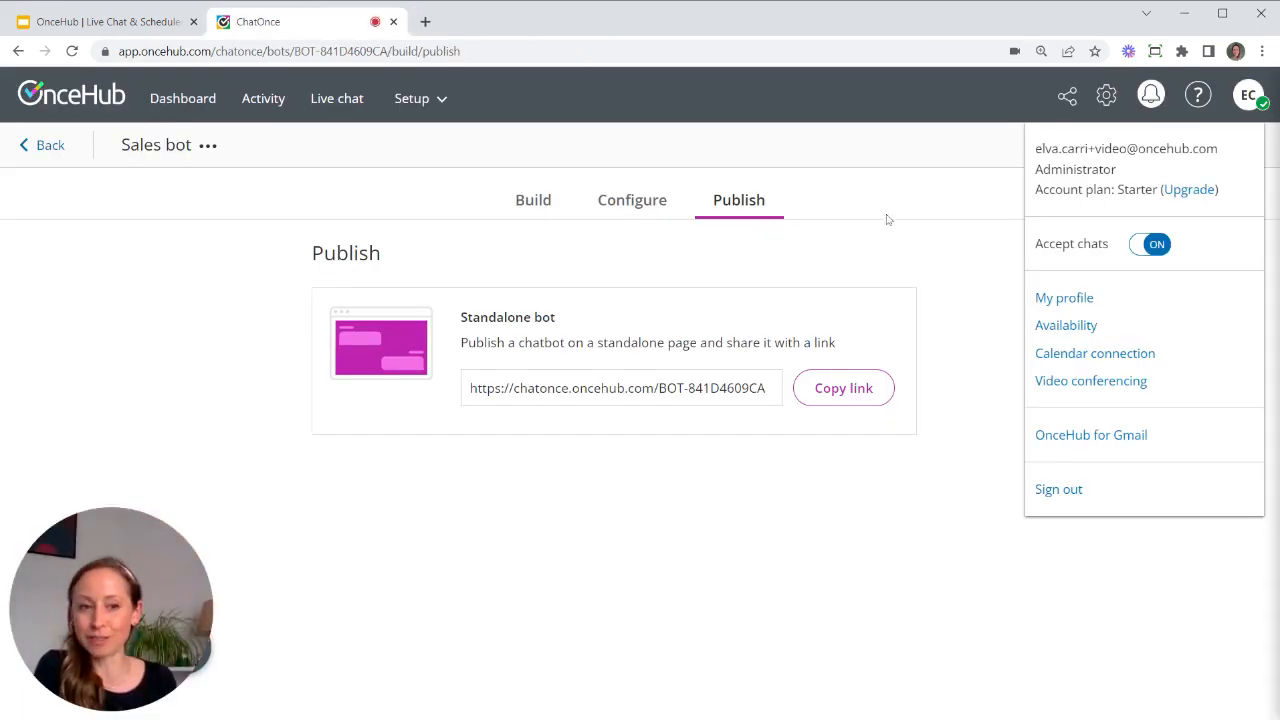
- Stop accepting chats and go to the Availability page from the account menu
{"action": "left_click", "coordinate": [1157, 252]}
{"action": "left_click", "coordinate": [1001, 98]}
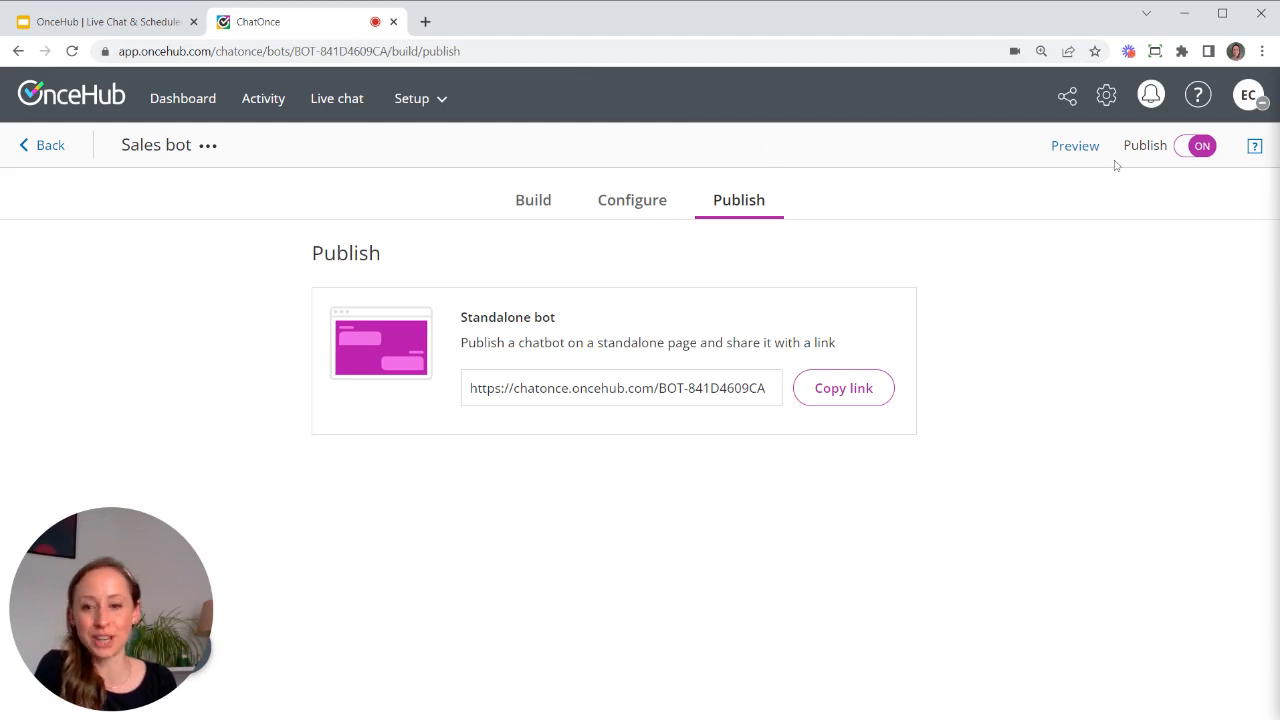
{"action": "left_click", "coordinate": [1249, 99]}
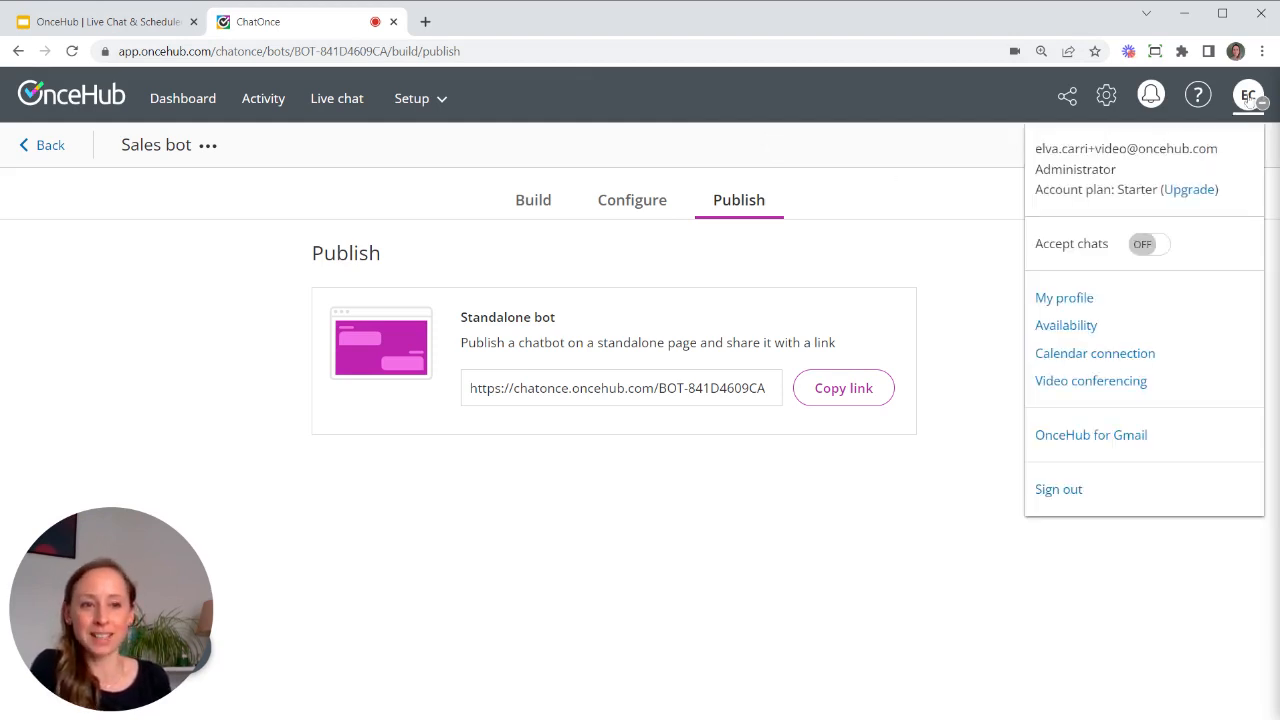
{"action": "left_click", "coordinate": [1066, 326]}
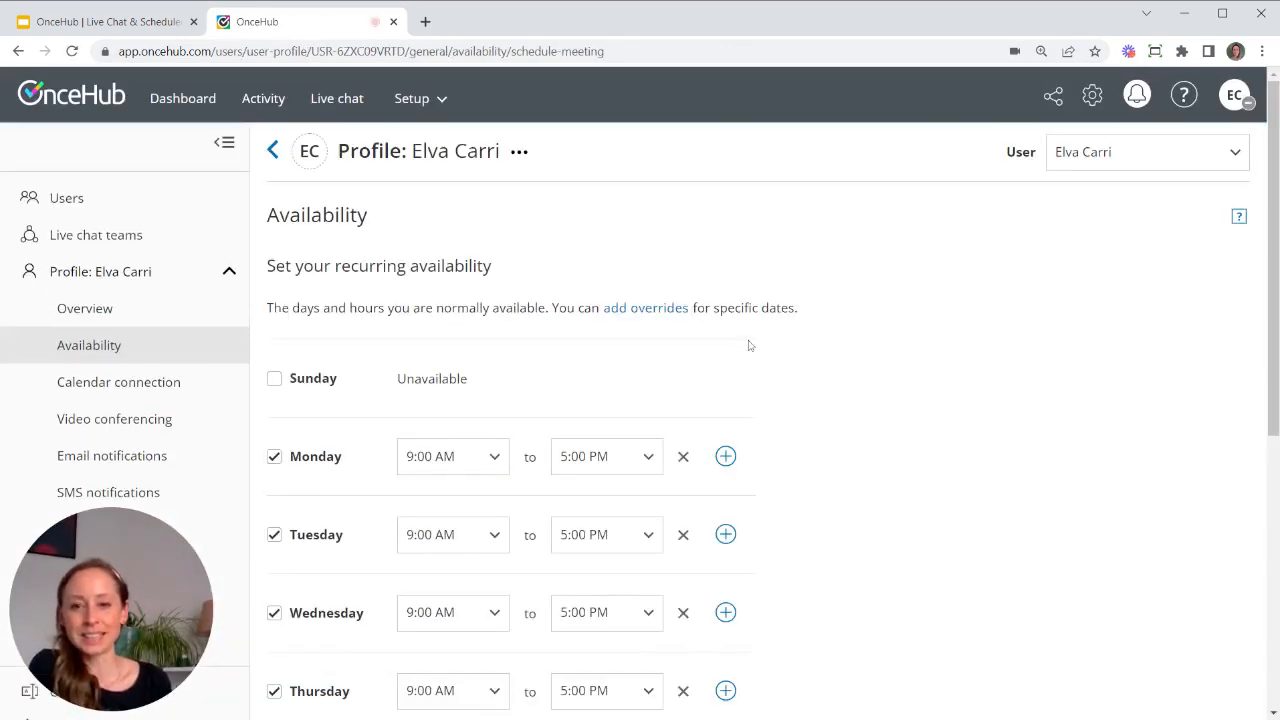
- Change Monday's end time from 5:00 PM to 1:00 PM
{"action": "scroll", "coordinate": [748, 343], "scroll_direction": "down", "scroll_amount": 2}
{"action": "scroll", "coordinate": [748, 345], "scroll_direction": "up", "scroll_amount": 2}
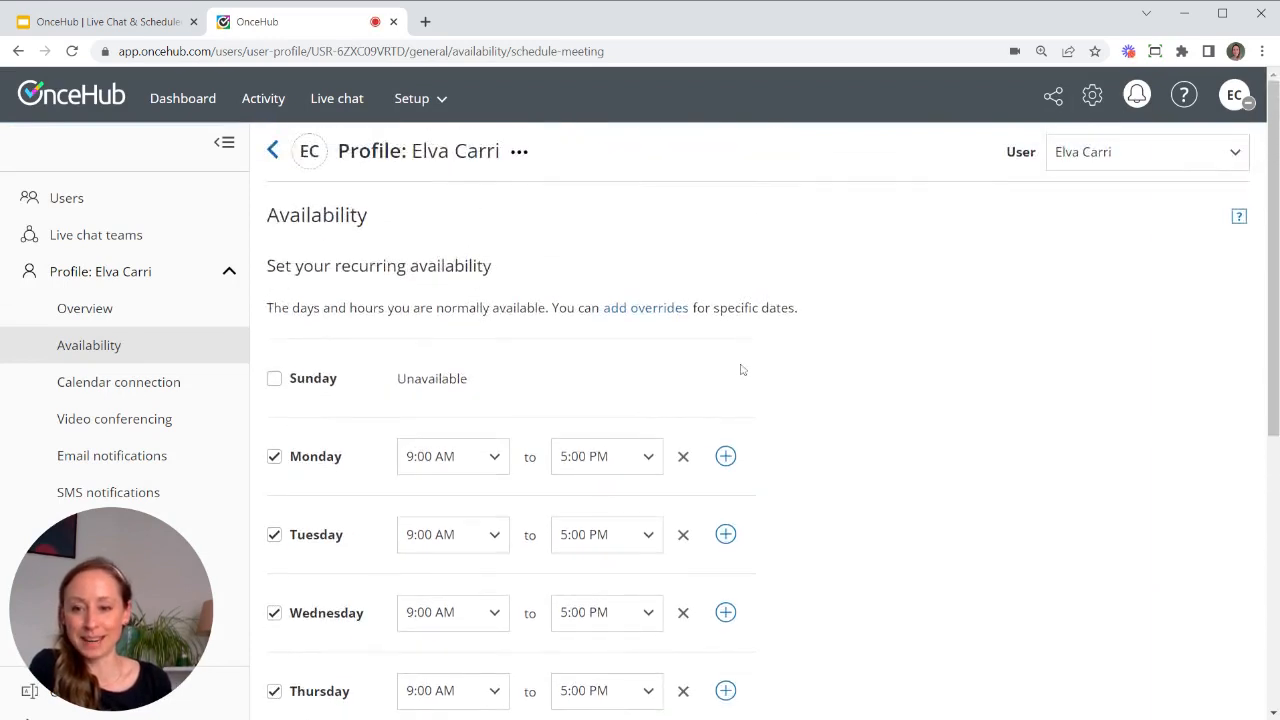
{"action": "scroll", "coordinate": [740, 368], "scroll_direction": "down", "scroll_amount": 2}
{"action": "scroll", "coordinate": [738, 366], "scroll_direction": "up", "scroll_amount": 2}
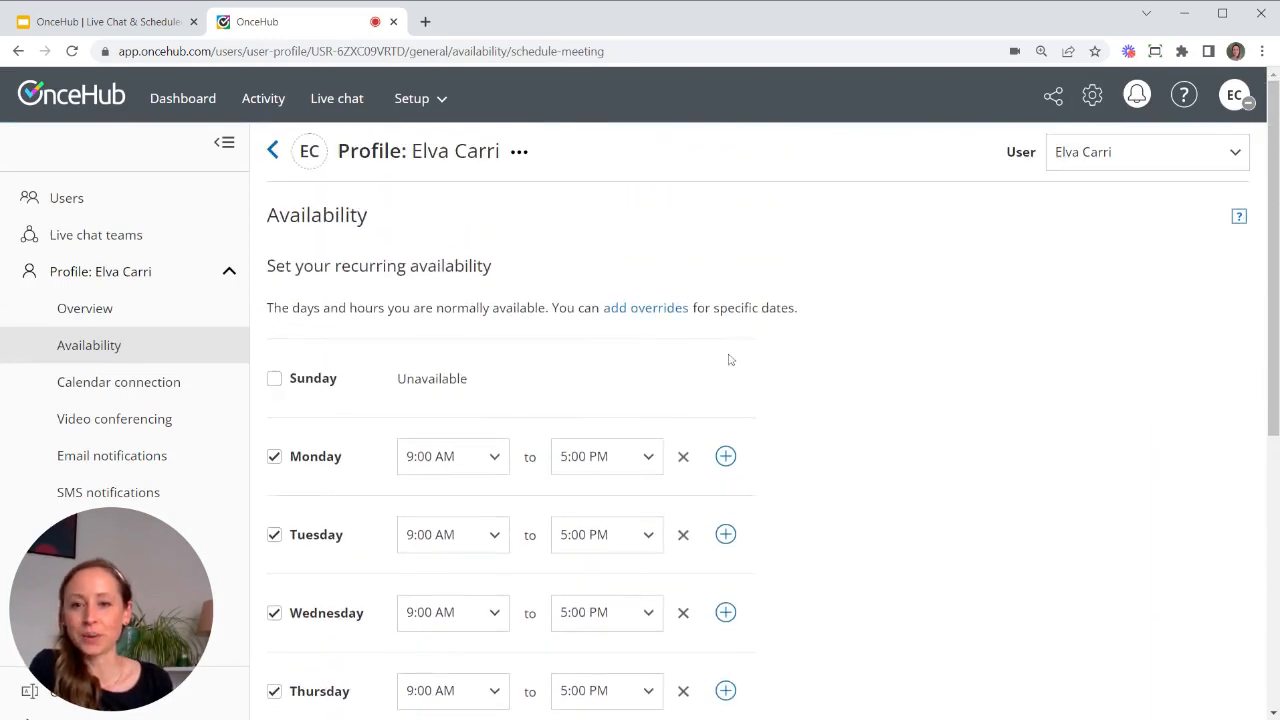
{"action": "scroll", "coordinate": [455, 411], "scroll_direction": "down", "scroll_amount": 1}
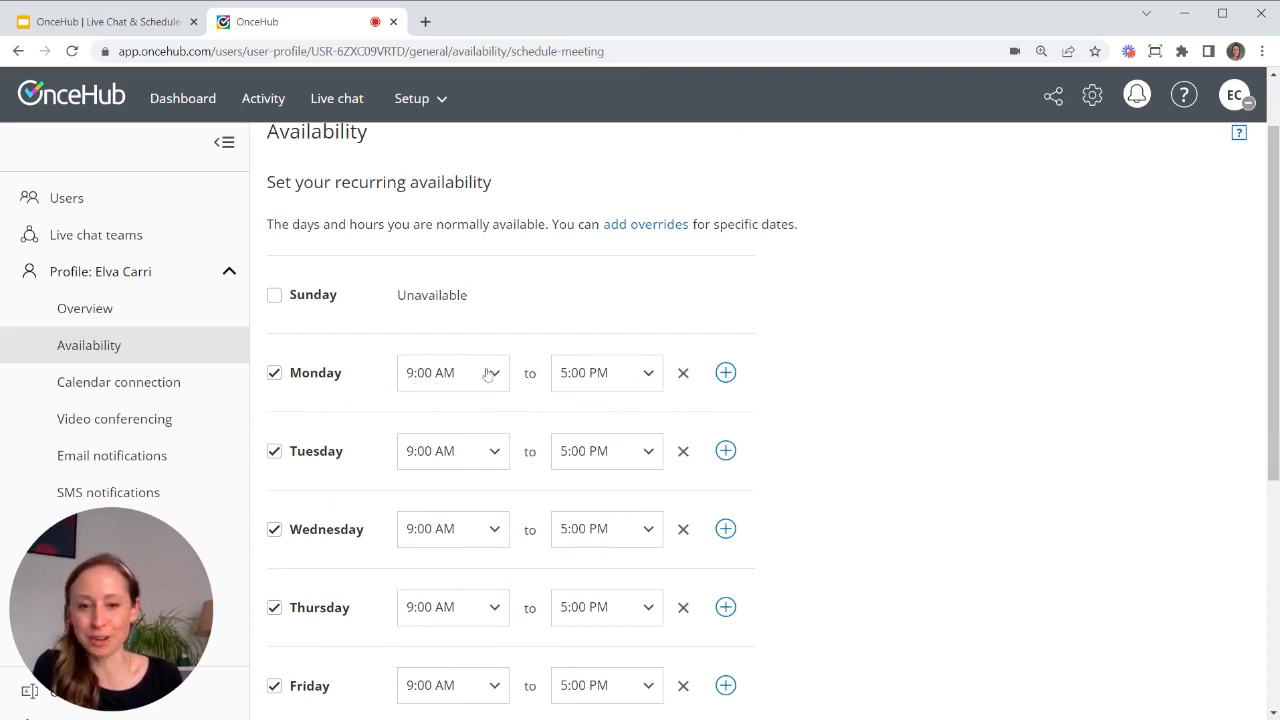
{"action": "left_click", "coordinate": [632, 378]}
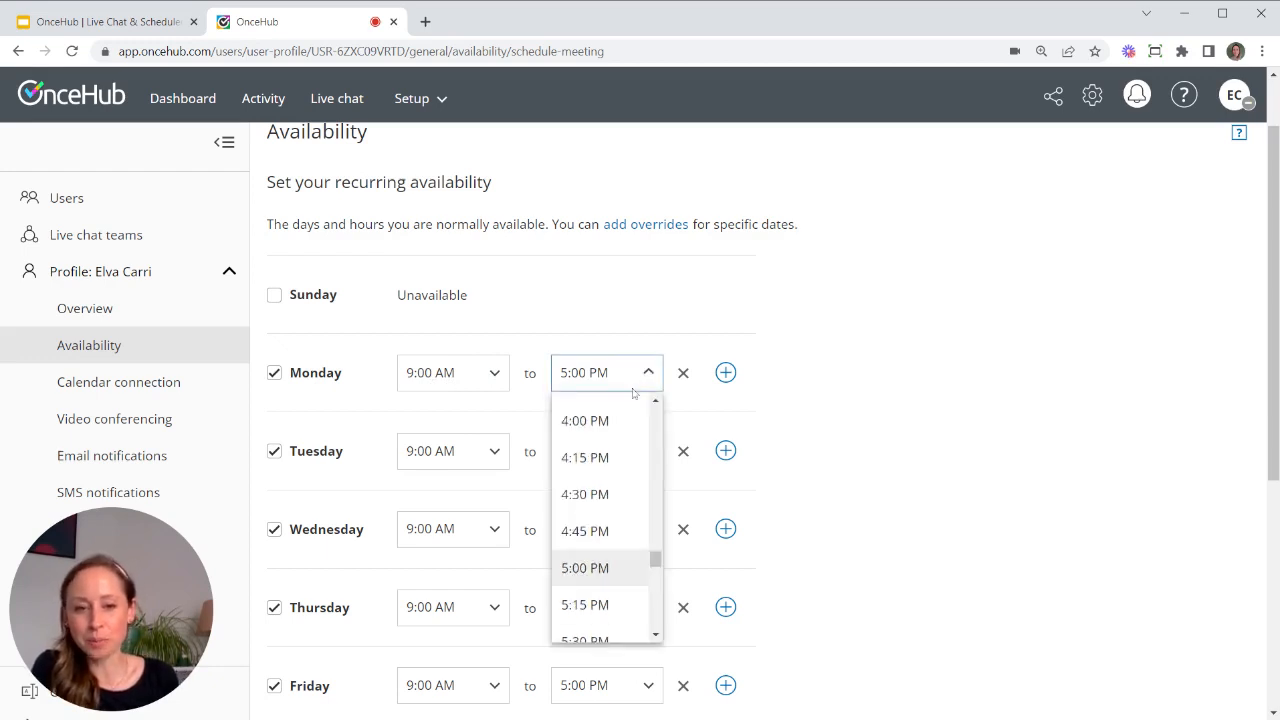
{"action": "scroll", "coordinate": [640, 426], "scroll_direction": "up", "scroll_amount": 4}
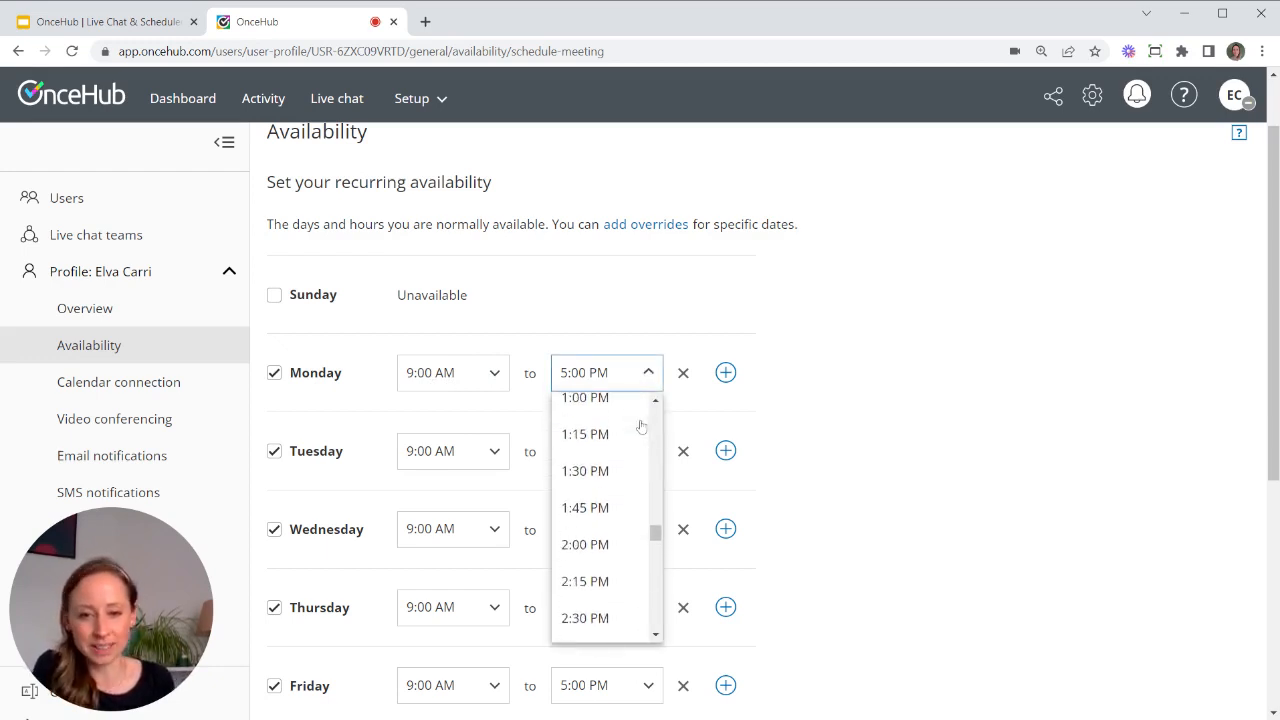
{"action": "left_click", "coordinate": [612, 401]}
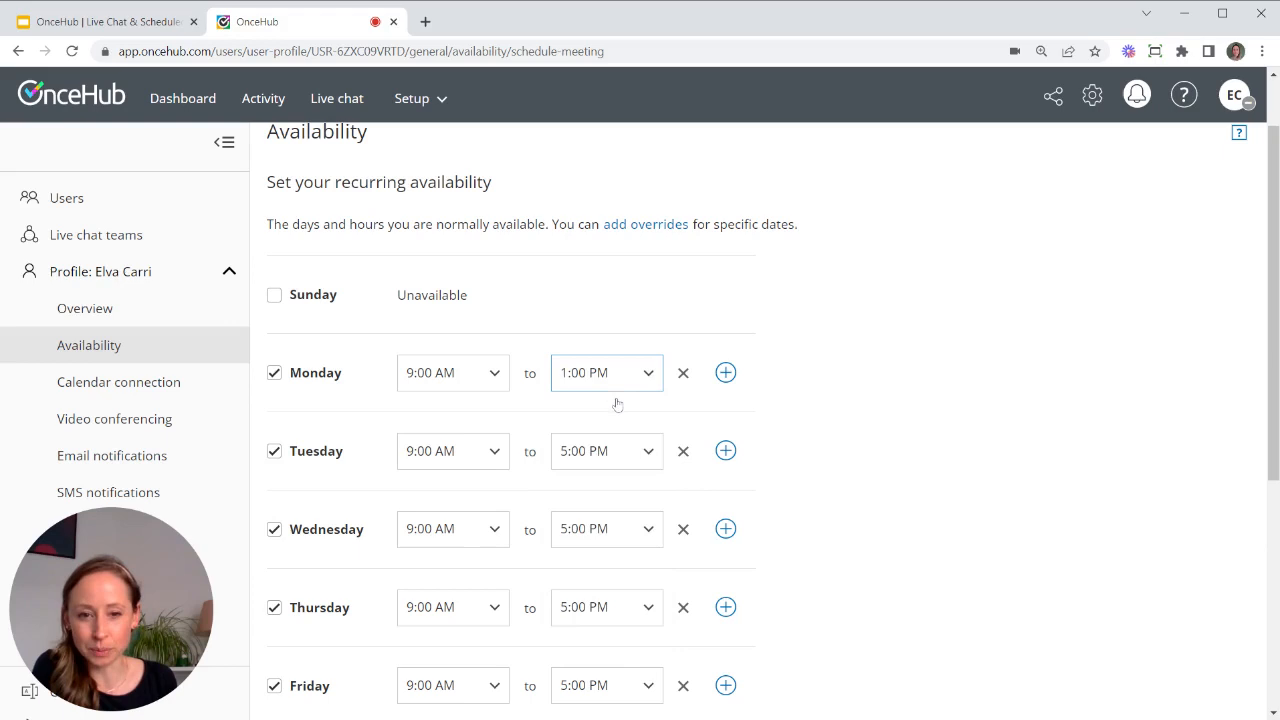
- Add a second Monday slot from 2:00 PM to 5:00 PM and save the schedule
{"action": "left_click", "coordinate": [725, 372]}
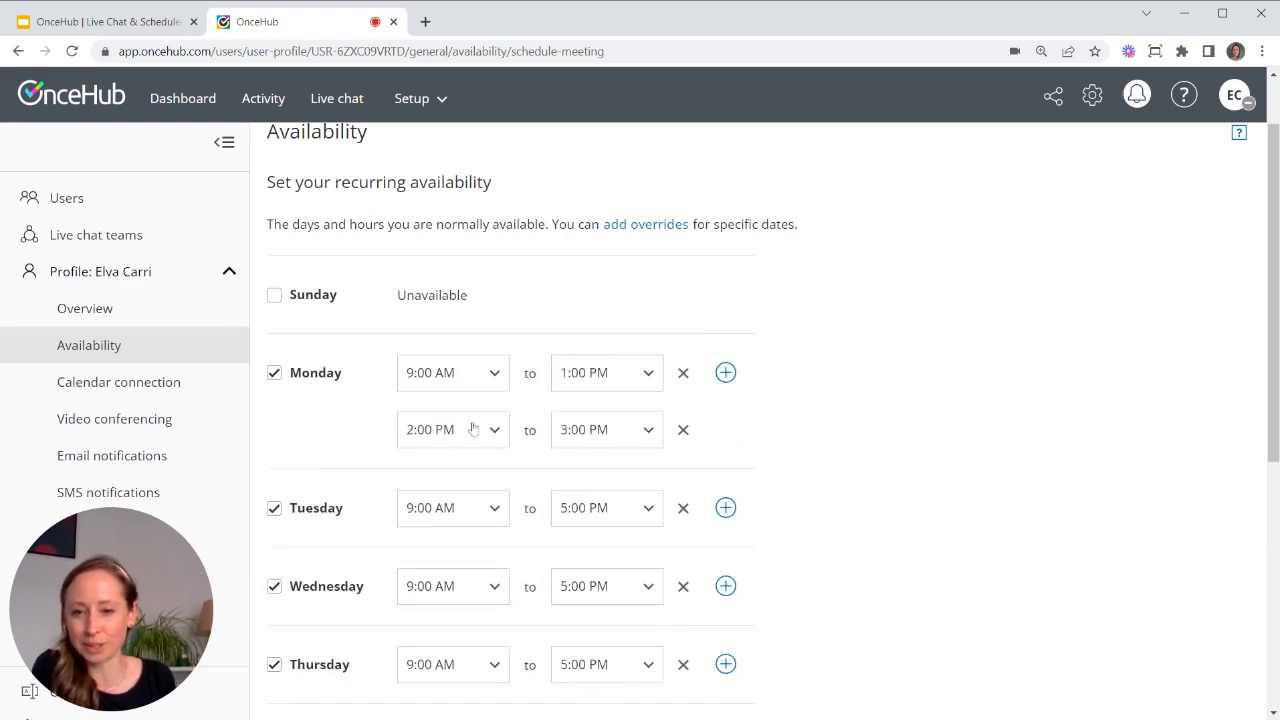
{"action": "left_click", "coordinate": [623, 429]}
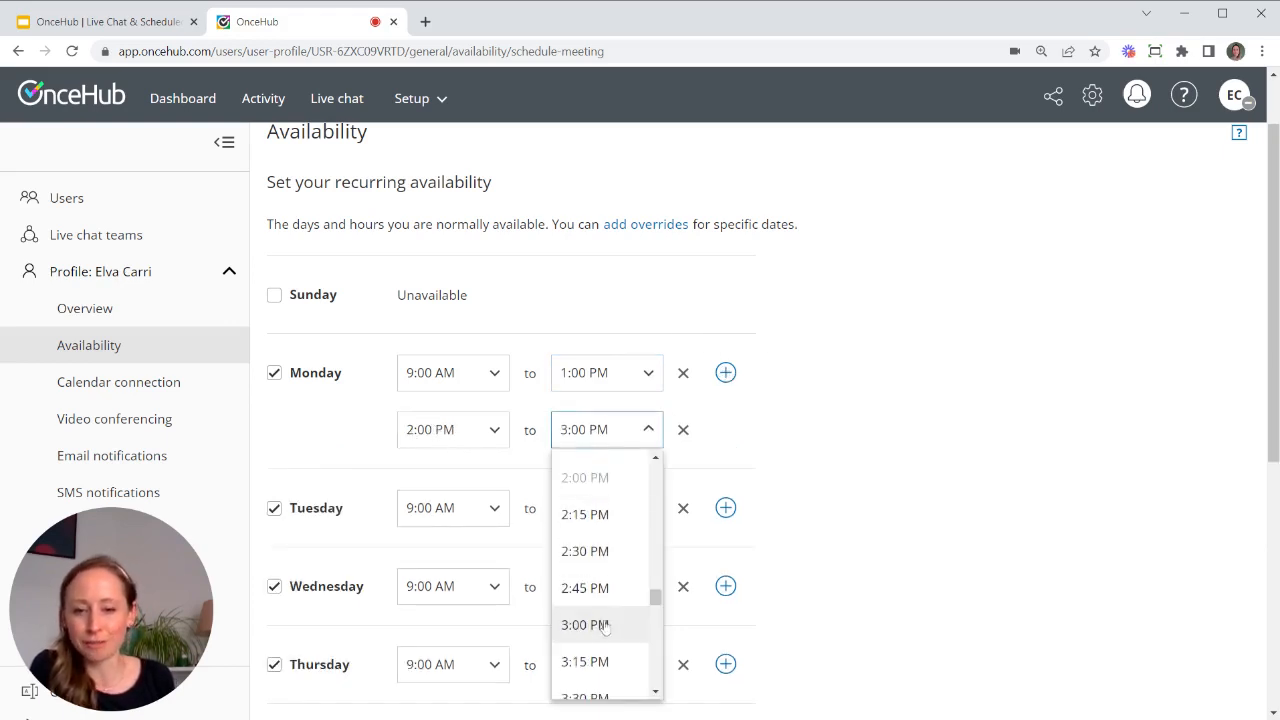
{"action": "scroll", "coordinate": [605, 627], "scroll_direction": "down", "scroll_amount": 3}
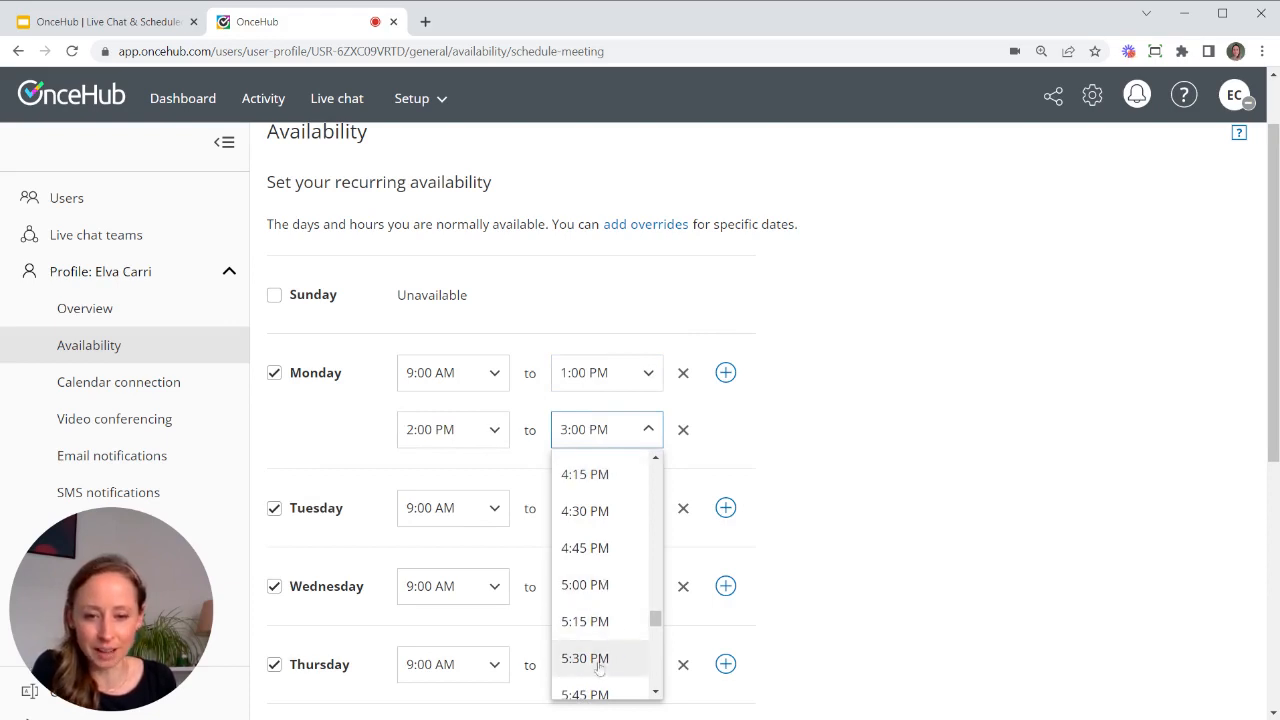
{"action": "left_click", "coordinate": [608, 586]}
{"action": "scroll", "coordinate": [928, 551], "scroll_direction": "down", "scroll_amount": 3}
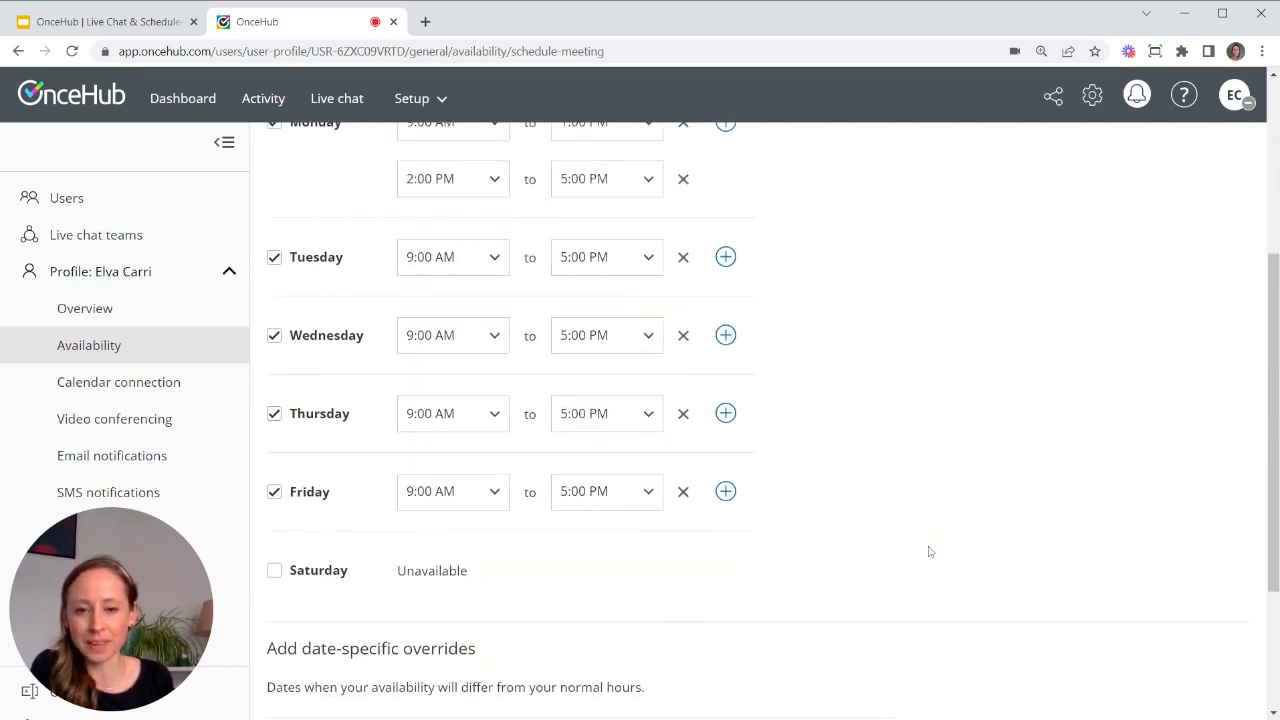
{"action": "scroll", "coordinate": [928, 551], "scroll_direction": "down", "scroll_amount": 2}
{"action": "left_click", "coordinate": [302, 672]}
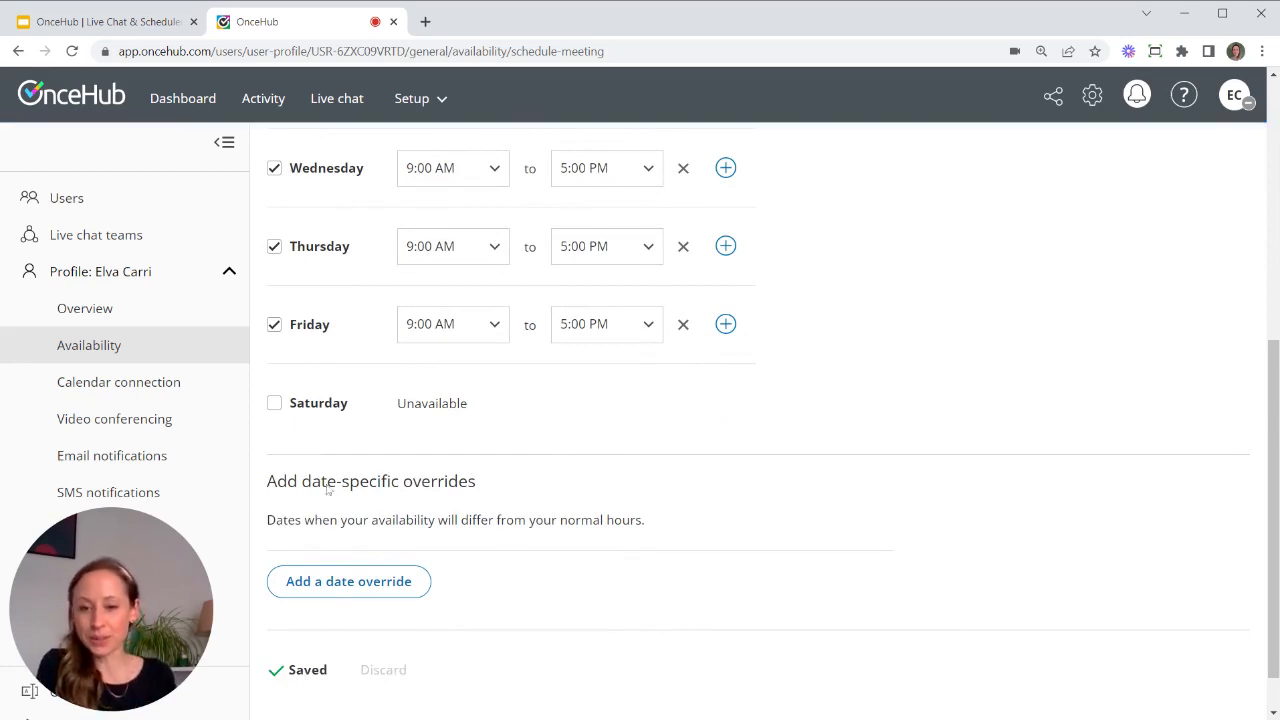
- Add a date override for Fri, Jul 1, 2022, set its status to Unavailable, and save it
{"action": "left_click", "coordinate": [349, 590]}
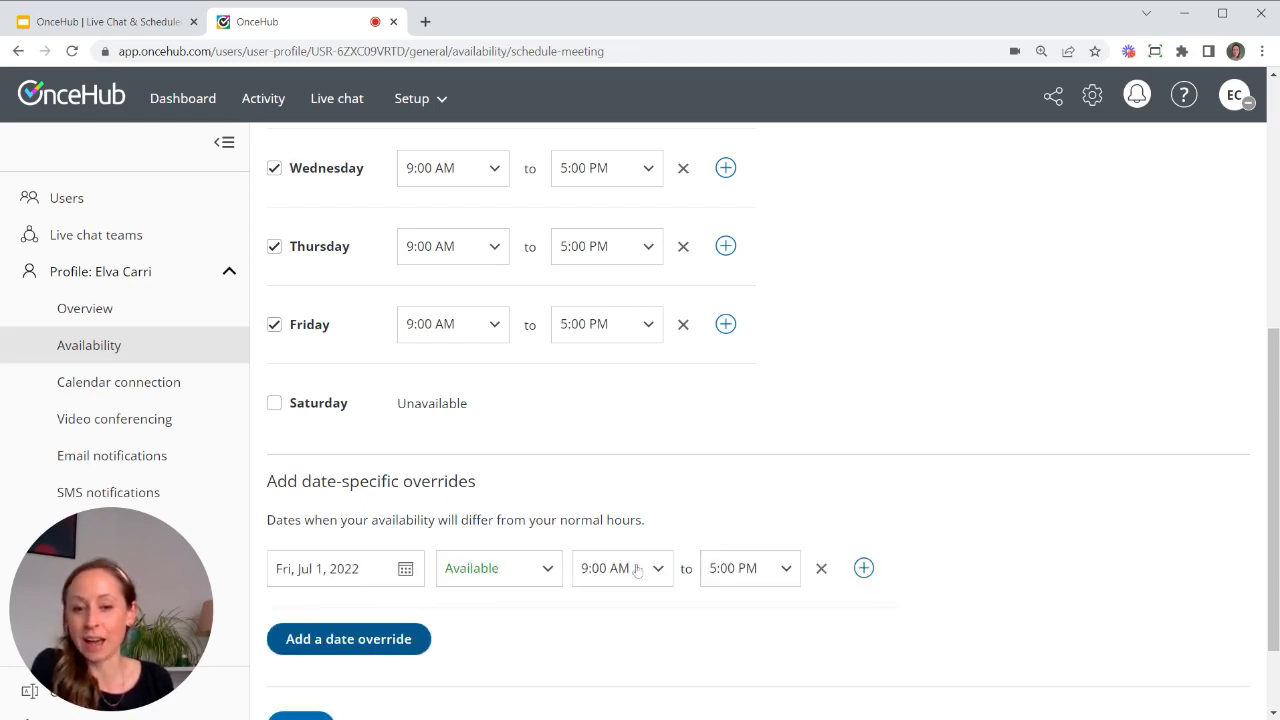
{"action": "scroll", "coordinate": [640, 560], "scroll_direction": "up", "scroll_amount": 3}
{"action": "scroll", "coordinate": [640, 560], "scroll_direction": "down", "scroll_amount": 3}
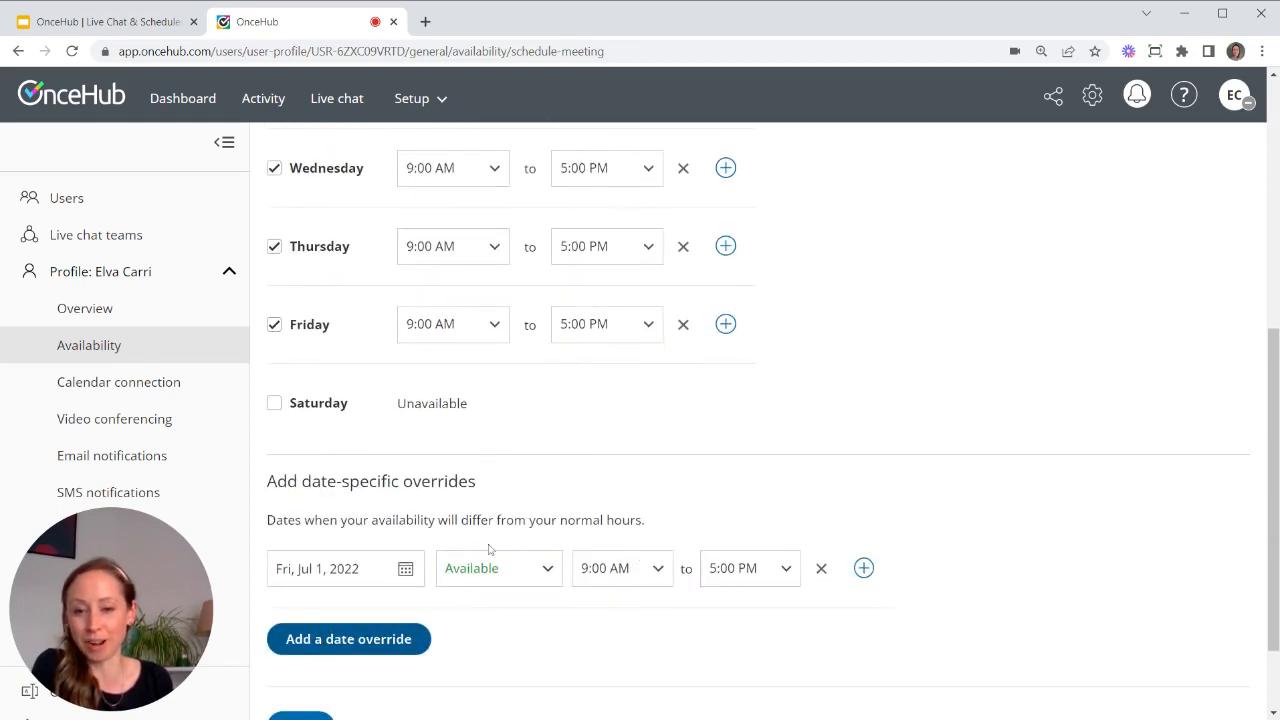
{"action": "left_click", "coordinate": [758, 569]}
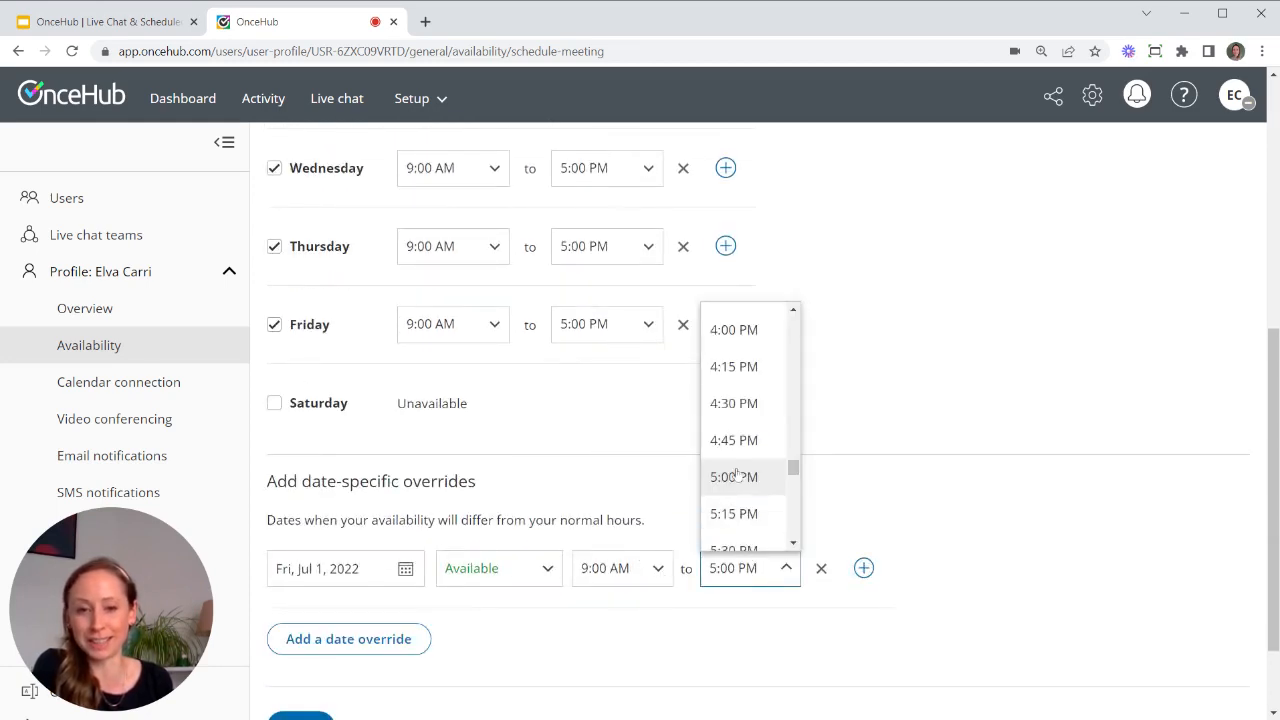
{"action": "scroll", "coordinate": [737, 474], "scroll_direction": "up", "scroll_amount": 8}
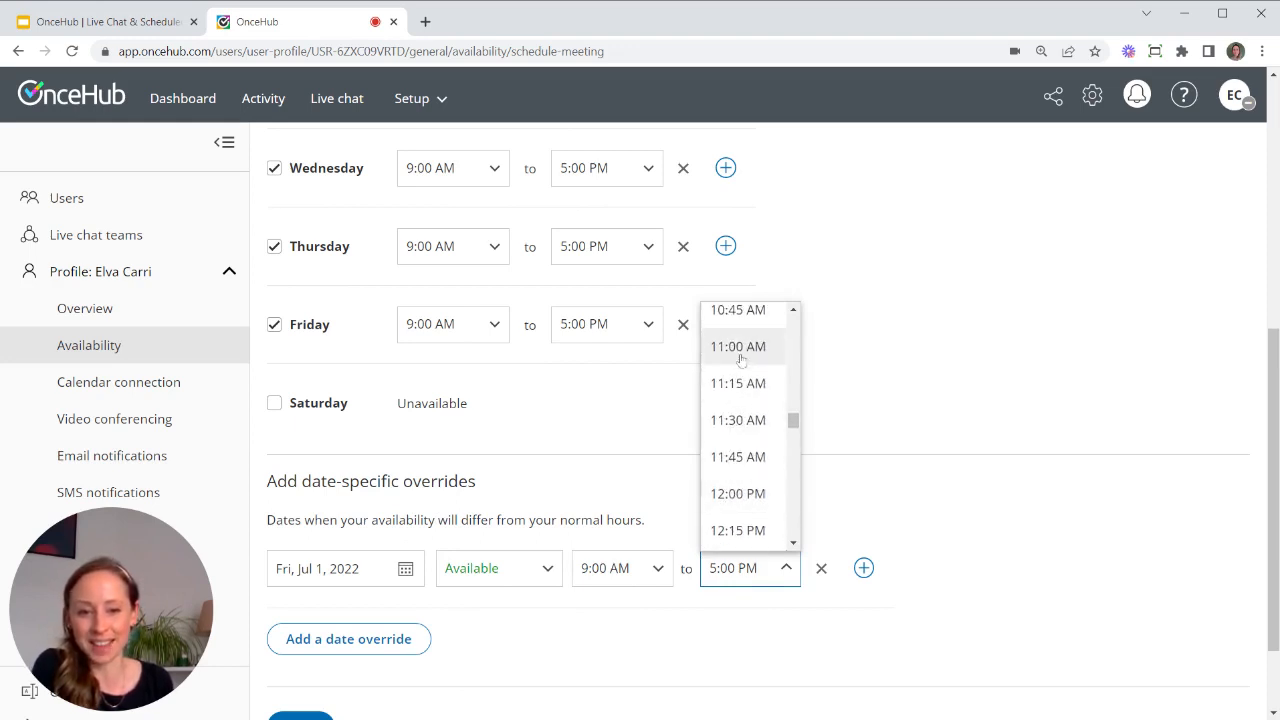
{"action": "left_click", "coordinate": [740, 347]}
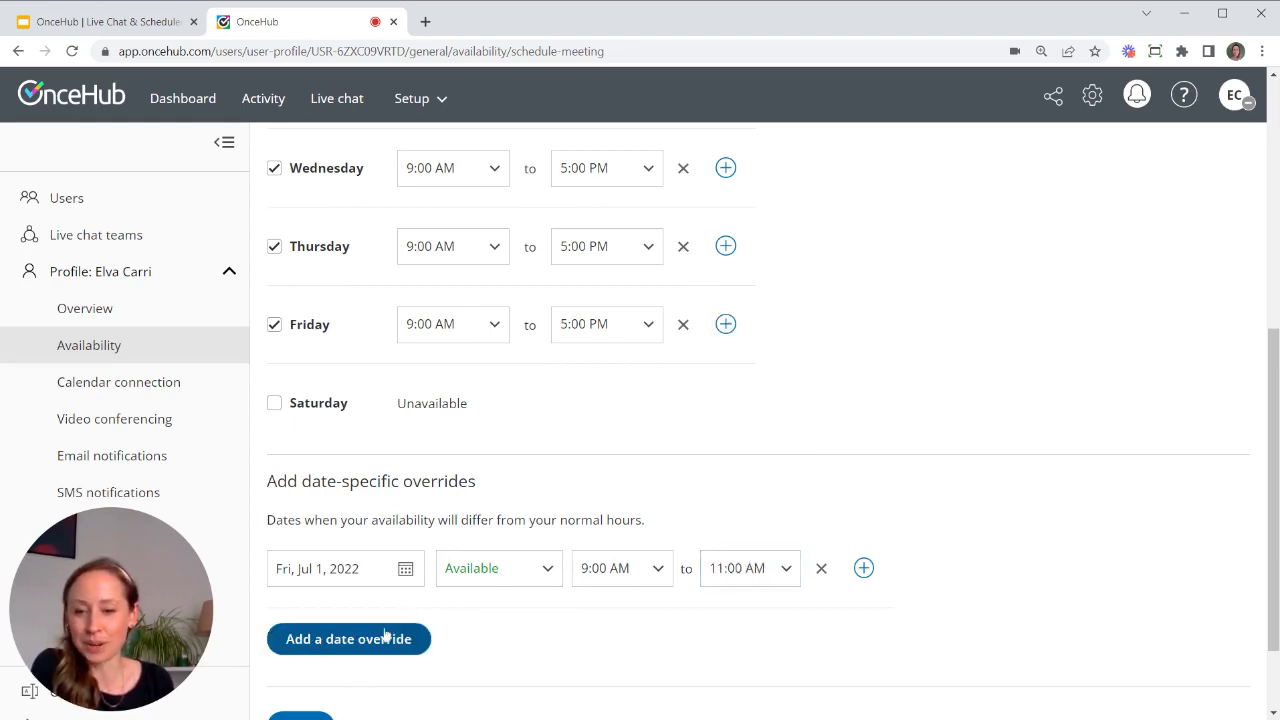
{"action": "left_click", "coordinate": [489, 566]}
{"action": "left_click", "coordinate": [512, 618]}
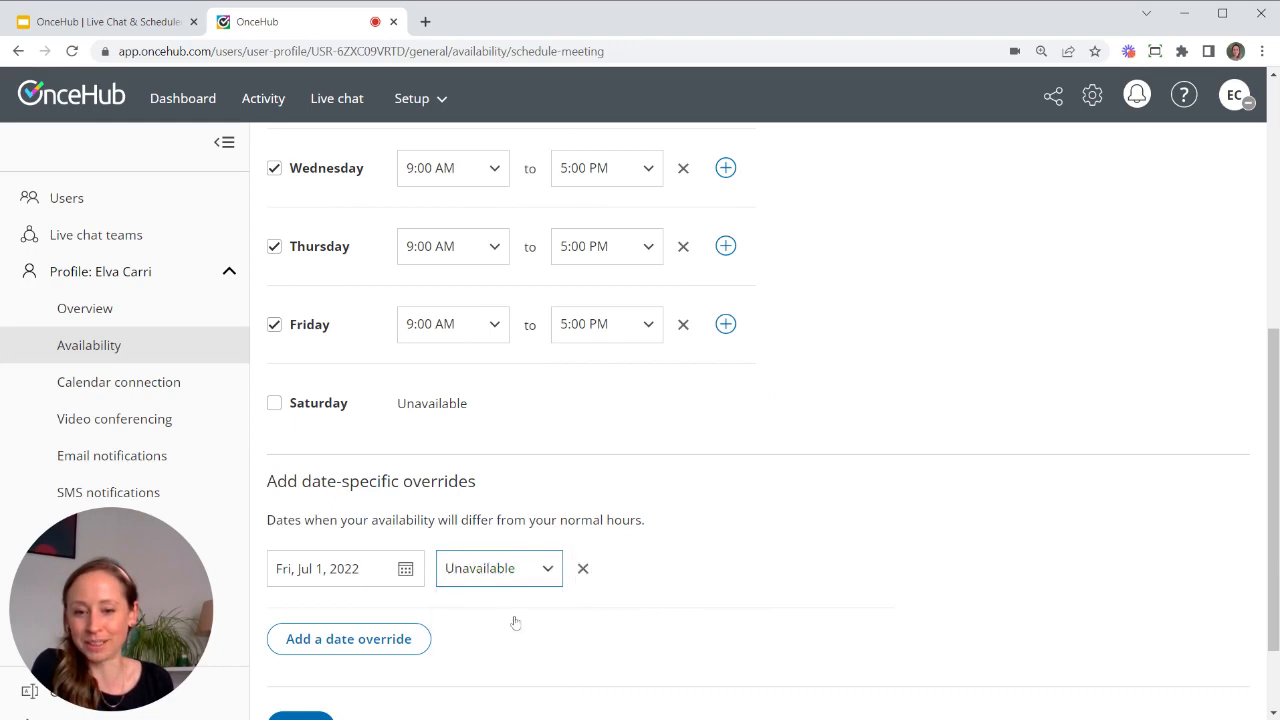
{"action": "scroll", "coordinate": [535, 612], "scroll_direction": "down", "scroll_amount": 1}
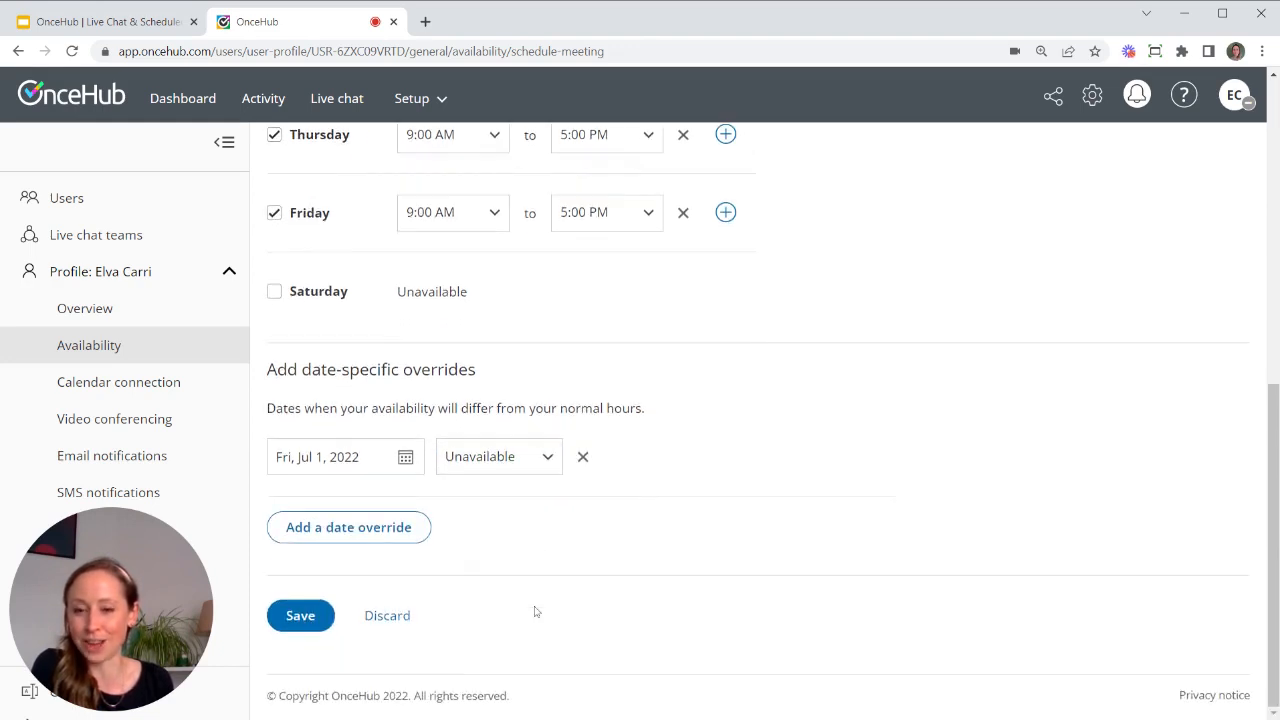
{"action": "left_click", "coordinate": [321, 618]}
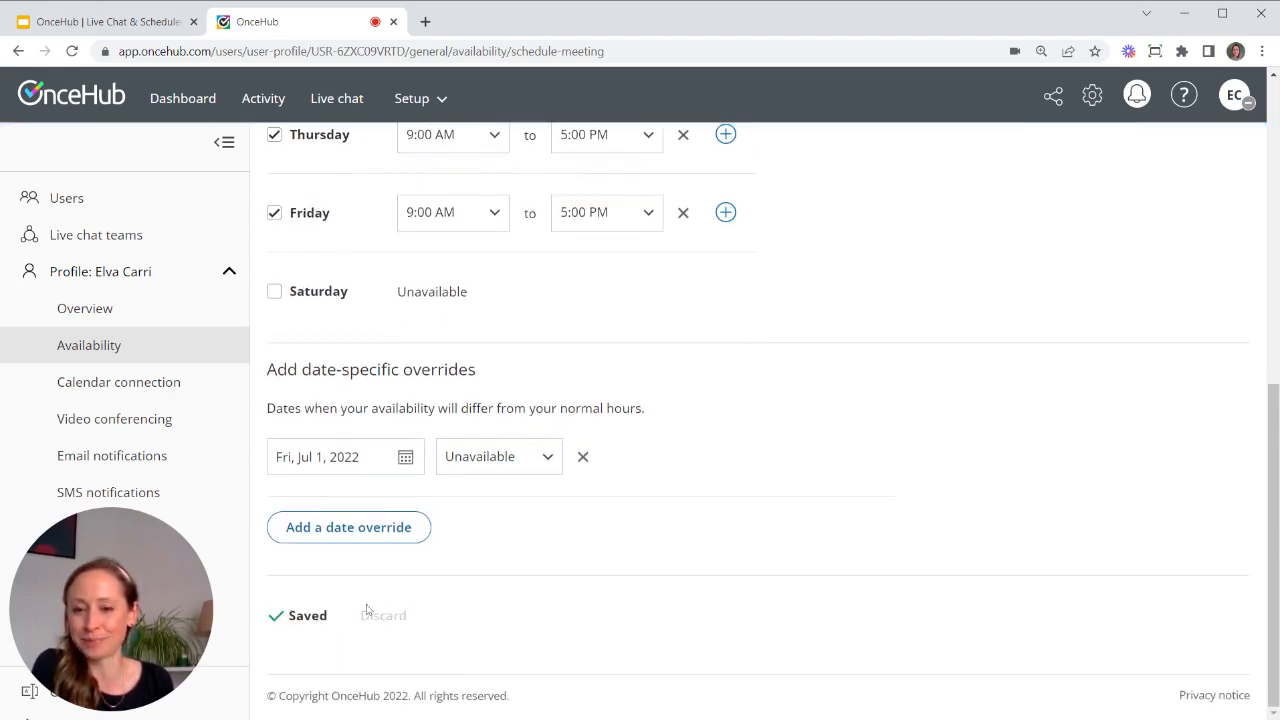
{"action": "scroll", "coordinate": [580, 505], "scroll_direction": "up", "scroll_amount": 3}
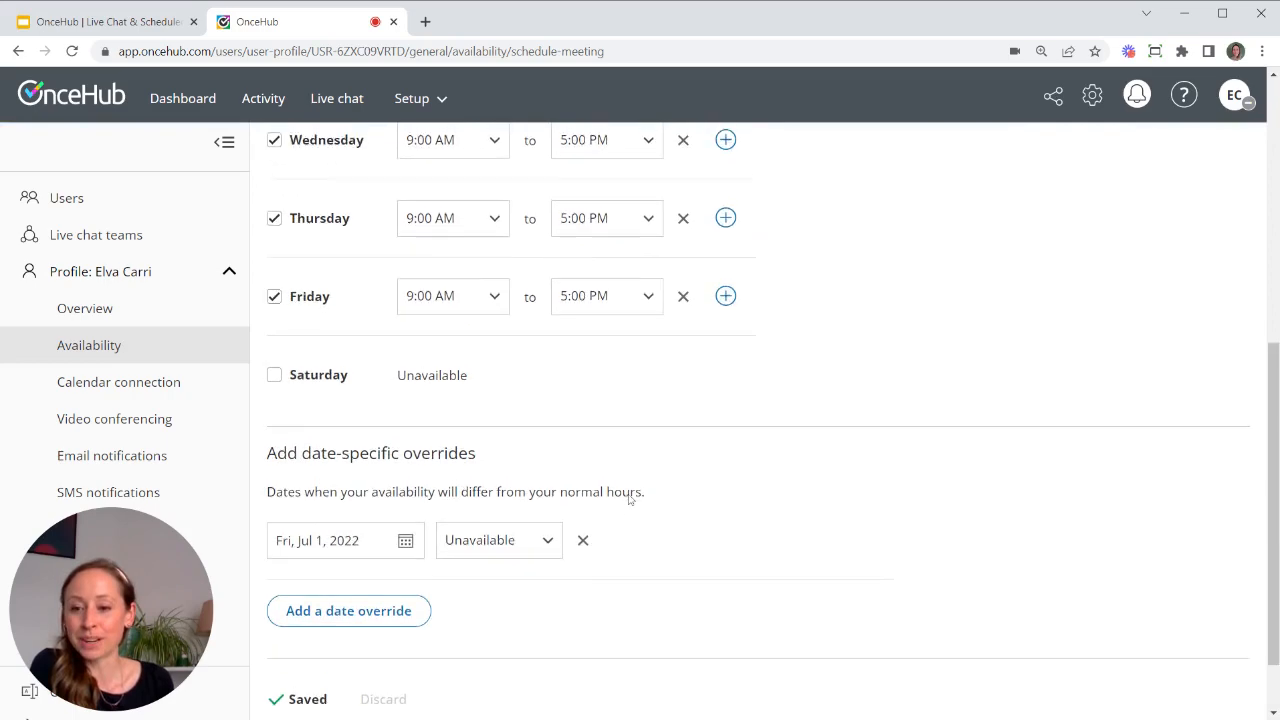
- Review the Calendar connection settings, then go back to the Google Slides deck's URL slide
{"action": "left_click", "coordinate": [148, 389]}
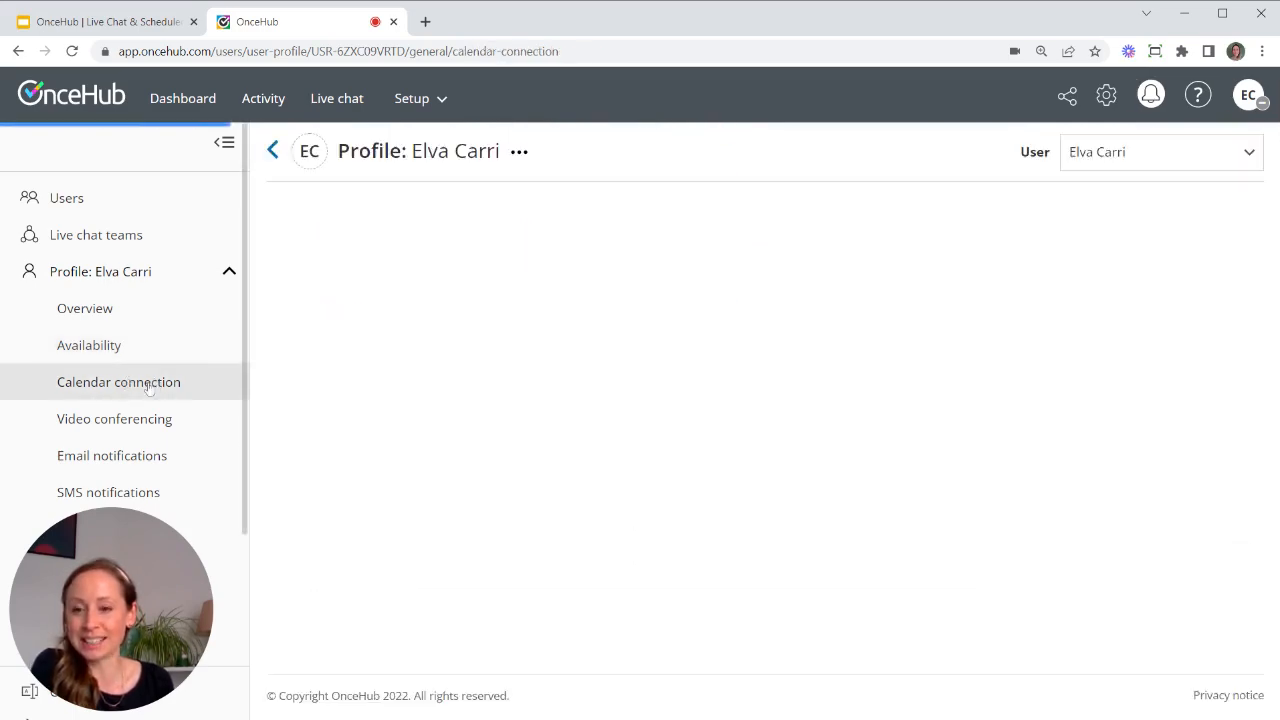
{"action": "scroll", "coordinate": [490, 372], "scroll_direction": "down", "scroll_amount": 3}
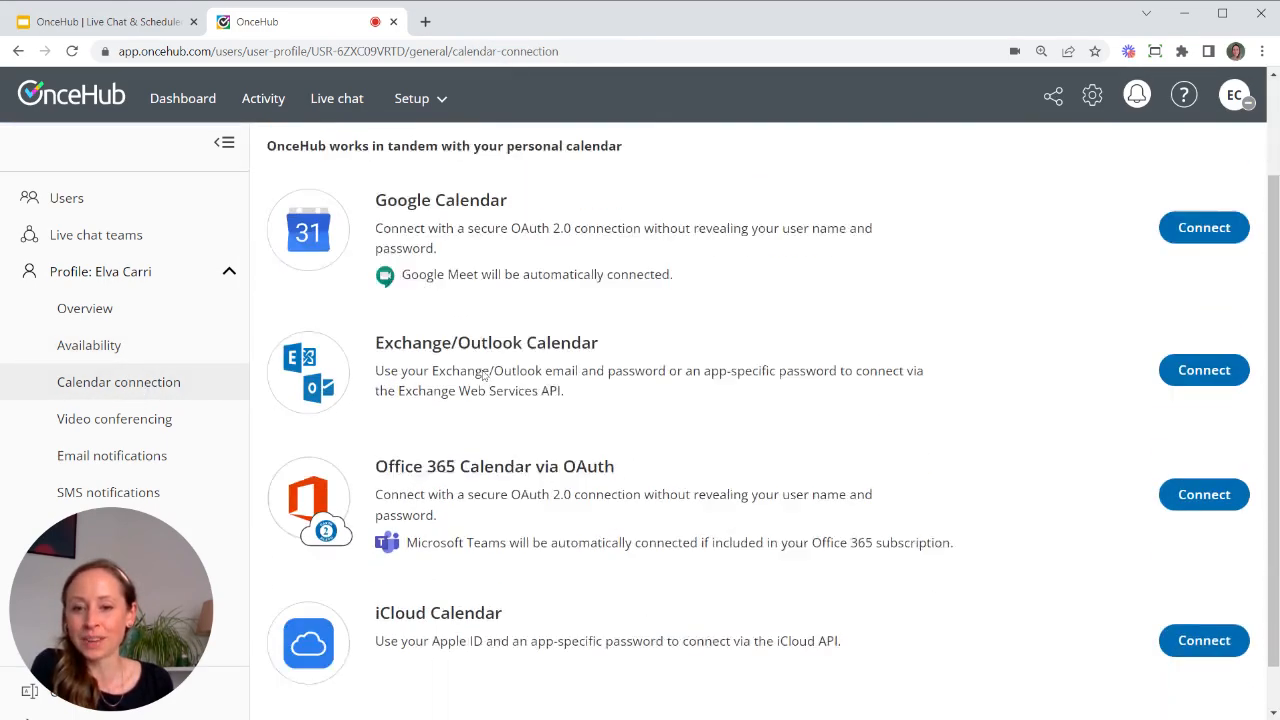
{"action": "scroll", "coordinate": [486, 372], "scroll_direction": "up", "scroll_amount": 3}
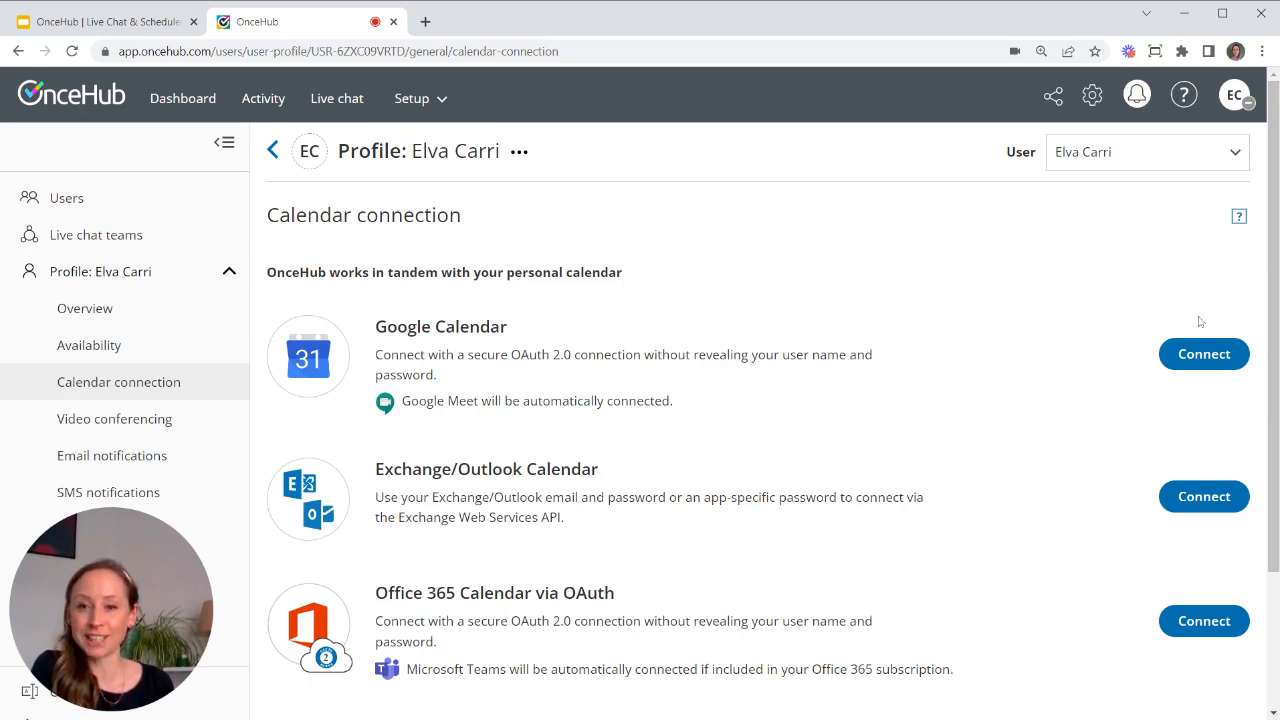
{"action": "left_click", "coordinate": [121, 22]}
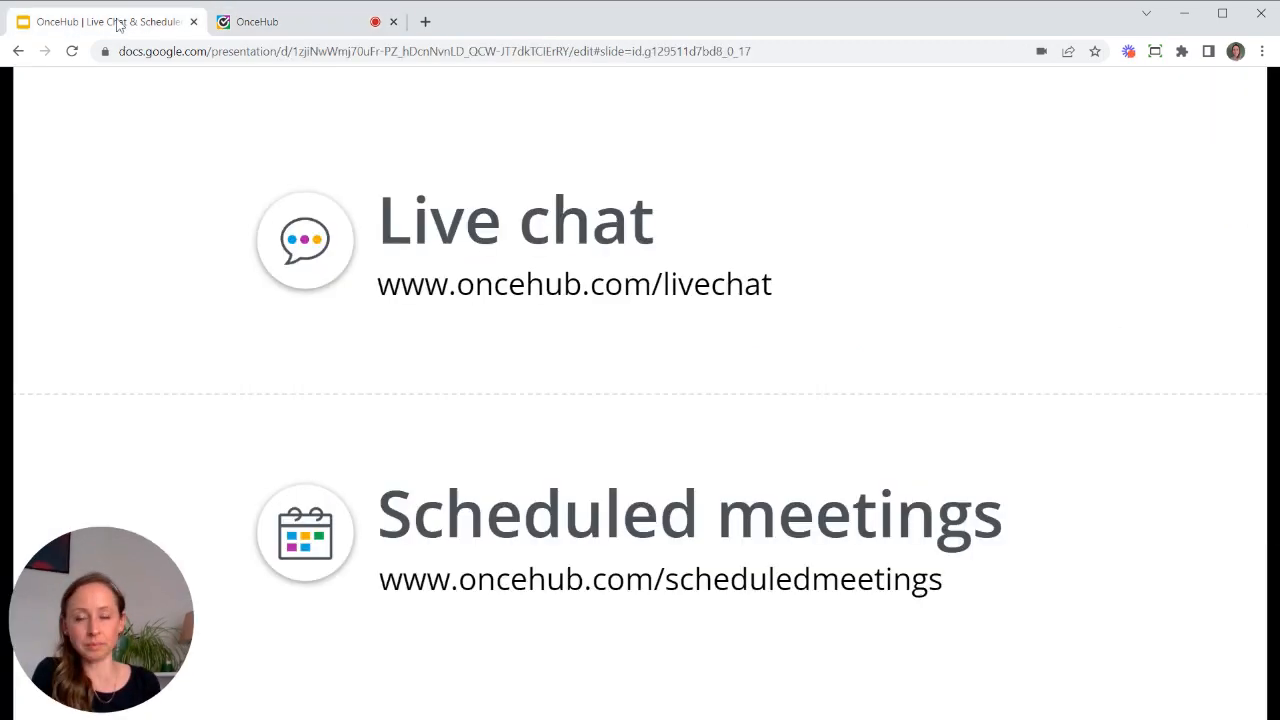